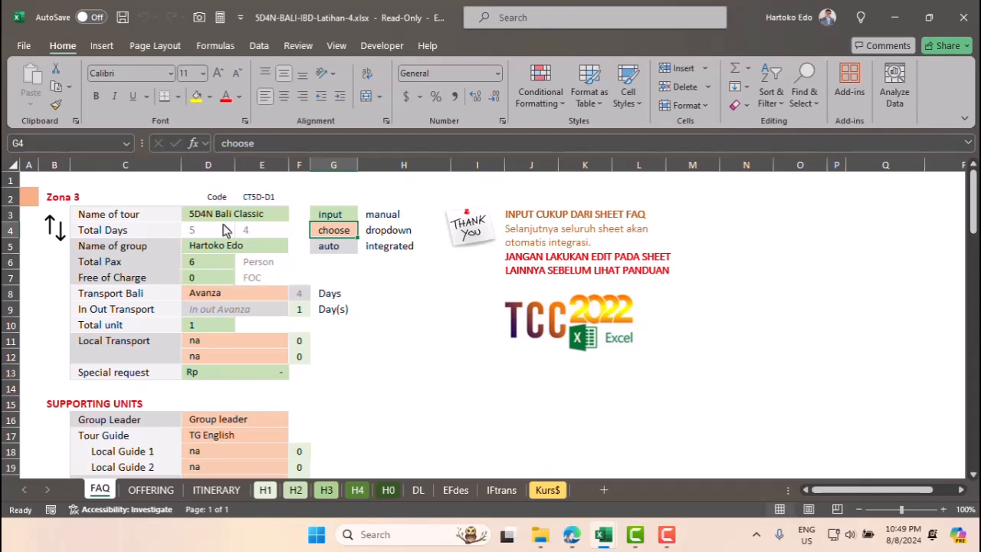
# Review the Avanza C-rate lookup formula on sheet H1 and the adult and child destination columns on sheet FAQ.
pyautogui.click(265, 491)
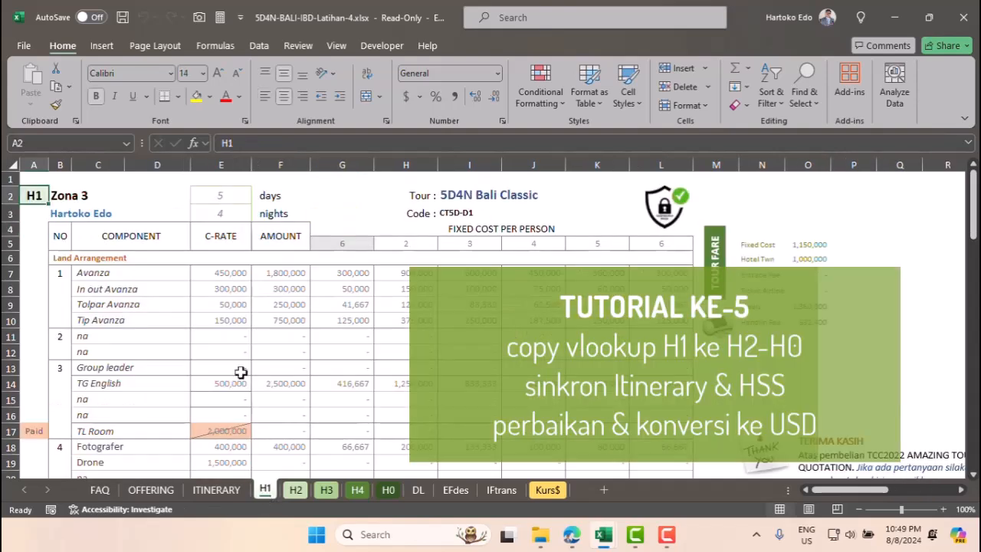
pyautogui.click(221, 274)
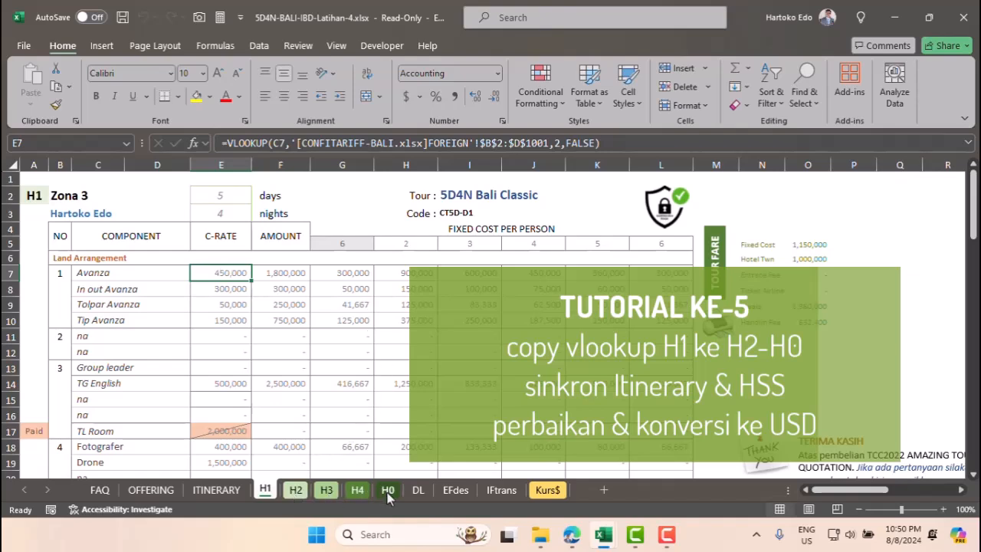
pyautogui.click(101, 493)
pyautogui.scroll(-12, 262, 347)
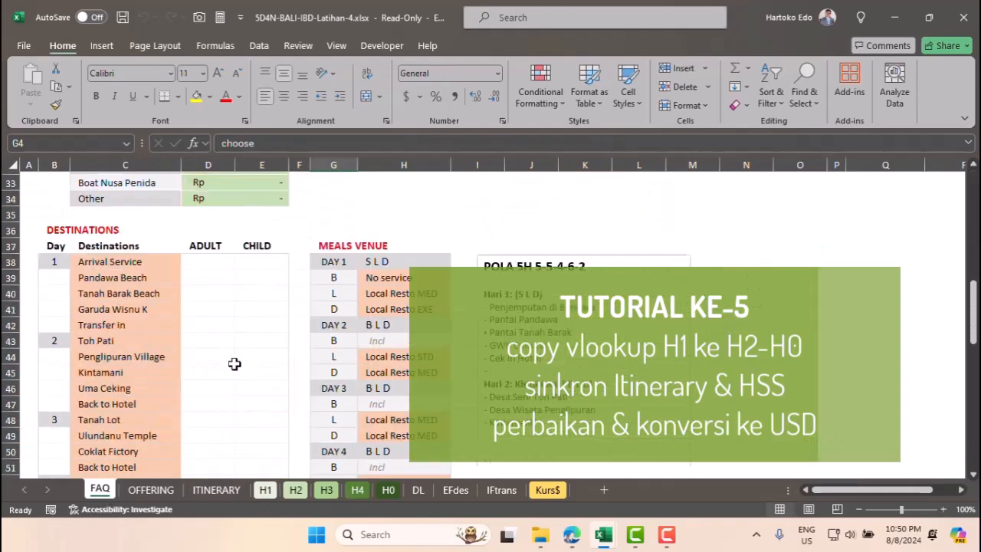
pyautogui.click(201, 196)
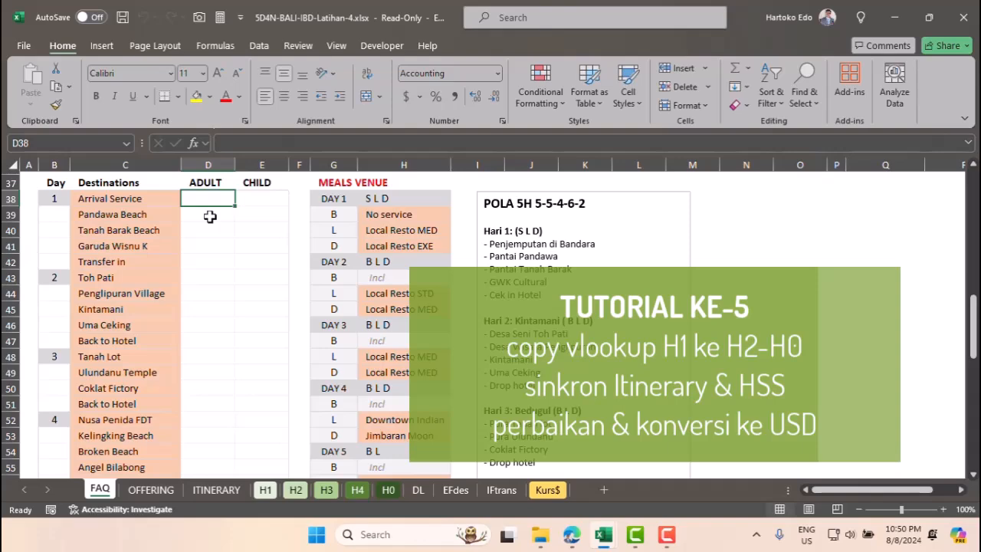
# Examine the hotel price table and the Hi Season Surcharge cells on the ITINERARY sheet.
pyautogui.click(222, 490)
pyautogui.scroll(-5, 195, 431)
pyautogui.scroll(-12, 195, 431)
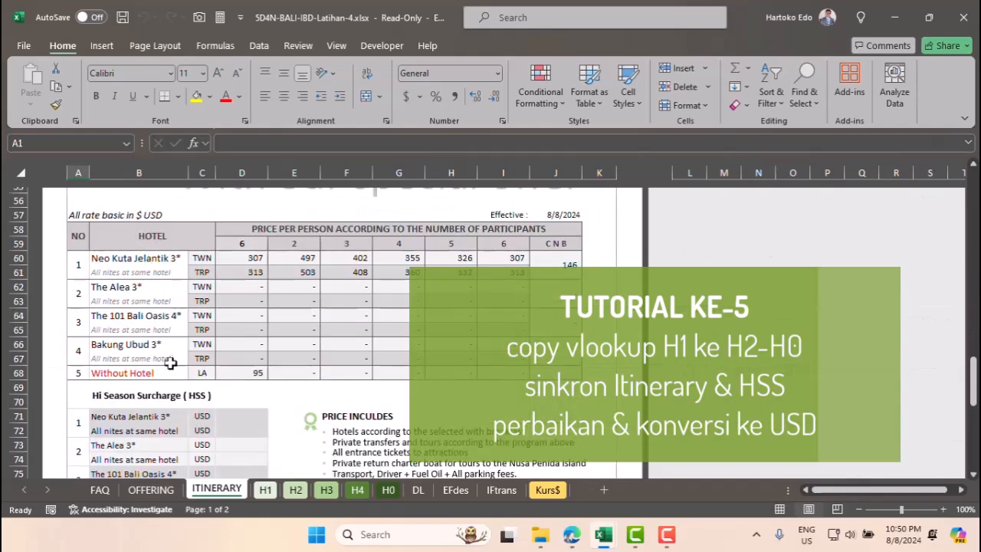
pyautogui.click(253, 285)
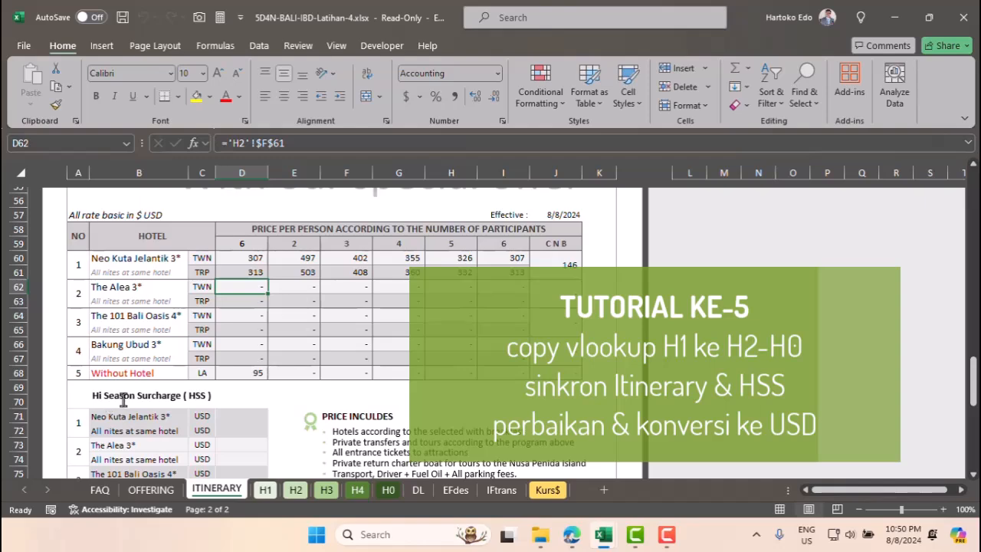
pyautogui.click(238, 416)
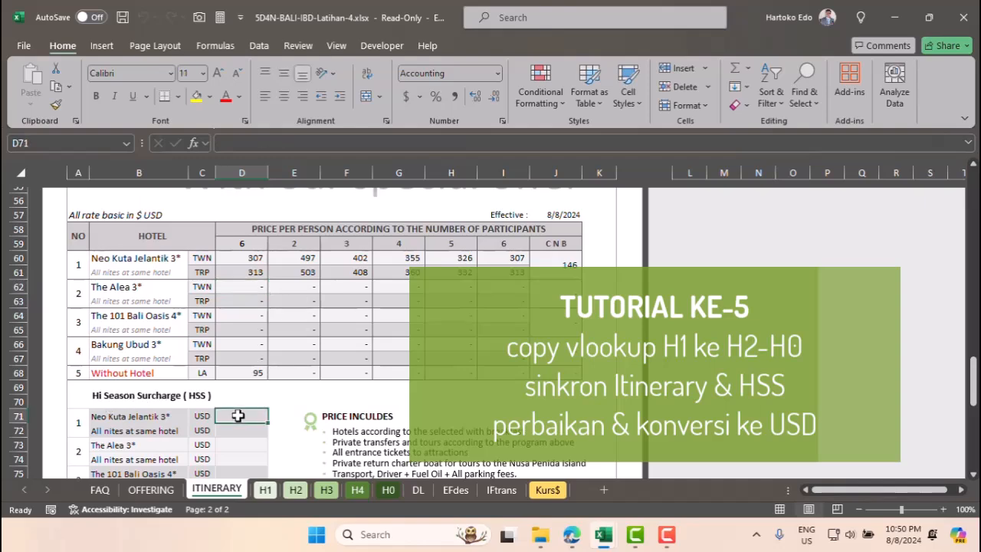
# Set the Agen Commission on the FAQ sheet to 1.00.
pyautogui.click(100, 495)
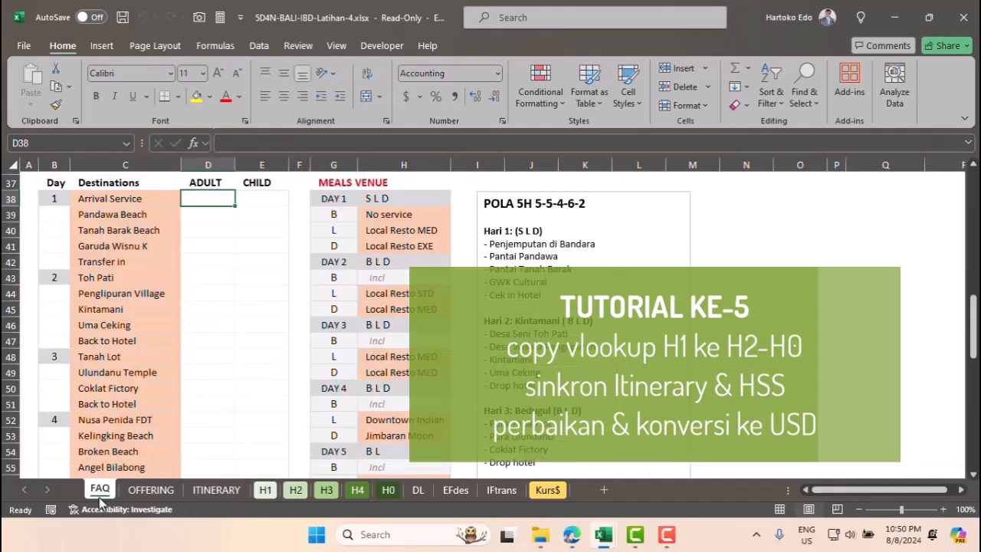
pyautogui.scroll(12, 146, 373)
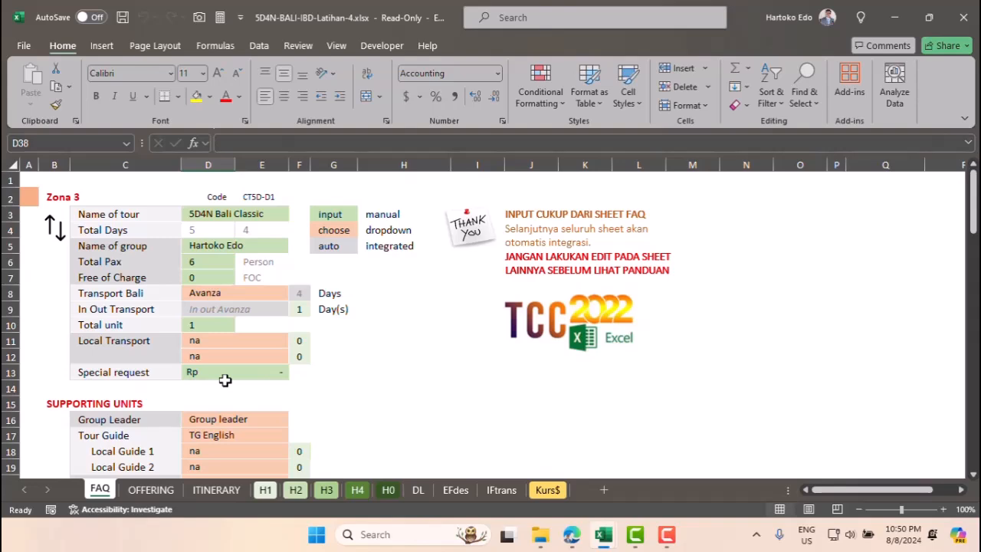
pyautogui.scroll(-5, 224, 380)
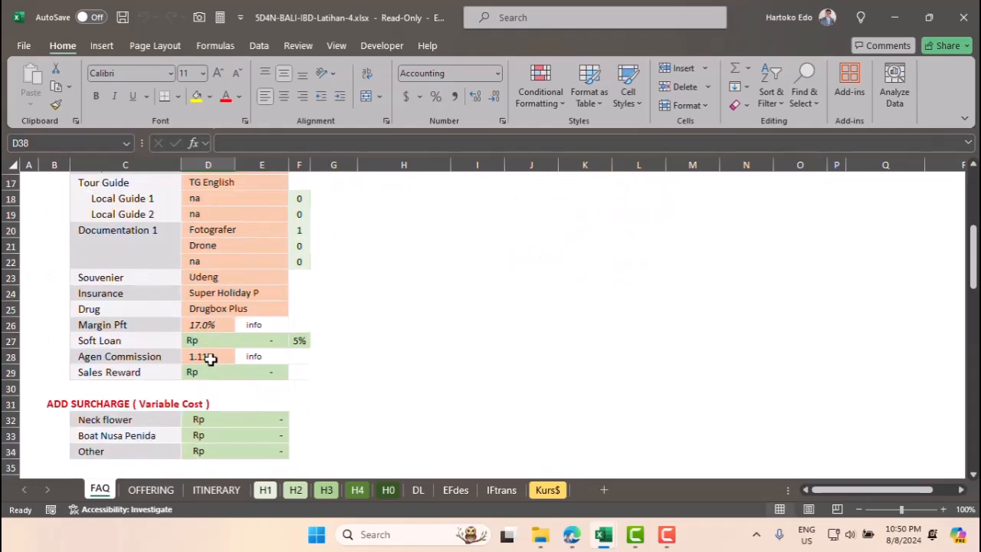
pyautogui.click(225, 357)
pyautogui.click(242, 357)
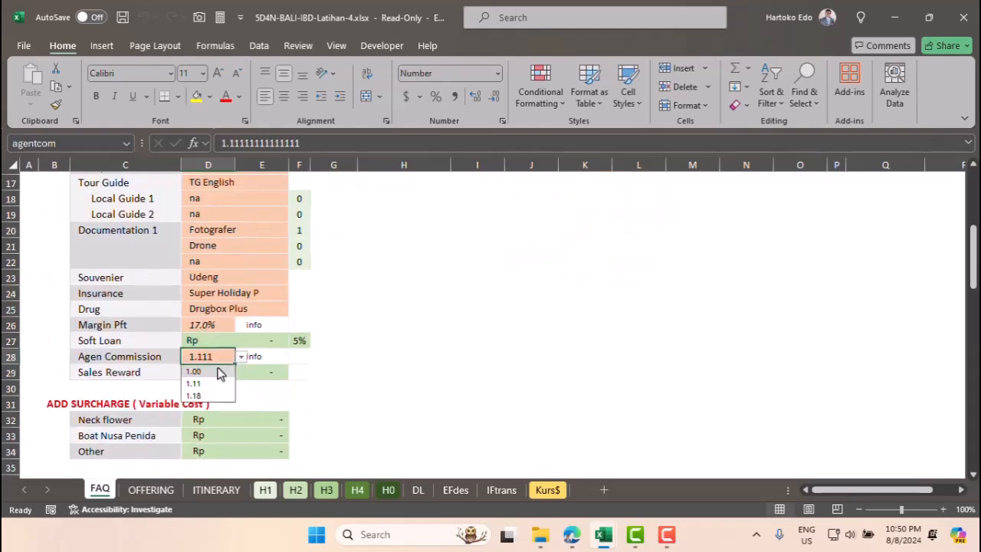
pyautogui.click(192, 375)
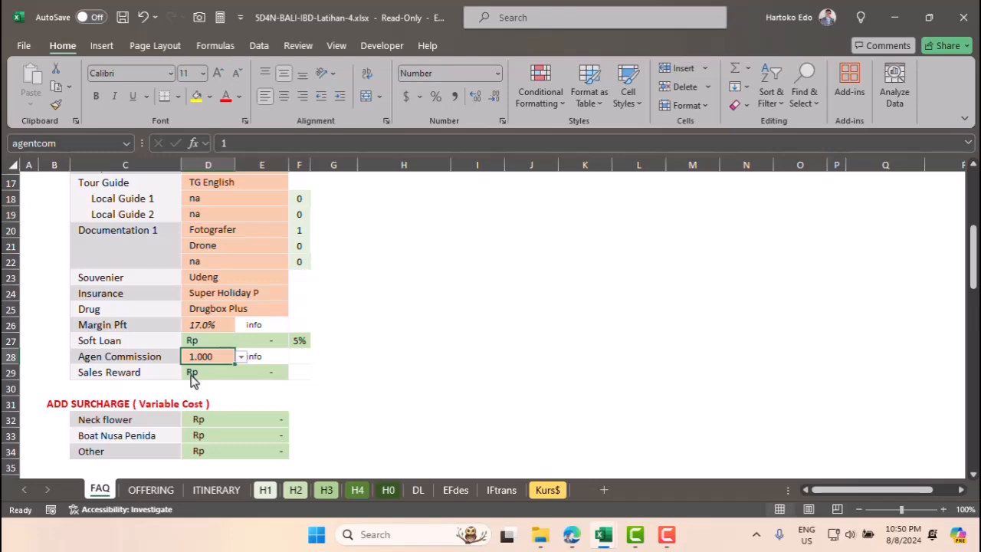
# Inspect the free-of-charge and Tour Fare IDR formulas in the twin tour costing table on sheet H1.
pyautogui.scroll(5, 199, 376)
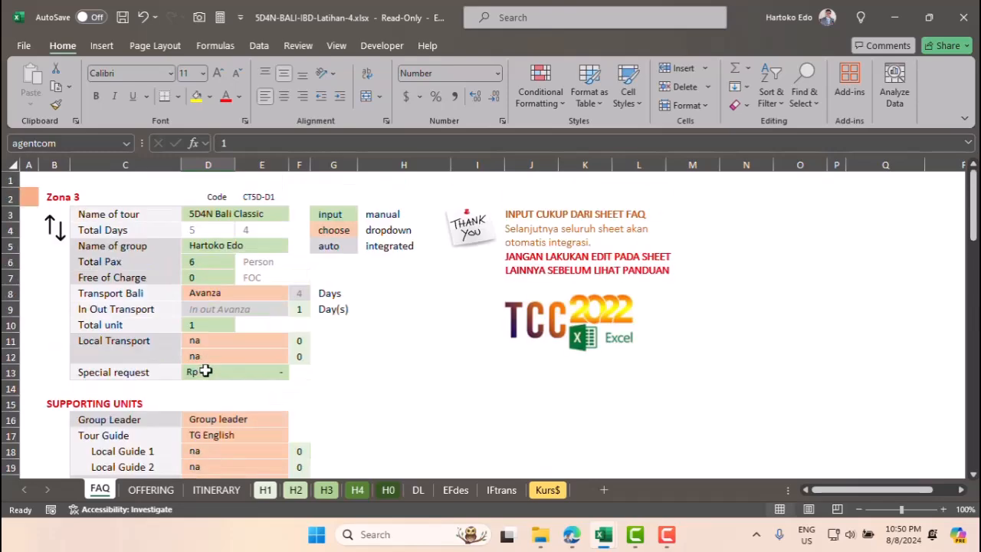
pyautogui.click(266, 490)
pyautogui.scroll(-11, 326, 386)
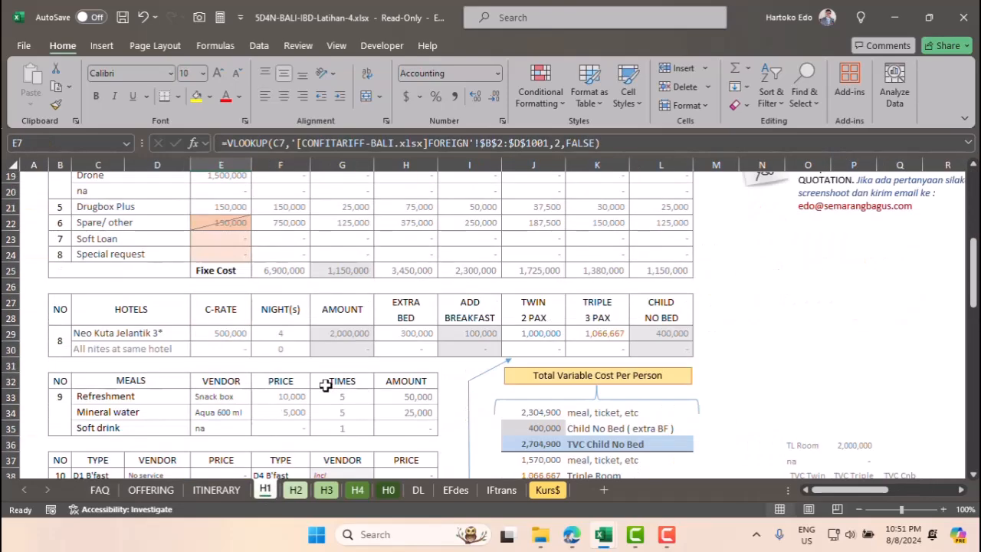
pyautogui.scroll(-4, 326, 386)
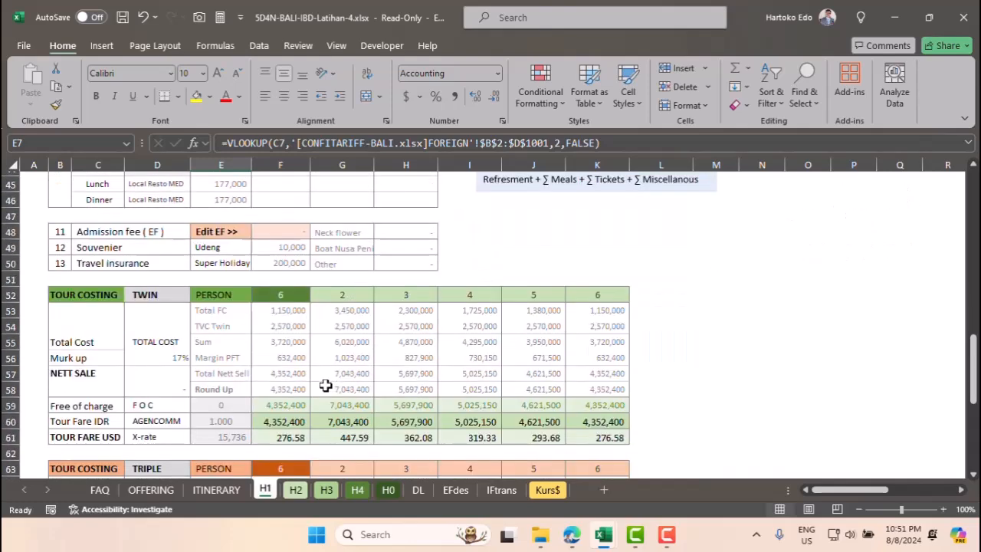
pyautogui.click(285, 408)
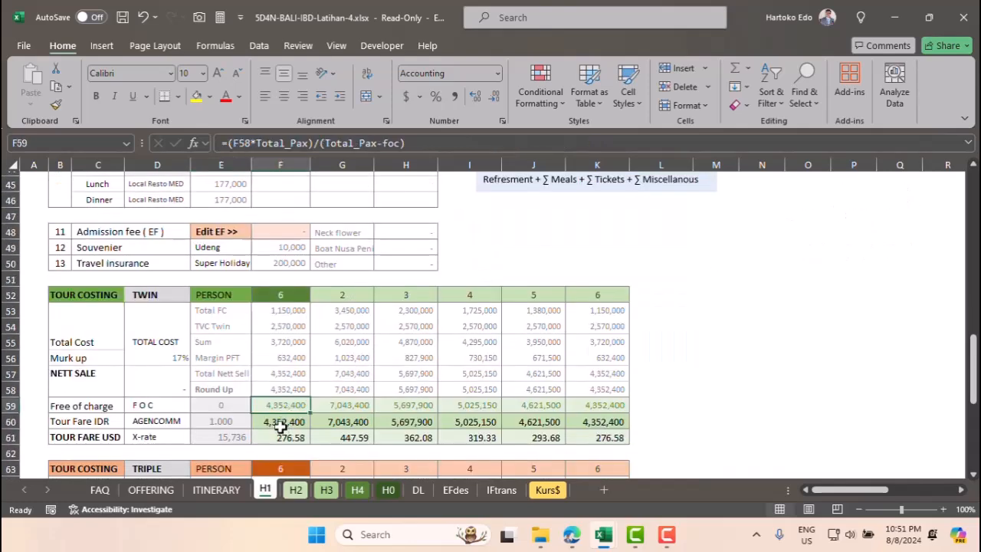
pyautogui.click(280, 424)
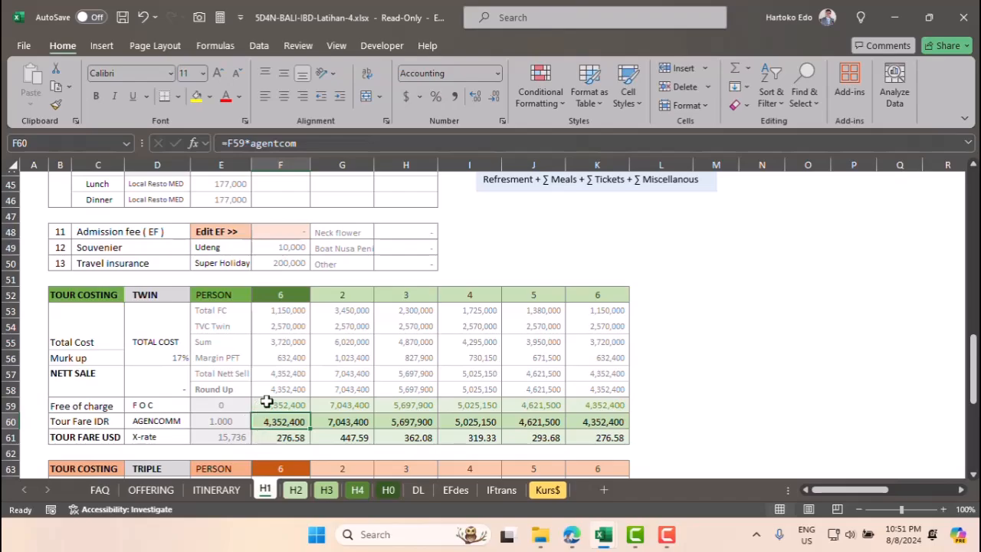
# Clear the C-rate formulas of the four Avanza rows, E7:E10, on sheet H1.
pyautogui.scroll(10, 286, 393)
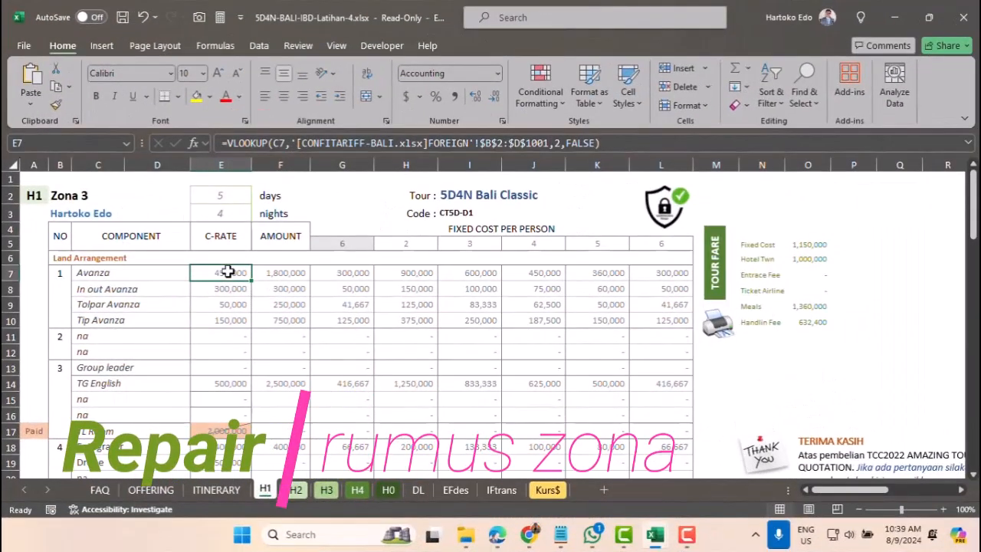
pyautogui.keyDown('shift'); pyautogui.click(229, 318); pyautogui.keyUp('shift')
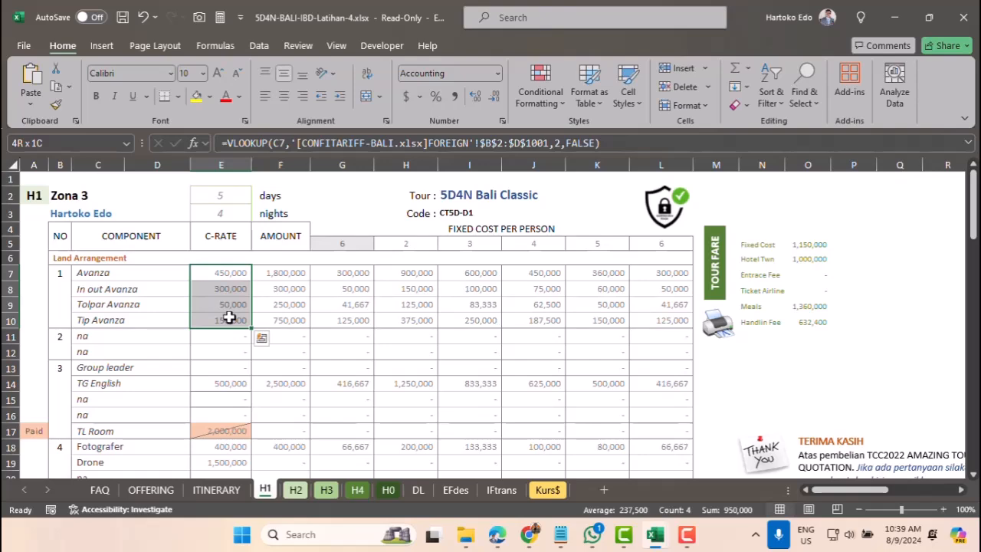
pyautogui.press('Delete')
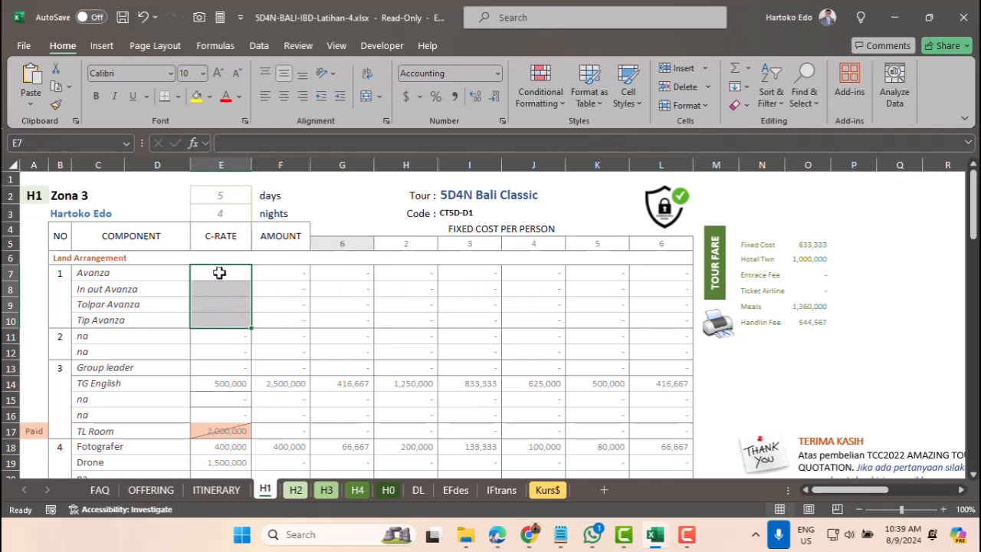
# Start an IF formula in E7 that tests whether B2 equals "Zona 1".
pyautogui.click(219, 273)
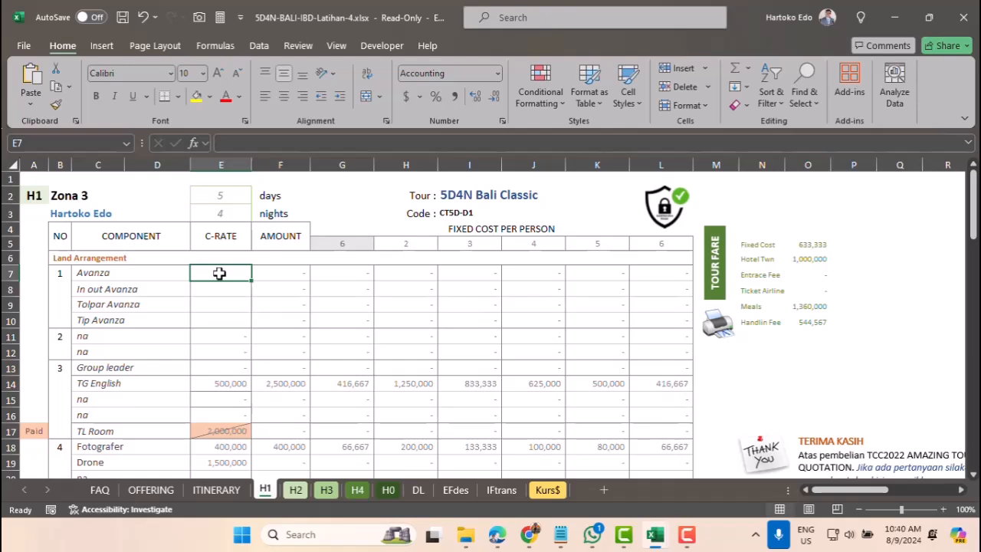
pyautogui.click(226, 142)
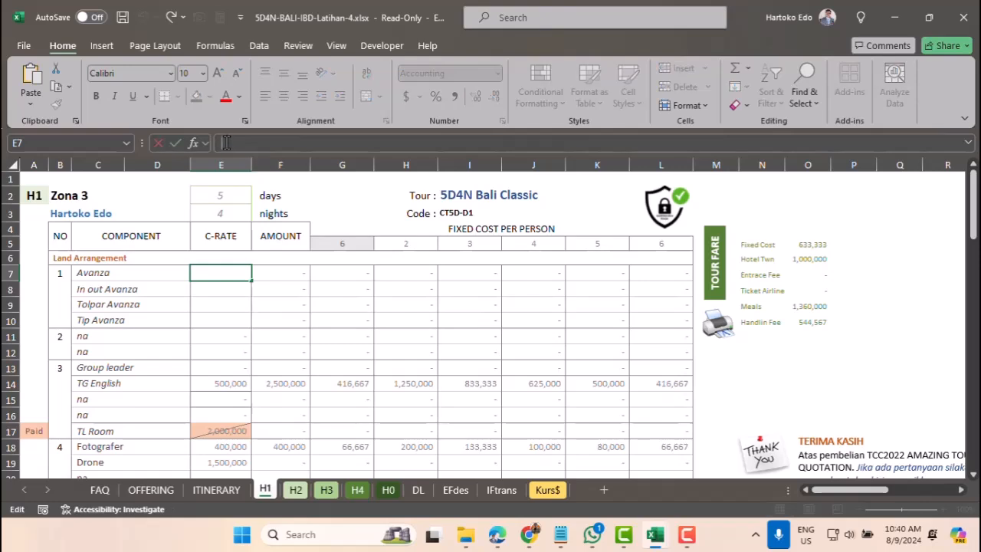
pyautogui.write('=IF(')
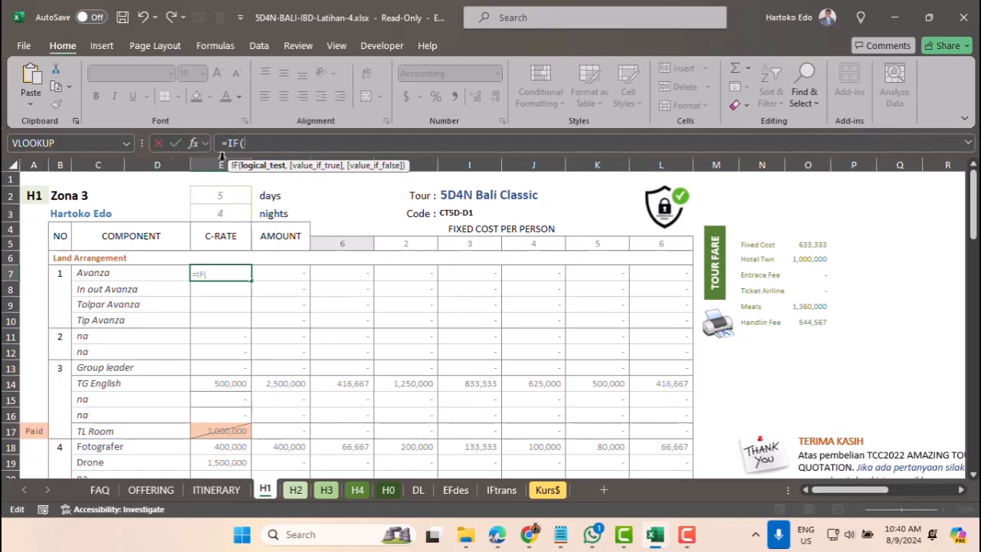
pyautogui.click(61, 197)
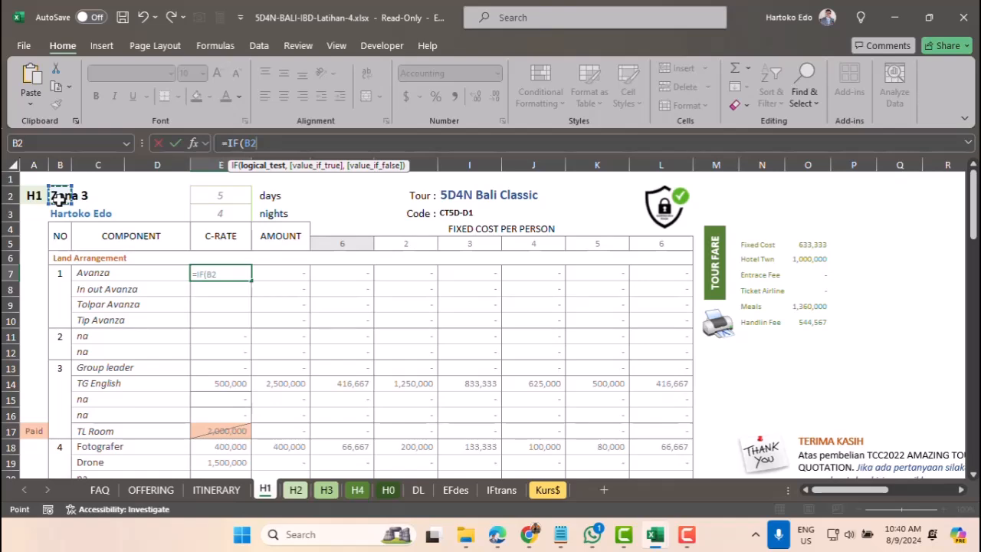
pyautogui.write('="Zona 1"')
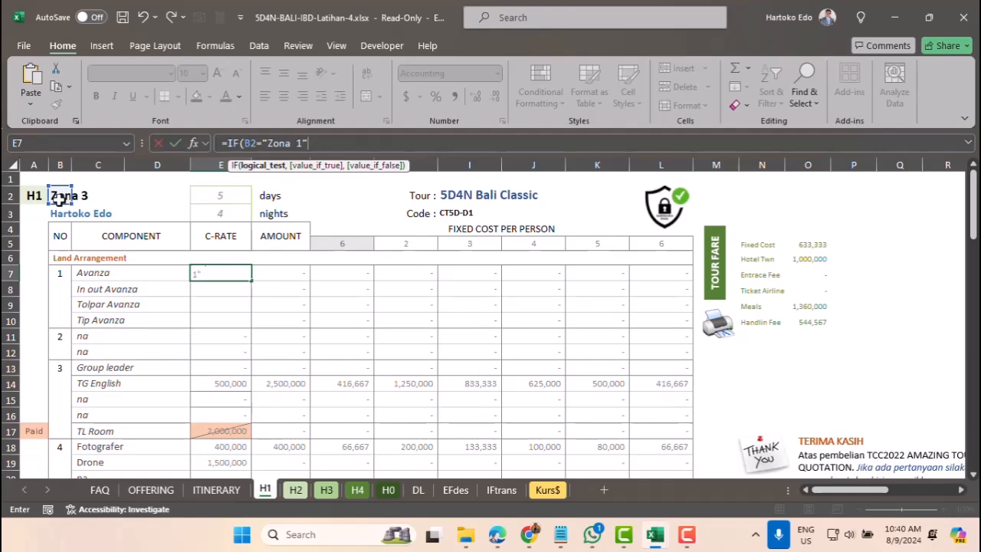
pyautogui.write(',')
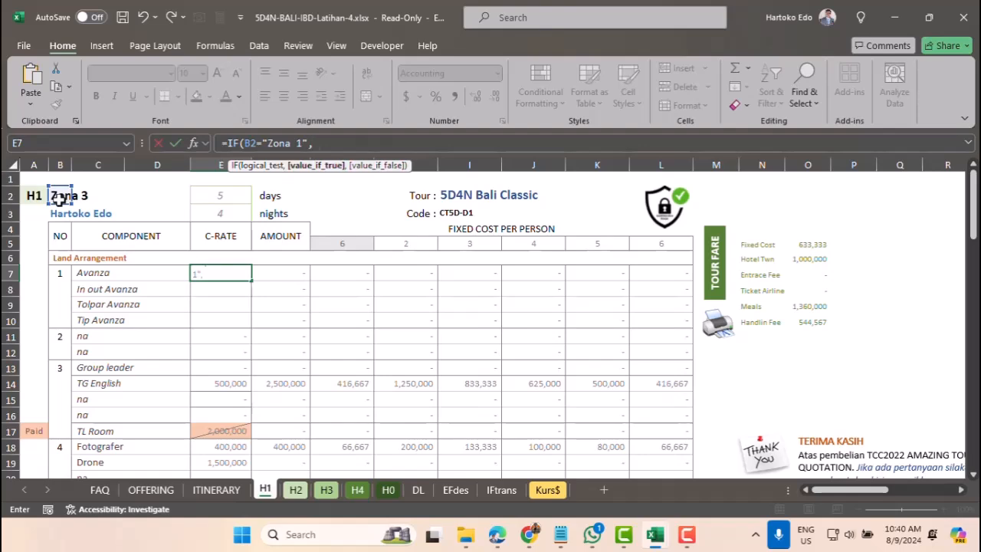
# Add a VLOOKUP as the formula's value-if-true argument, with C7 as the lookup value.
pyautogui.write('vl')
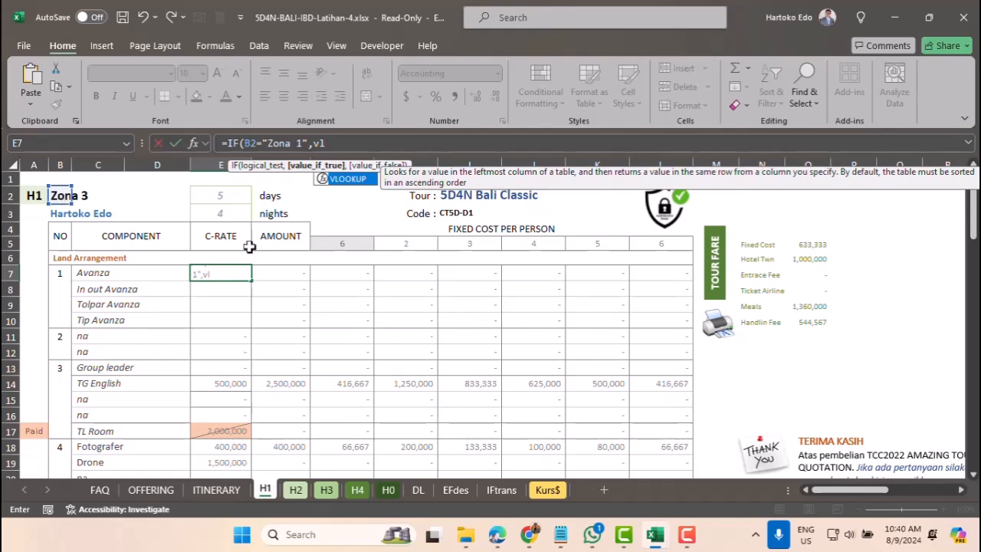
pyautogui.doubleClick(348, 179)
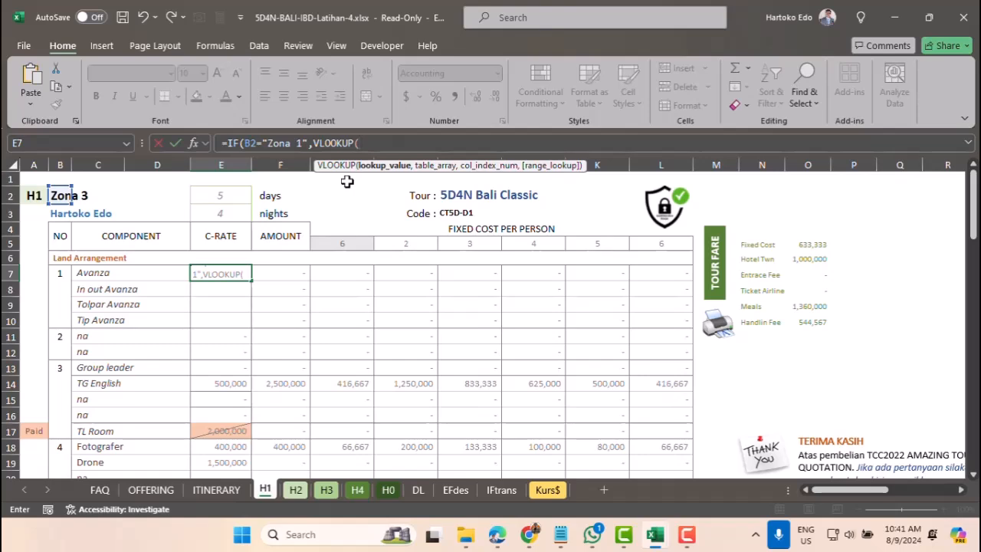
pyautogui.click(92, 273)
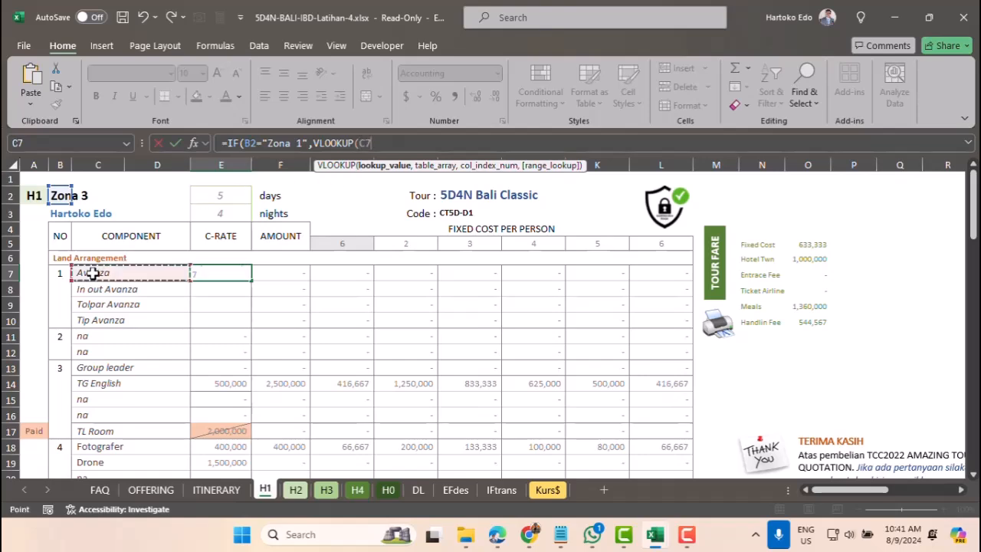
pyautogui.write(',')
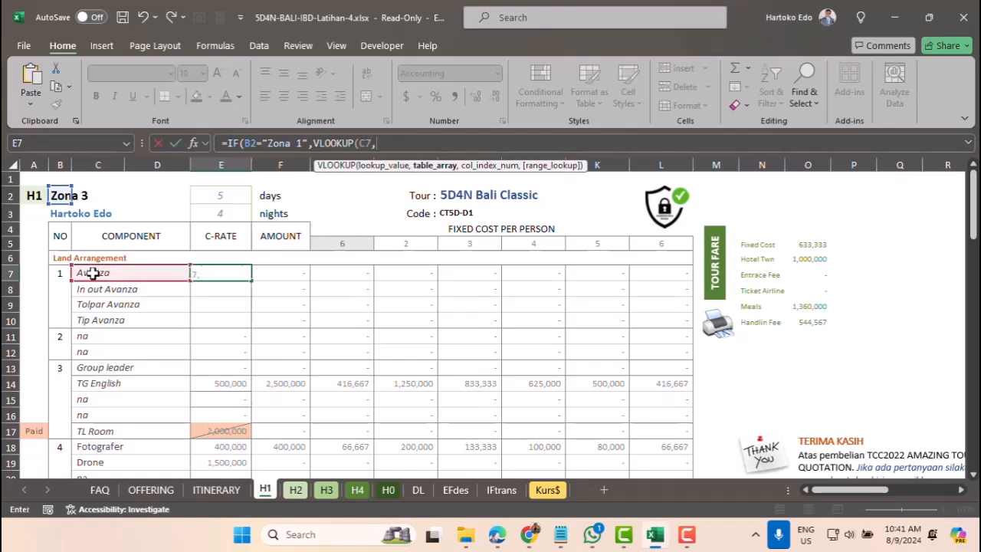
# Set the VLOOKUP table array to $B$2:$E$130 on the FOREIGN sheet of CONFITARIFF-BALI.xlsx.
pyautogui.moveTo(656, 537)
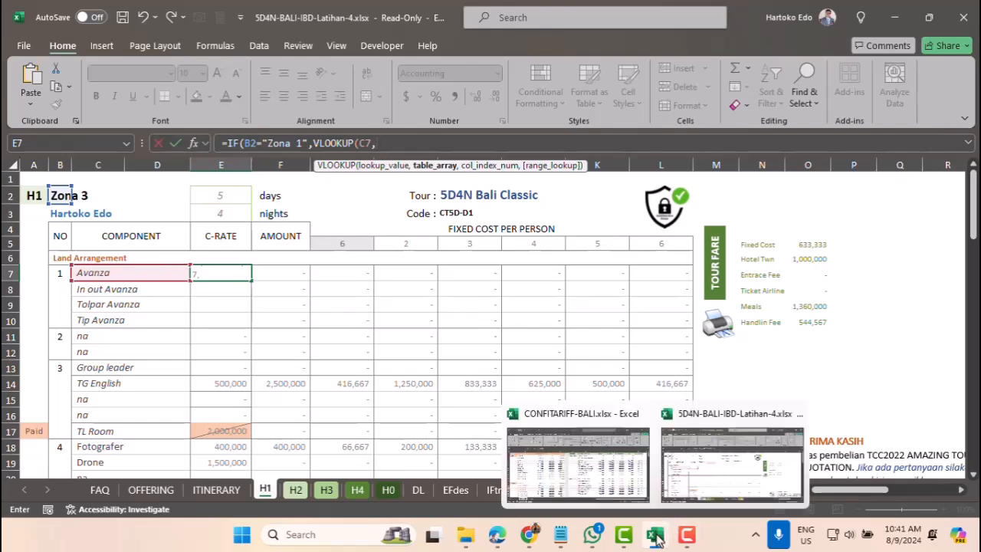
pyautogui.click(603, 483)
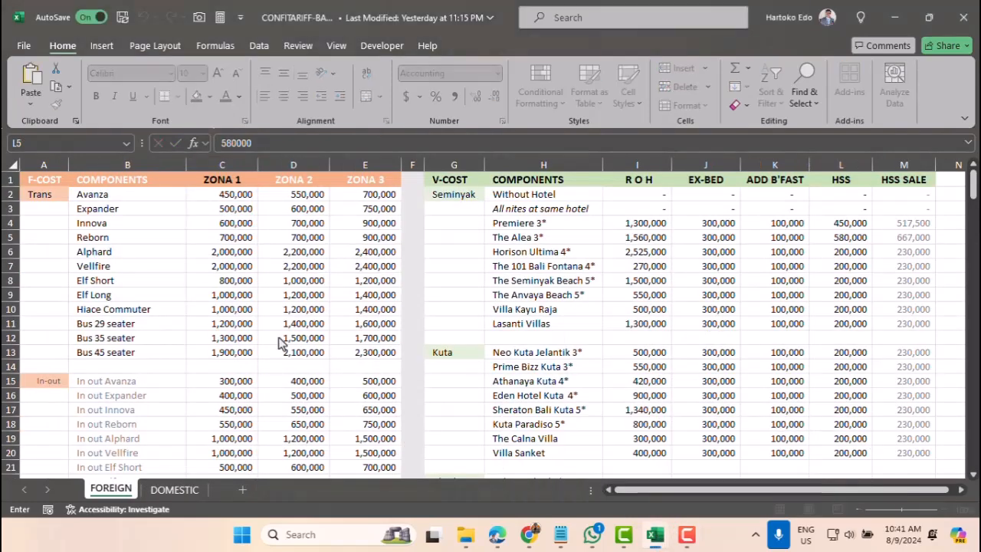
pyautogui.moveTo(85, 194); pyautogui.dragTo(345, 348)
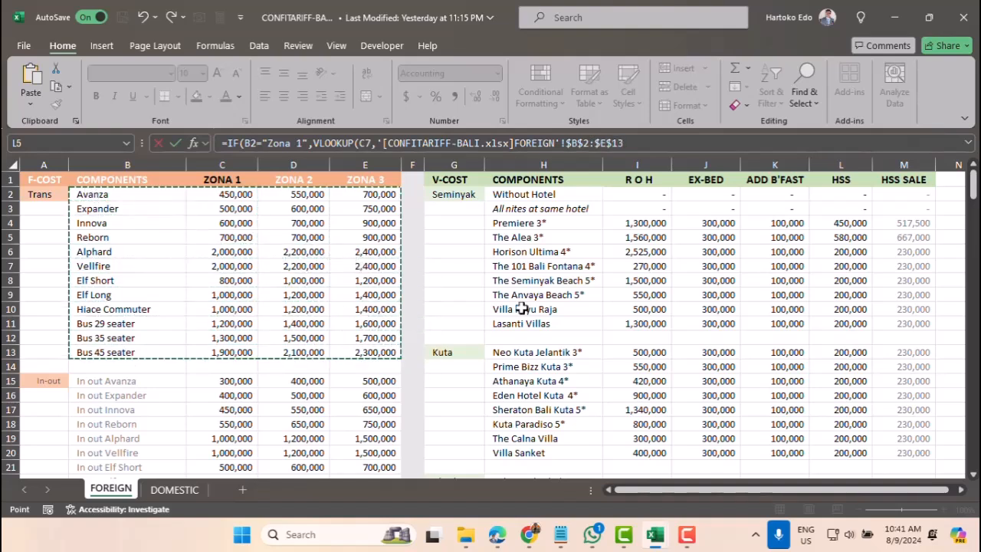
pyautogui.click(629, 143)
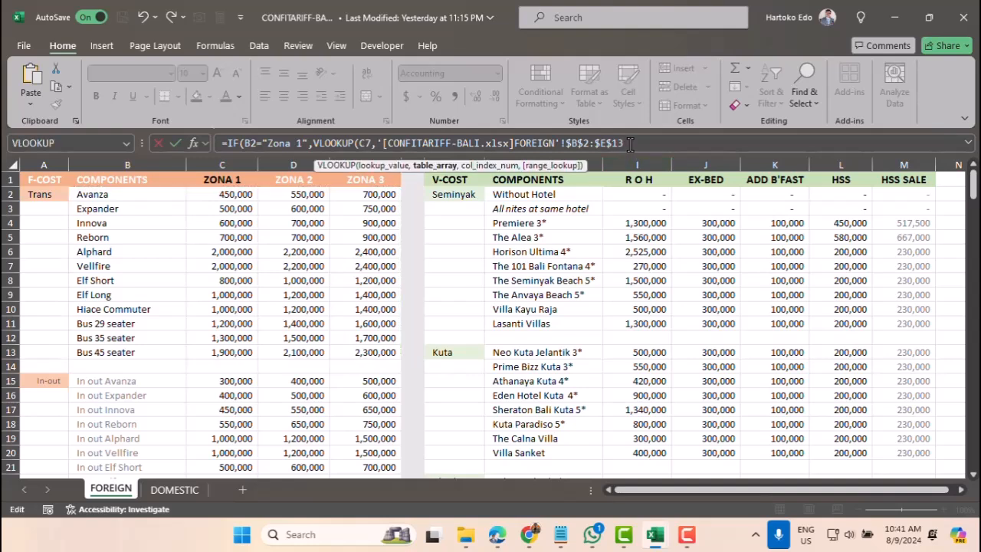
pyautogui.write('0')
pyautogui.write(',')
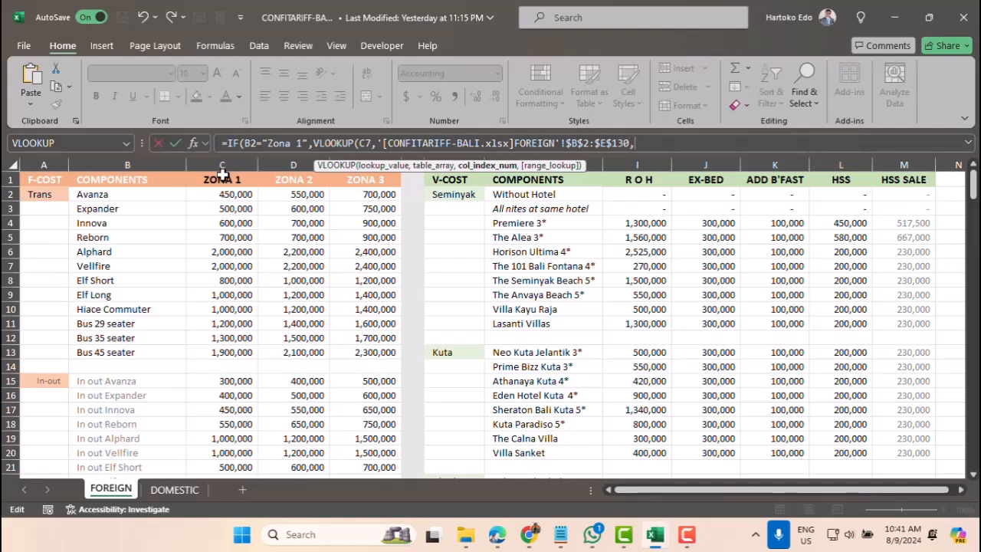
# Complete the VLOOKUP with column index 2 and FALSE for an exact match, and enter the formula in E7.
pyautogui.write('2,')
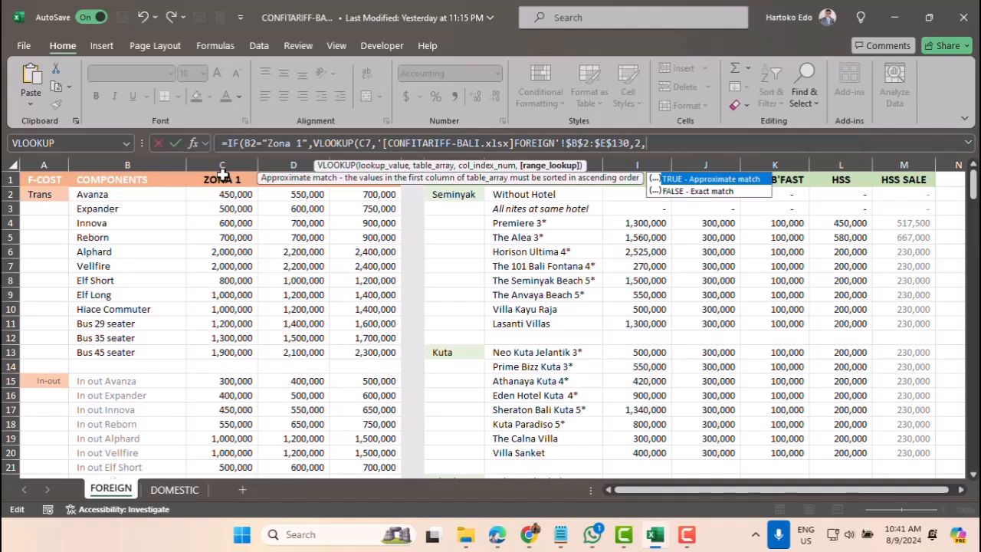
pyautogui.doubleClick(675, 193)
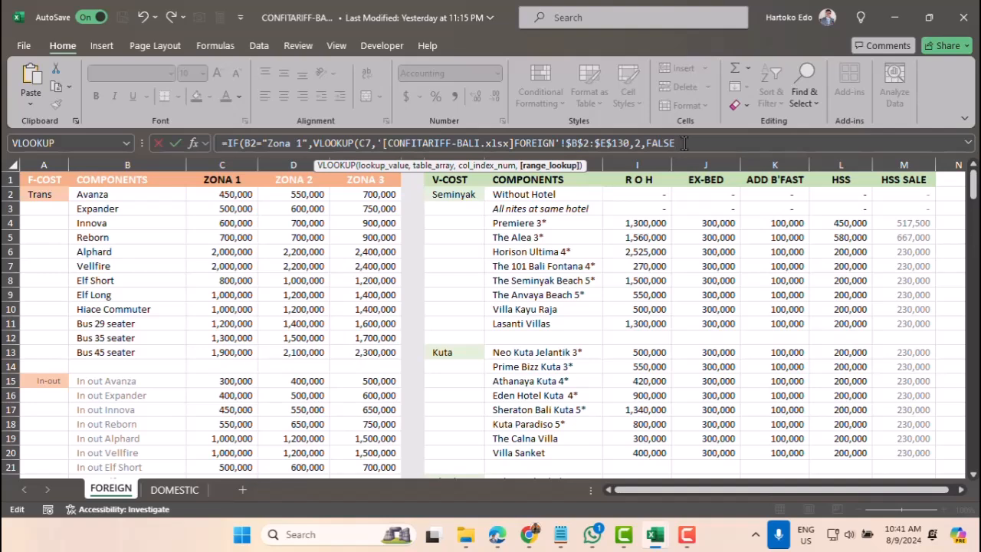
pyautogui.write(')')
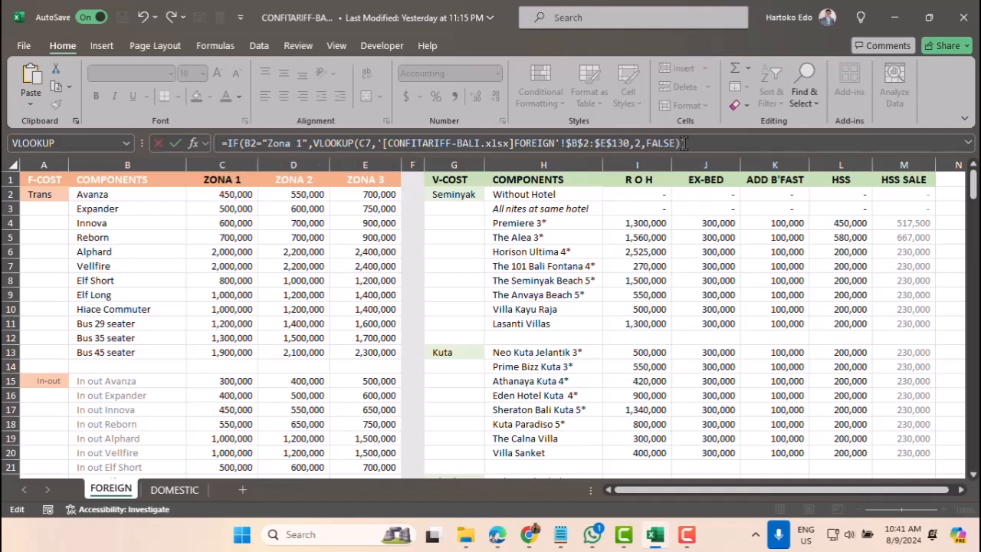
pyautogui.press('Return')
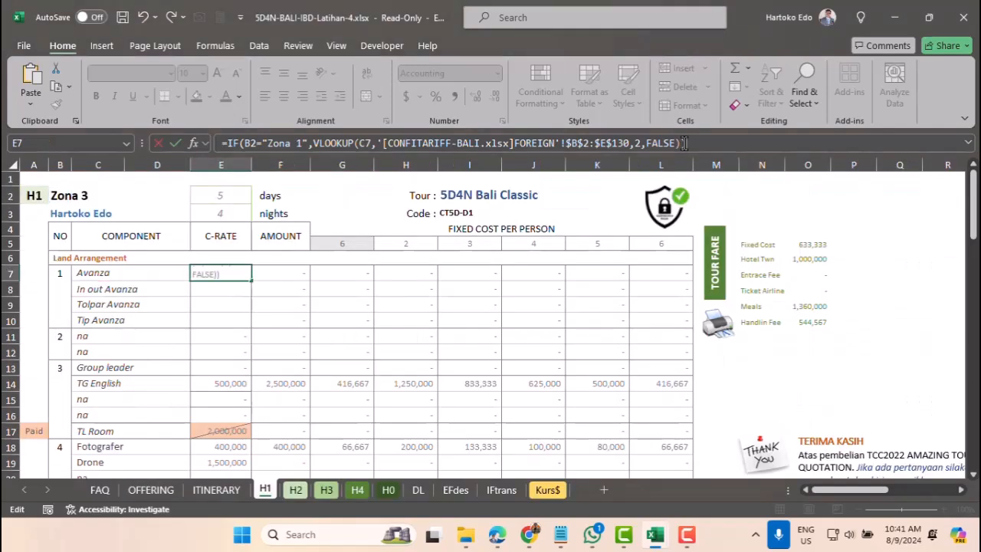
pyautogui.click(236, 270)
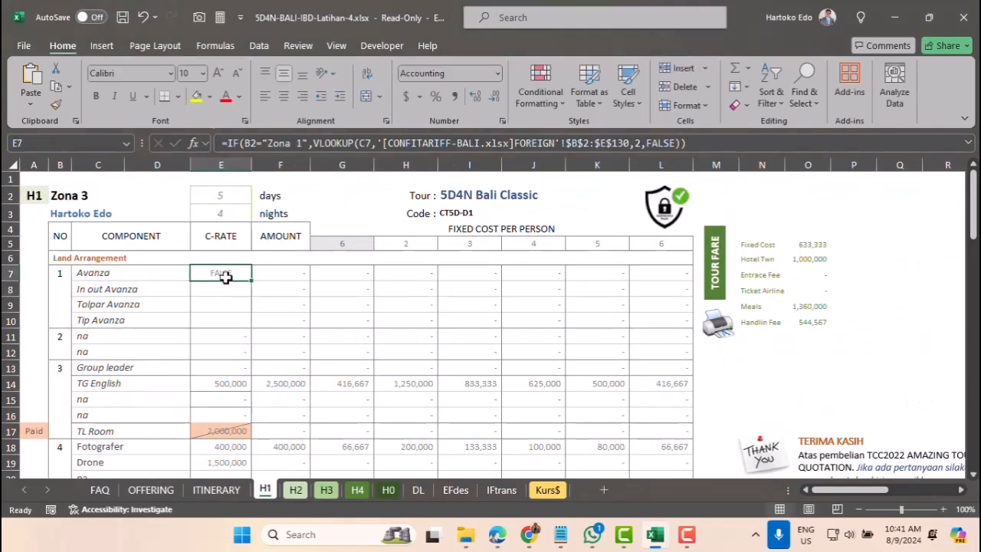
# Set the zone in B2 of the FAQ sheet to Zona 1 and check the Avanza C-rate on H1.
pyautogui.click(70, 195)
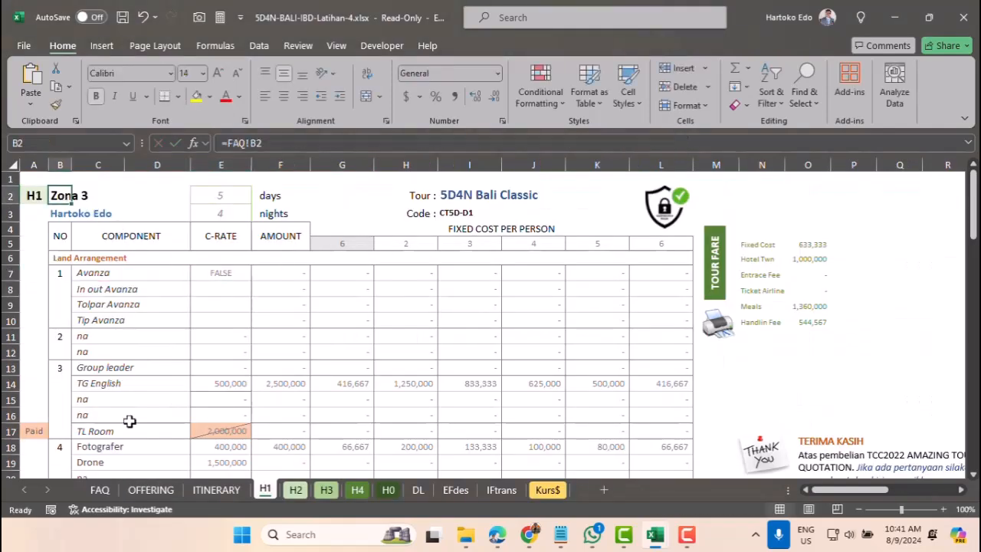
pyautogui.click(100, 490)
pyautogui.scroll(4, 208, 315)
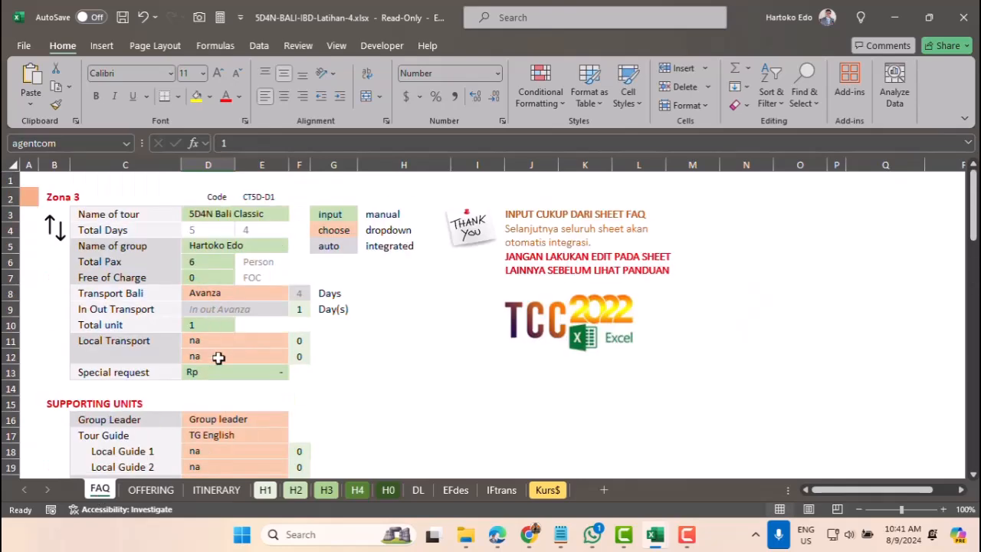
pyautogui.click(48, 197)
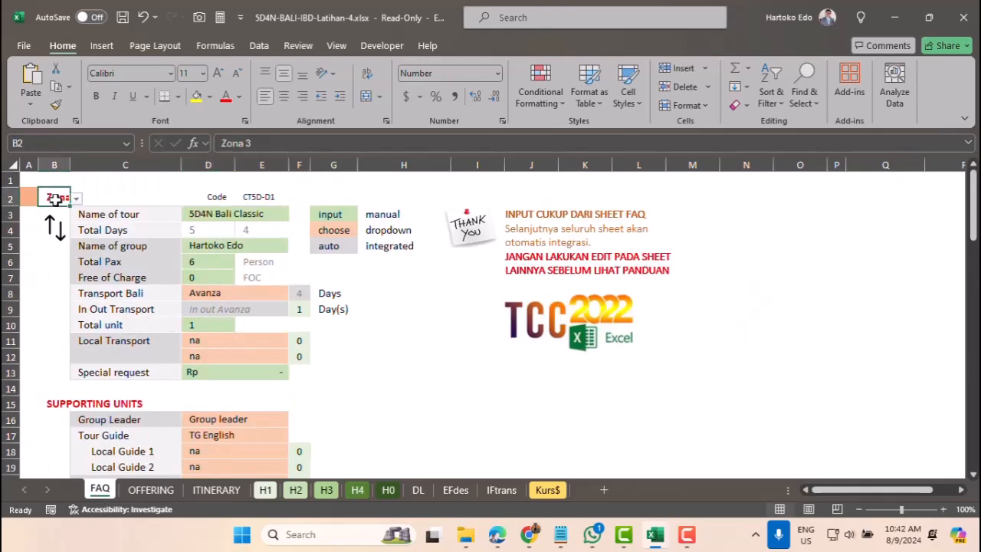
pyautogui.click(76, 198)
pyautogui.click(52, 214)
pyautogui.click(266, 492)
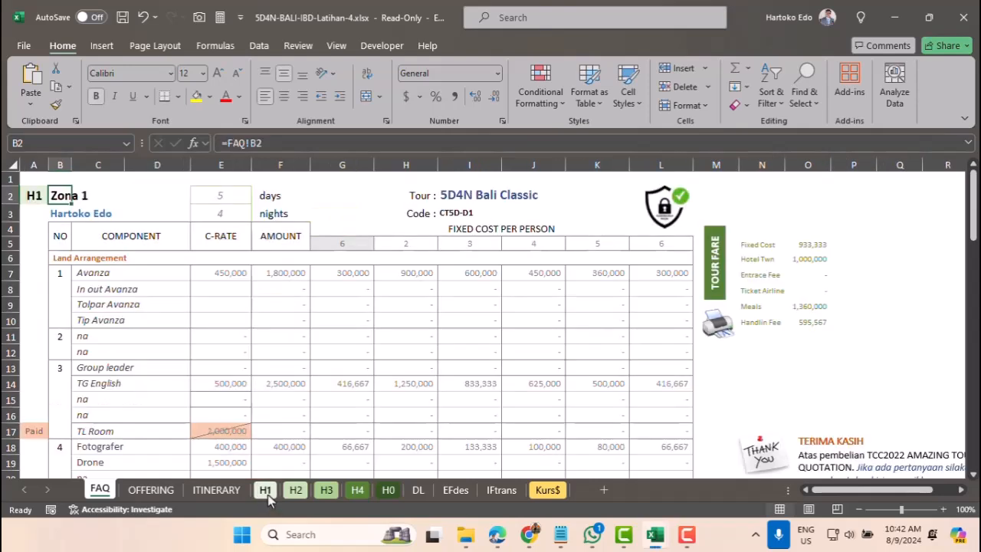
# Expand the formula bar and copy E7's IF expression through the VLOOKUP's closing parenthesis, without the equals sign.
pyautogui.click(235, 276)
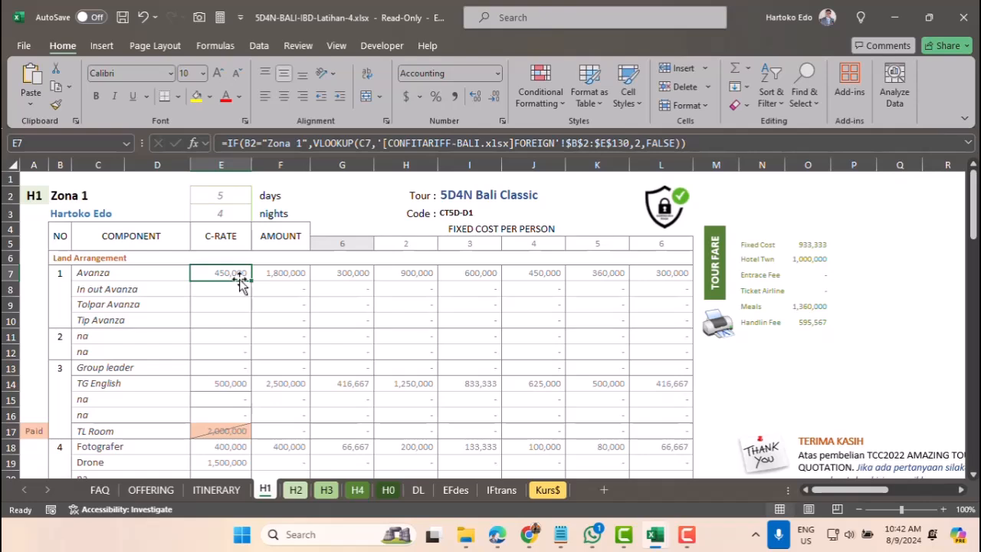
pyautogui.click(967, 145)
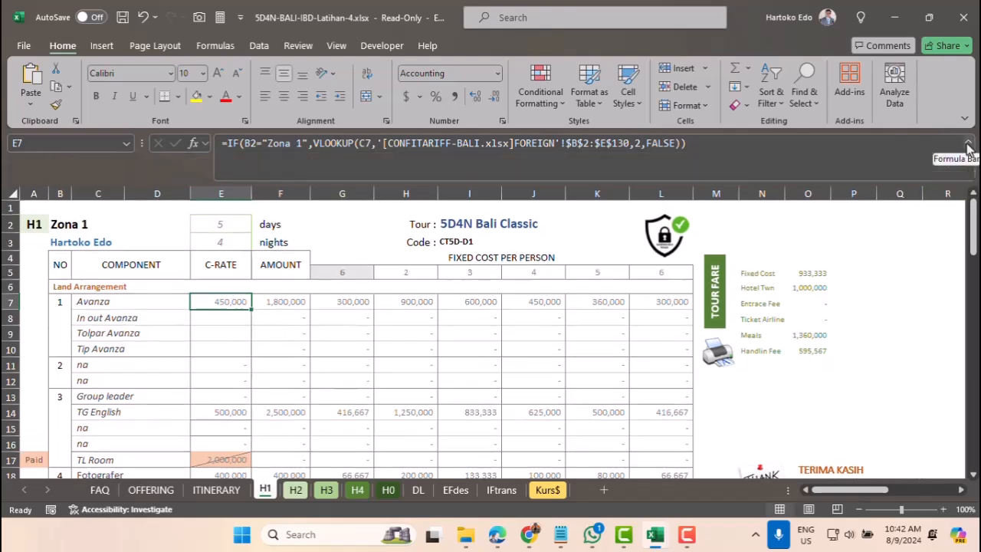
pyautogui.click(229, 146)
pyautogui.moveTo(229, 146); pyautogui.dragTo(681, 153)
pyautogui.hotkey('ctrl', 'c')
pyautogui.click(681, 151)
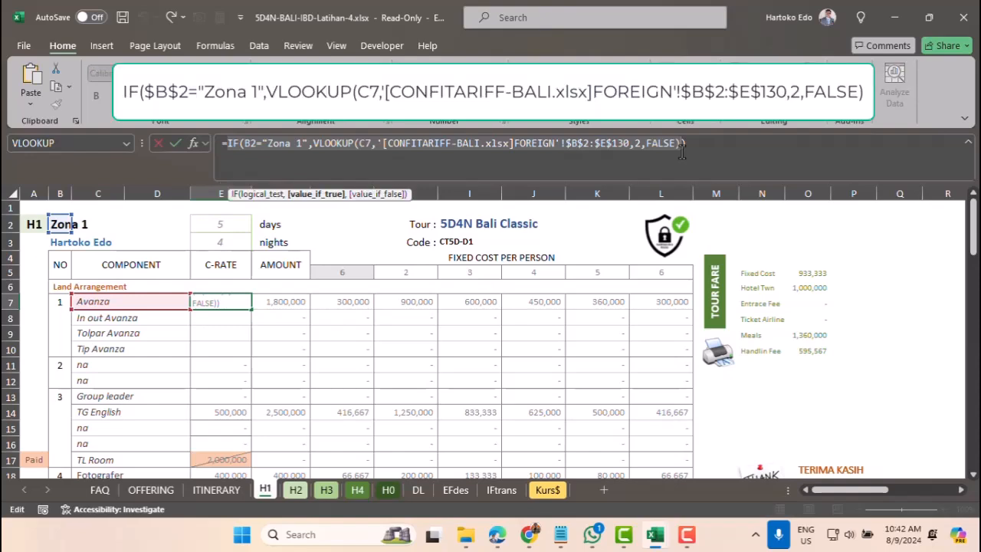
# Paste the copied IF expression as the value-if-false argument of E7's IF formula.
pyautogui.click(679, 144)
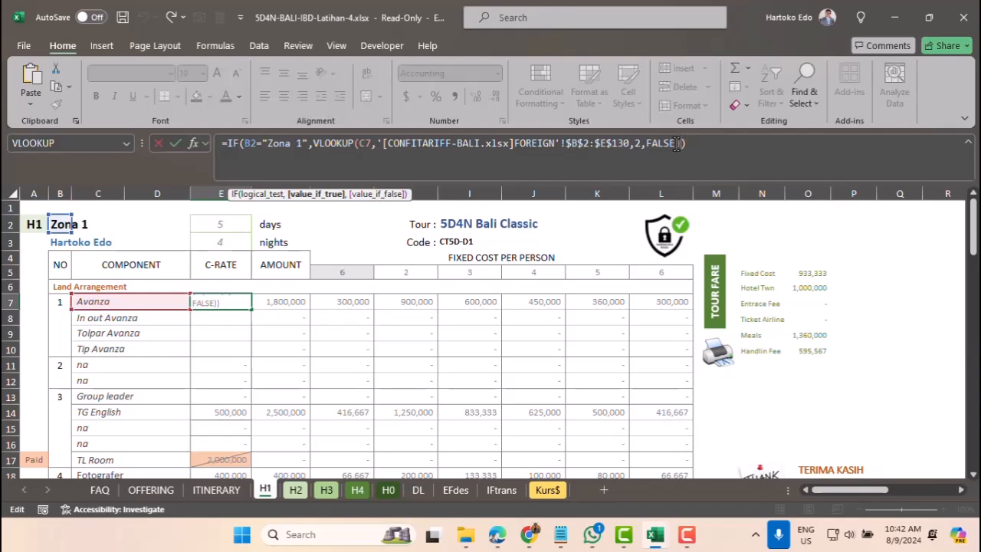
pyautogui.write('),')
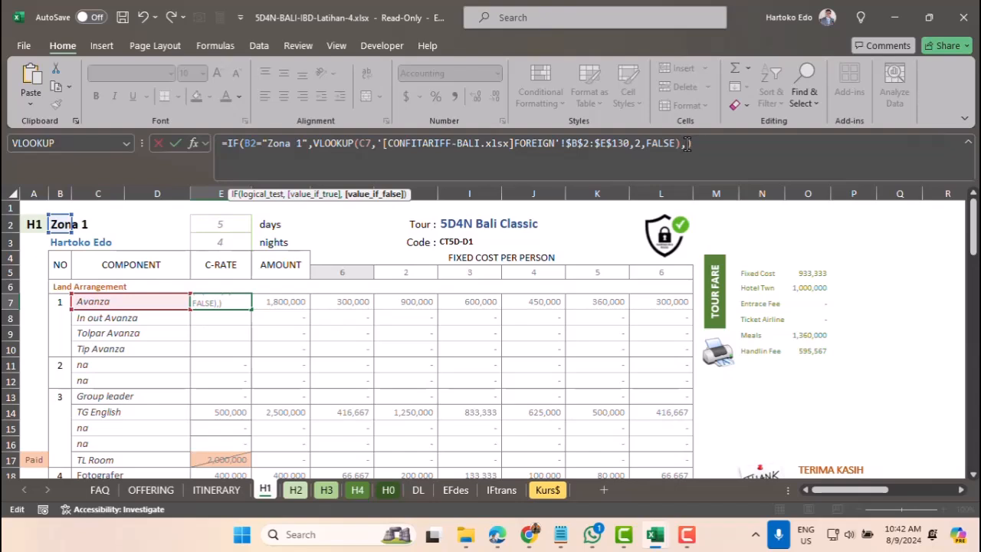
pyautogui.hotkey('ctrl', 'v')
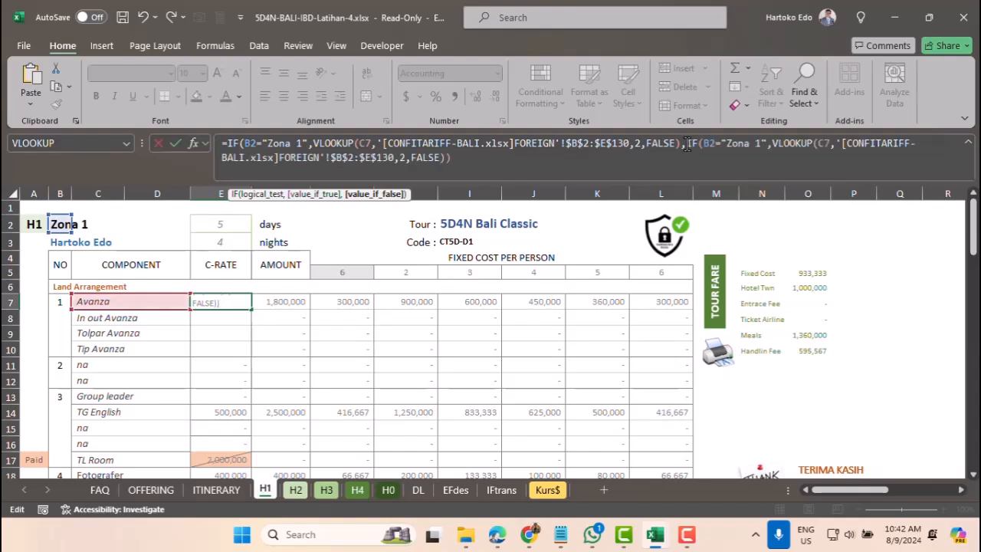
# Change the nested IF in E7 to test for "Zona 2" with VLOOKUP column index 3, and close and enter the formula.
pyautogui.click(757, 144)
pyautogui.press('BackSpace')
pyautogui.write('2')
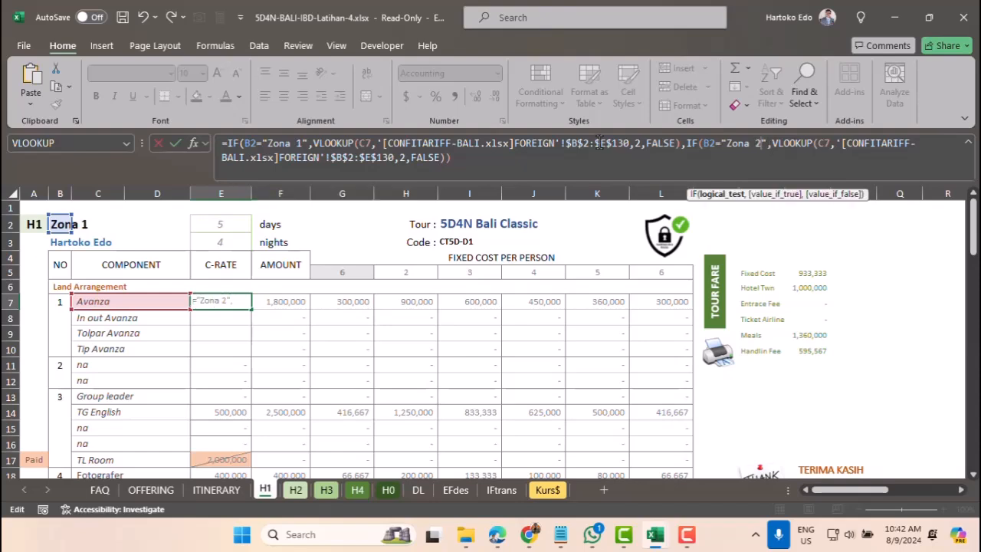
pyautogui.click(402, 157)
pyautogui.press('BackSpace')
pyautogui.write('3')
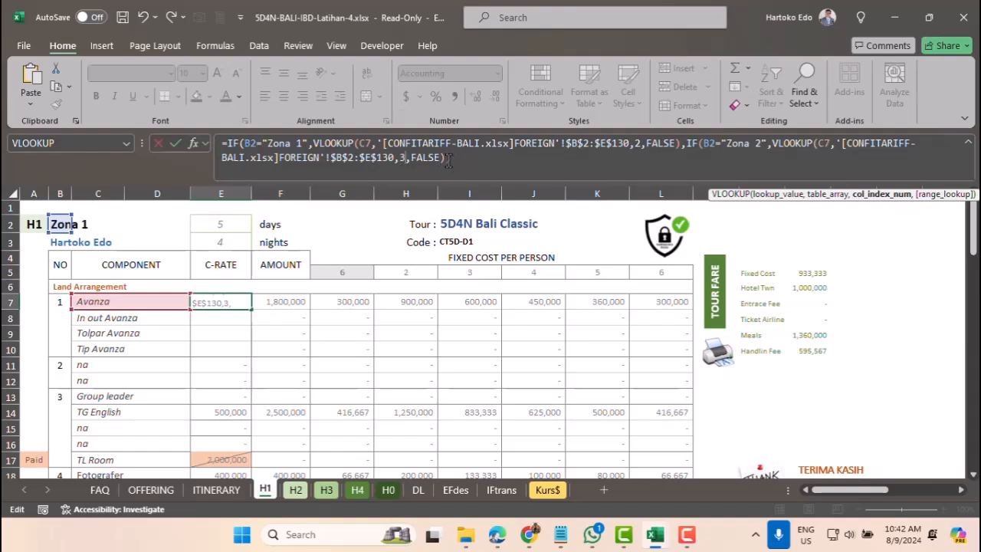
pyautogui.click(454, 158)
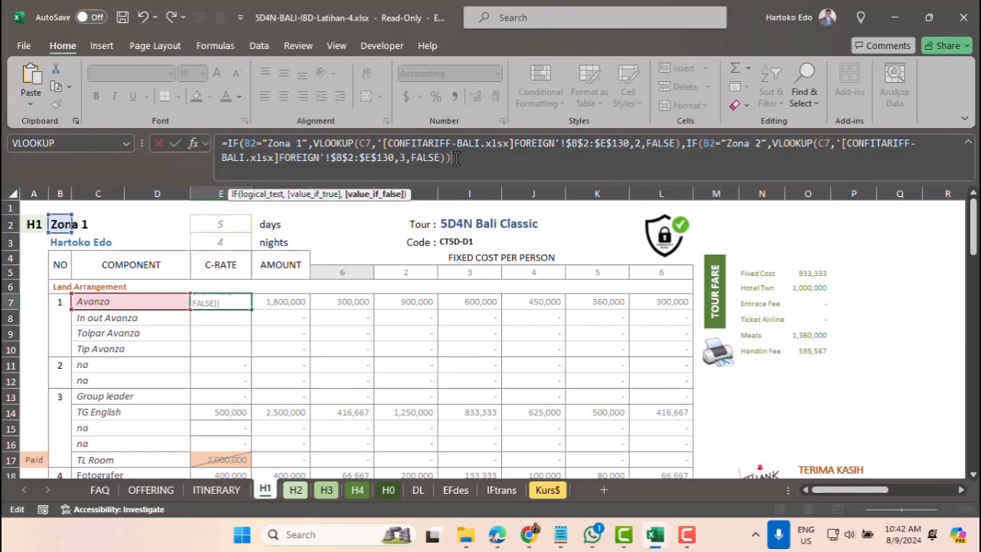
pyautogui.write(')')
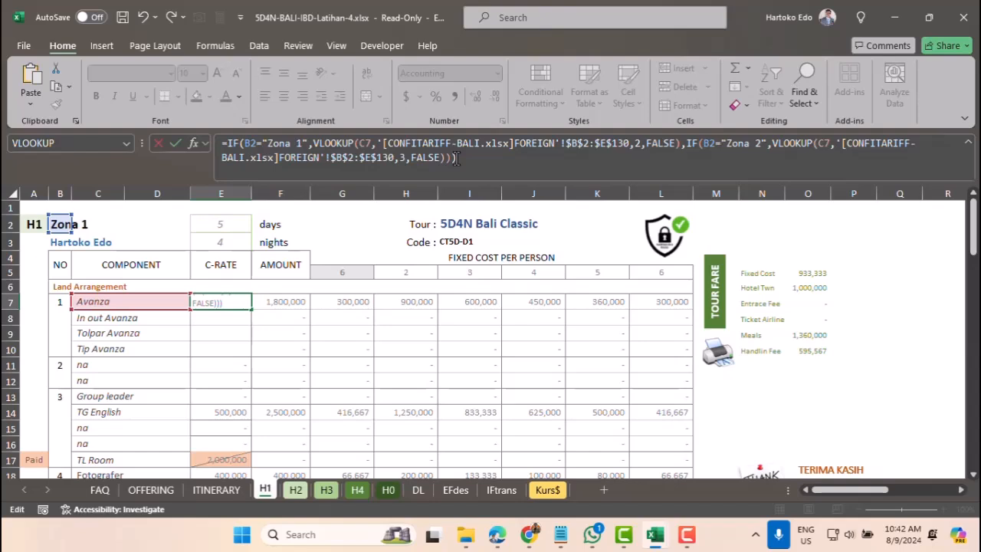
pyautogui.press('Return')
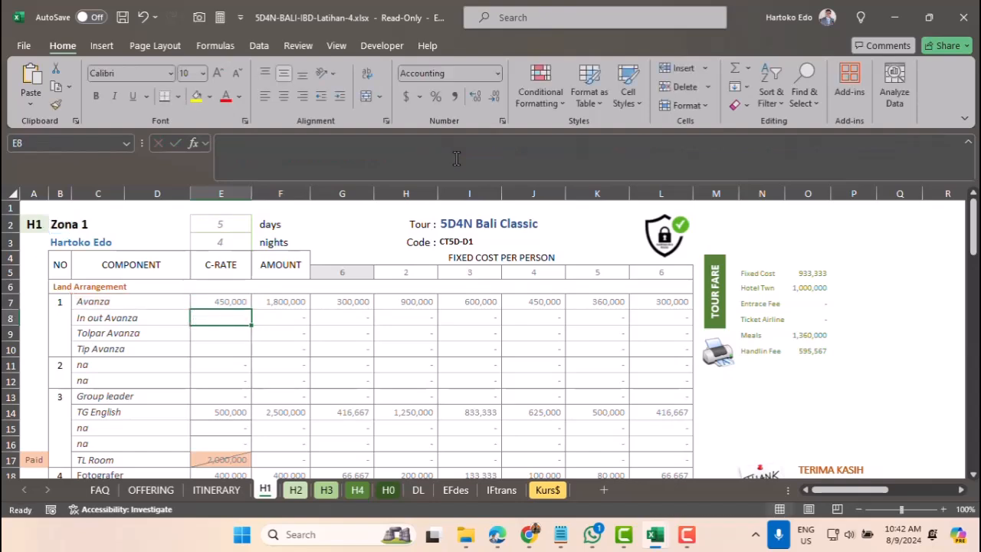
# Set the zone on the FAQ sheet to Zona 2 and check the Avanza C-rate on H1.
pyautogui.click(101, 490)
pyautogui.click(75, 227)
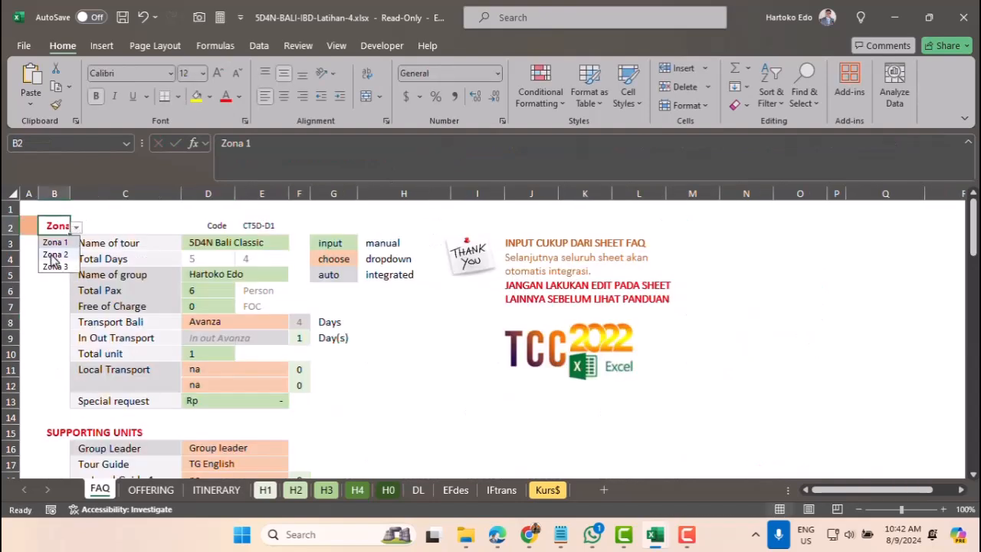
pyautogui.click(55, 256)
pyautogui.click(265, 495)
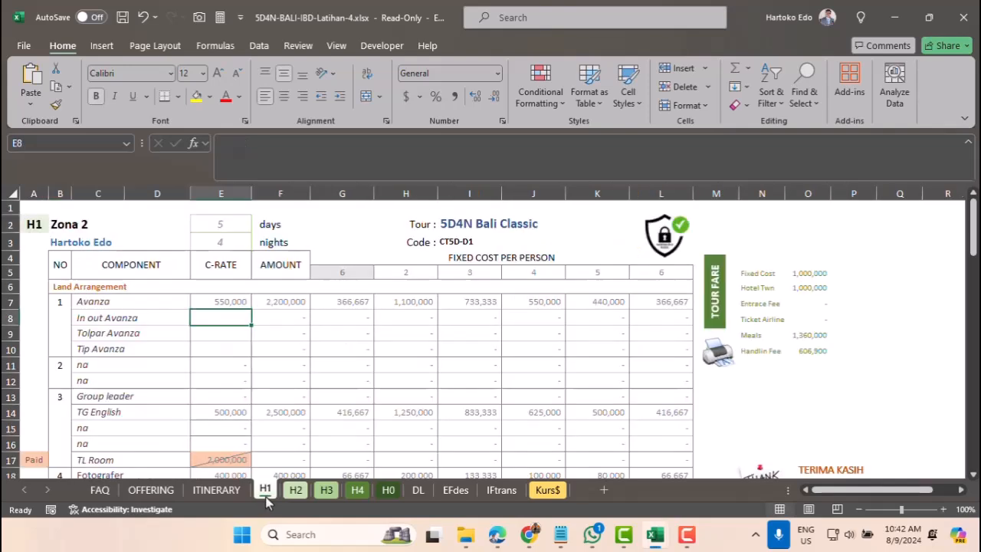
# Paste the copied IF expression into E7's formula as the value-if-false argument of the "Zona 2" IF.
pyautogui.click(232, 302)
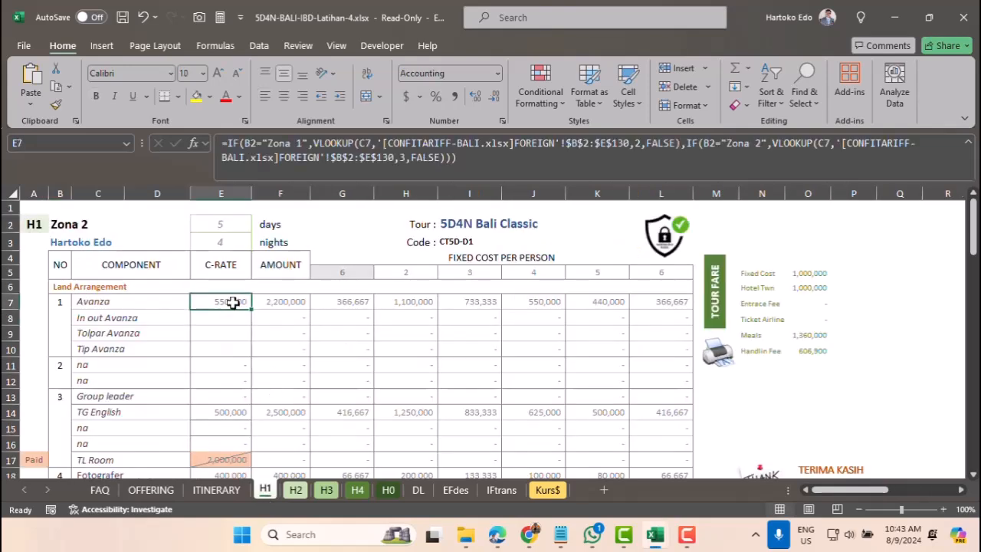
pyautogui.click(445, 157)
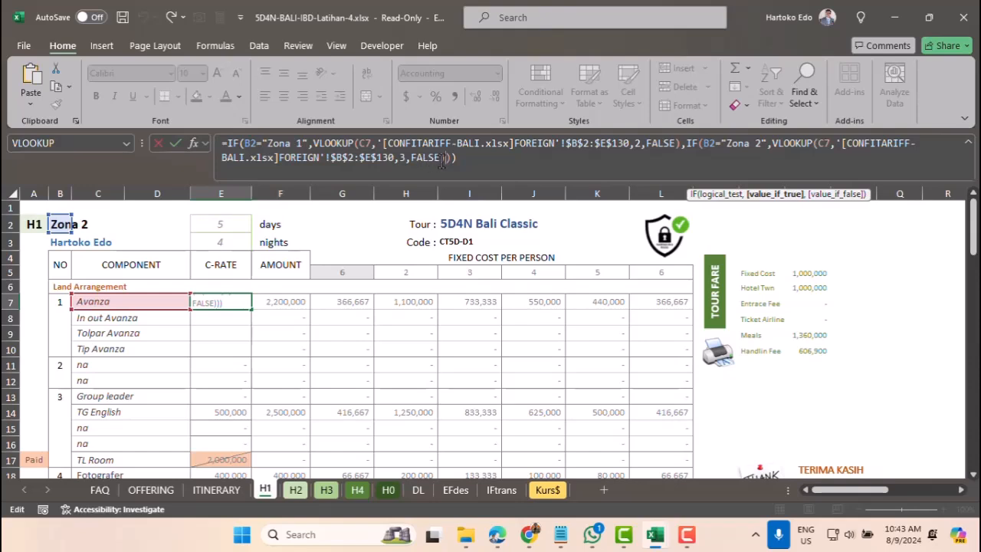
pyautogui.write(',')
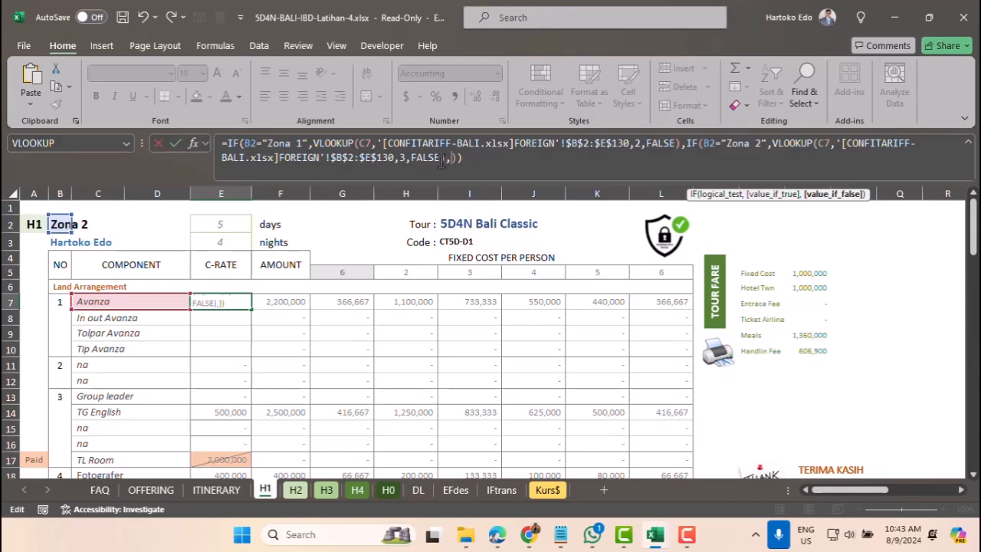
pyautogui.hotkey('ctrl', 'v')
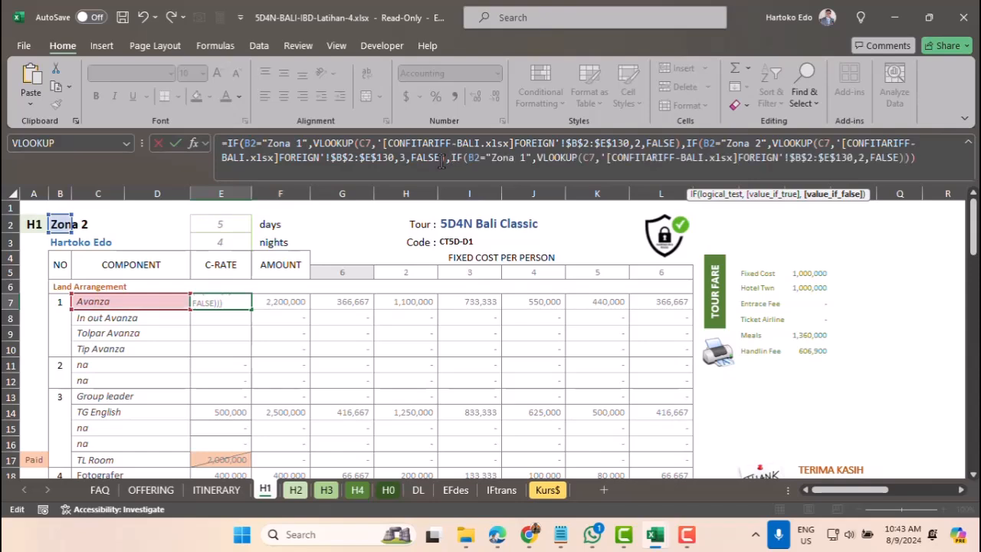
# Change the third IF in E7 to test for "Zona 3" with VLOOKUP column index 4, and close and enter the formula.
pyautogui.click(523, 159)
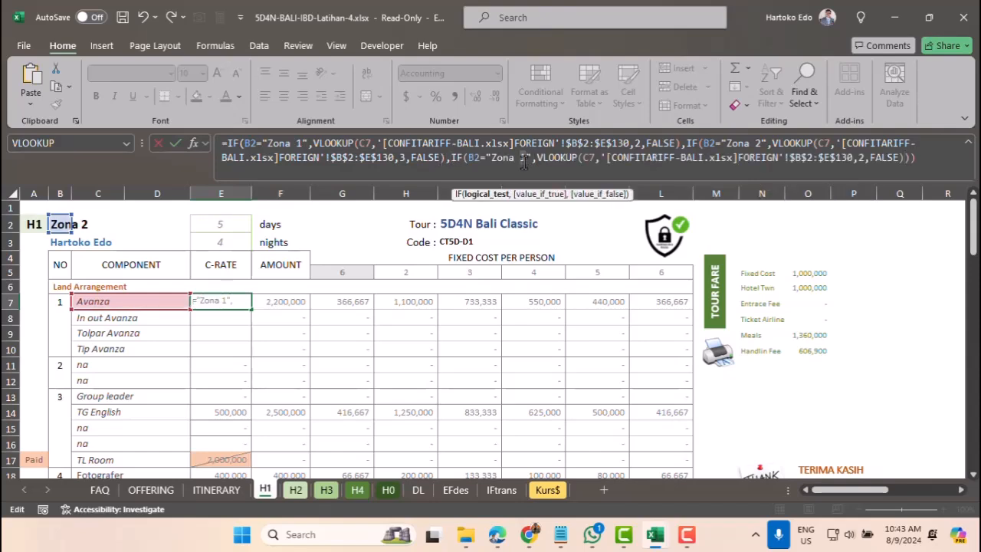
pyautogui.press('BackSpace')
pyautogui.write('3')
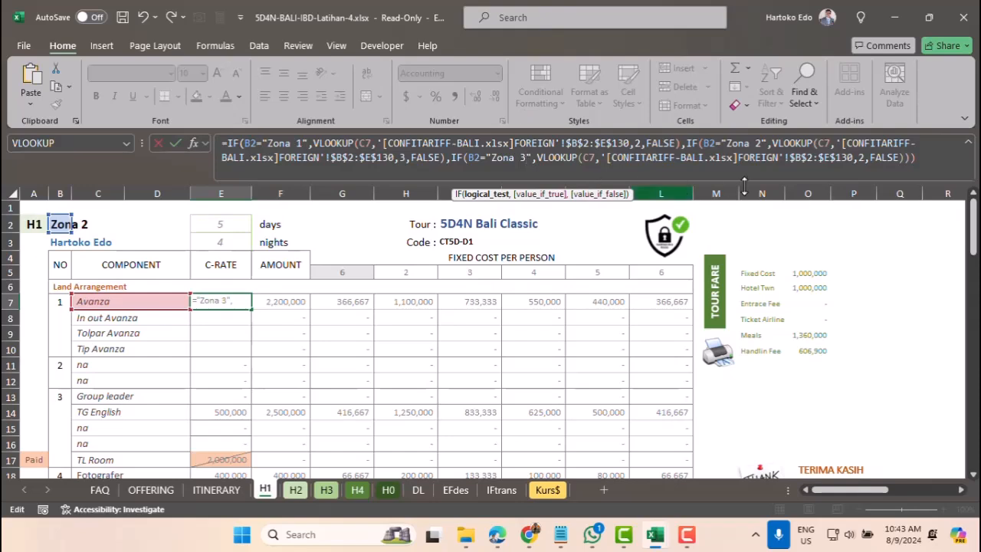
pyautogui.click(861, 158)
pyautogui.press('BackSpace')
pyautogui.write('4')
pyautogui.click(920, 157)
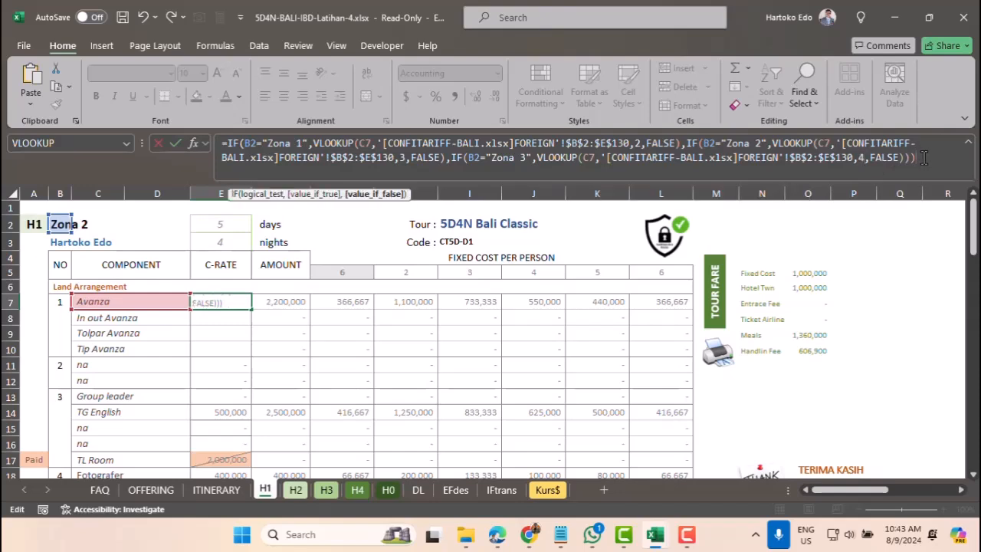
pyautogui.write(')')
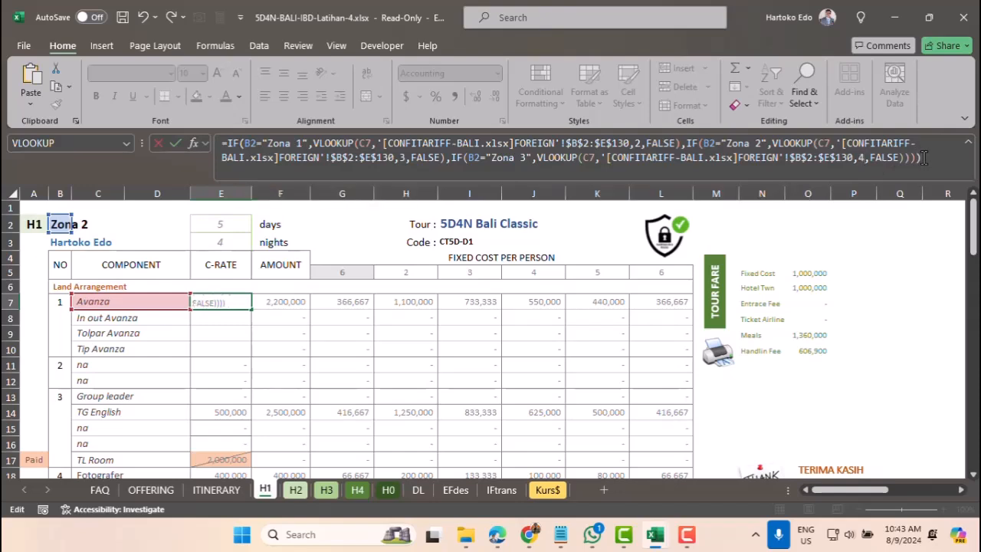
pyautogui.press('Return')
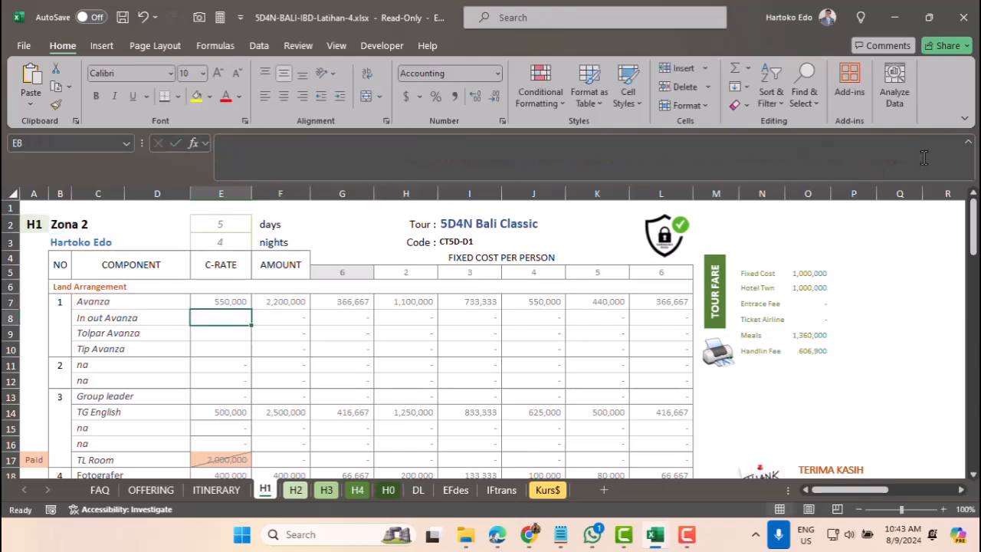
# Set the zone on the FAQ sheet to Zona 3 and check the Avanza C-rate in E7 on H1.
pyautogui.click(99, 490)
pyautogui.click(77, 227)
pyautogui.click(58, 274)
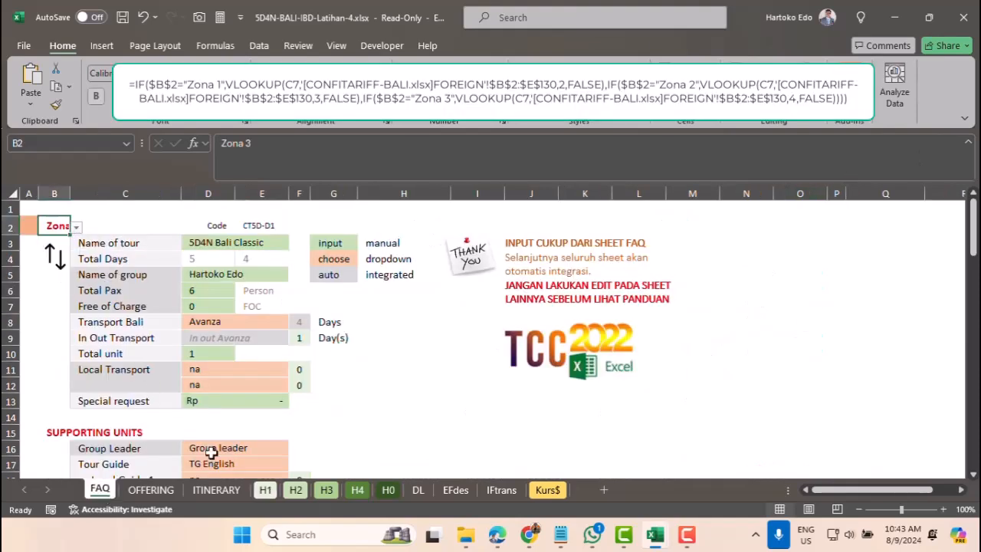
pyautogui.click(266, 491)
pyautogui.click(230, 304)
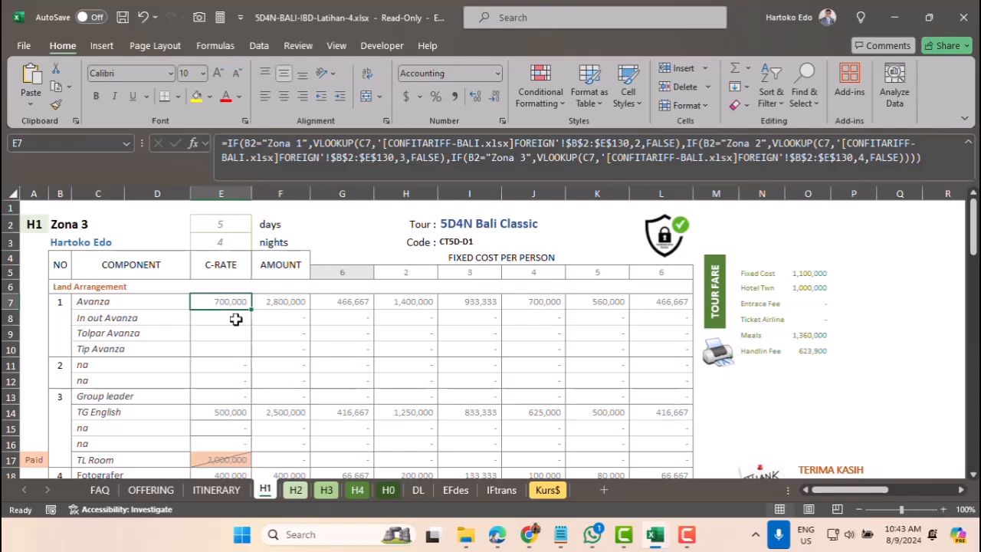
pyautogui.click(221, 322)
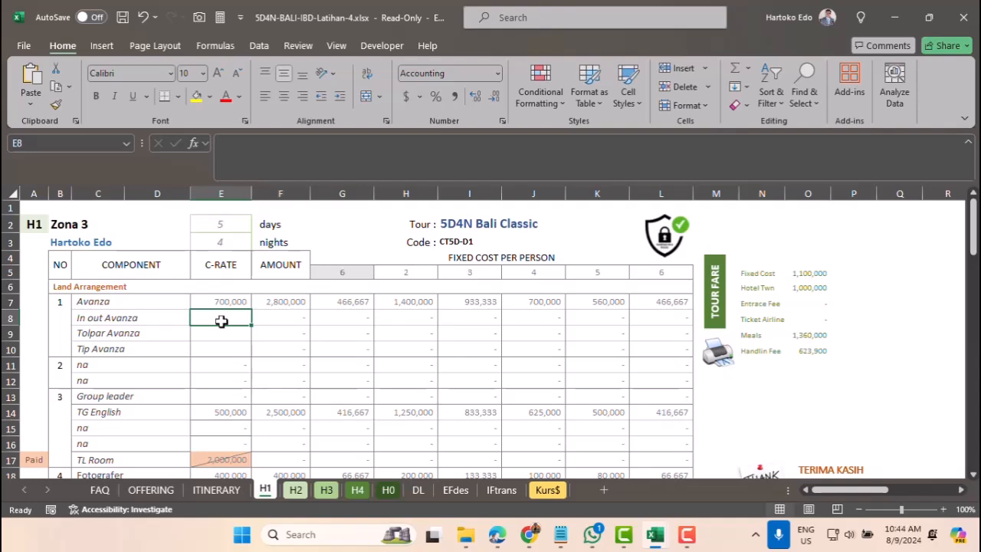
pyautogui.click(228, 301)
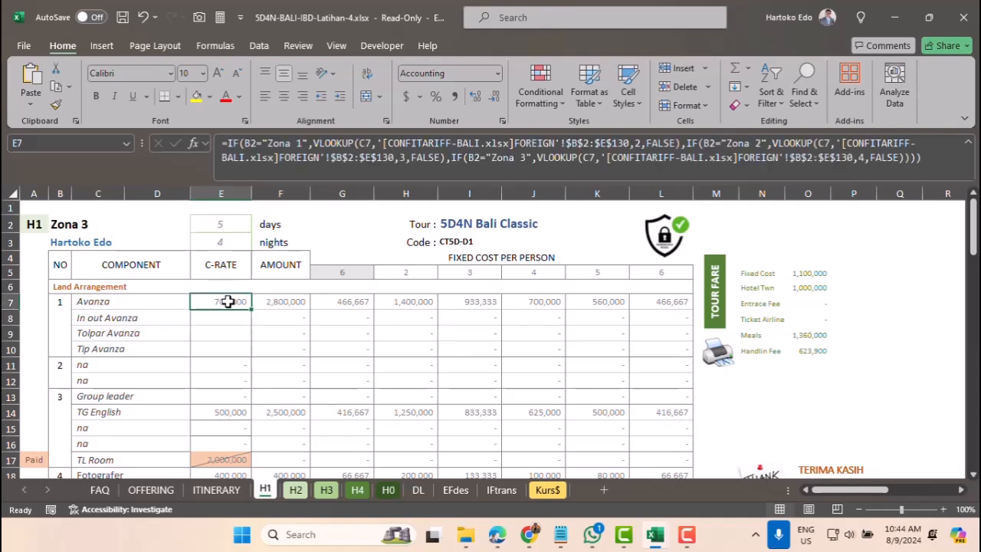
# Copy the Avanza C-rate formula from E7 into the In out Avanza C-rate cell E8.
pyautogui.hotkey('ctrl', 'c')
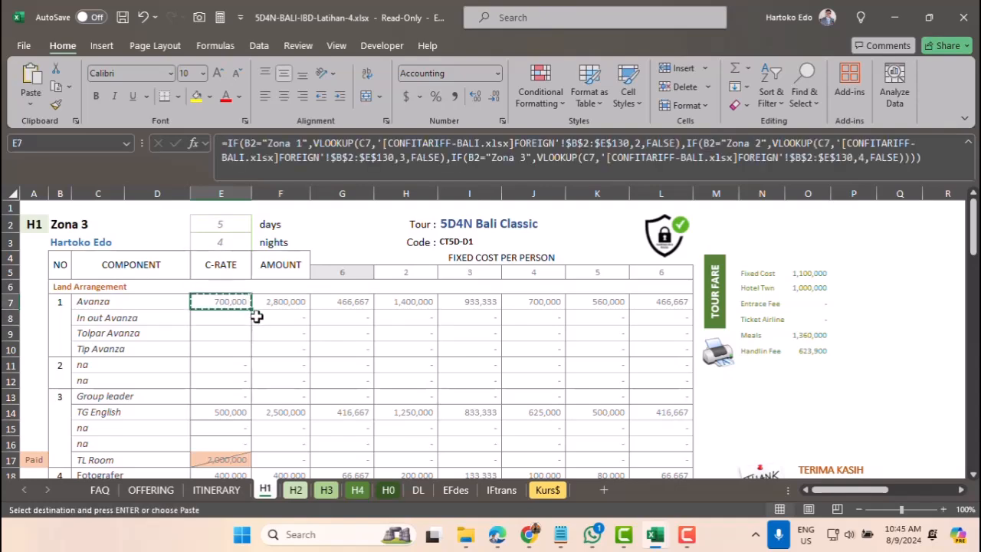
pyautogui.click(221, 319)
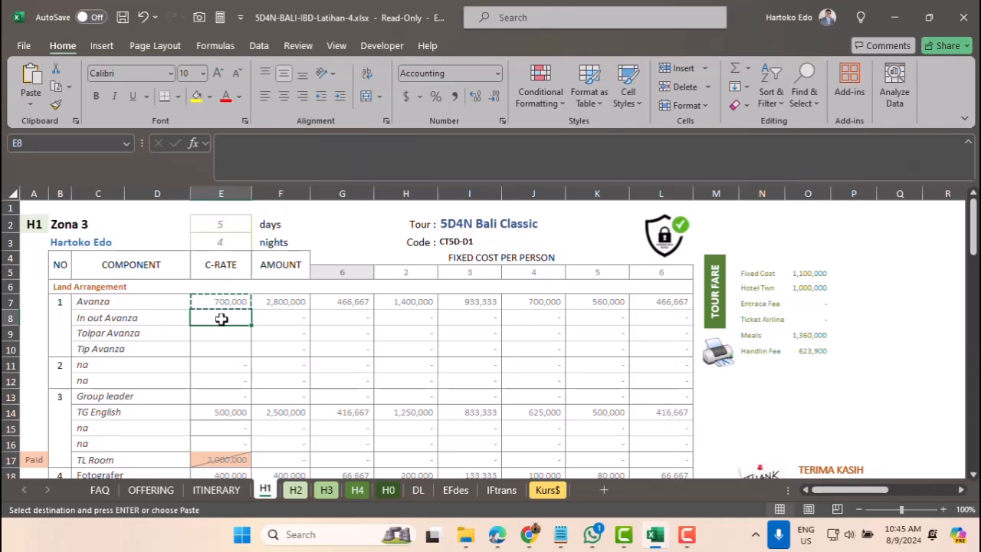
pyautogui.press('Return')
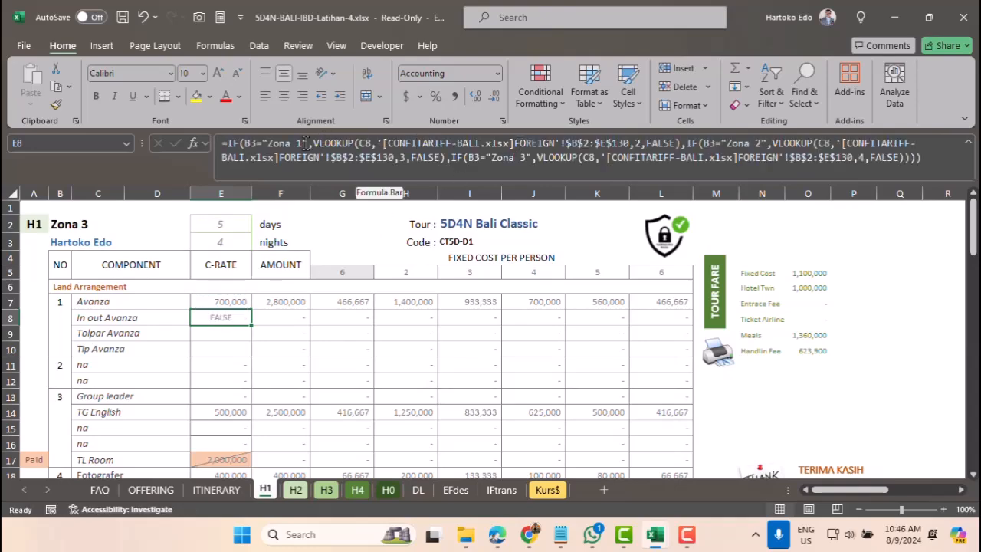
# Change the zone reference in all three IF tests of E8's formula to B2 and enter the formula.
pyautogui.click(250, 146)
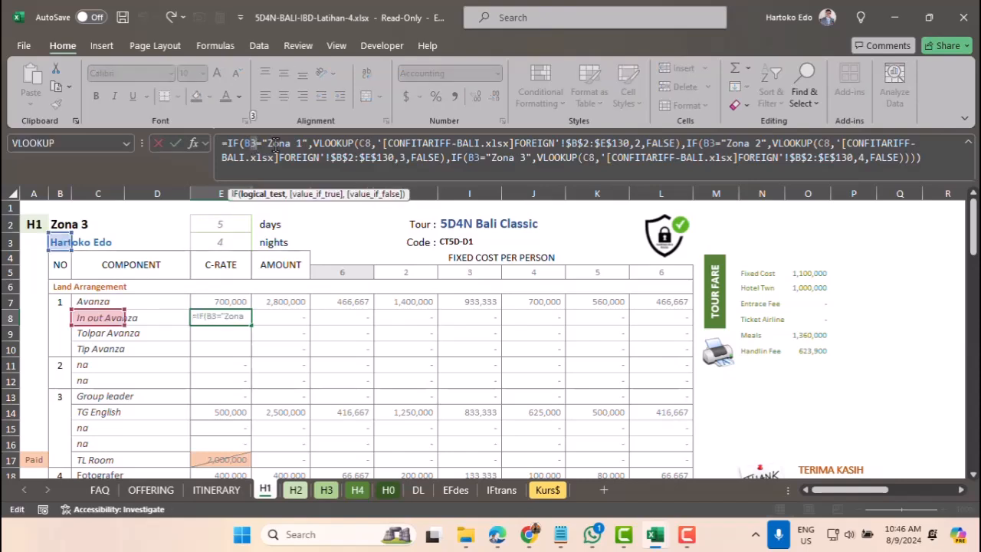
pyautogui.write('2')
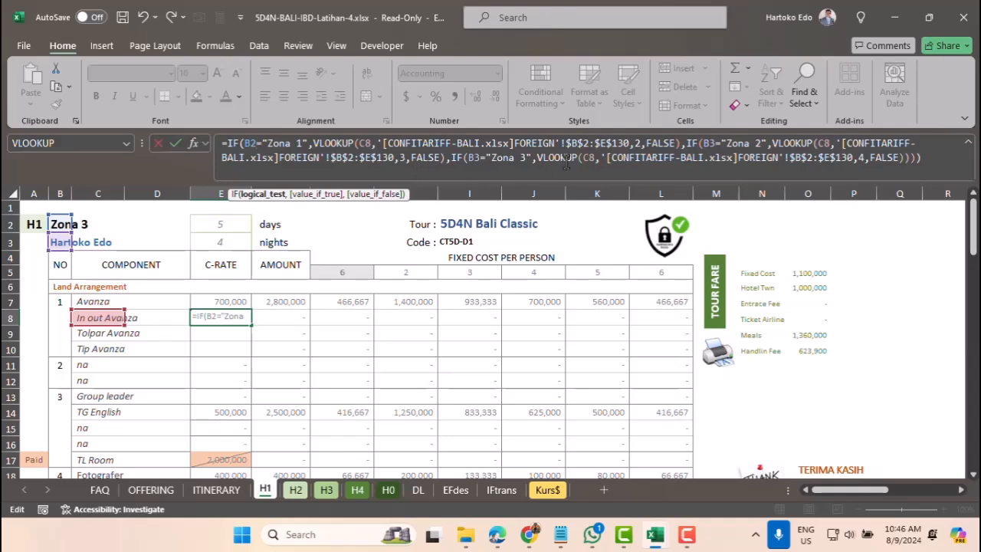
pyautogui.click(712, 144)
pyautogui.press('BackSpace')
pyautogui.write('2')
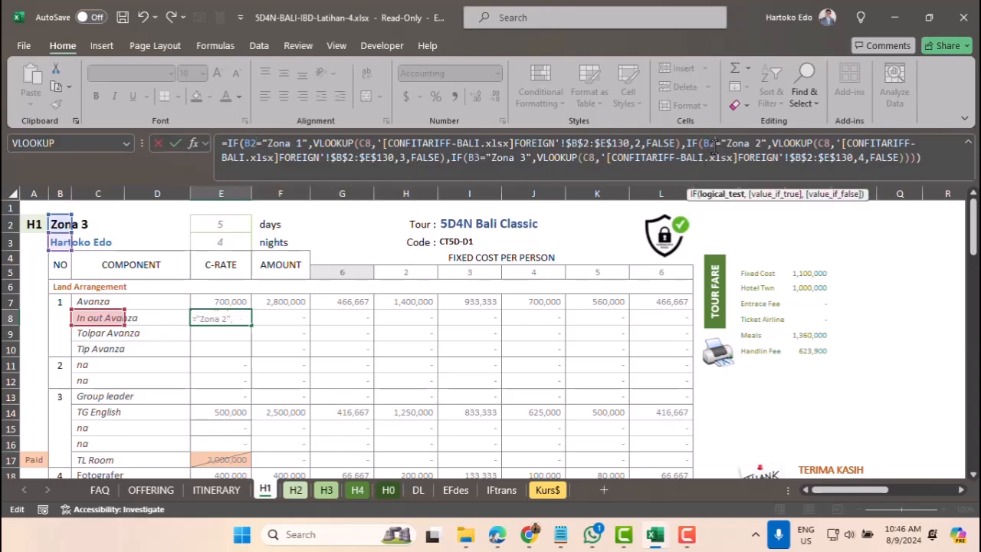
pyautogui.click(479, 159)
pyautogui.press('BackSpace')
pyautogui.write('2')
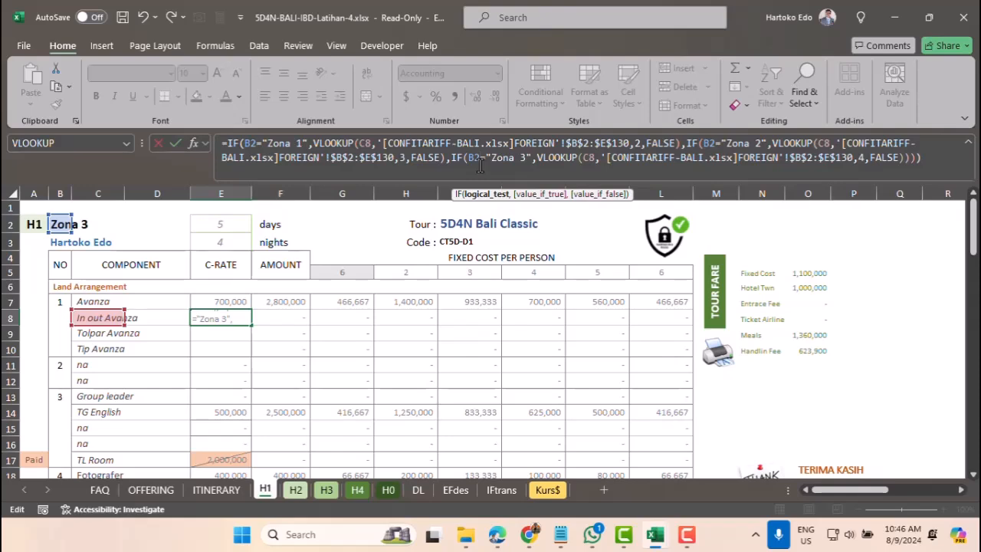
pyautogui.press('Return')
pyautogui.click(231, 313)
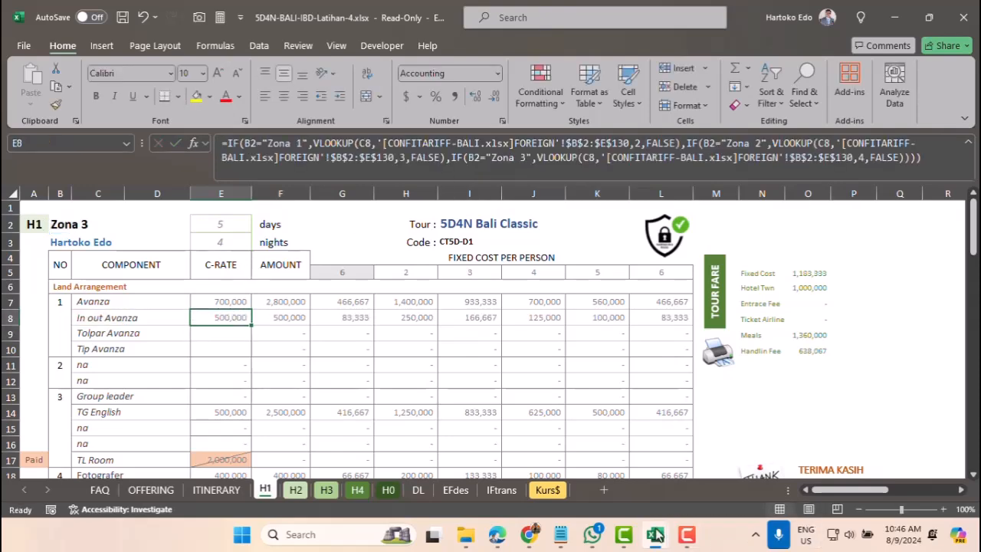
# Check the In out Avanza rate for Zona 3 on the FOREIGN sheet of CONFITARIFF-BALI.xlsx, and return to the quotation workbook.
pyautogui.moveTo(654, 534)
pyautogui.click(603, 491)
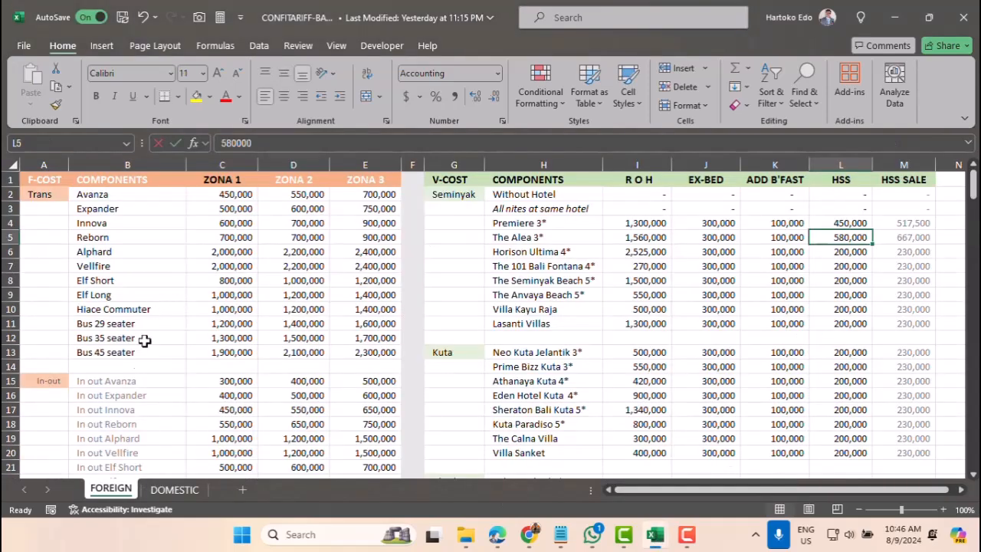
pyautogui.scroll(-3, 138, 373)
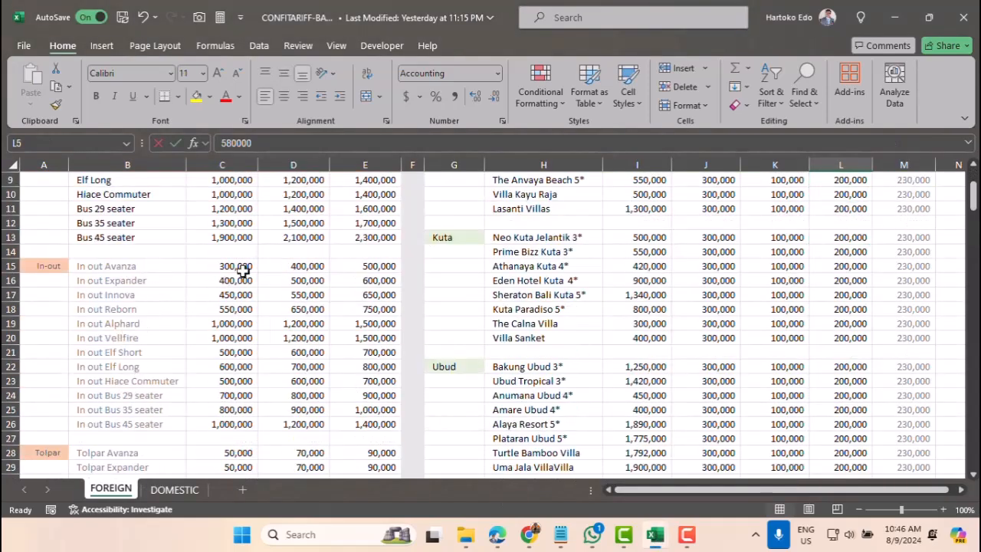
pyautogui.click(366, 268)
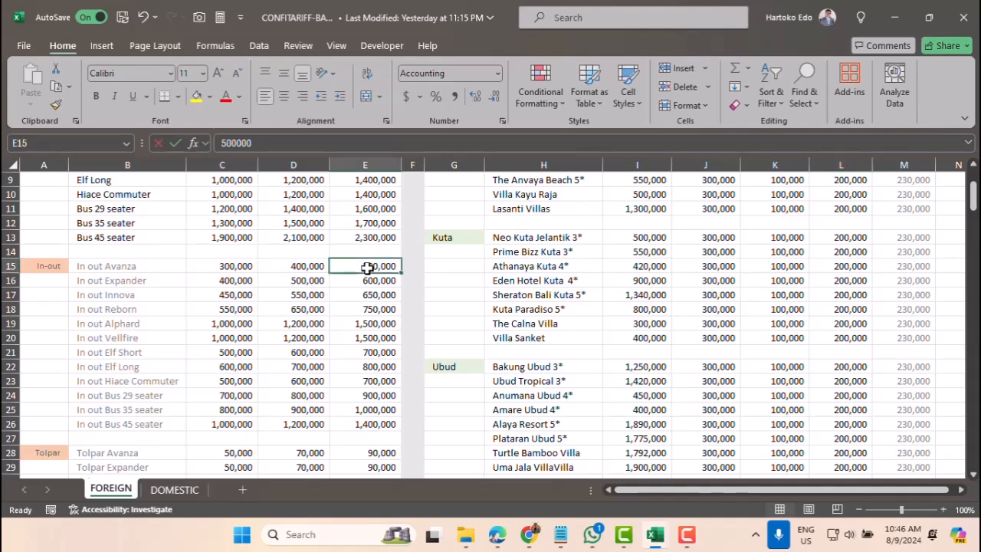
pyautogui.scroll(3, 368, 274)
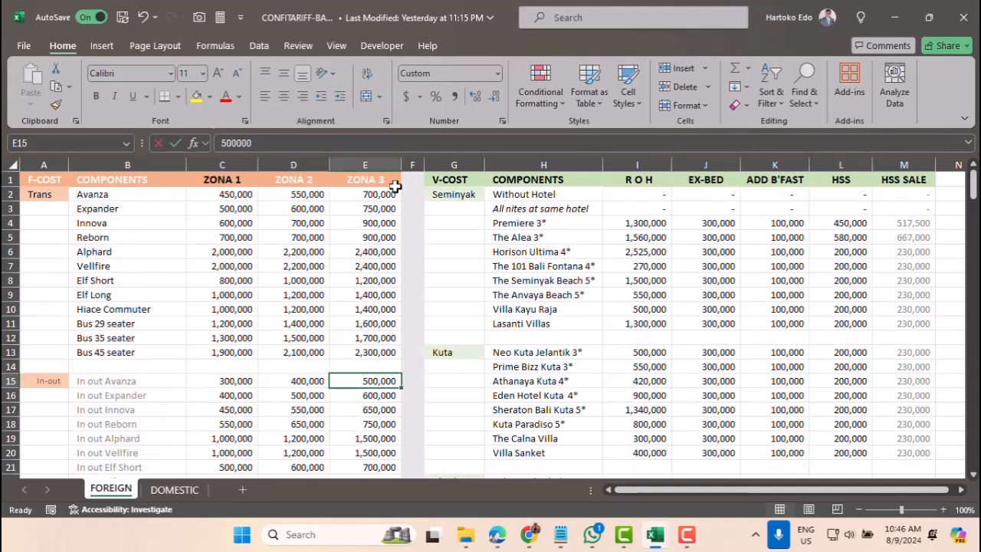
pyautogui.moveTo(656, 534)
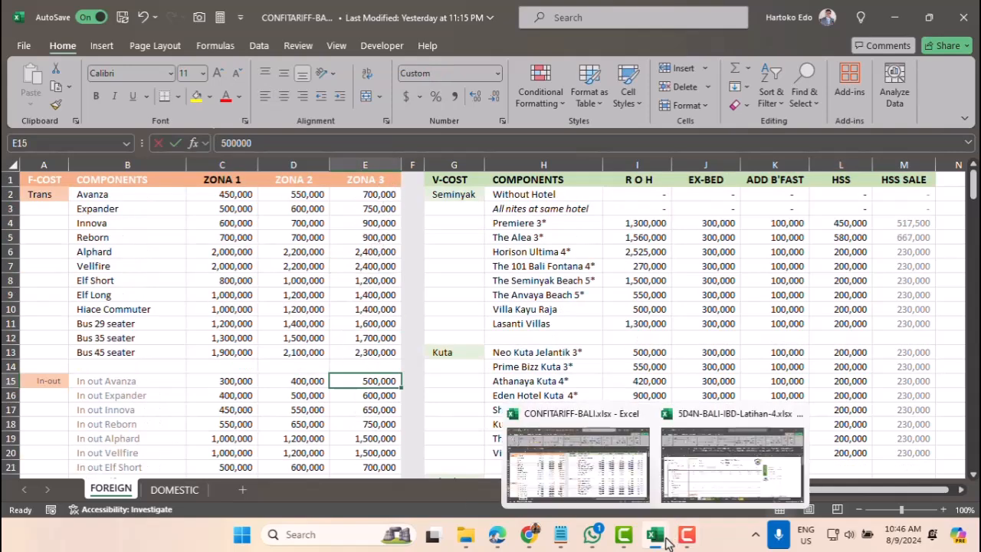
pyautogui.click(699, 491)
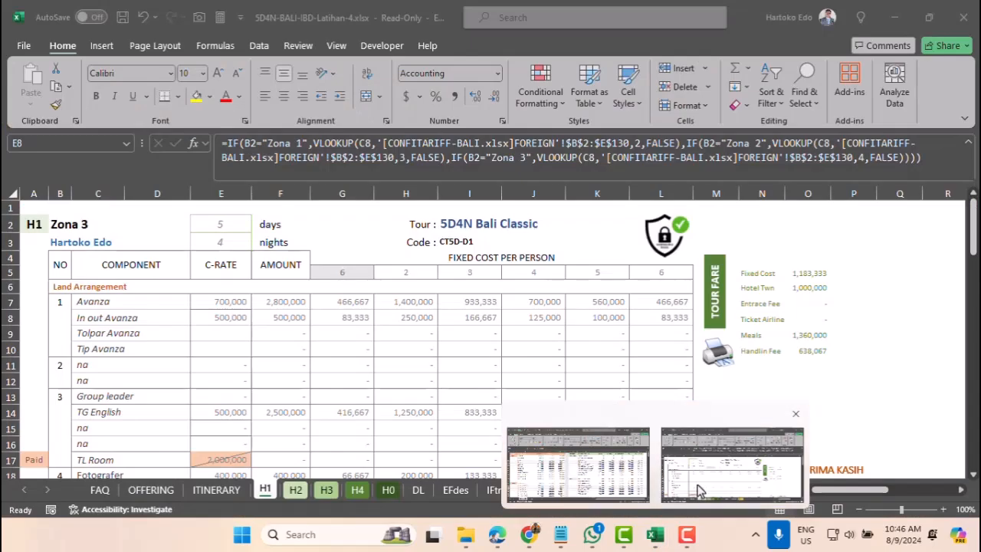
# Make the zone reference absolute as $B$2 in all three IF tests of the Avanza C-rate formula in E7.
pyautogui.click(224, 301)
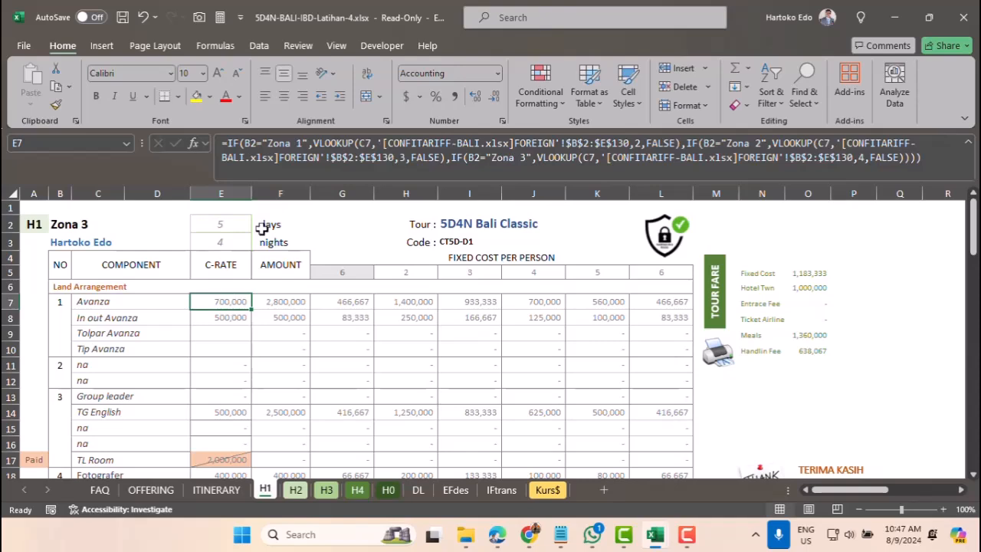
pyautogui.click(249, 143)
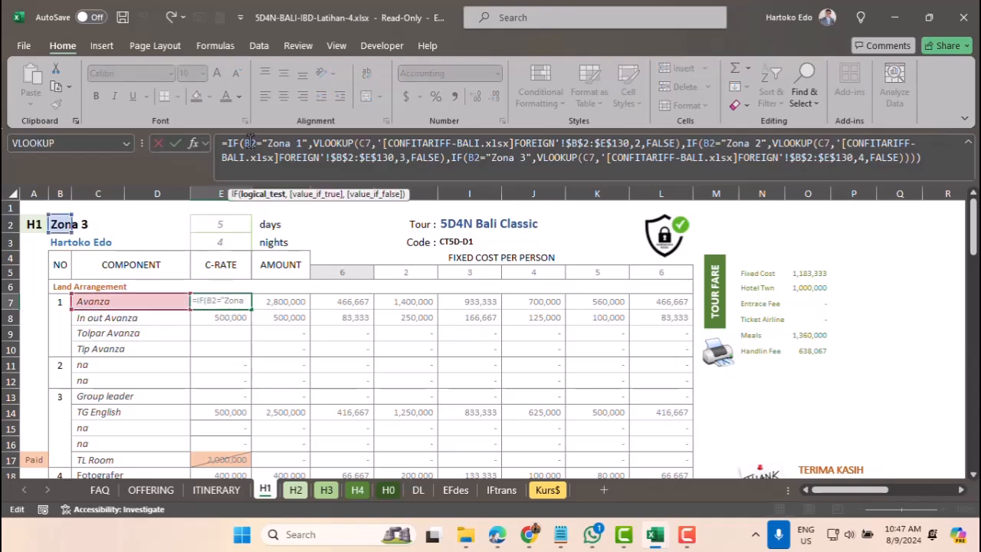
pyautogui.press('F4')
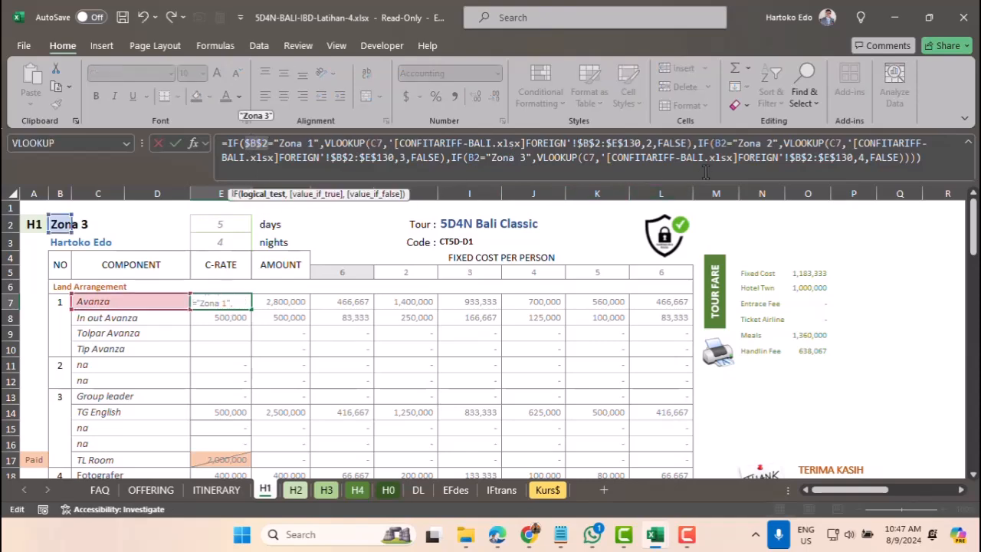
pyautogui.click(727, 143)
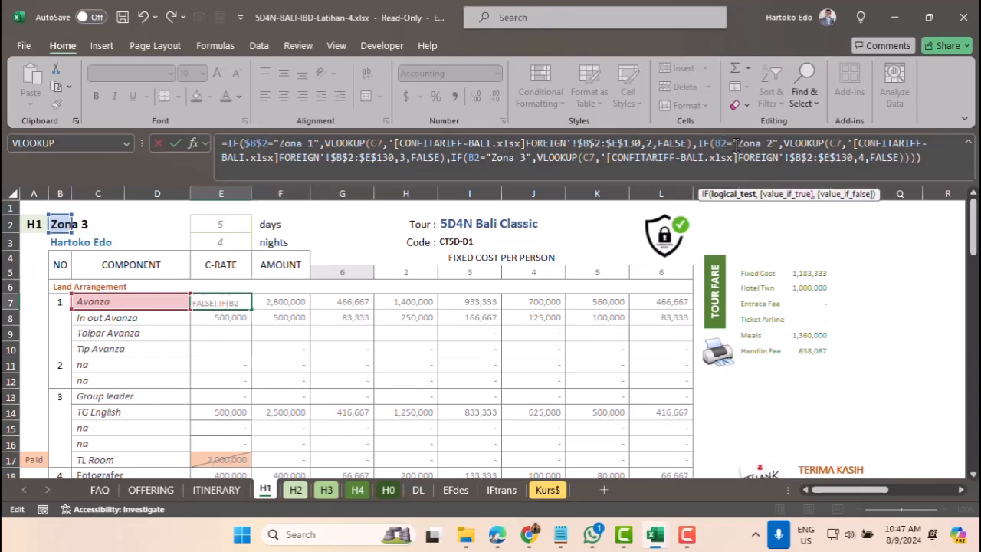
pyautogui.press('F4')
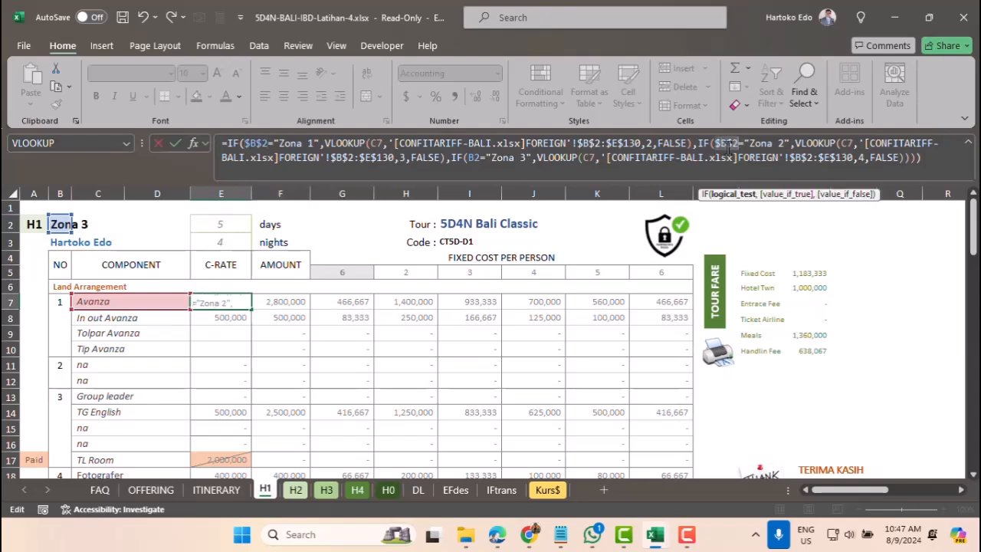
pyautogui.click(473, 157)
pyautogui.press('F4')
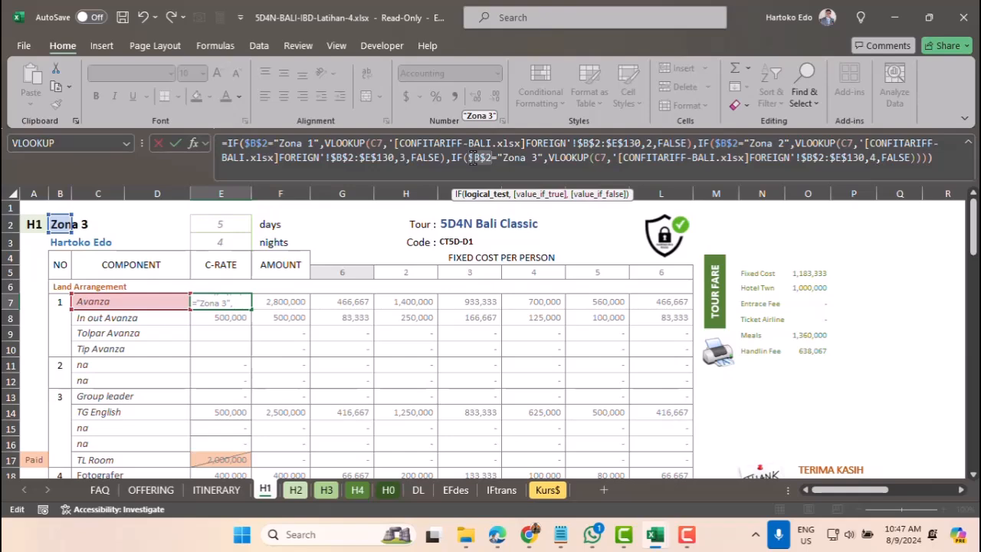
pyautogui.press('Return')
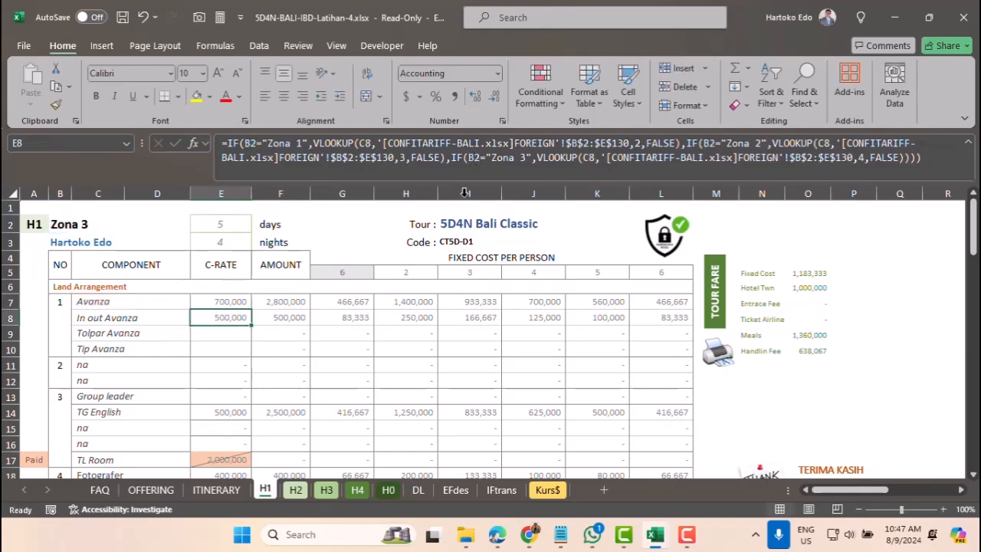
# Fill the E7 formula down through E10 and check the copied formulas for the In out, Tolpar and Tip Avanza rows.
pyautogui.click(233, 299)
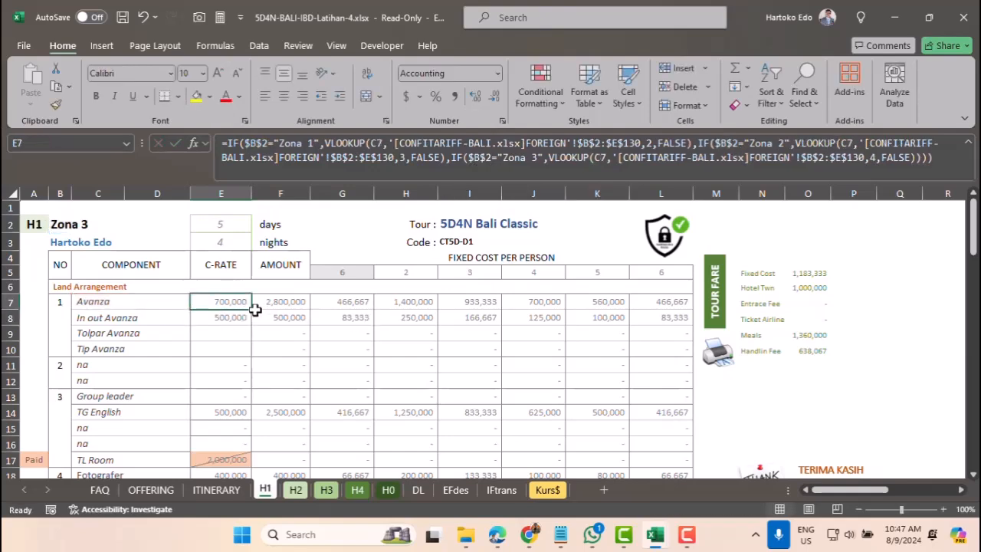
pyautogui.moveTo(251, 308); pyautogui.dragTo(252, 356)
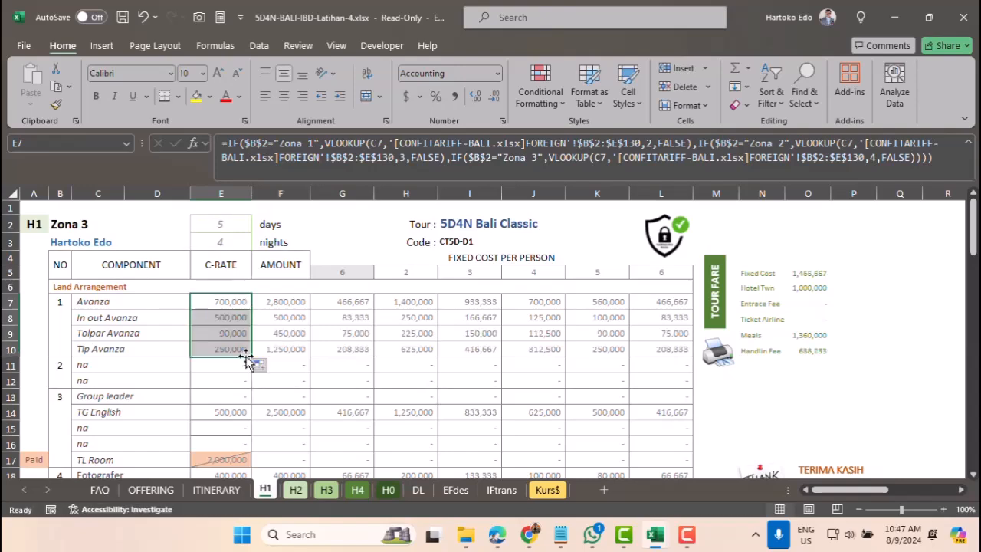
pyautogui.click(228, 317)
pyautogui.click(228, 333)
pyautogui.click(230, 349)
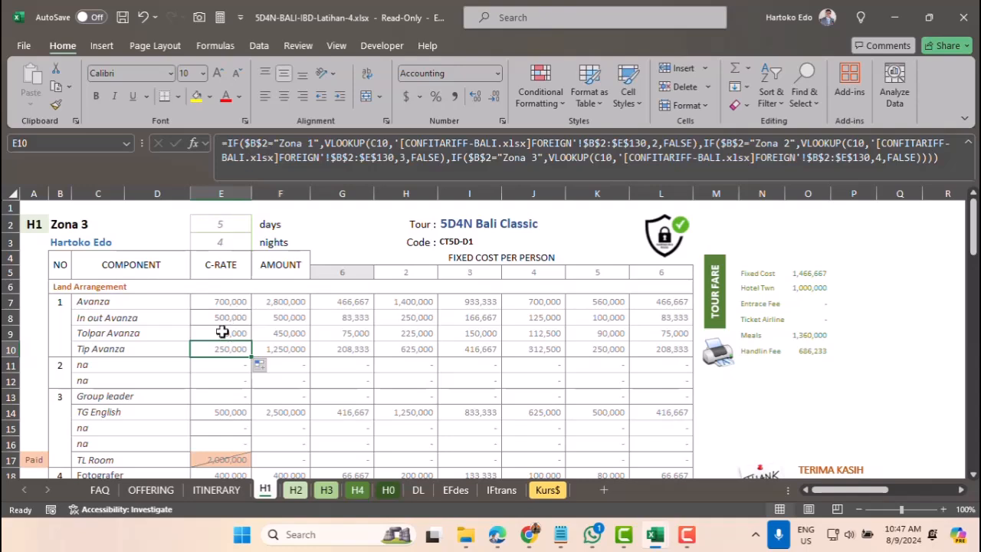
pyautogui.click(221, 330)
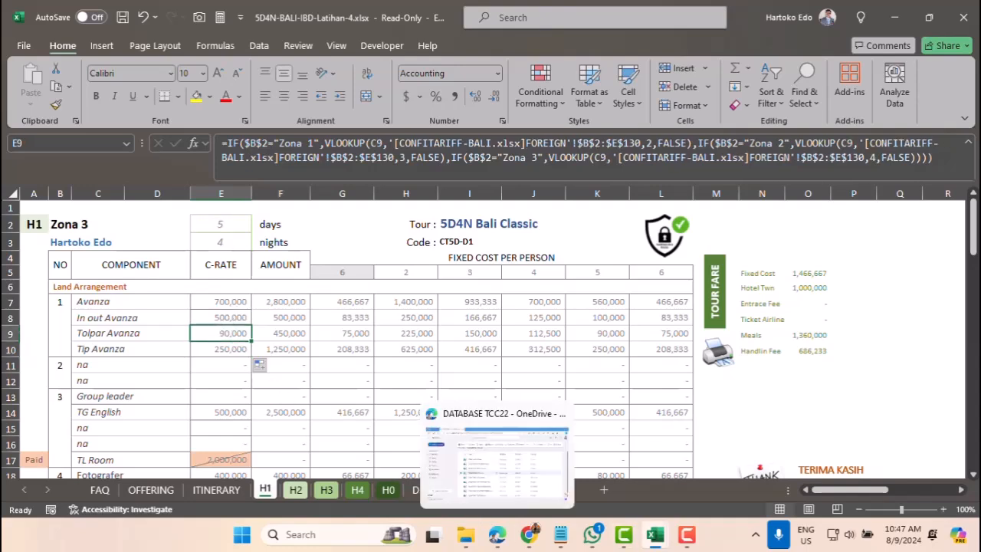
pyautogui.click(204, 349)
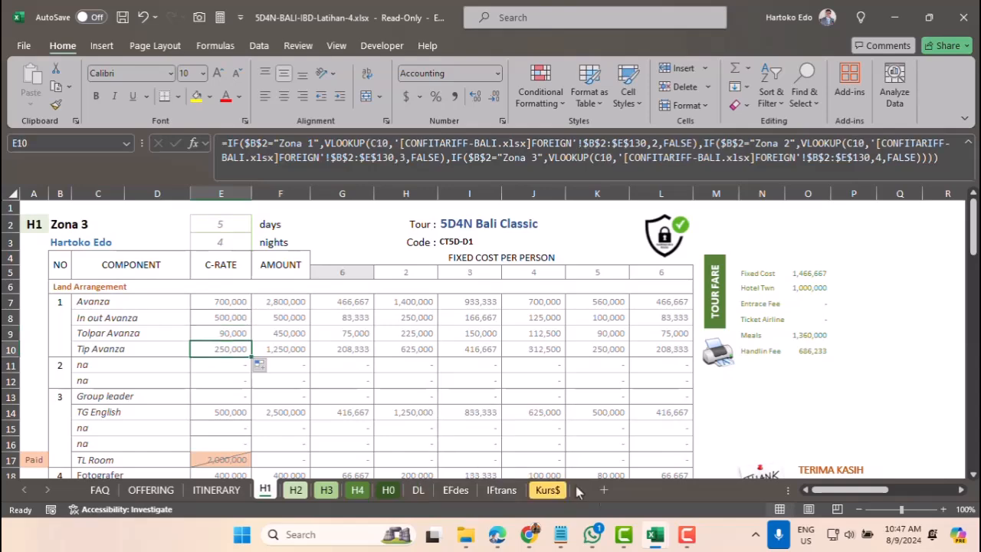
# Set the Zona 3 rate of Tolpar Avanza to 80,000 on the FOREIGN sheet of CONFITARIFF-BALI.xlsx.
pyautogui.moveTo(655, 537)
pyautogui.click(611, 491)
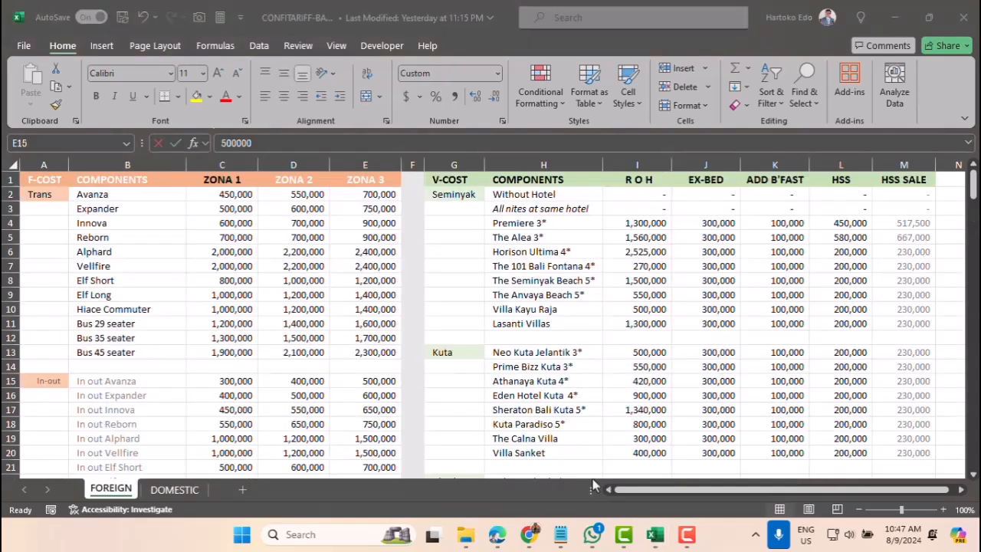
pyautogui.scroll(-3, 267, 374)
pyautogui.scroll(-2, 267, 372)
pyautogui.click(376, 397)
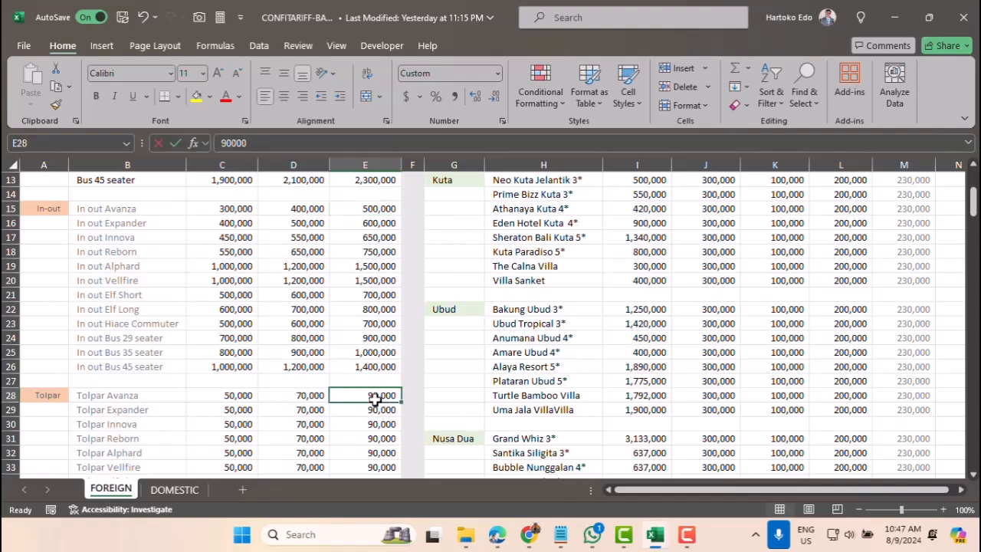
pyautogui.write('80,000')
pyautogui.press('Return')
# Set the Zona 3 rate of Tip Avanza to 225,000 on the FOREIGN sheet.
pyautogui.scroll(-4, 378, 402)
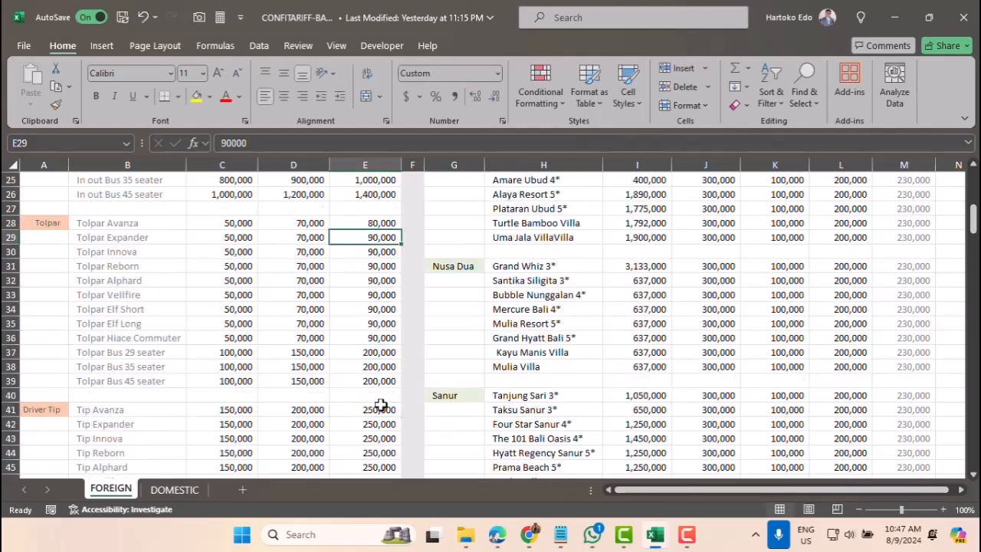
pyautogui.click(379, 410)
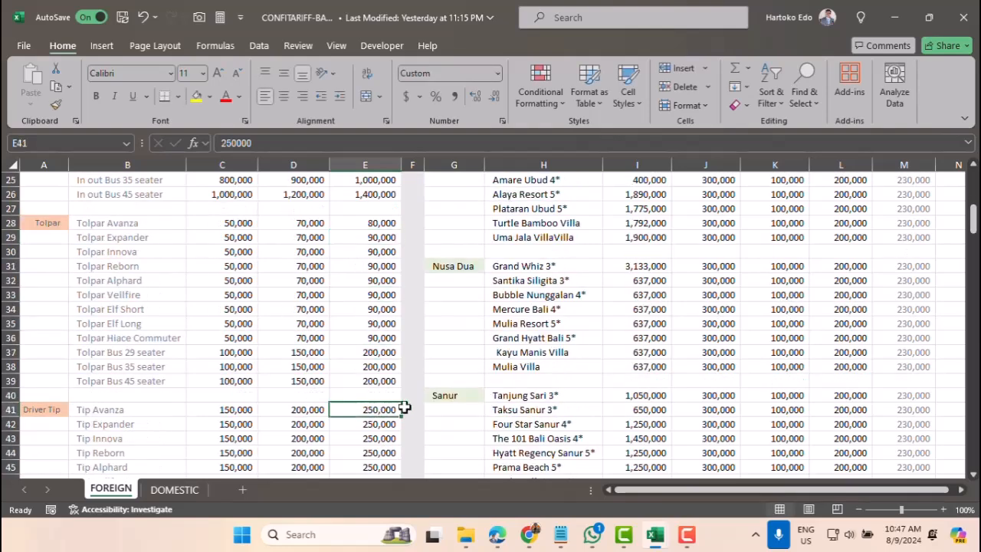
pyautogui.write('22')
pyautogui.write('5,00')
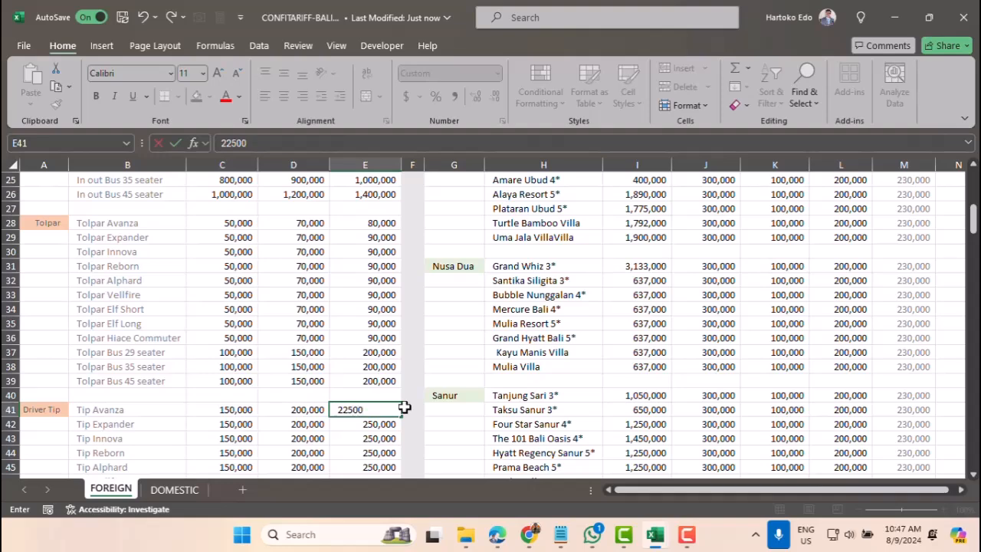
pyautogui.write('0')
pyautogui.press('Return')
# Return to H1 in the quotation workbook and check the Tolpar and Tip Avanza C-rates and the formulas in E11 and E12.
pyautogui.moveTo(655, 545)
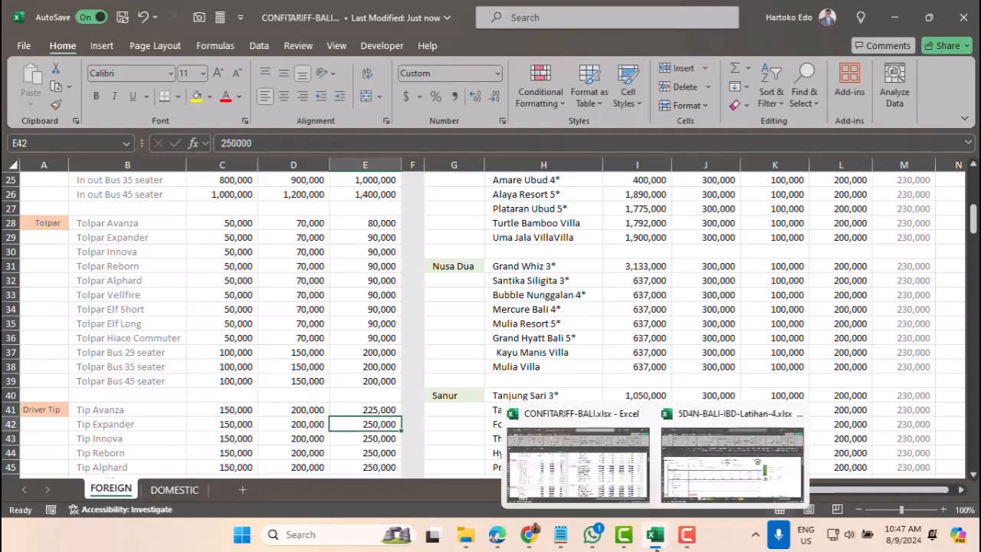
pyautogui.click(698, 486)
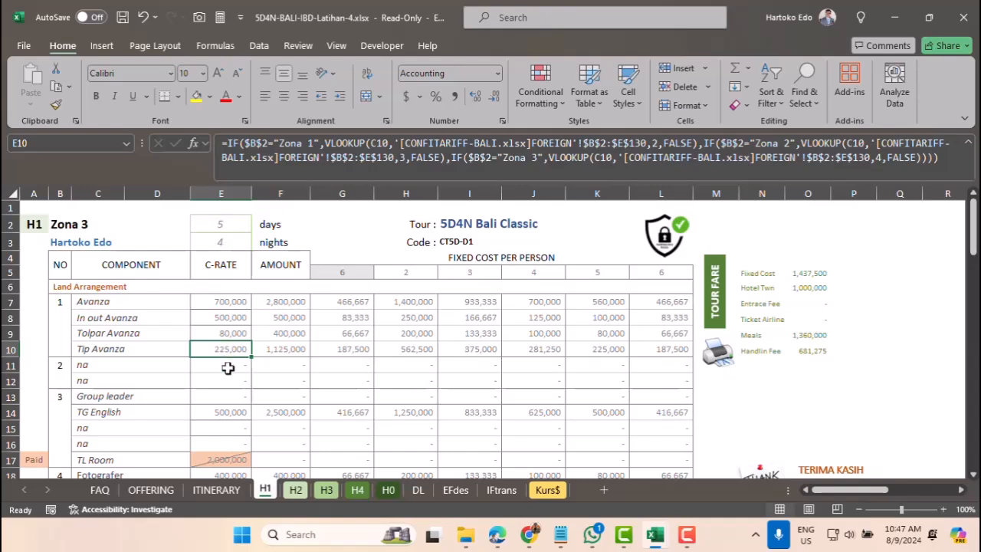
pyautogui.click(228, 367)
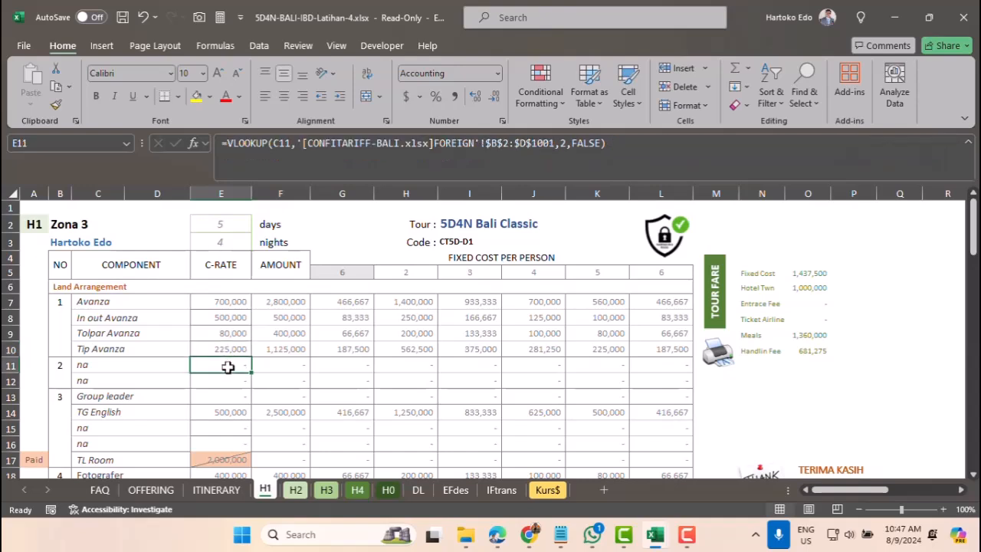
pyautogui.press('Down')
pyautogui.press('Down')
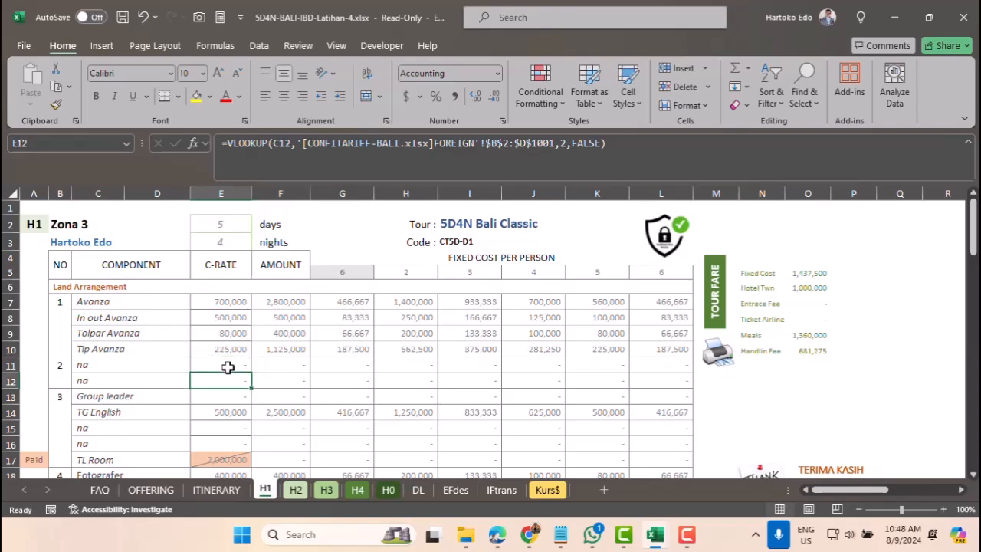
# Check the lookup formula behind the TL Room C-rate in E17 on H1.
pyautogui.press('Down')
pyautogui.press('Down')
pyautogui.press('Down')
pyautogui.press('Down')
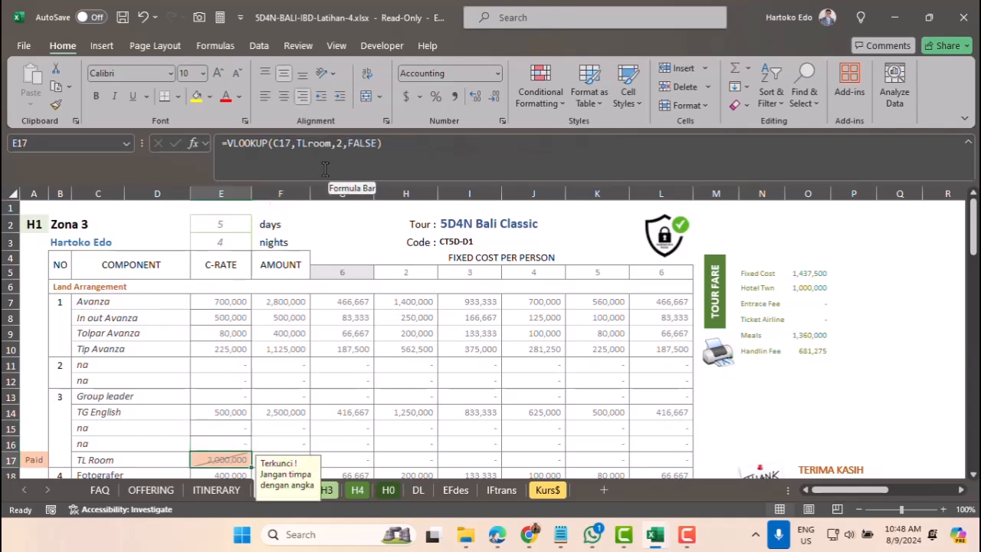
pyautogui.scroll(-1, 309, 289)
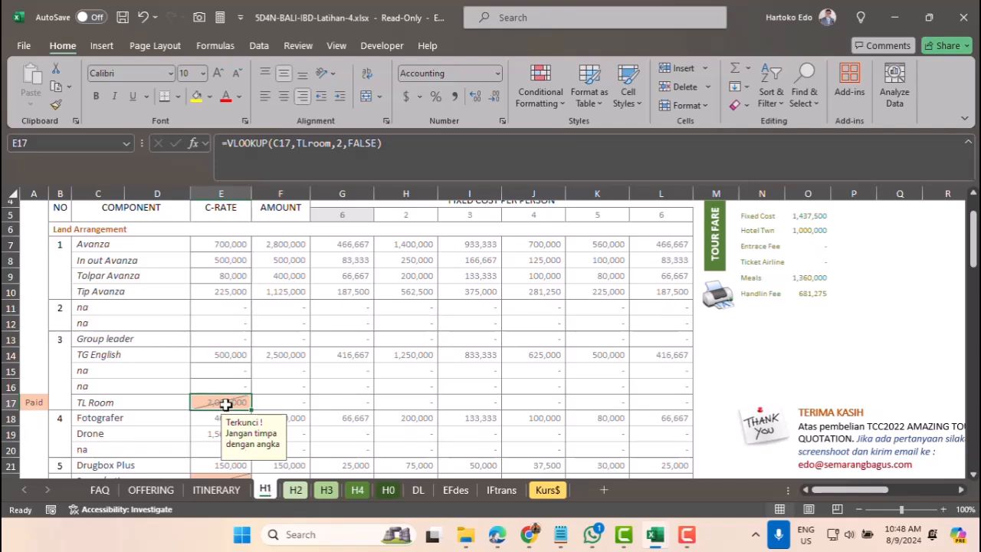
# Go to the TLroom named range and examine the TL Room cells it covers on H1.
pyautogui.click(127, 144)
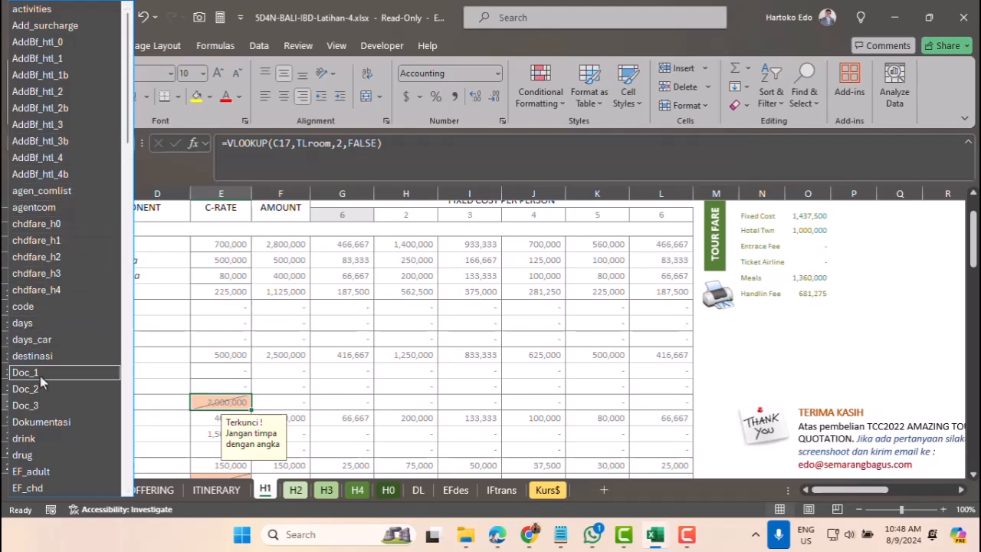
pyautogui.scroll(-9, 42, 377)
pyautogui.scroll(-4, 39, 376)
pyautogui.scroll(-4, 39, 375)
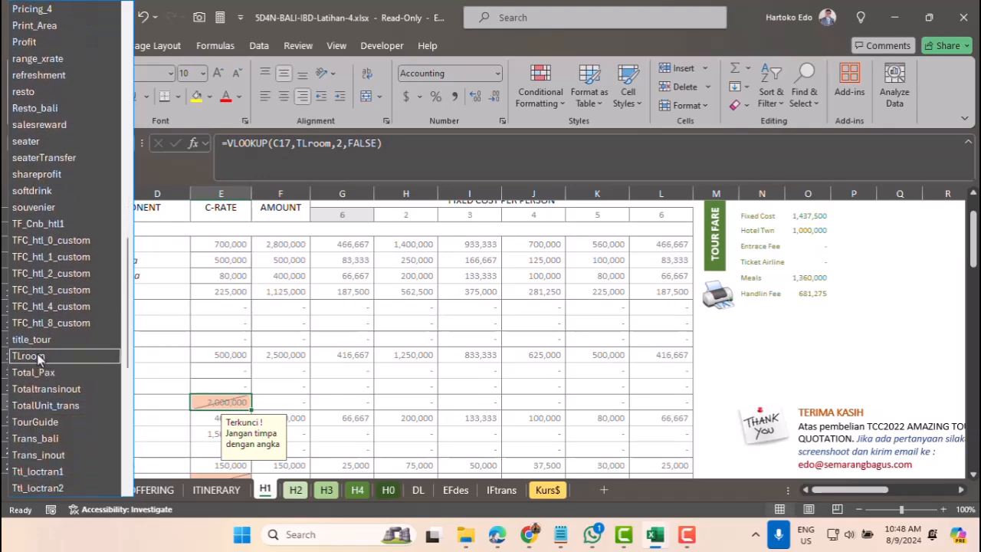
pyautogui.click(38, 357)
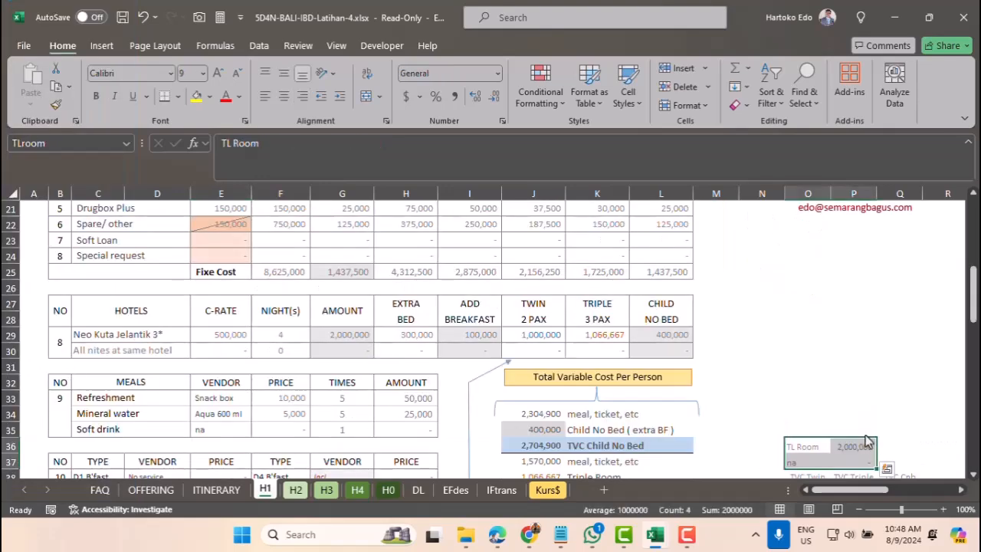
pyautogui.scroll(-4, 815, 385)
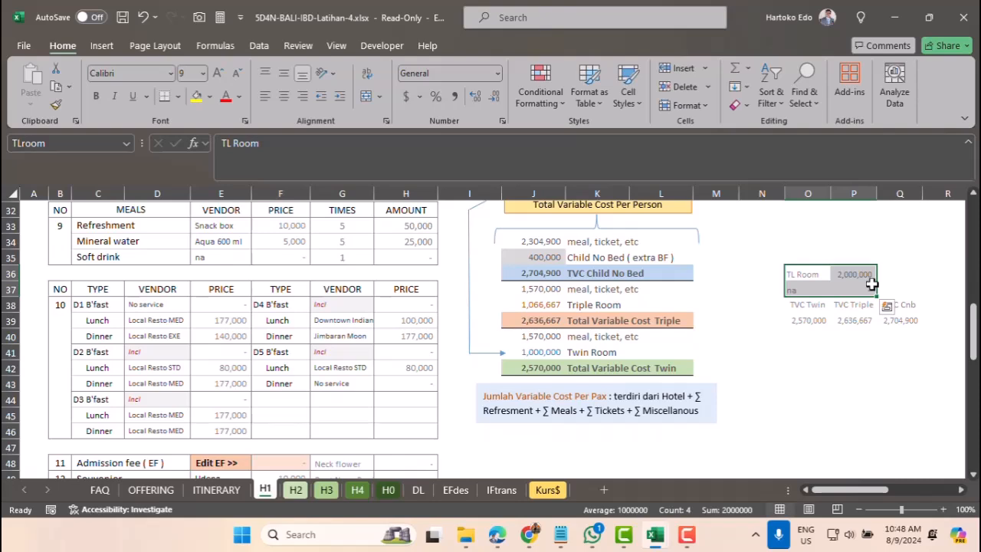
# Rename the defined name TLroom, which refers to O36:P37 on H1, as TLroom1.
pyautogui.click(225, 50)
pyautogui.click(479, 104)
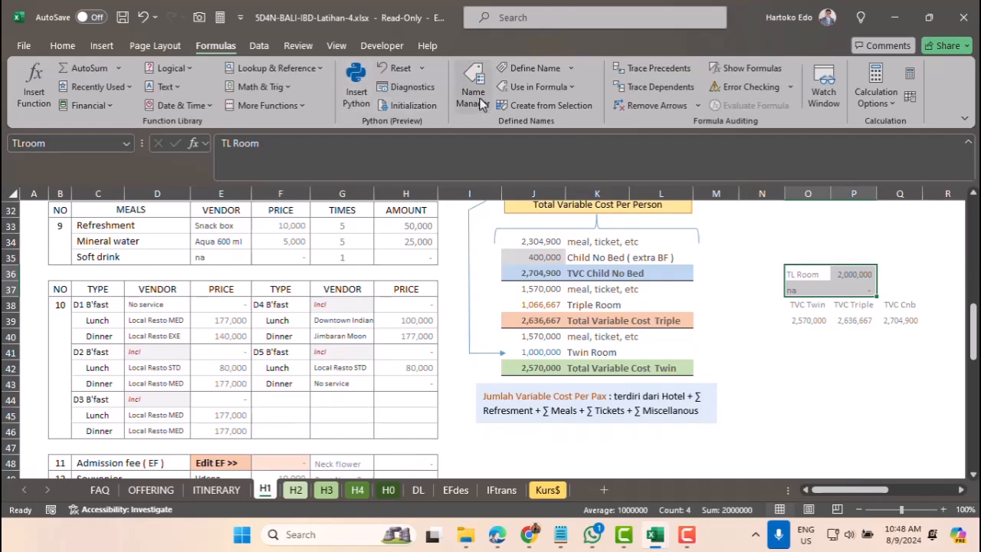
pyautogui.scroll(-2, 535, 200)
pyautogui.scroll(-15, 534, 199)
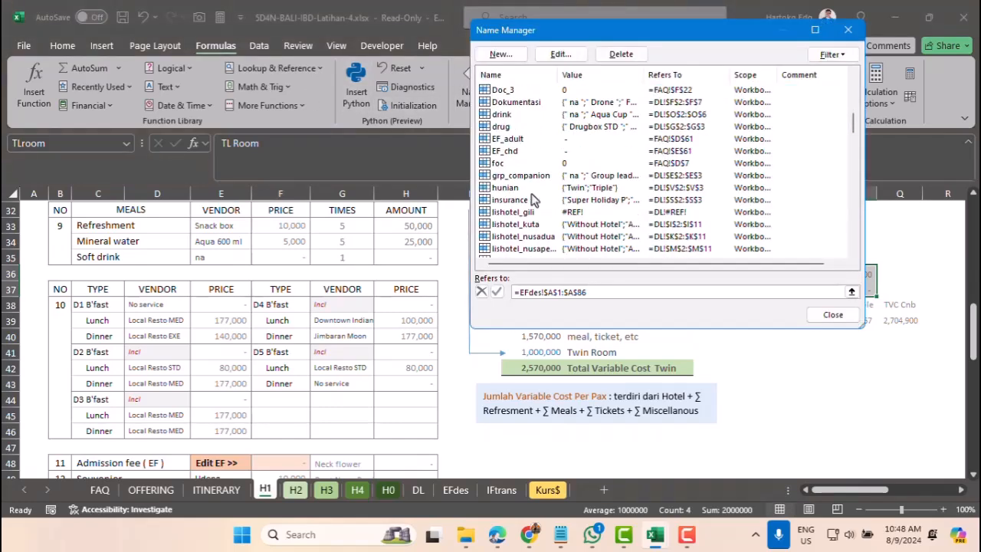
pyautogui.scroll(-4, 534, 199)
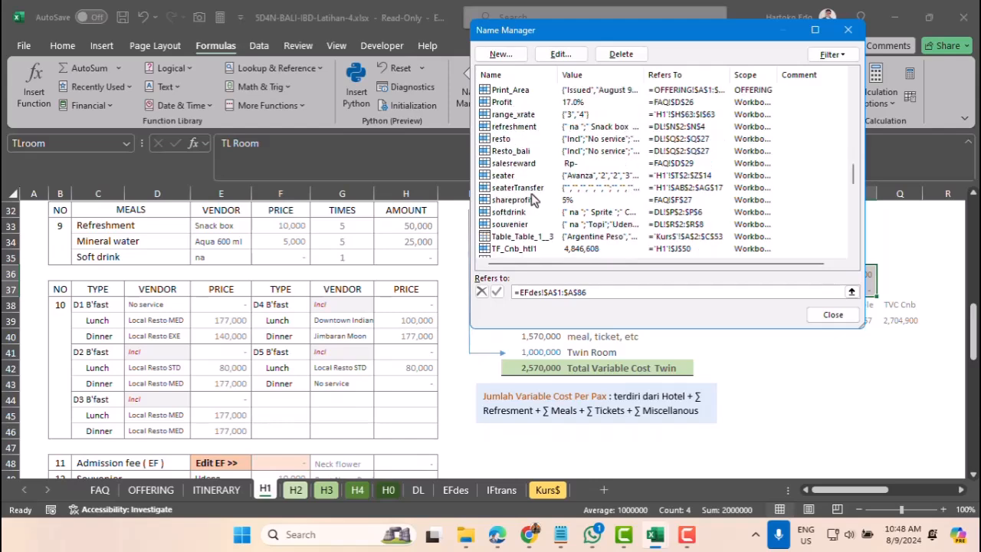
pyautogui.scroll(-4, 534, 199)
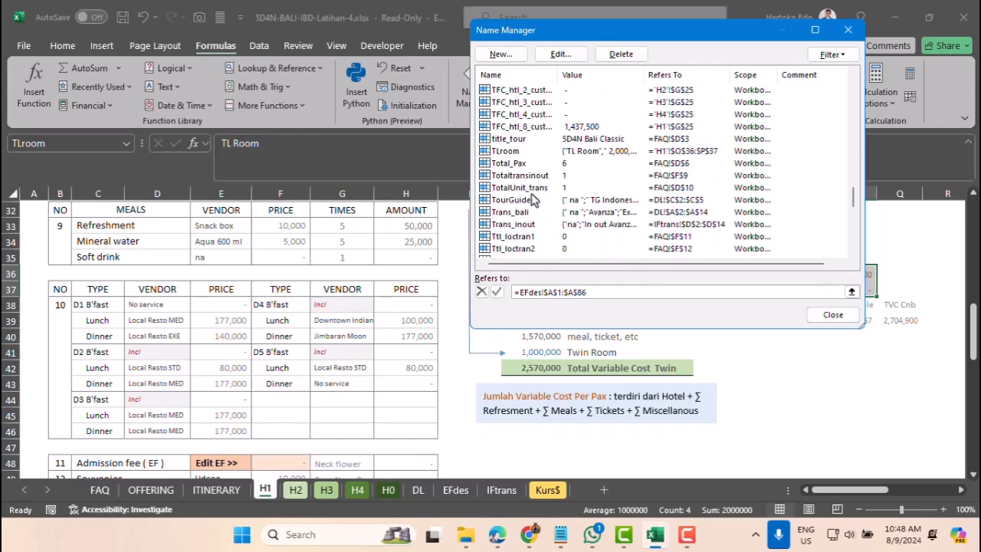
pyautogui.click(514, 152)
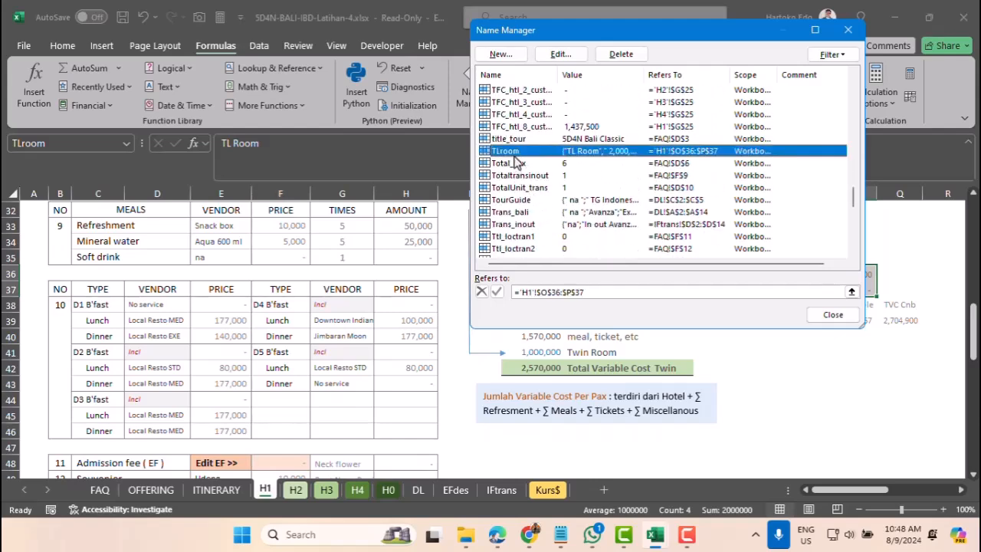
pyautogui.click(560, 53)
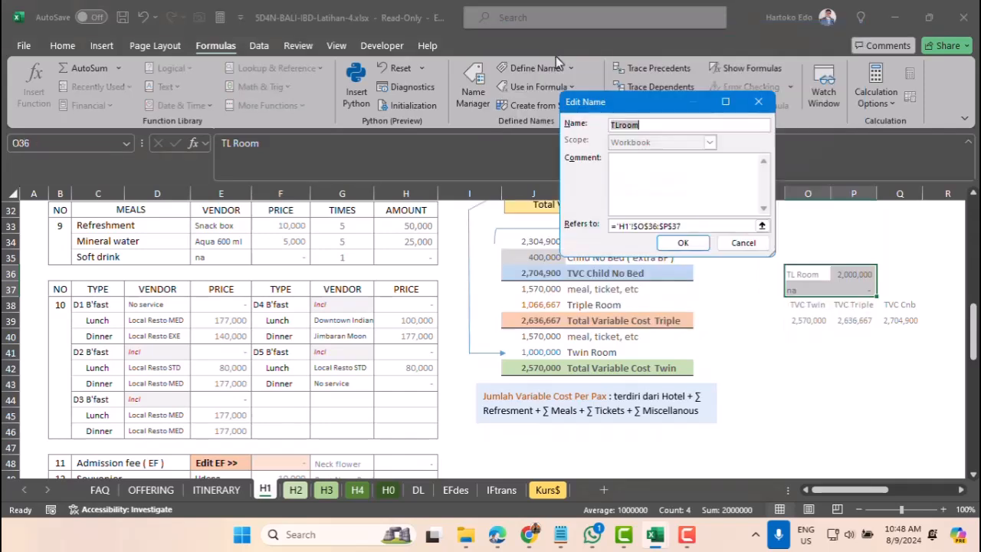
pyautogui.click(641, 127)
pyautogui.write('1')
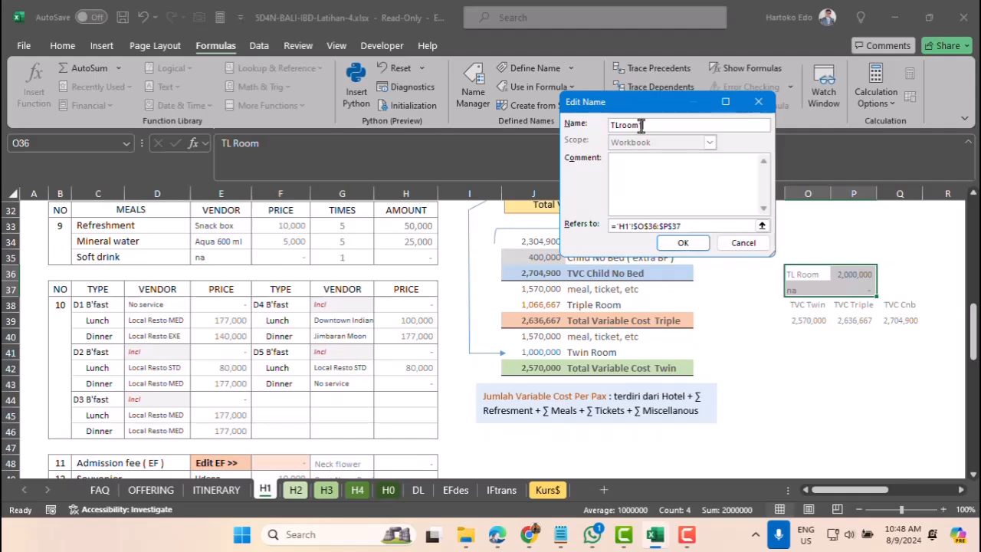
pyautogui.click(683, 244)
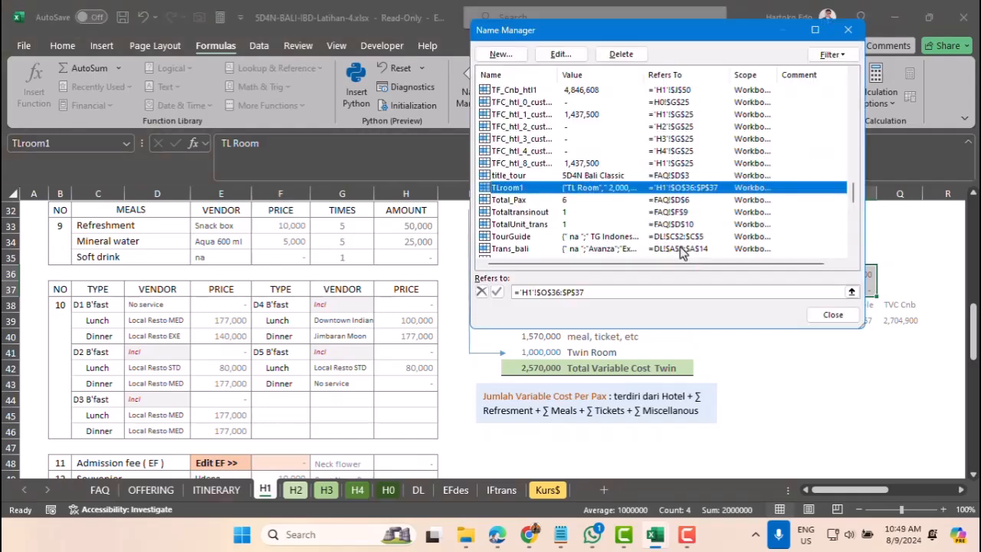
pyautogui.click(837, 315)
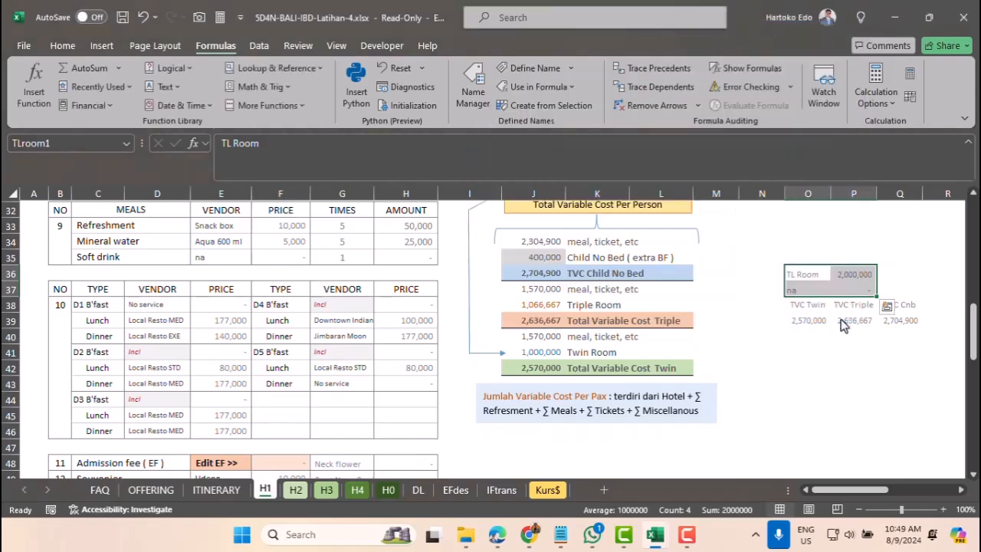
pyautogui.click(47, 143)
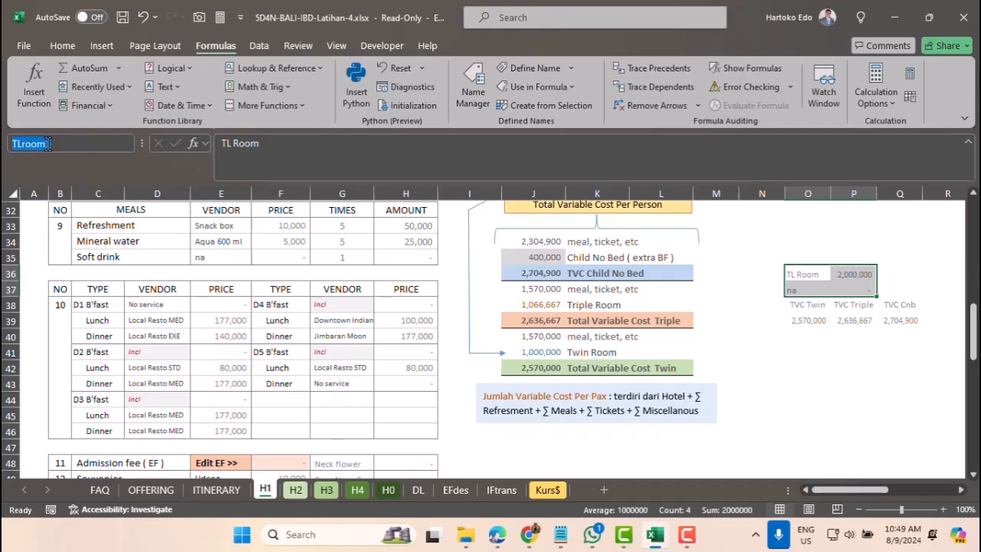
# On H2, turn on Design Mode and move the blank image control down, clear of the TL Room cells O36:P37.
pyautogui.click(295, 490)
pyautogui.scroll(-6, 797, 396)
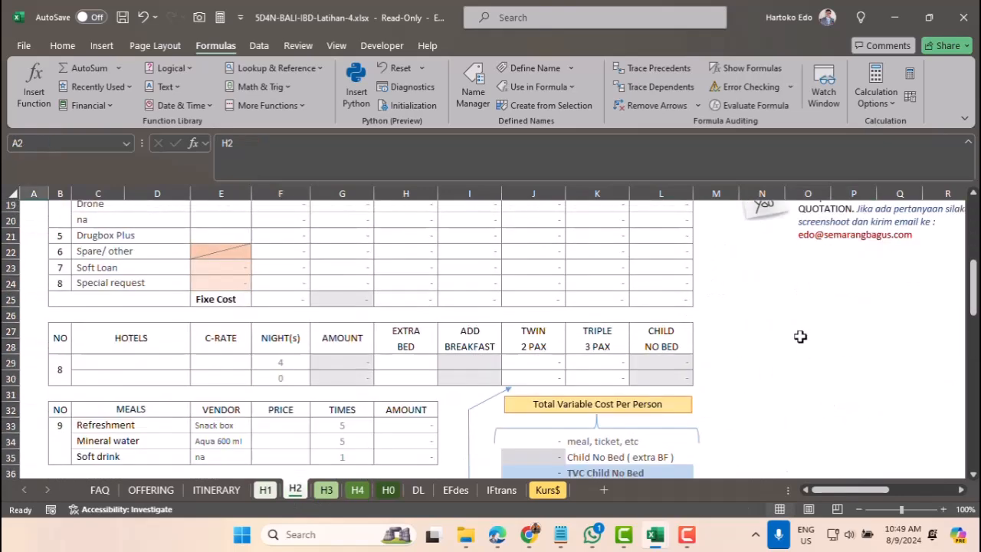
pyautogui.scroll(-4, 801, 338)
pyautogui.scroll(-4, 802, 337)
pyautogui.scroll(5, 802, 345)
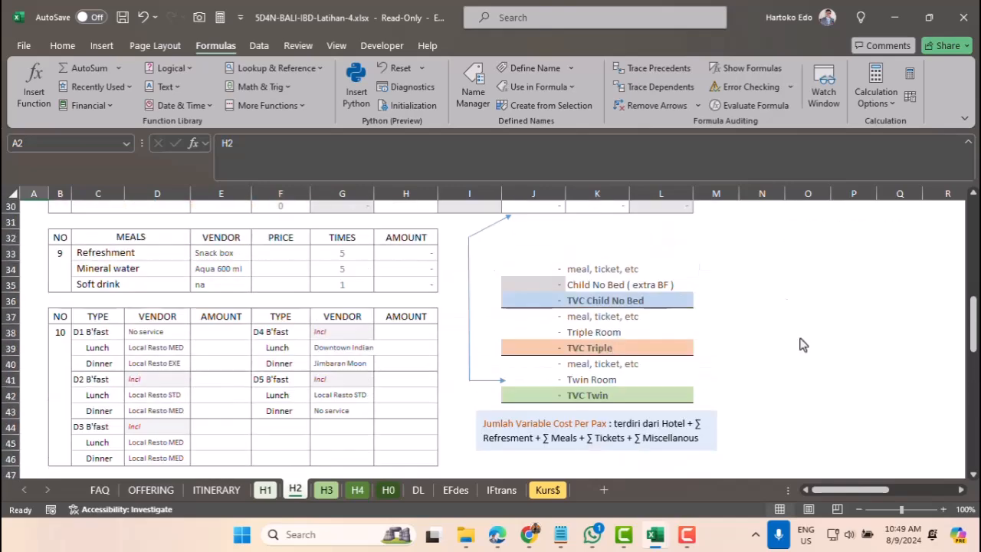
pyautogui.scroll(2, 803, 341)
pyautogui.click(810, 322)
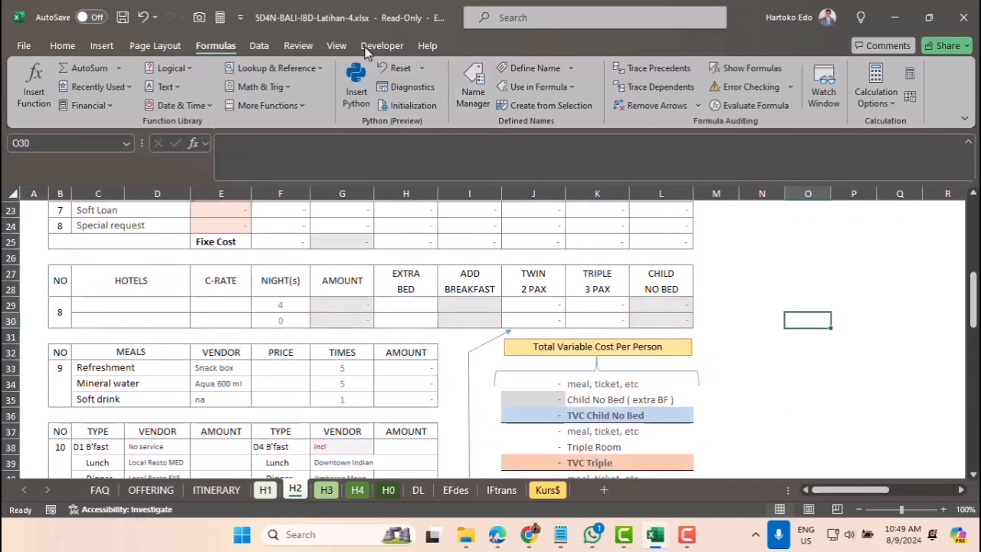
pyautogui.click(371, 47)
pyautogui.click(837, 335)
pyautogui.click(833, 365)
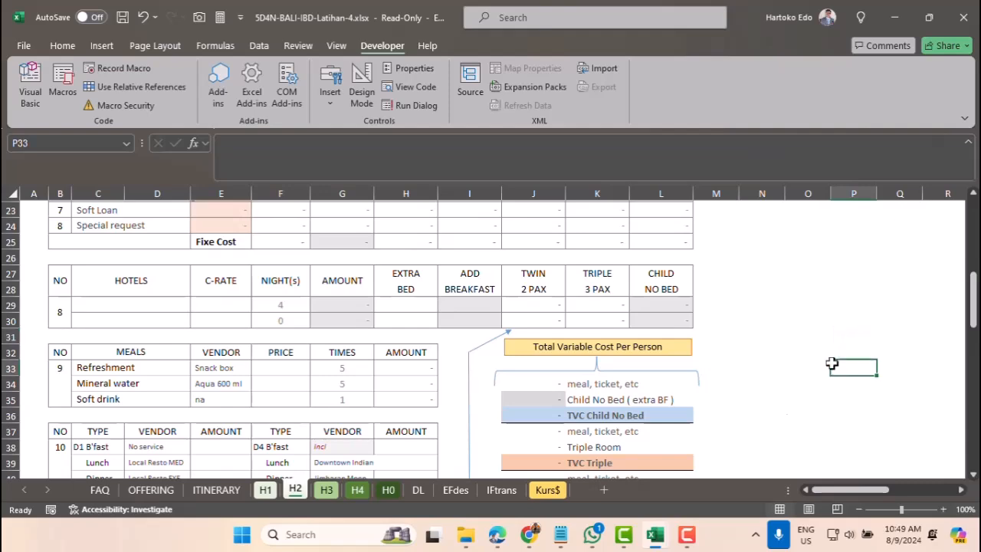
pyautogui.scroll(-2, 832, 365)
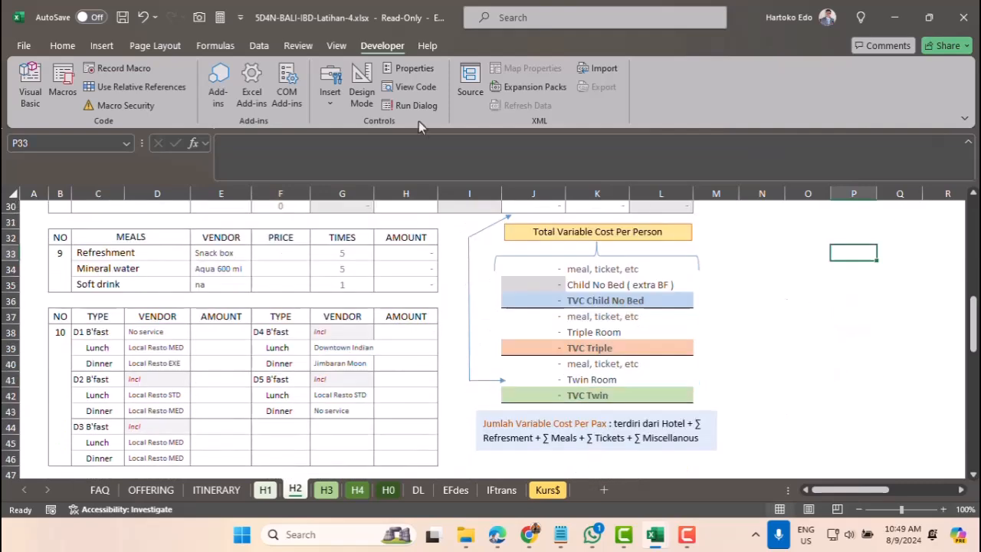
pyautogui.click(358, 88)
pyautogui.click(817, 336)
pyautogui.moveTo(858, 325); pyautogui.dragTo(842, 389)
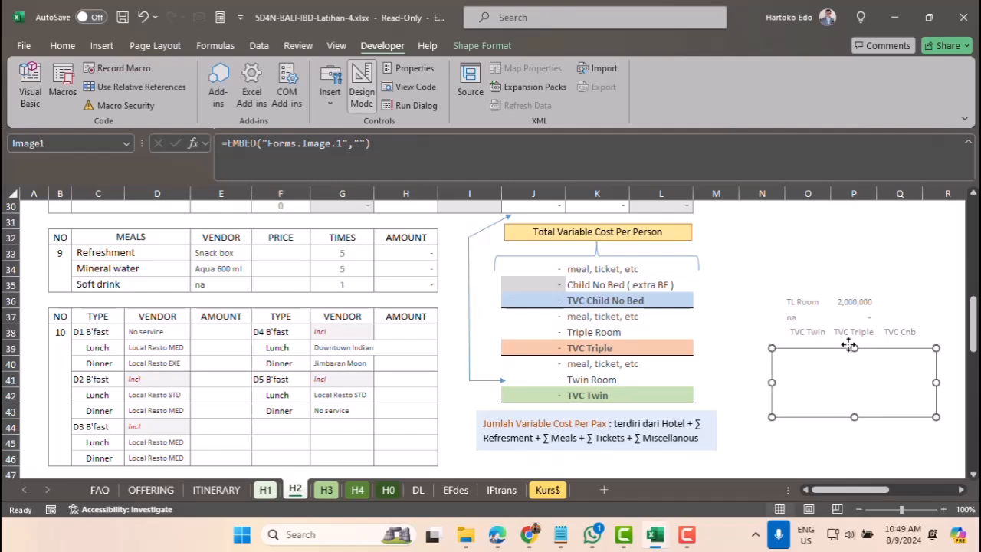
# Give the TL Room range O36:P37 on H2 its own TLroom name numbered for that sheet.
pyautogui.moveTo(795, 304); pyautogui.dragTo(854, 315)
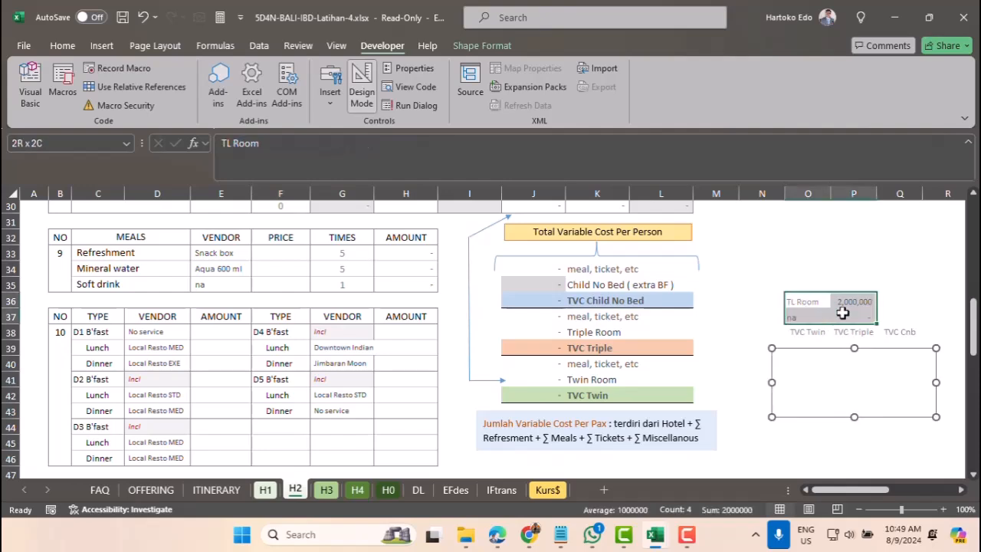
pyautogui.click(33, 144)
pyautogui.write('TLroom1')
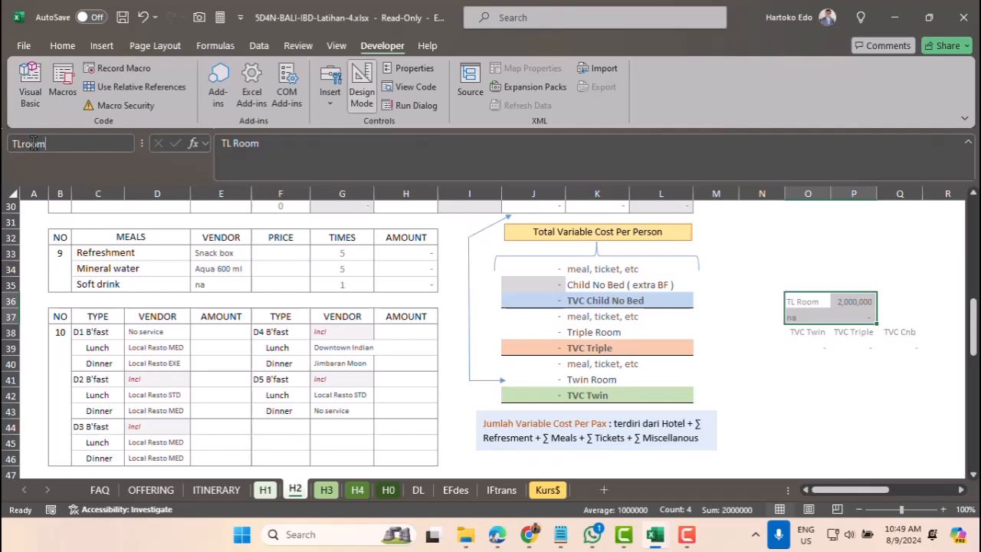
pyautogui.press('Return')
# On H3, move the blank image control down to uncover the TL Room and TVC cells.
pyautogui.click(325, 490)
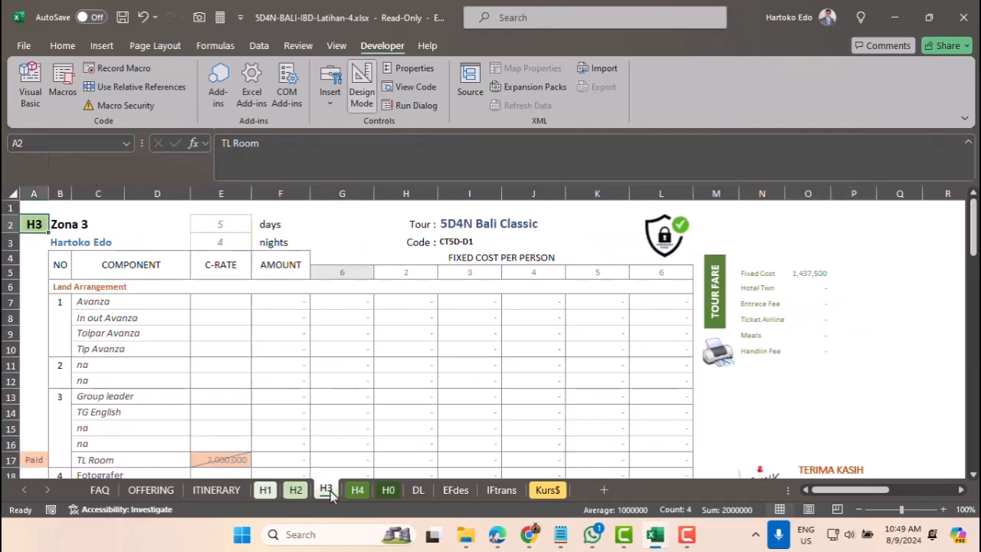
pyautogui.scroll(-7, 812, 307)
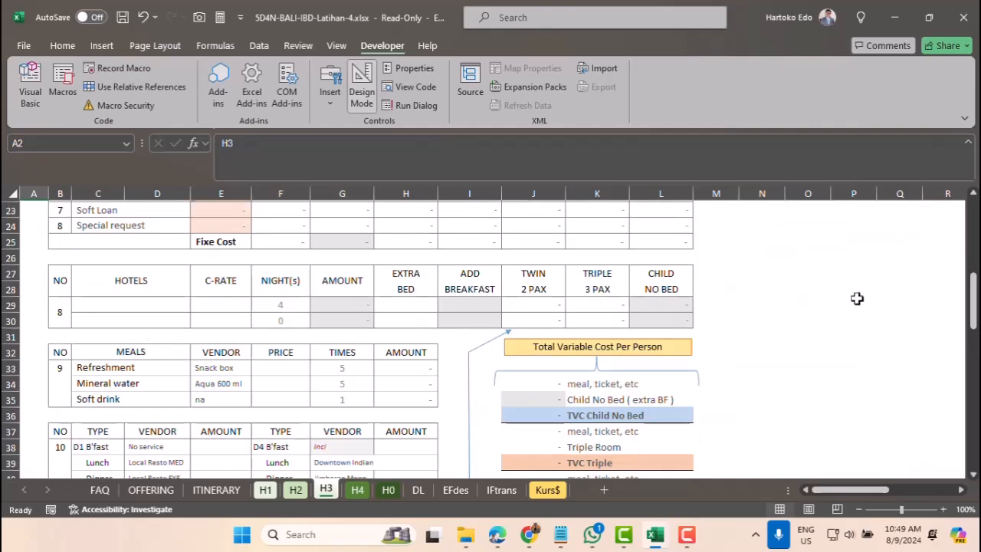
pyautogui.click(856, 302)
pyautogui.click(866, 336)
pyautogui.click(869, 365)
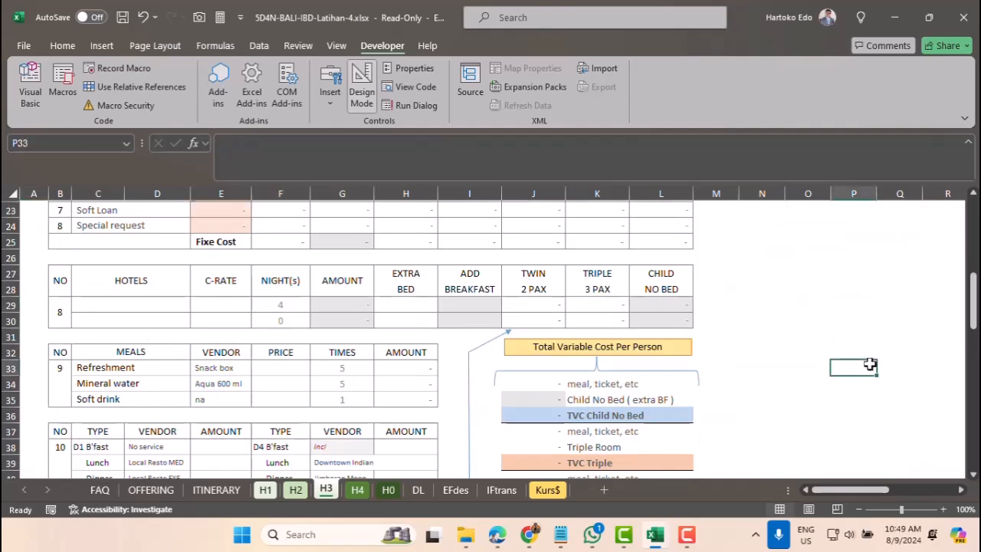
pyautogui.click(837, 387)
pyautogui.scroll(-2, 838, 388)
pyautogui.scroll(-1, 839, 389)
pyautogui.click(839, 306)
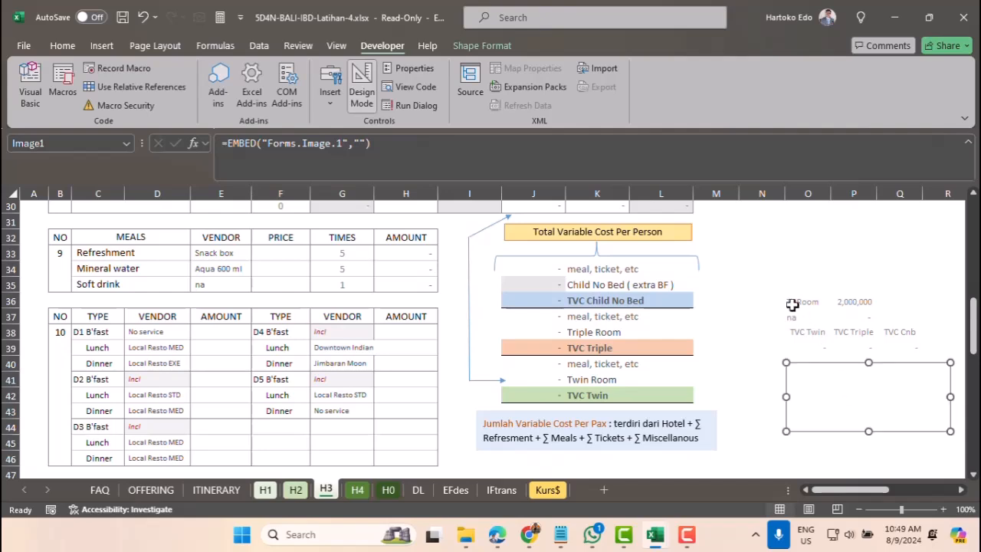
# Name the TL Room range O36:P37 on H3 as TLroom3.
pyautogui.moveTo(799, 304); pyautogui.dragTo(853, 314)
pyautogui.click(45, 140)
pyautogui.write('TLroom3')
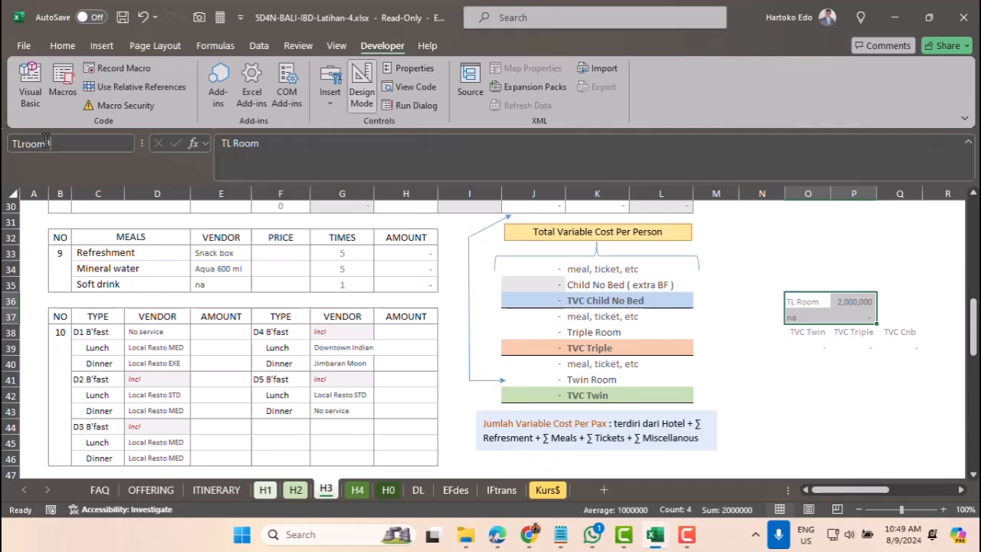
# On H4, delete the logo picture and the WhatsApp label, and move the blank image control below the TL Room cells.
pyautogui.click(357, 492)
pyautogui.scroll(-13, 826, 373)
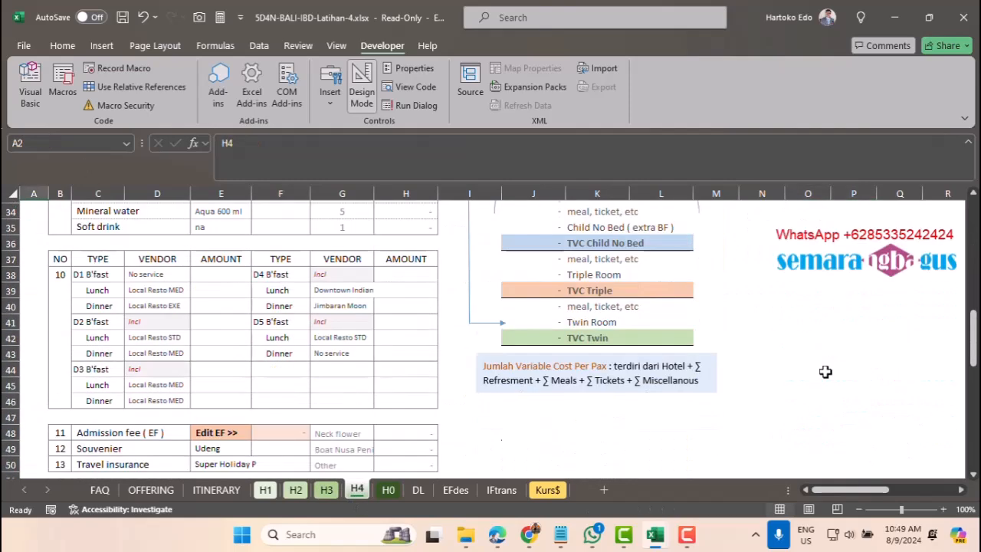
pyautogui.scroll(2, 839, 333)
pyautogui.click(836, 264)
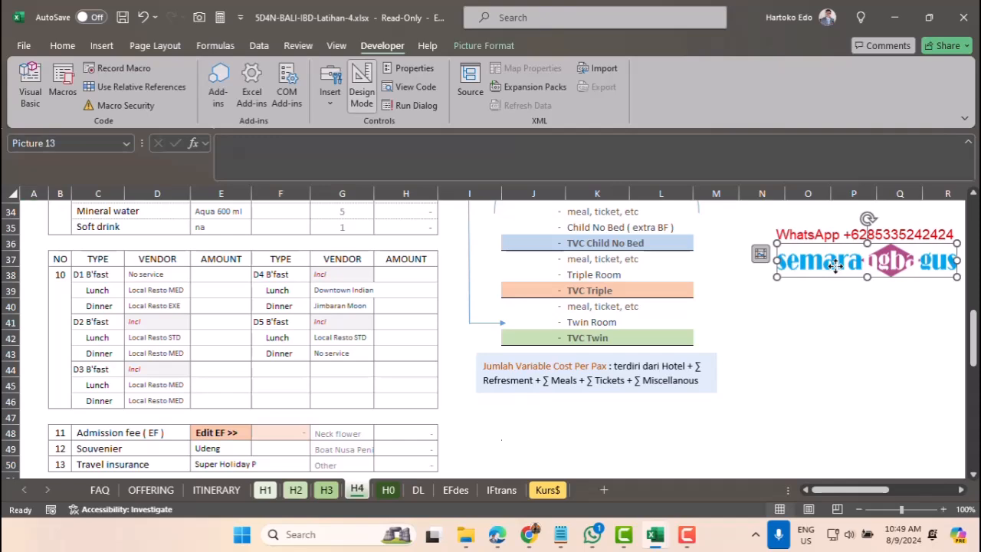
pyautogui.press('Delete')
pyautogui.click(840, 234)
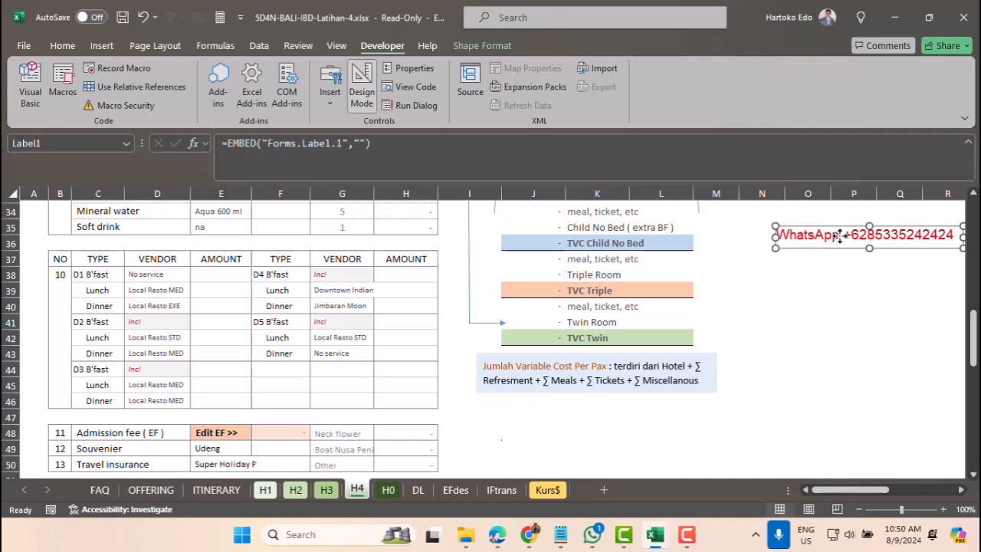
pyautogui.press('Delete')
pyautogui.click(840, 286)
pyautogui.moveTo(840, 286); pyautogui.dragTo(840, 356)
# Name the TL Room range O36:P37 on H4 as TLroom4.
pyautogui.click(792, 247)
pyautogui.moveTo(792, 248); pyautogui.dragTo(859, 259)
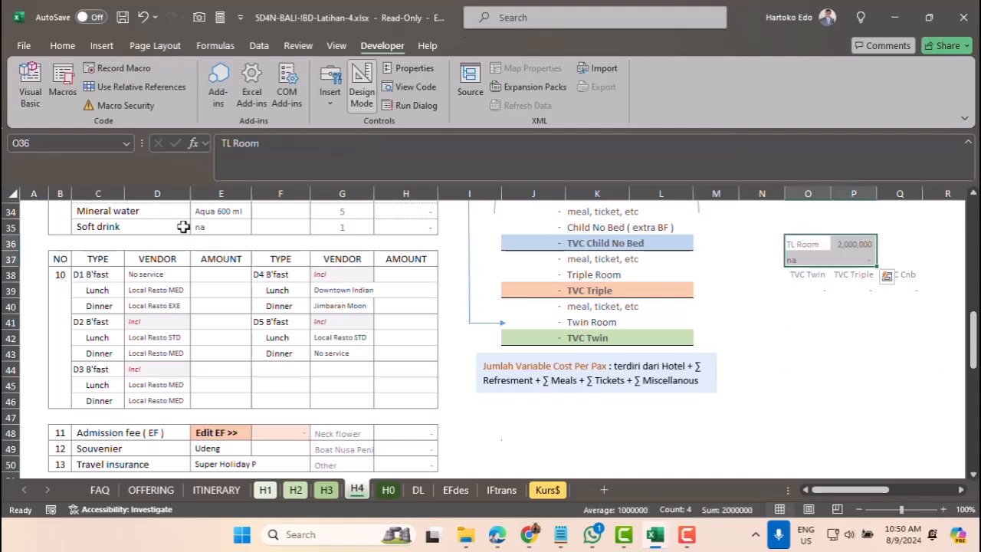
pyautogui.click(42, 145)
pyautogui.write('TLroom1')
pyautogui.press('BackSpace')
pyautogui.write('4')
pyautogui.press('Return')
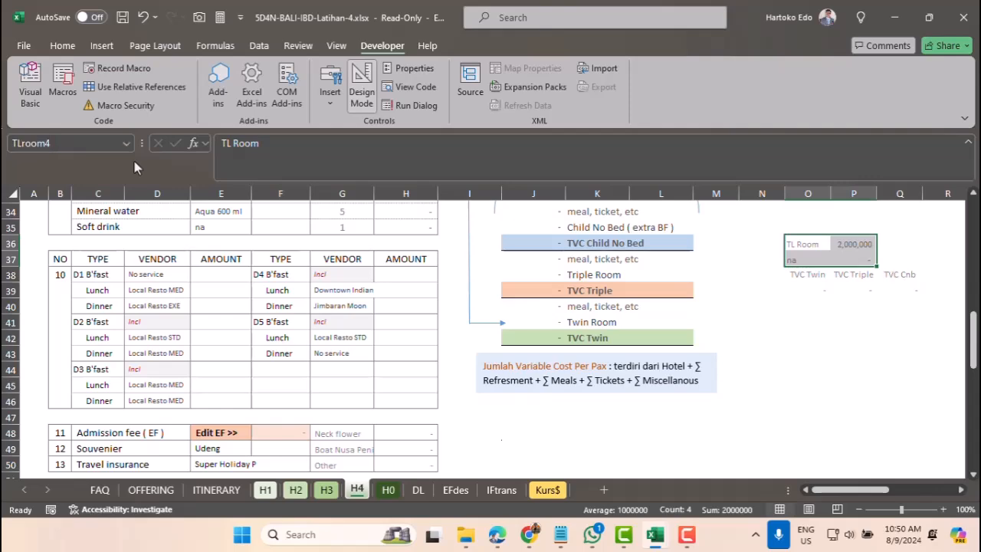
# On H0, delete the logo picture and move the blank image control below the TL Room and TVC cells.
pyautogui.click(388, 491)
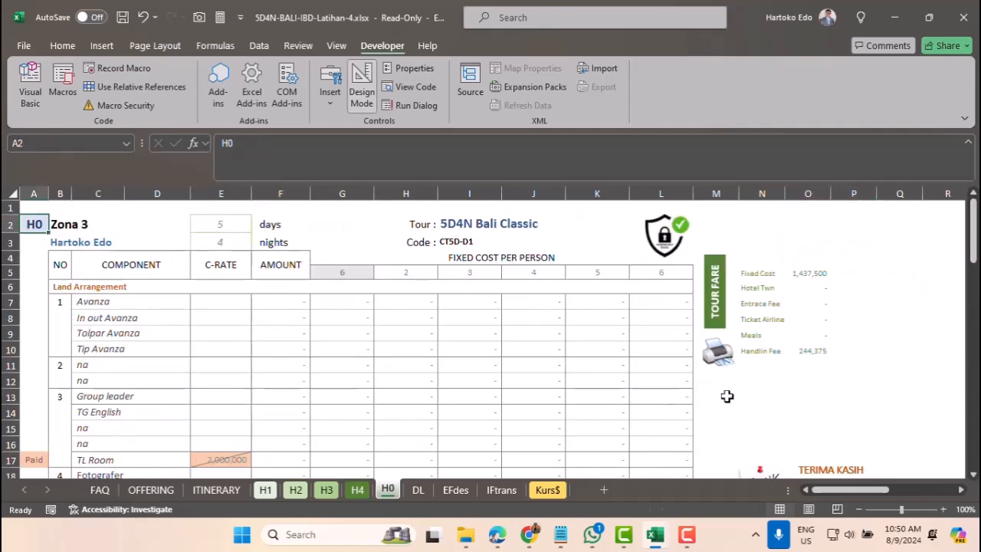
pyautogui.scroll(-5, 670, 409)
pyautogui.scroll(-5, 844, 334)
pyautogui.click(846, 322)
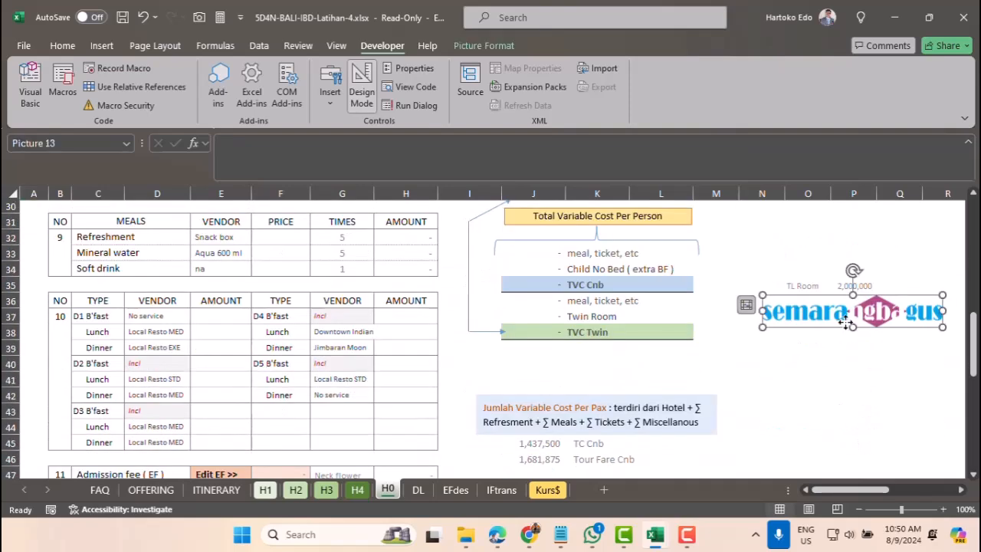
pyautogui.press('Delete')
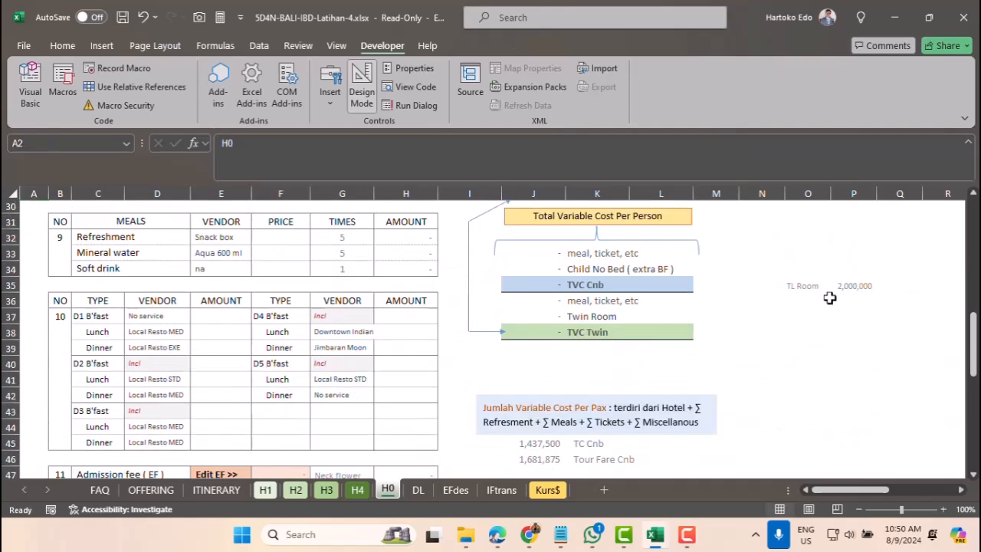
pyautogui.click(822, 325)
pyautogui.moveTo(823, 325); pyautogui.dragTo(826, 385)
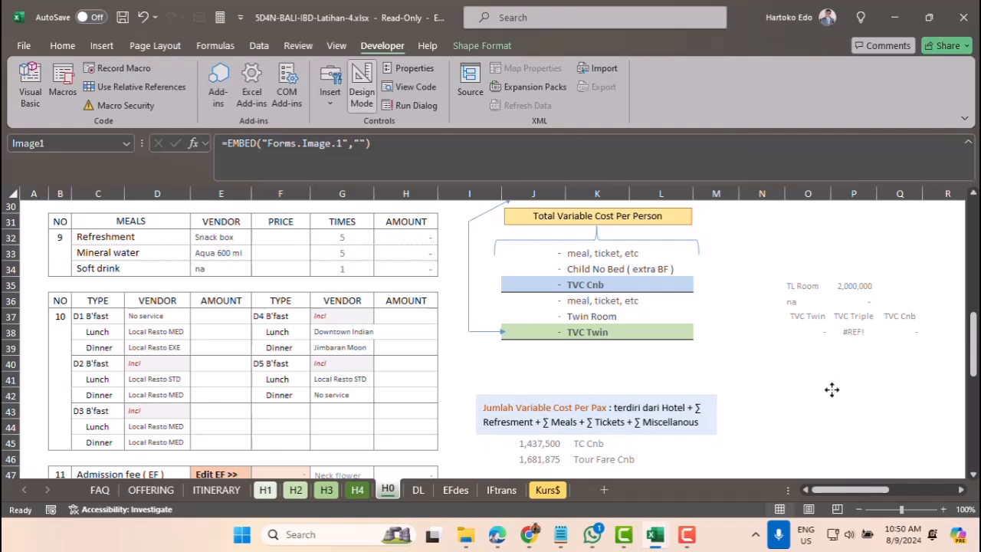
# Name the TL Room range O35:P36 on H0 as TLroom0 and clear the broken TVC Triple formula in P38.
pyautogui.moveTo(800, 289); pyautogui.dragTo(849, 305)
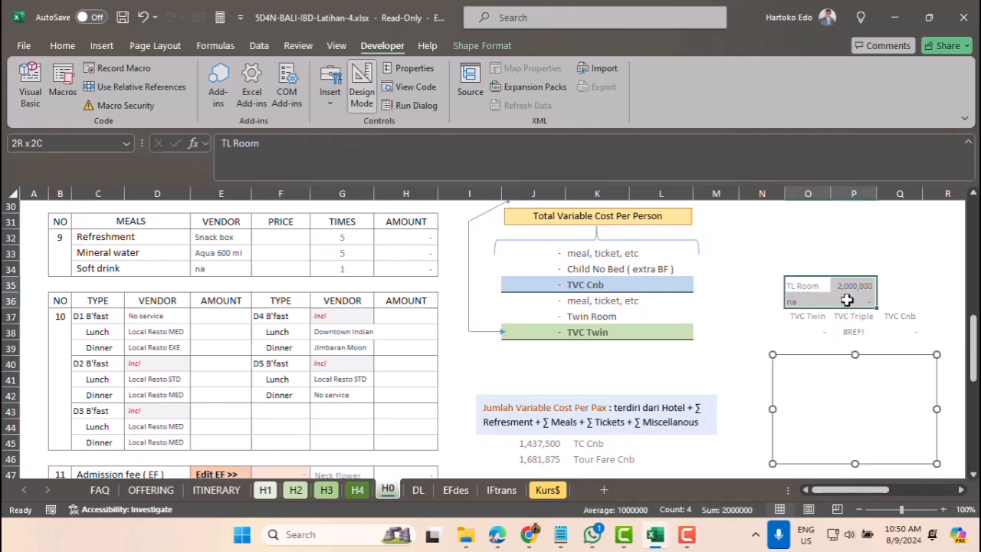
pyautogui.click(50, 146)
pyautogui.write('TLroom1')
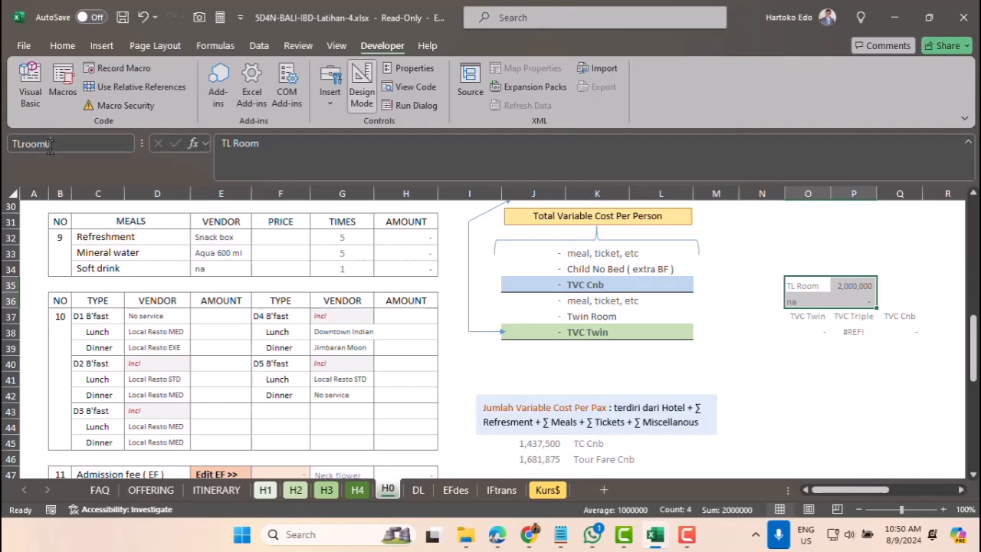
pyautogui.press('Return')
pyautogui.click(853, 332)
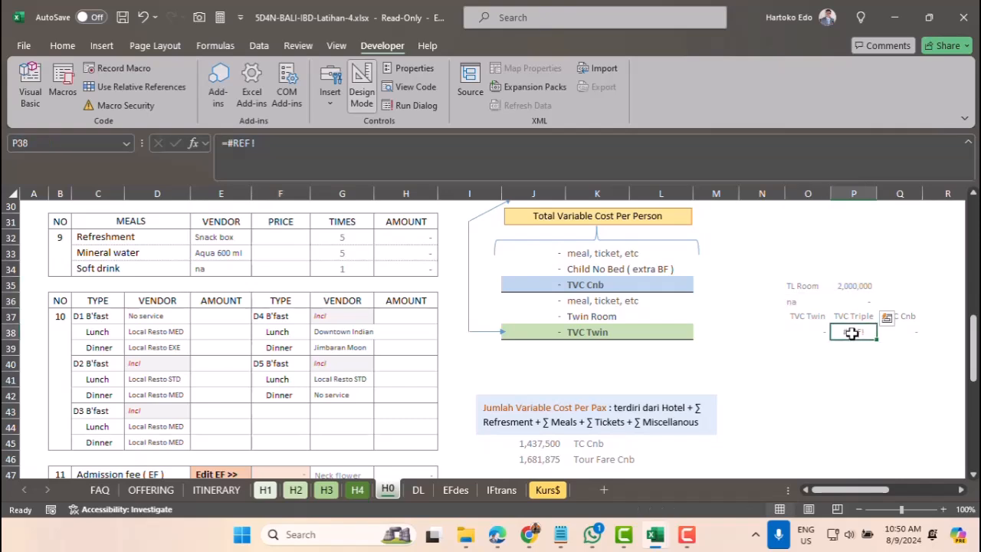
pyautogui.press('Delete')
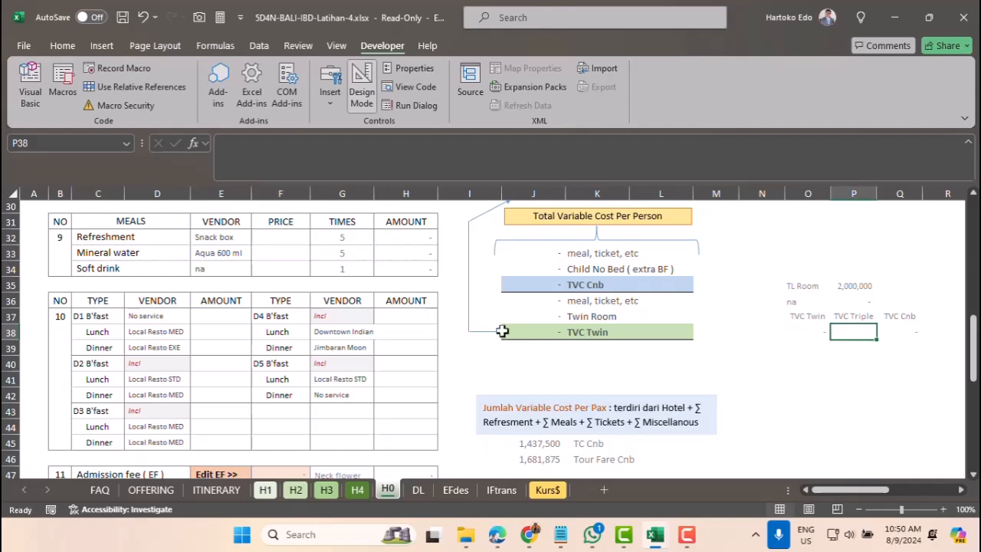
pyautogui.scroll(10, 268, 315)
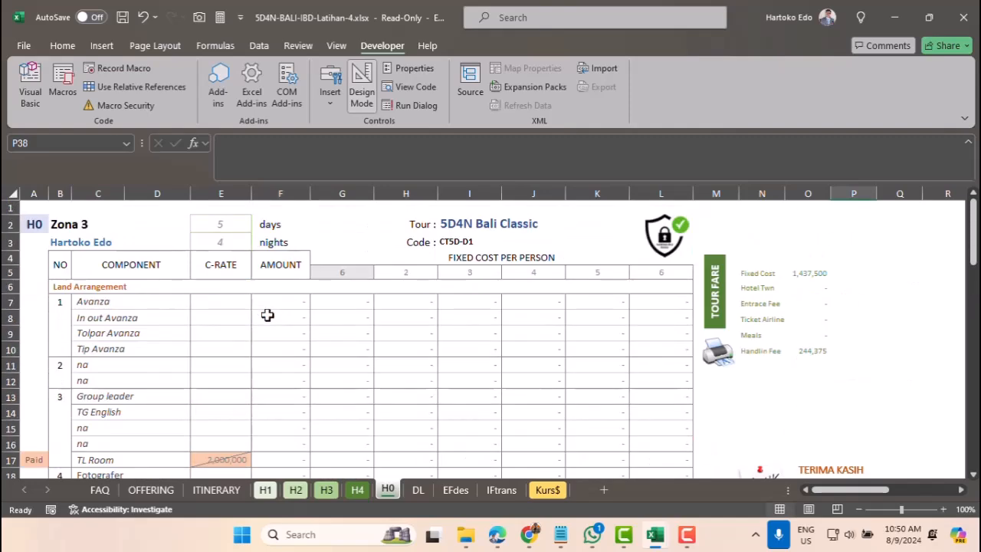
# On H1, review the C-rate formulas from TL Room in E17 down to Spare/other in E22.
pyautogui.click(264, 491)
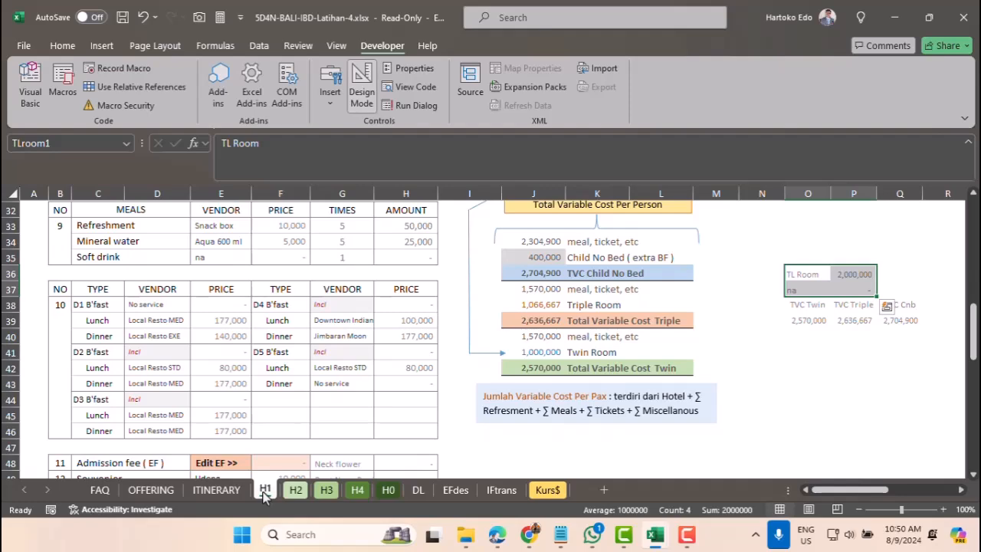
pyautogui.scroll(7, 211, 399)
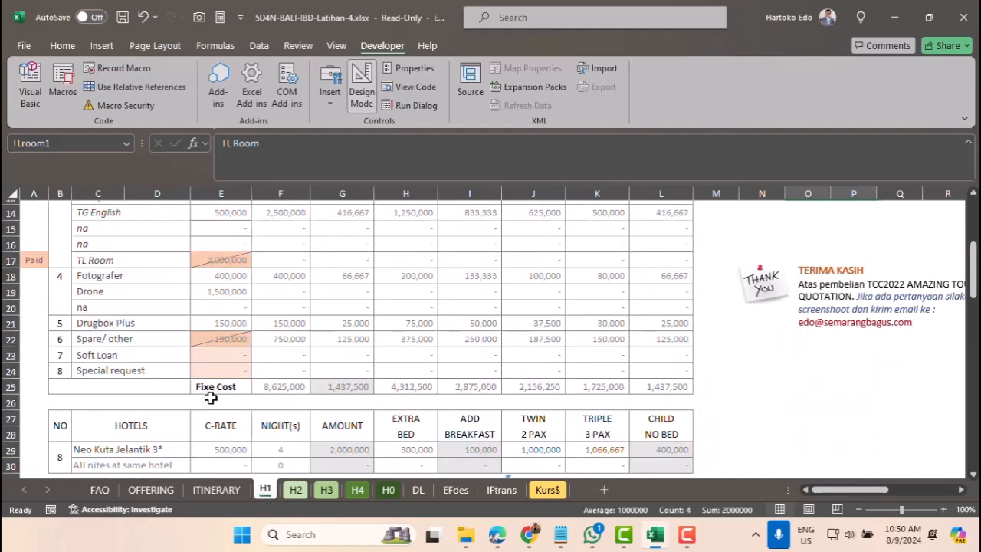
pyautogui.click(218, 289)
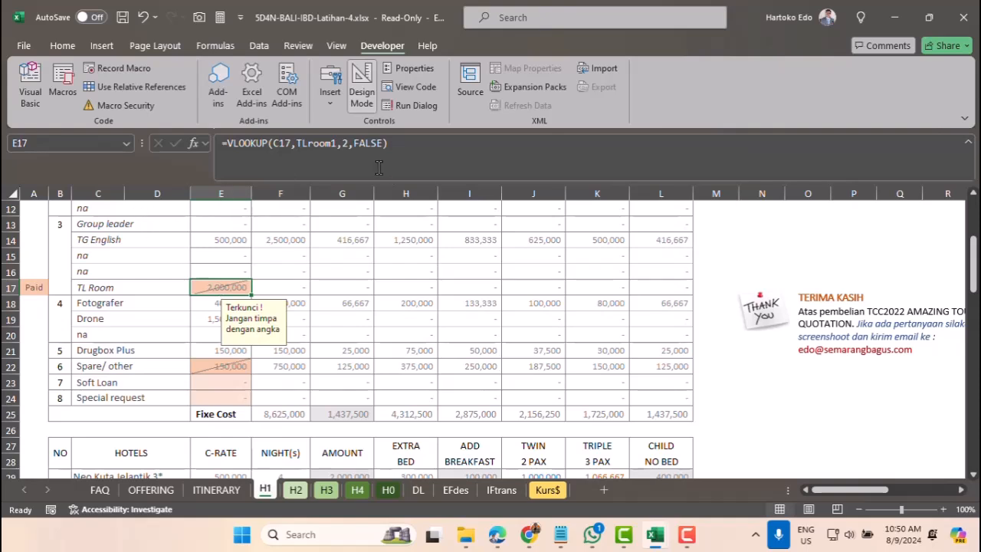
pyautogui.click(211, 304)
pyautogui.press('Down')
pyautogui.press('Down')
pyautogui.press('Down')
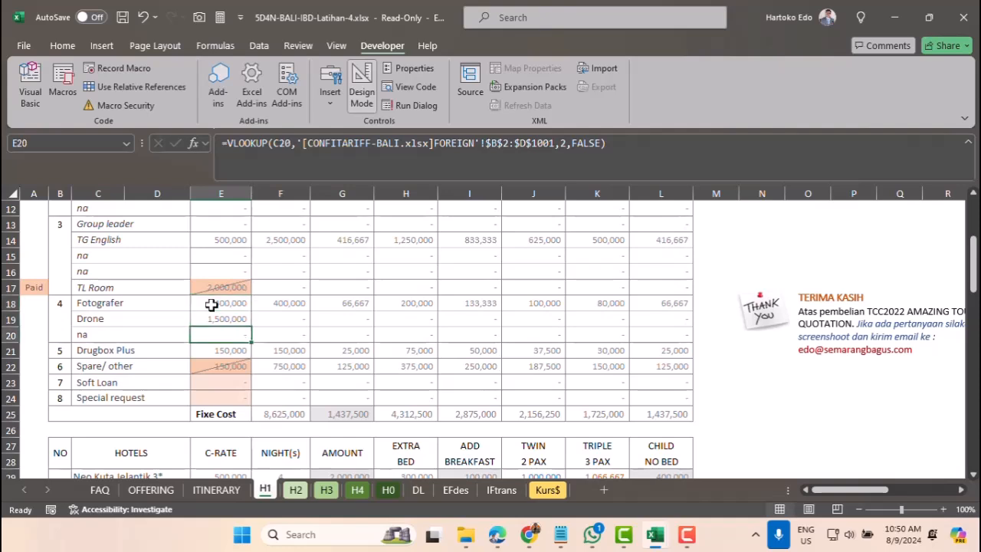
pyautogui.press('Down')
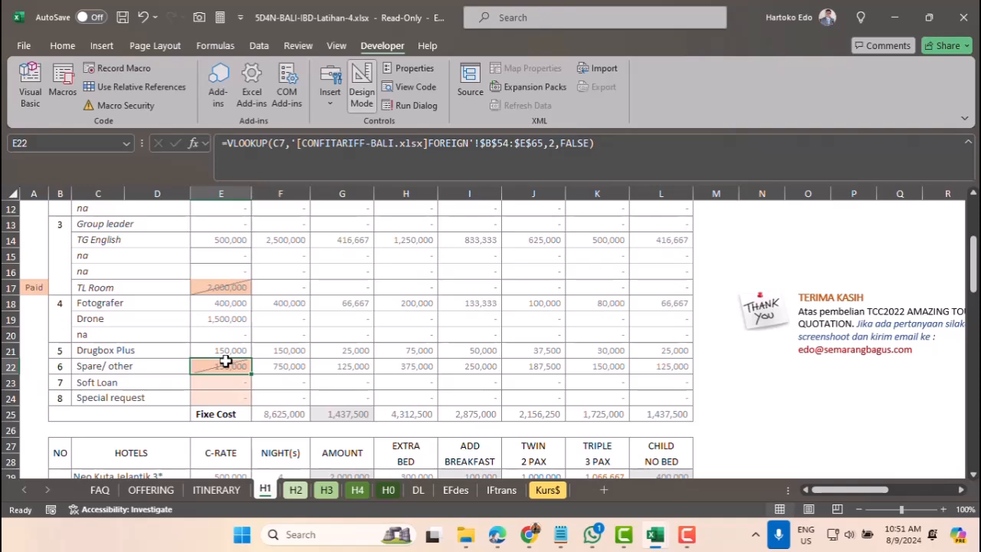
# Replace the Spare/other C-rate formula in E22 with an IF testing B2="Zona 1" that starts a VLOOKUP on C7.
pyautogui.press('Delete')
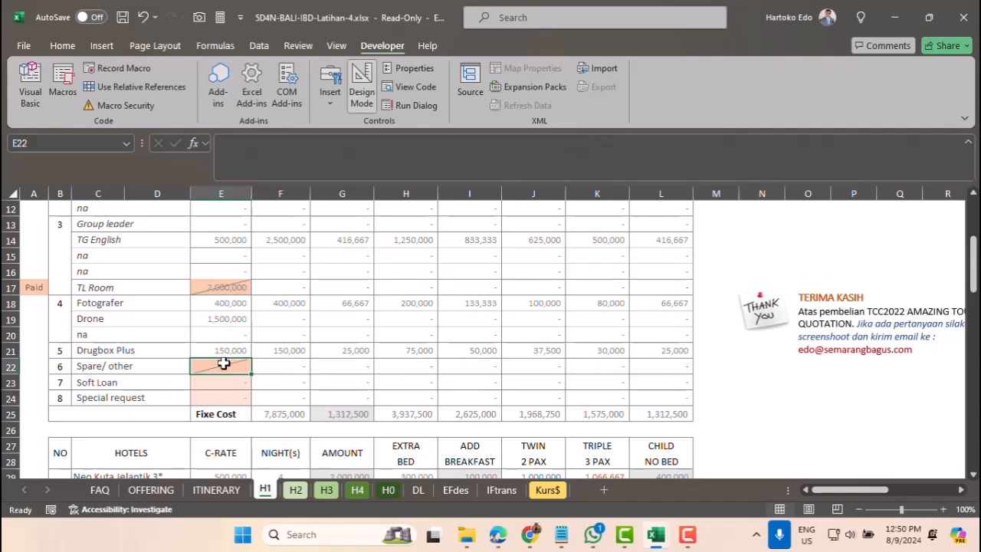
pyautogui.write('=IF(')
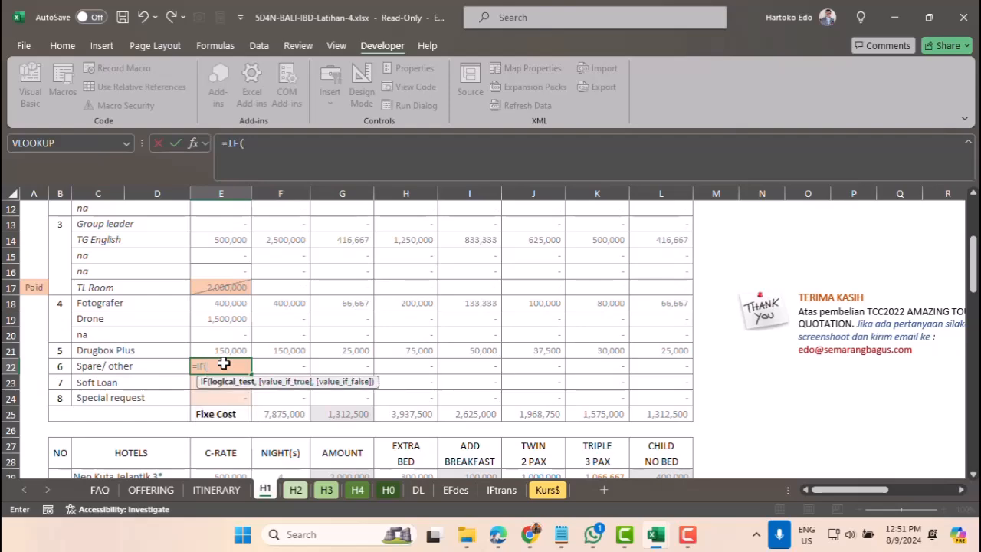
pyautogui.scroll(4, 92, 307)
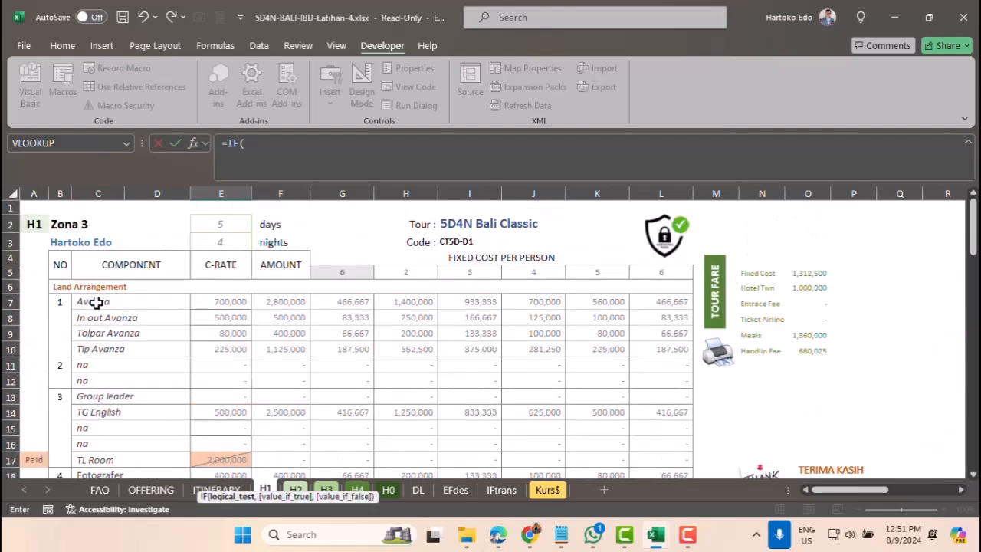
pyautogui.click(60, 223)
pyautogui.write('="Zona 1')
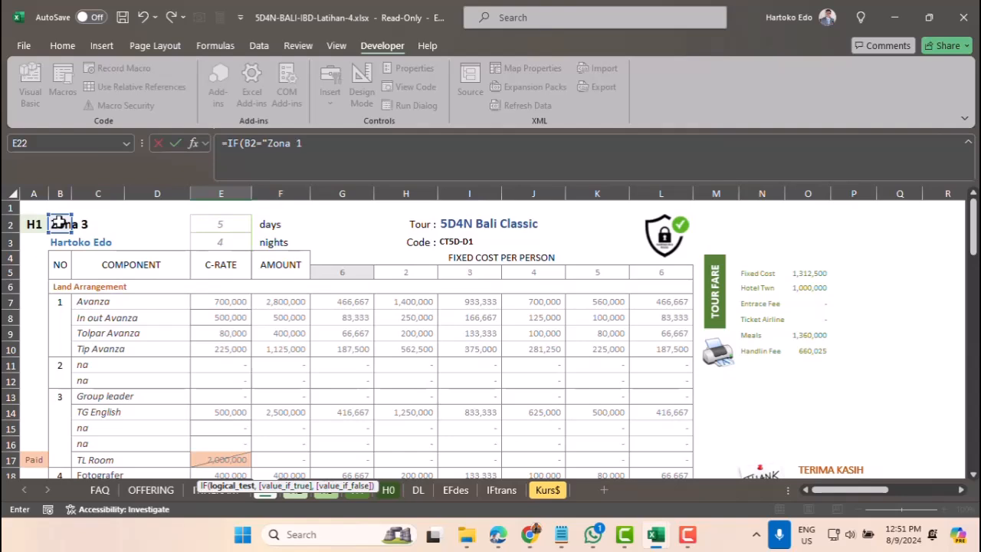
pyautogui.write('",VL')
pyautogui.press('Tab')
pyautogui.click(80, 302)
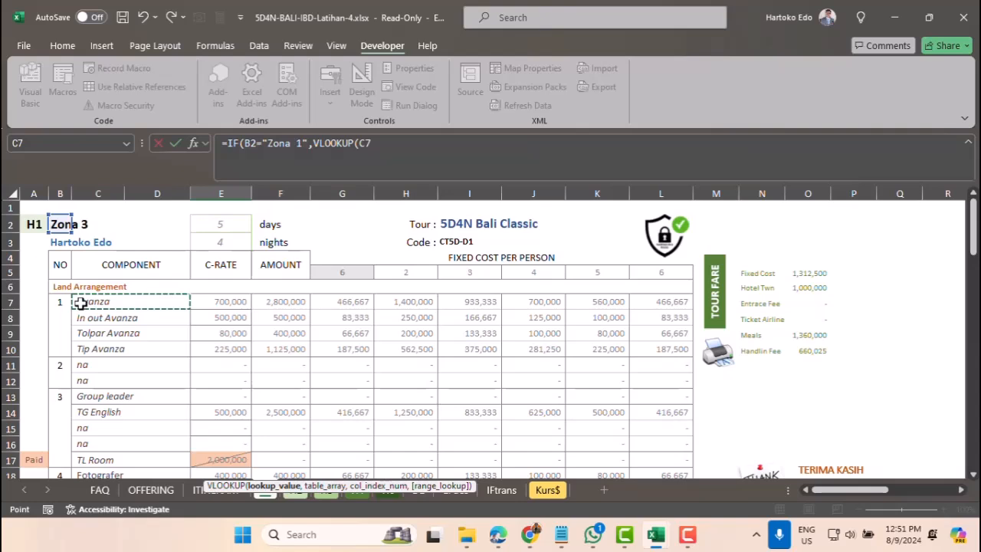
pyautogui.write(',')
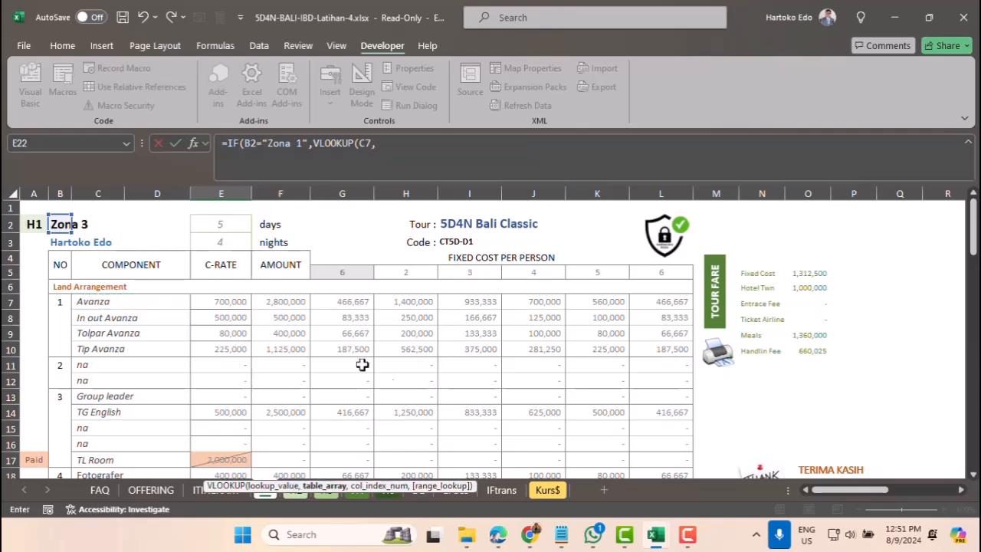
# Complete the VLOOKUP with the Spare table $B$54:$E$65 on CONFITARIFF-BALI's FOREIGN sheet, column 2, exact match, and close the IF.
pyautogui.moveTo(651, 539)
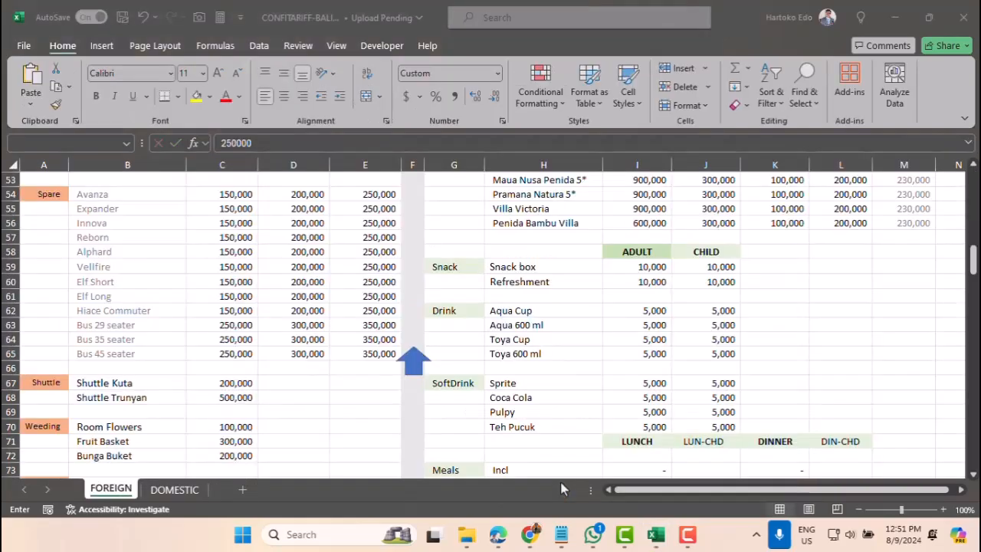
pyautogui.click(563, 483)
pyautogui.scroll(-7, 160, 340)
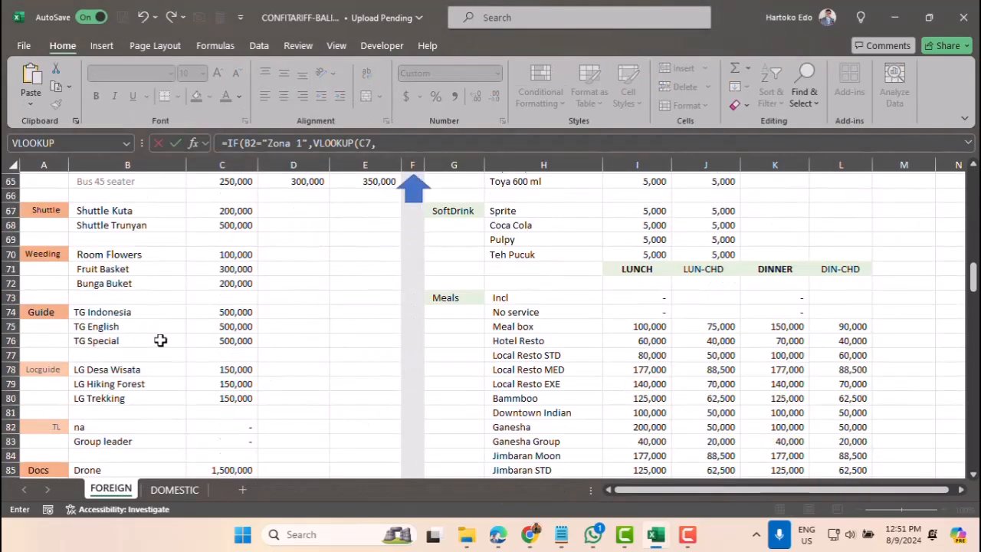
pyautogui.scroll(8, 153, 326)
pyautogui.moveTo(90, 253); pyautogui.dragTo(341, 391)
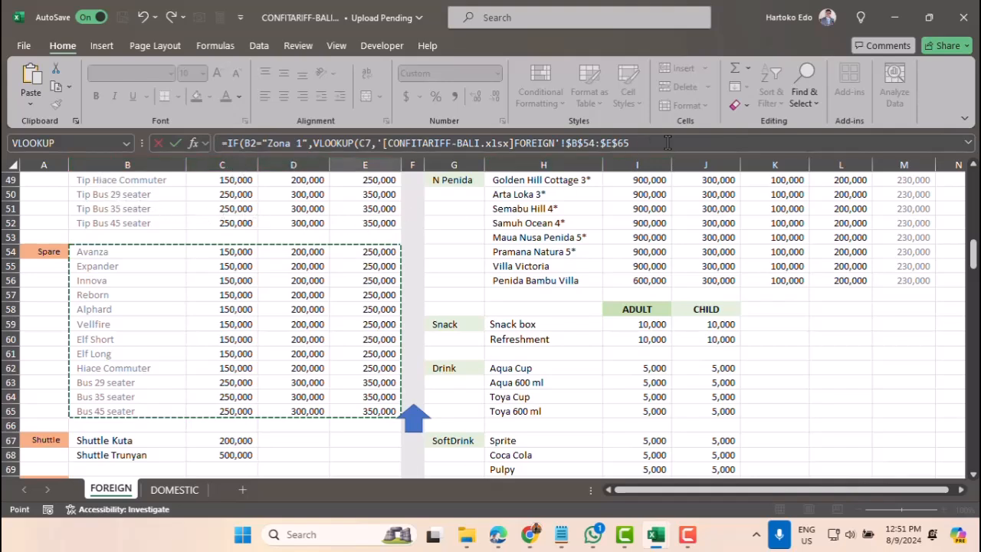
pyautogui.click(638, 143)
pyautogui.write(',')
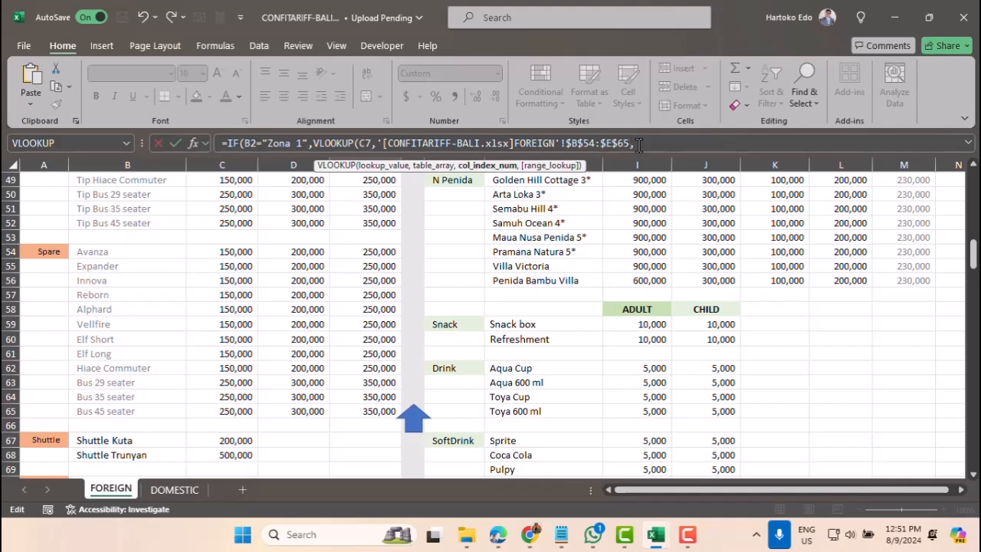
pyautogui.write('2,')
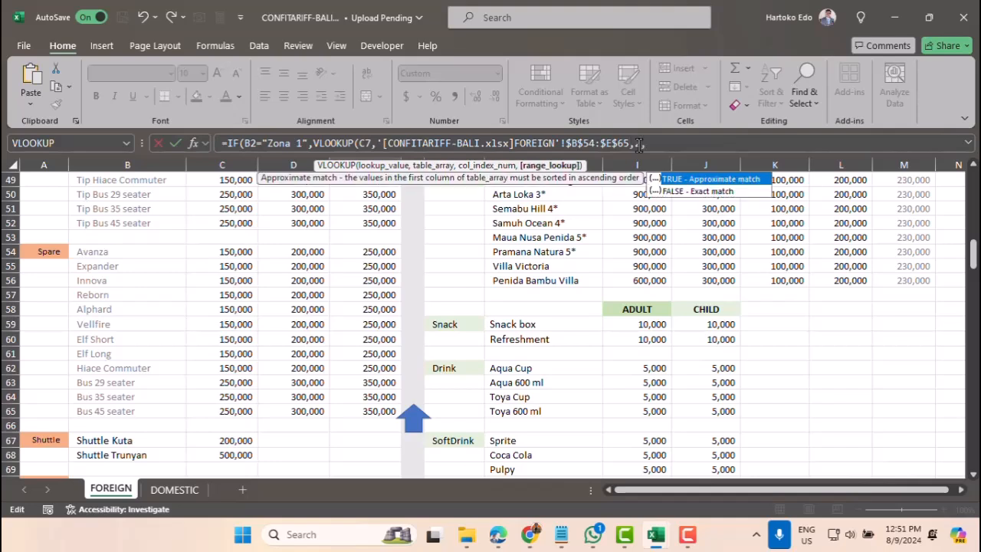
pyautogui.write('faks')
pyautogui.doubleClick(689, 192)
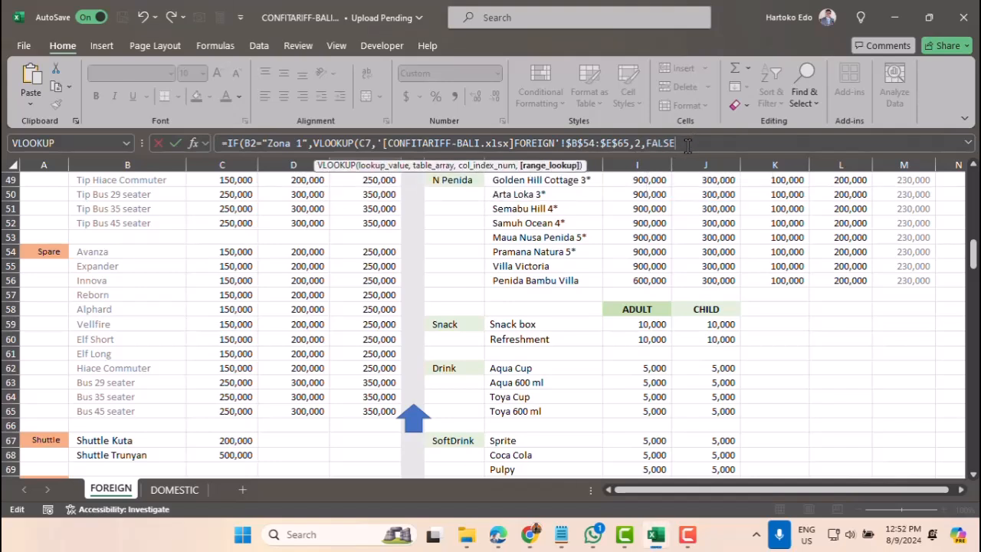
pyautogui.write('))')
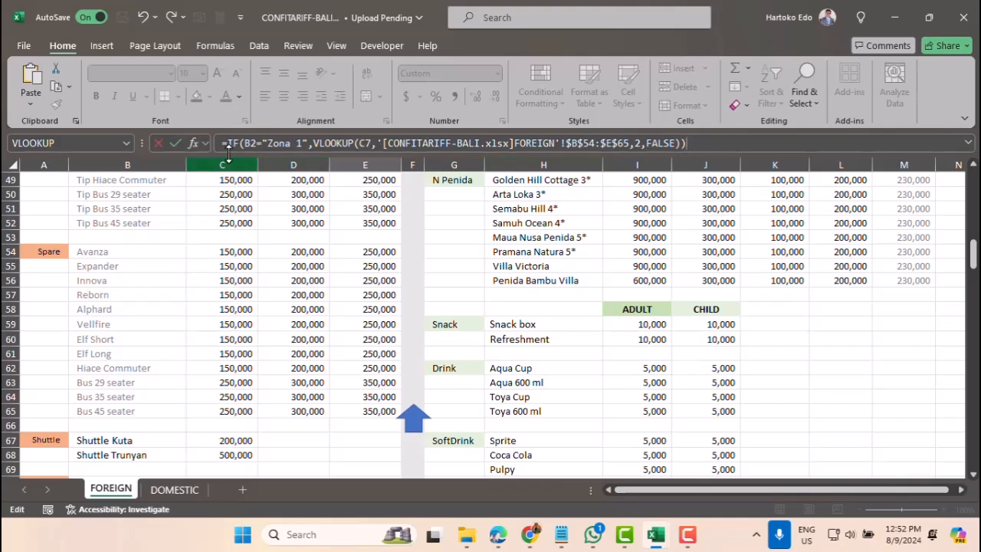
# Nest a copy of the IF expression as the false value, with the condition "Zona 2" and column index 3.
pyautogui.moveTo(225, 145); pyautogui.dragTo(679, 149)
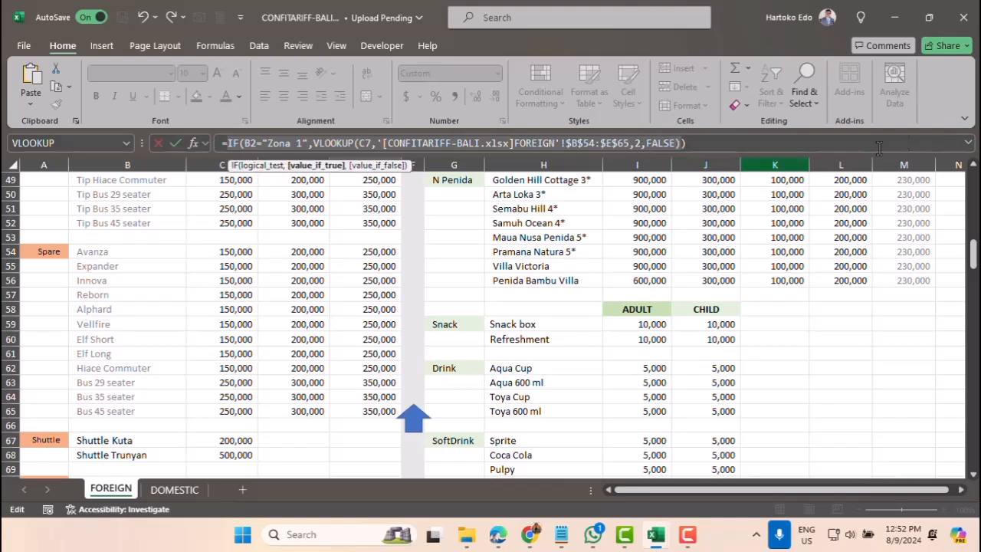
pyautogui.click(966, 145)
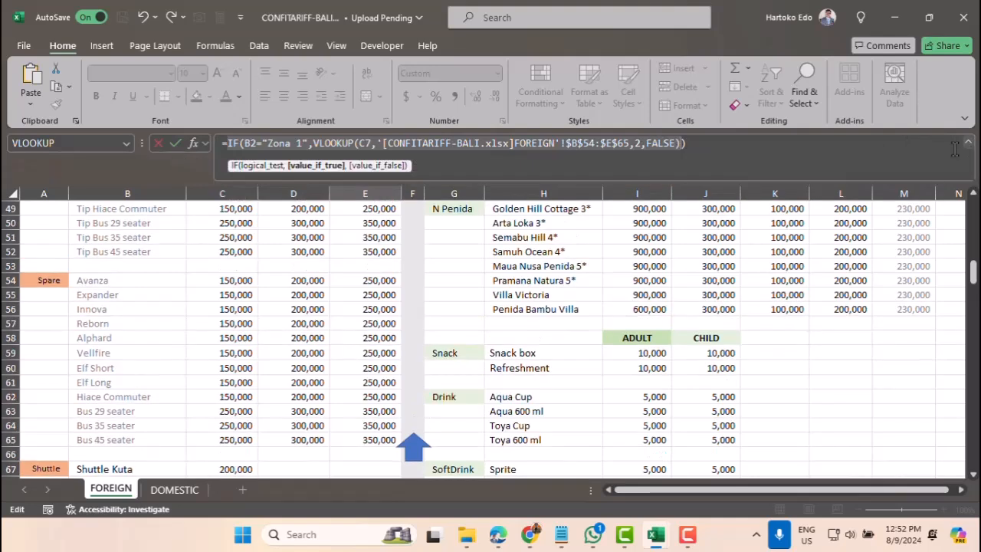
pyautogui.click(694, 137)
pyautogui.write(',')
pyautogui.hotkey('ctrl', 'v')
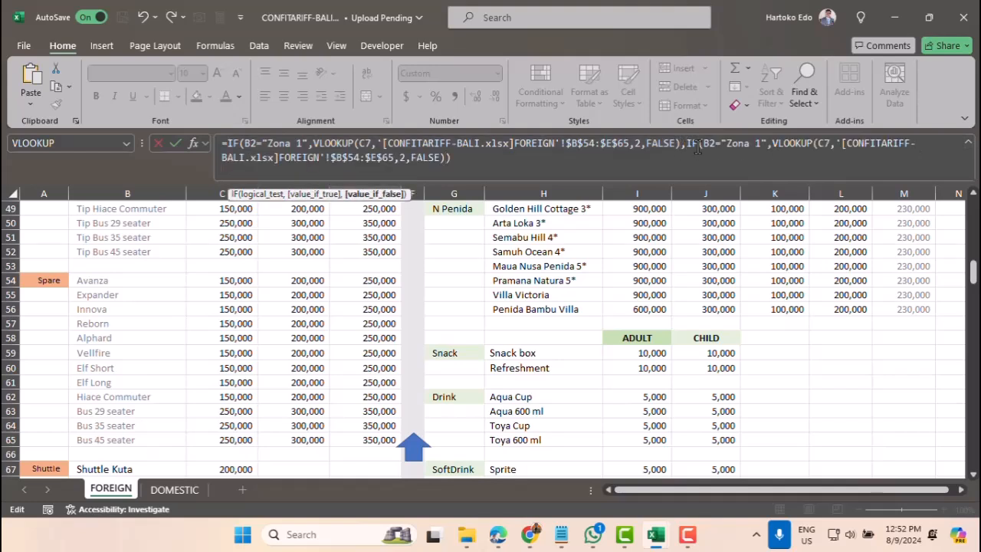
pyautogui.click(759, 144)
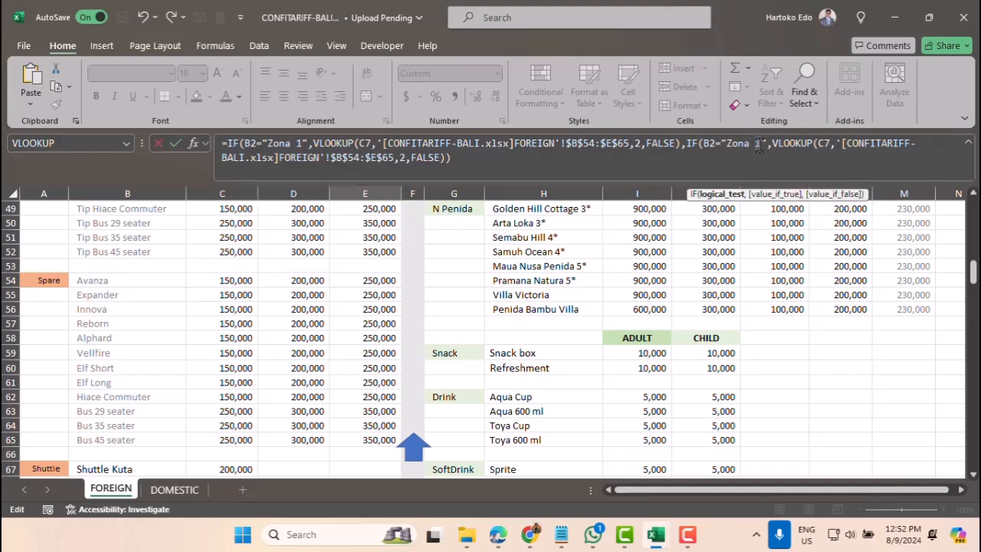
pyautogui.doubleClick(401, 157)
pyautogui.write('3')
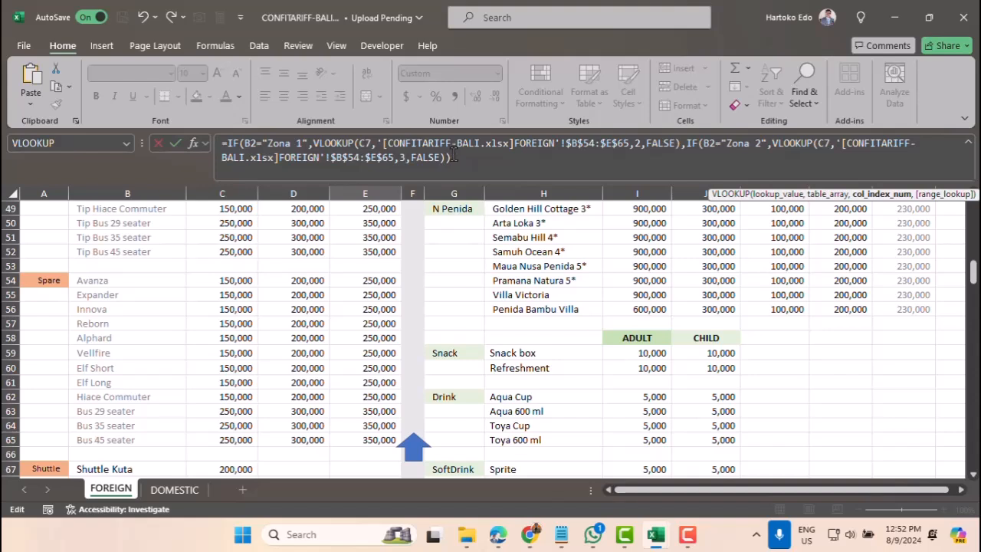
# Nest another copy of the IF expression as the second IF's false value, with the condition "Zona 3".
pyautogui.click(454, 155)
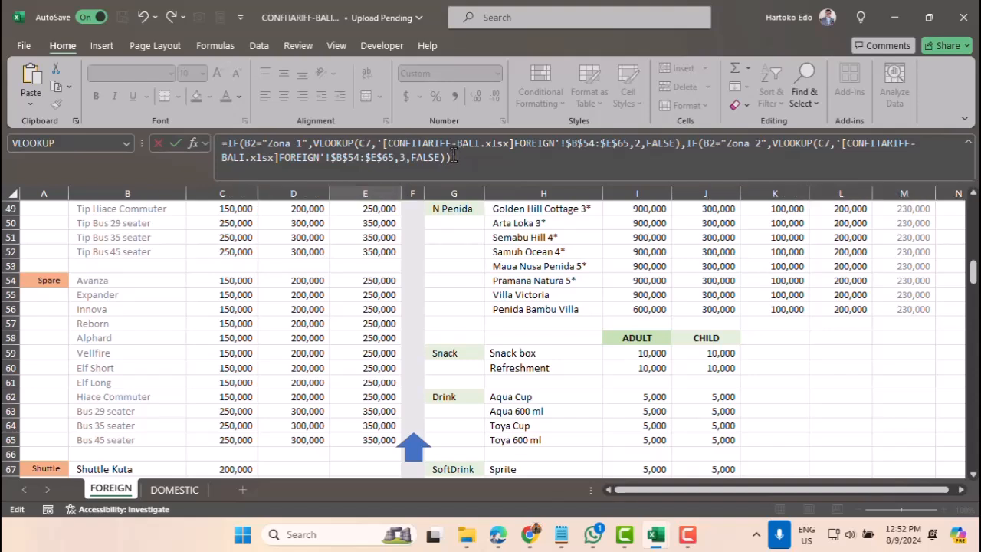
pyautogui.click(444, 160)
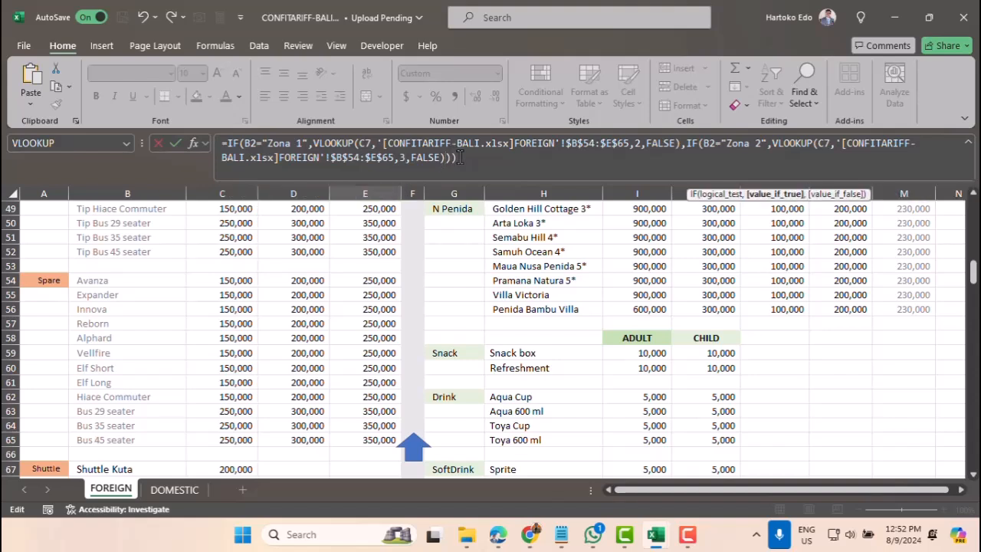
pyautogui.write(',')
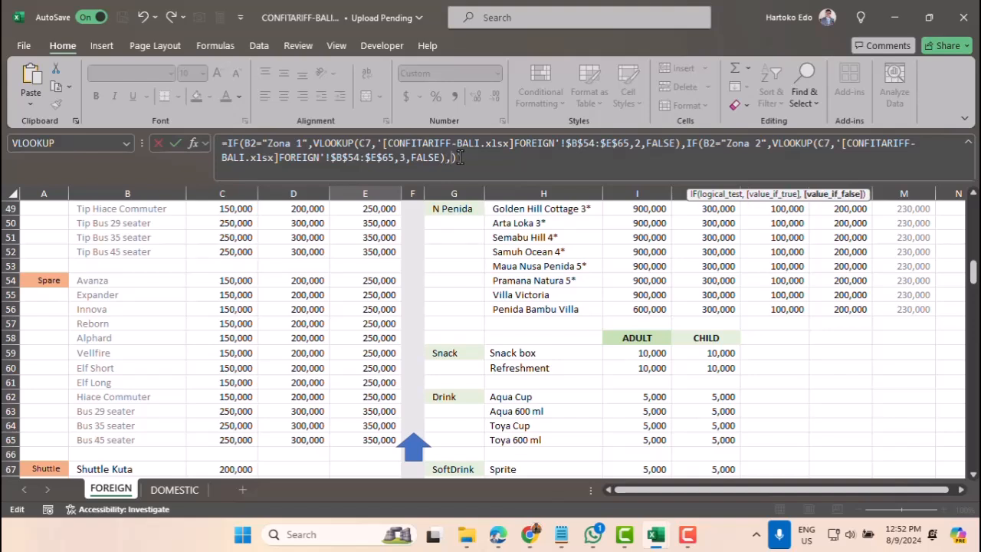
pyautogui.hotkey('ctrl', 'v')
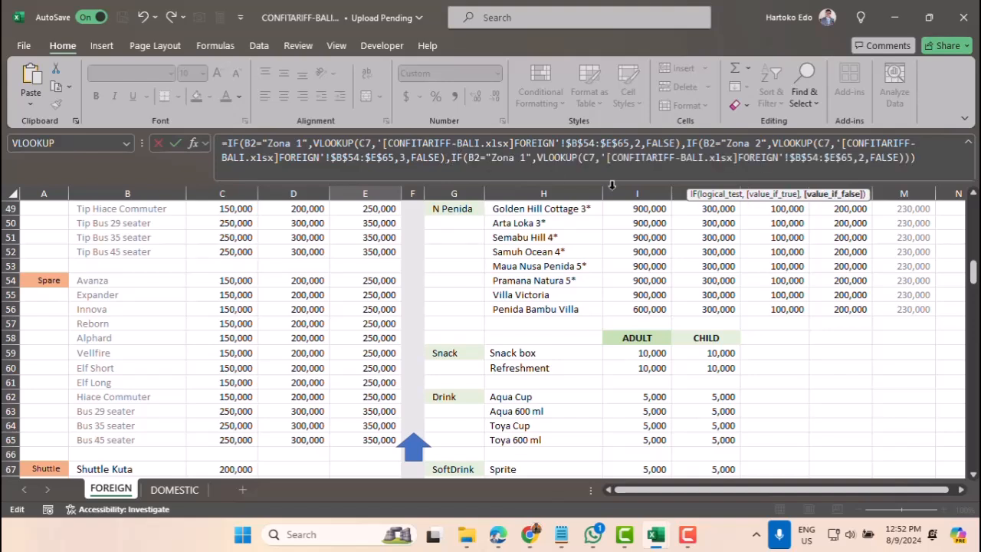
pyautogui.click(525, 159)
pyautogui.press('BackSpace')
pyautogui.write('3')
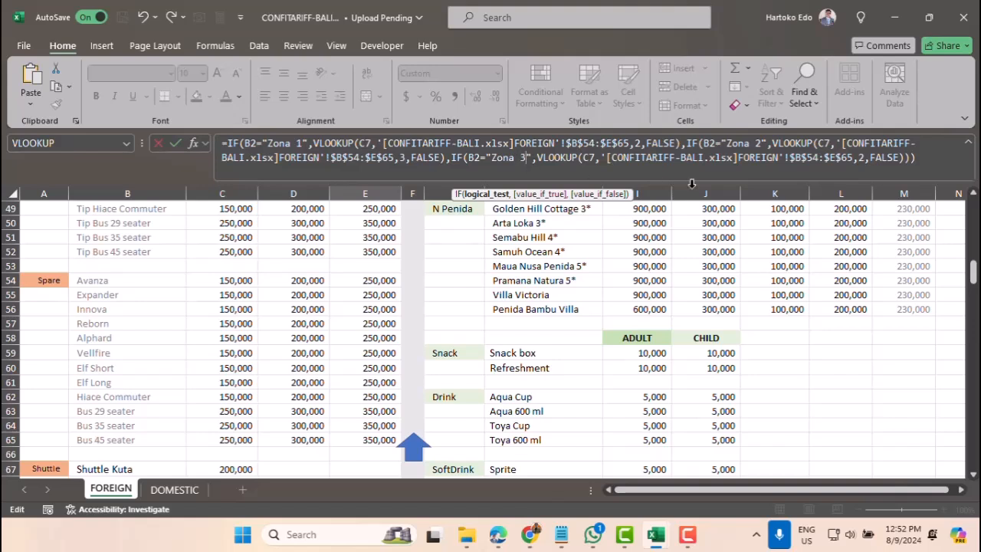
# Set the Zona 3 VLOOKUP's column index to 4, close all the nested IFs and commit the formula in H1's E22.
pyautogui.click(862, 159)
pyautogui.write('4')
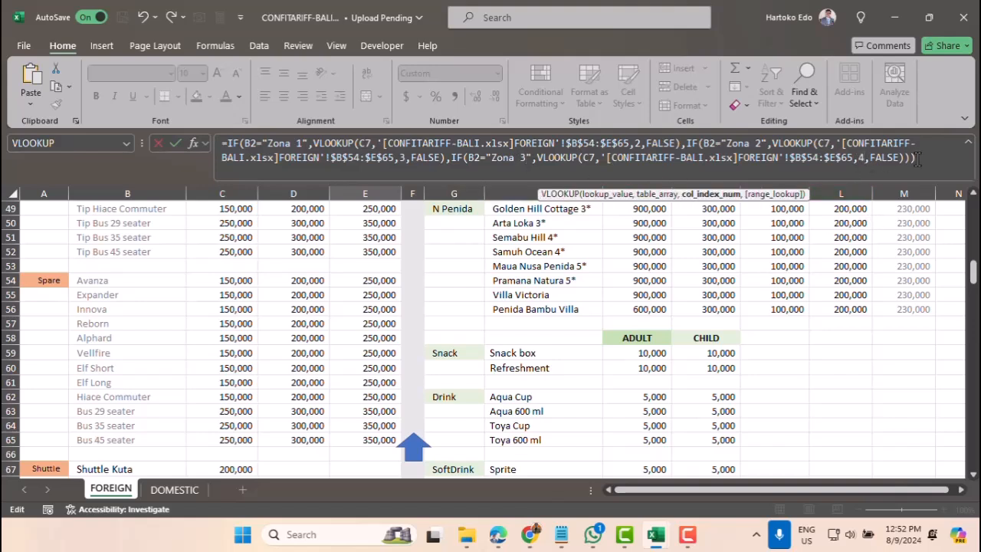
pyautogui.click(917, 159)
pyautogui.write(')')
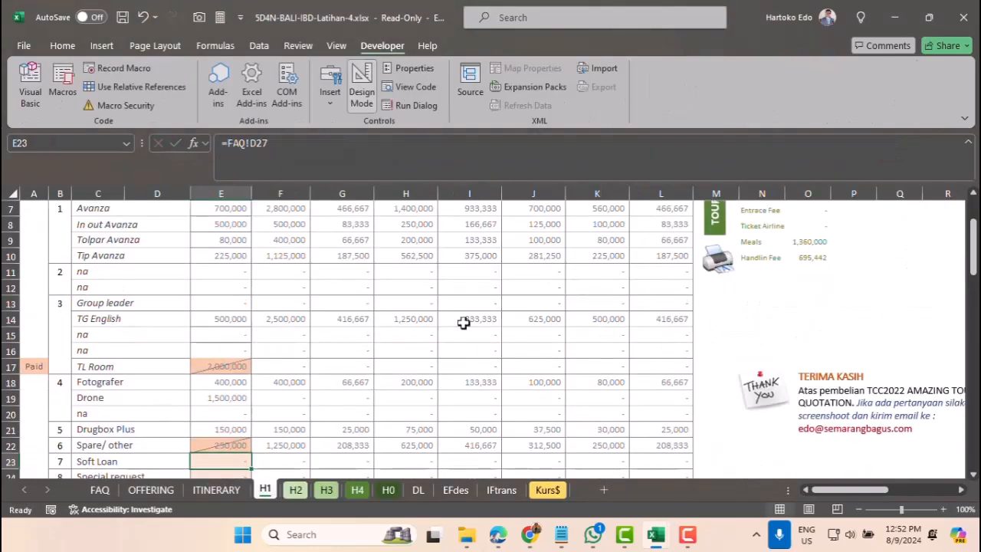
pyautogui.click(229, 444)
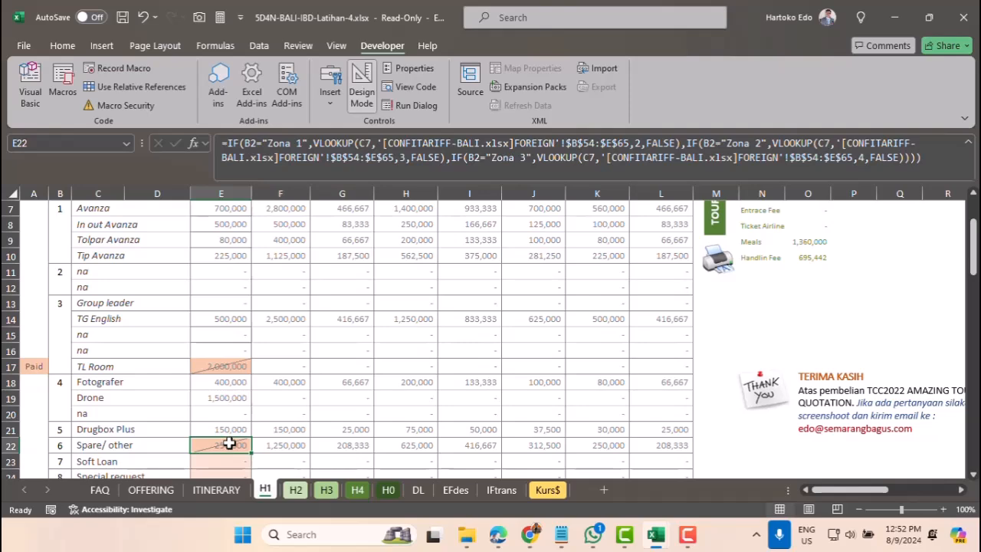
# Set the zone in FAQ's B2 to Zona 1 and check the Spare/other C-rate on H1.
pyautogui.scroll(2, 229, 443)
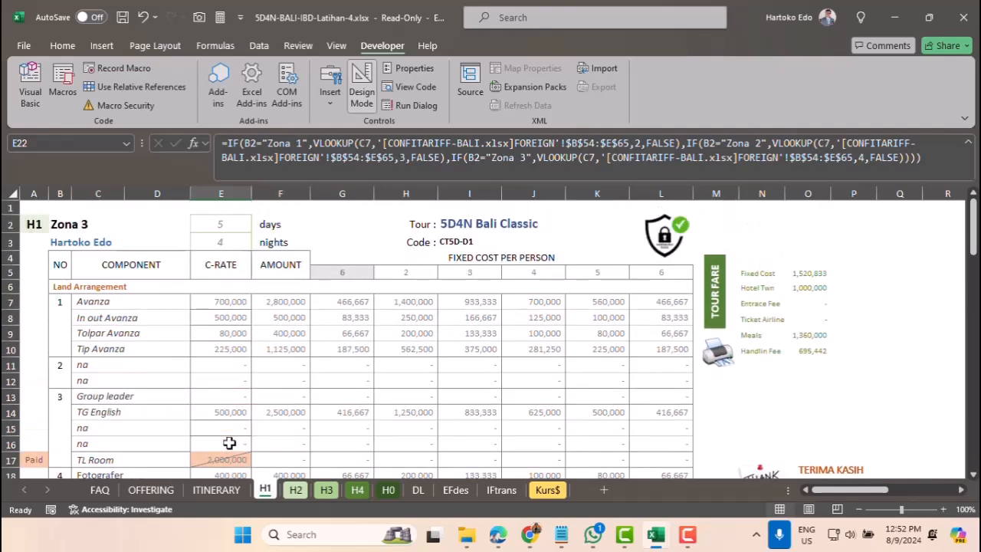
pyautogui.click(98, 494)
pyautogui.click(77, 227)
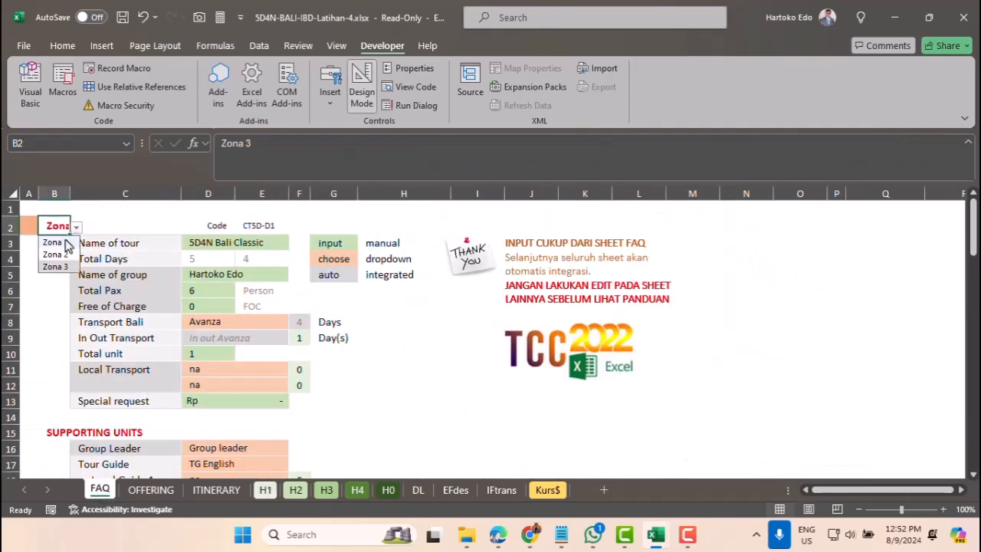
pyautogui.click(55, 244)
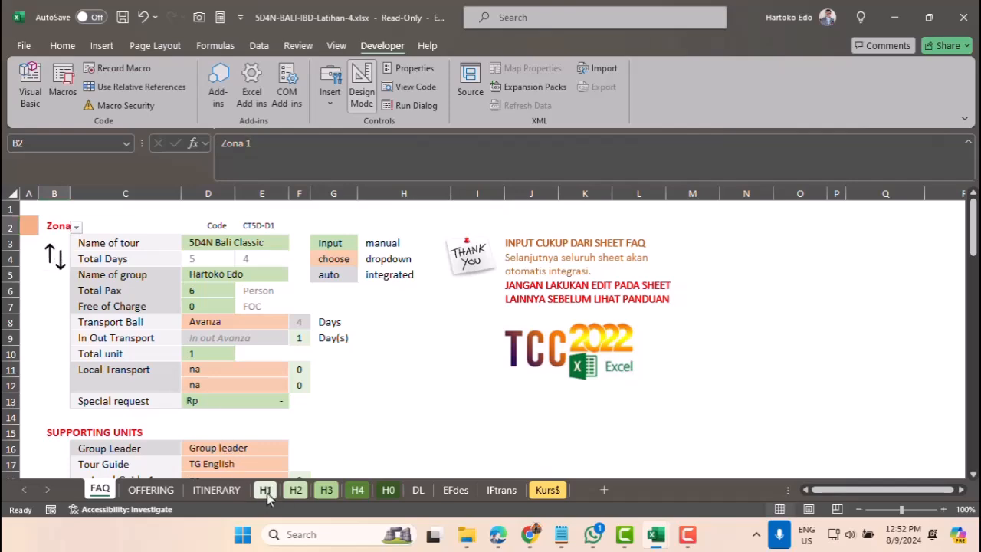
pyautogui.click(266, 493)
pyautogui.scroll(-2, 242, 421)
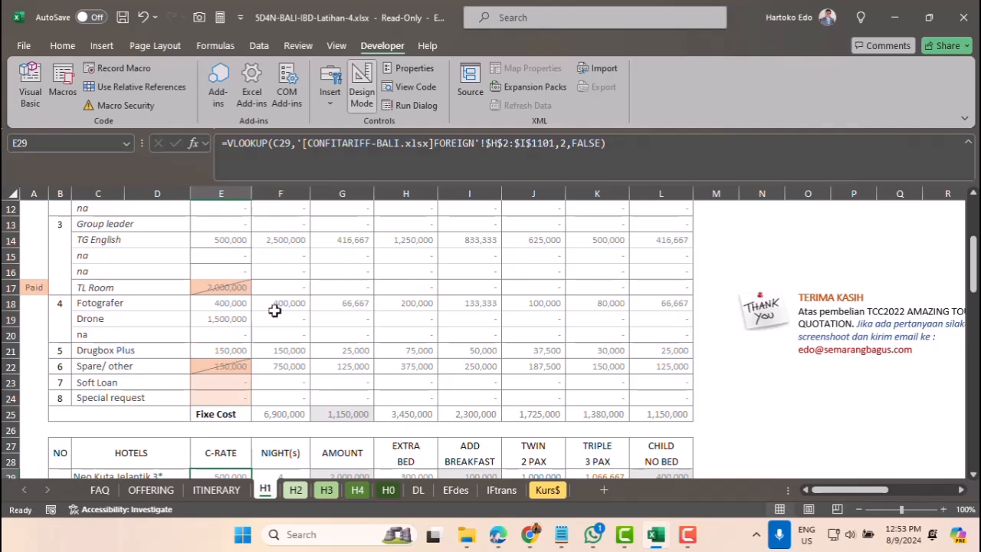
# Copy the C-rate formulas E7:E24 from H1 into H2, starting at E7.
pyautogui.scroll(4, 273, 306)
pyautogui.click(223, 303)
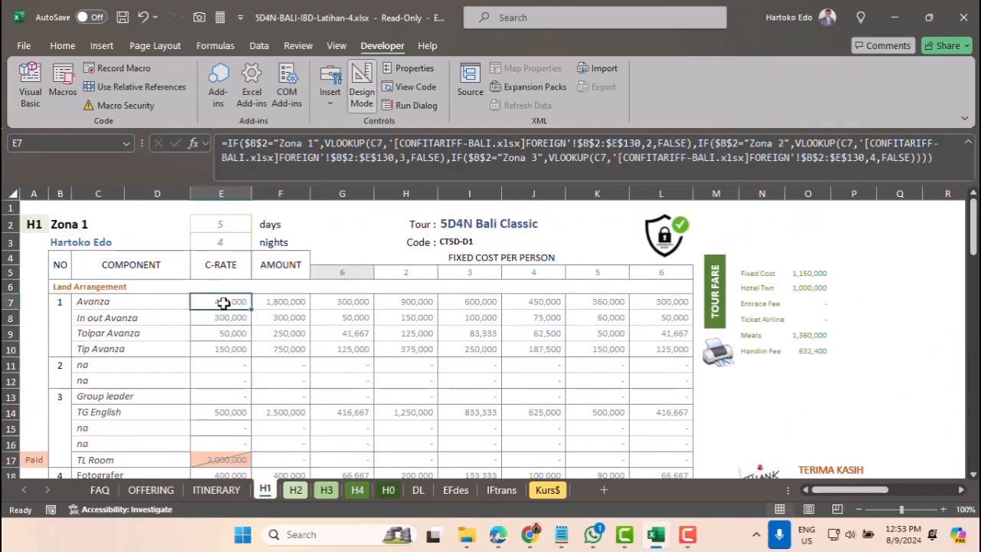
pyautogui.scroll(-4, 223, 302)
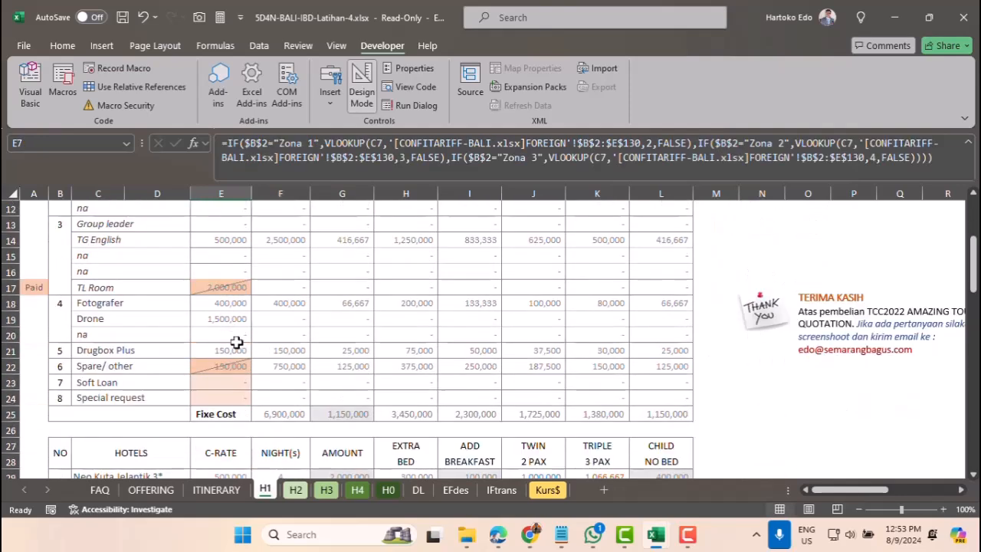
pyautogui.keyDown('shift'); pyautogui.click(222, 399); pyautogui.keyUp('shift')
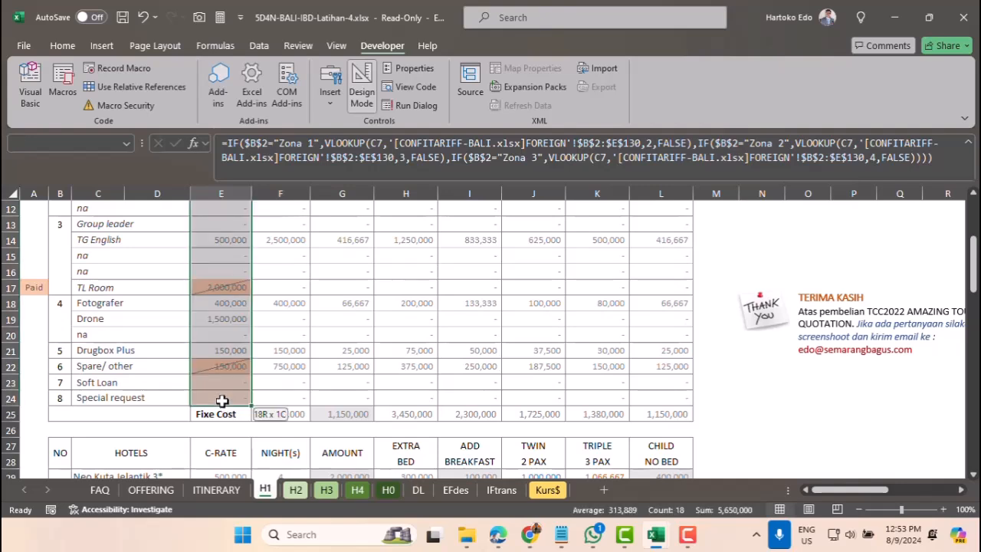
pyautogui.hotkey('ctrl', 'c')
pyautogui.click(295, 492)
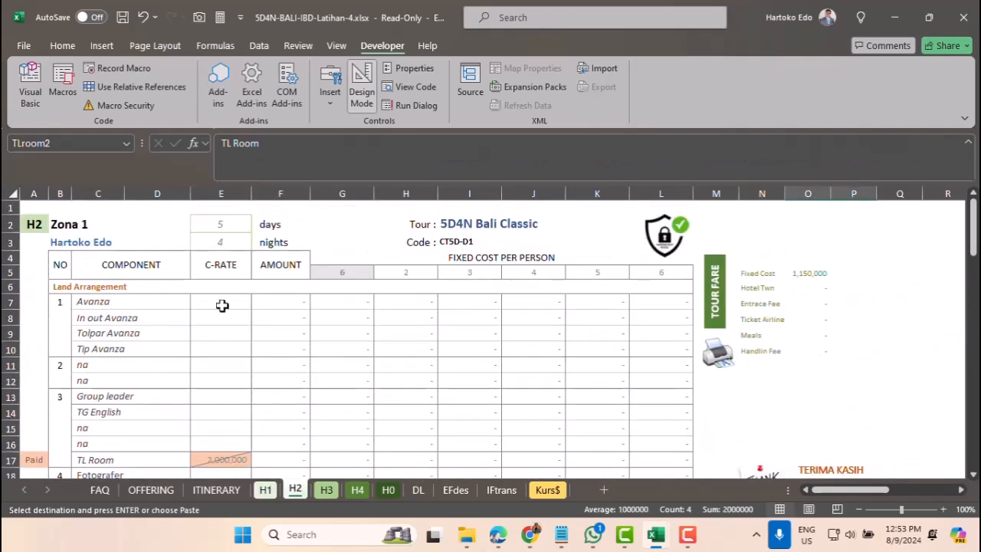
pyautogui.click(221, 305)
pyautogui.press('Return')
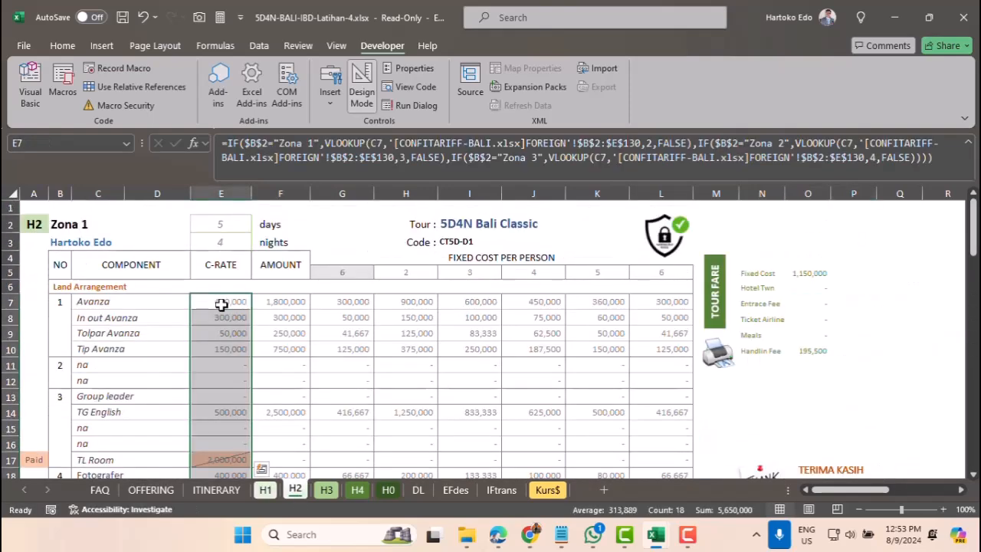
pyautogui.click(222, 305)
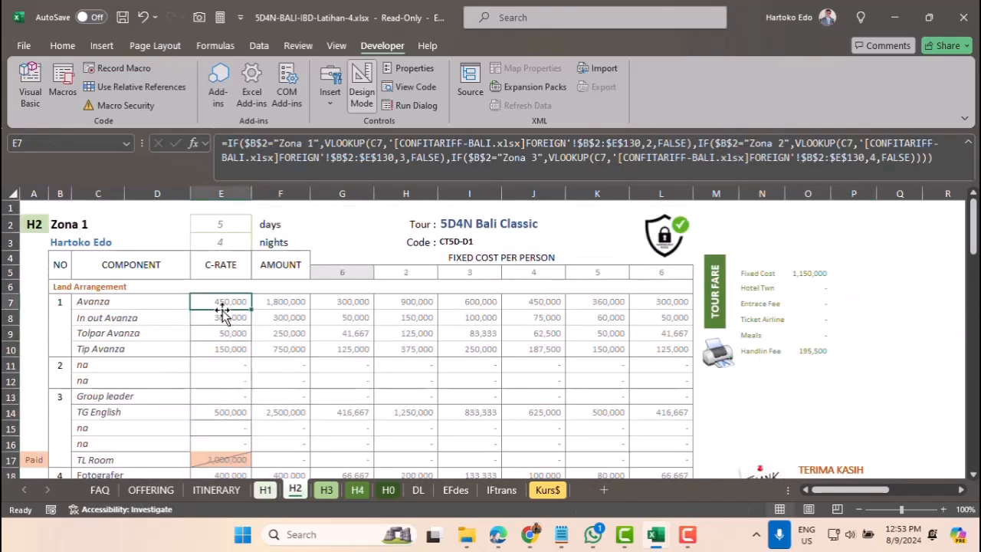
# Change the lookup range in H2's TL Room formula in E17 to TLroom2 and check the Spare/other formula in E22.
pyautogui.click(220, 459)
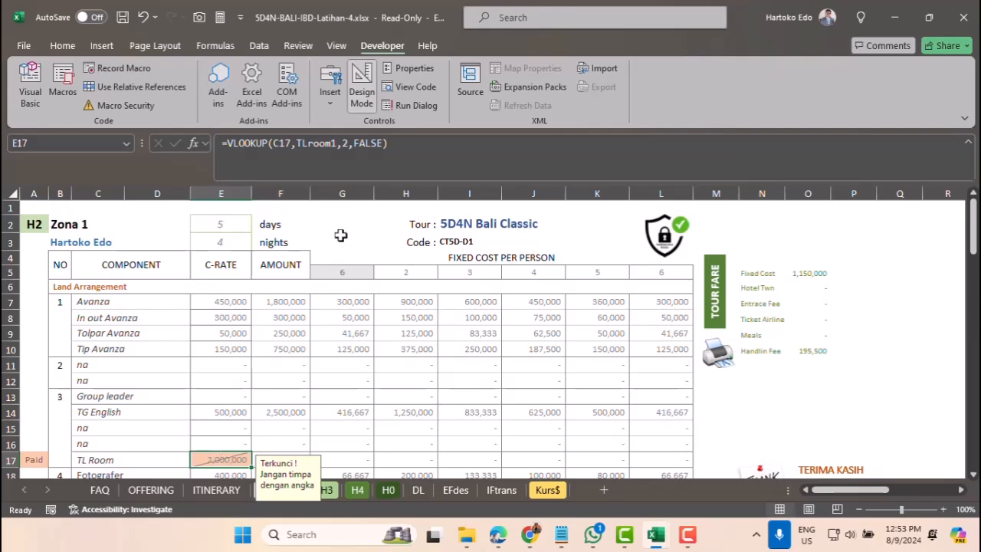
pyautogui.click(331, 144)
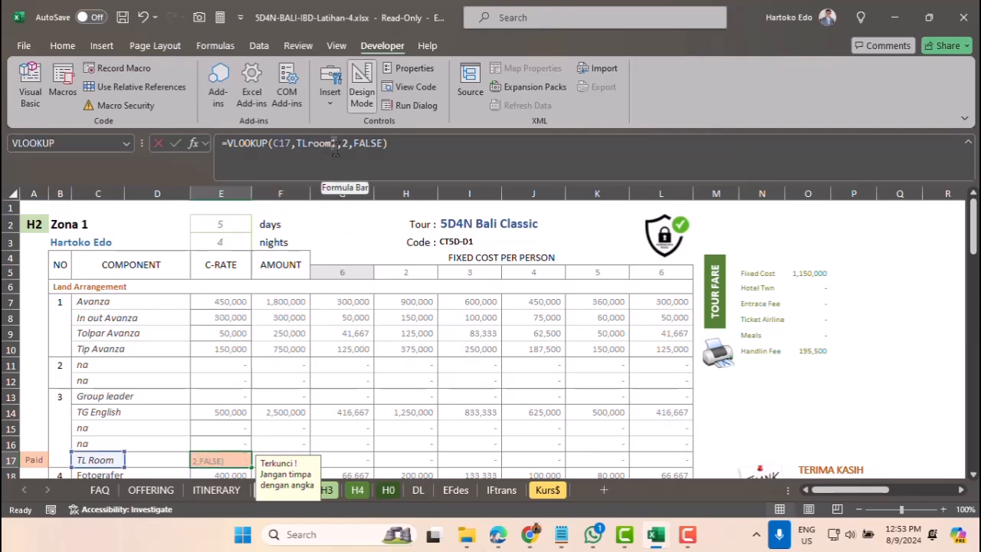
pyautogui.press('BackSpace')
pyautogui.write('2')
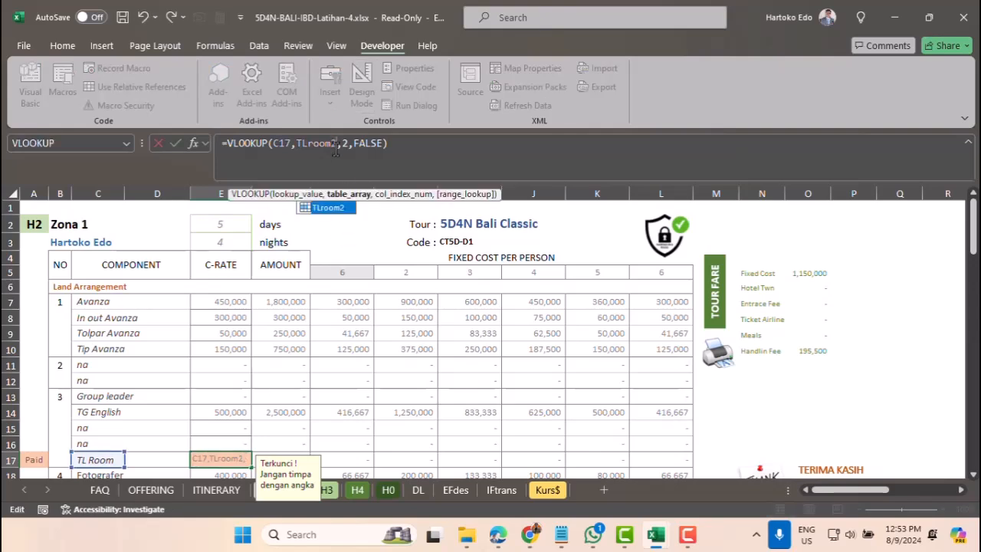
pyautogui.doubleClick(323, 208)
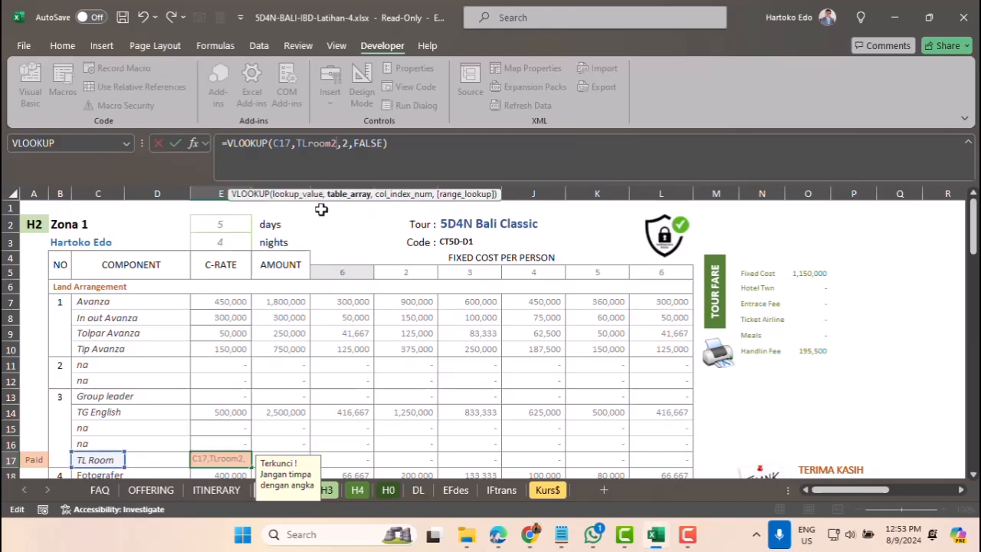
pyautogui.press('Return')
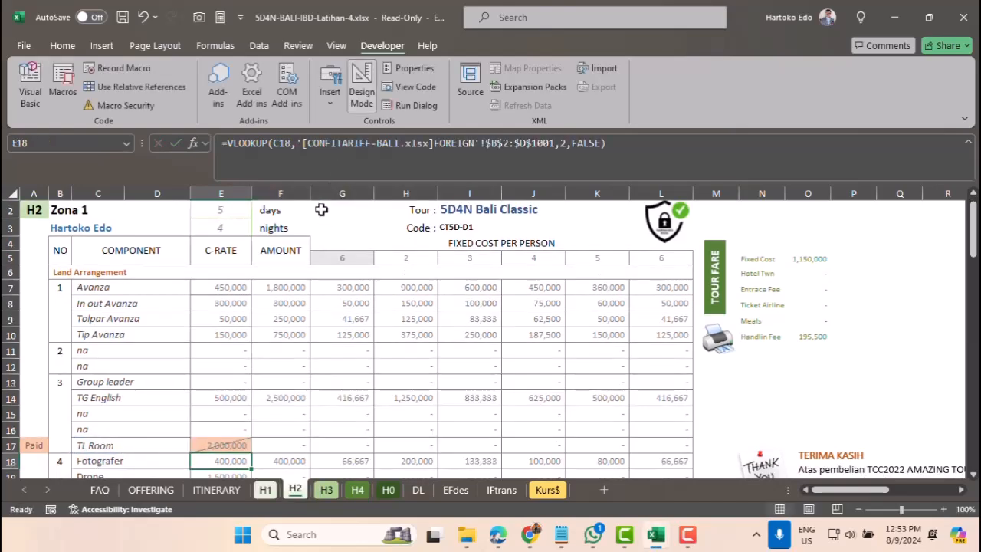
pyautogui.scroll(-3, 319, 214)
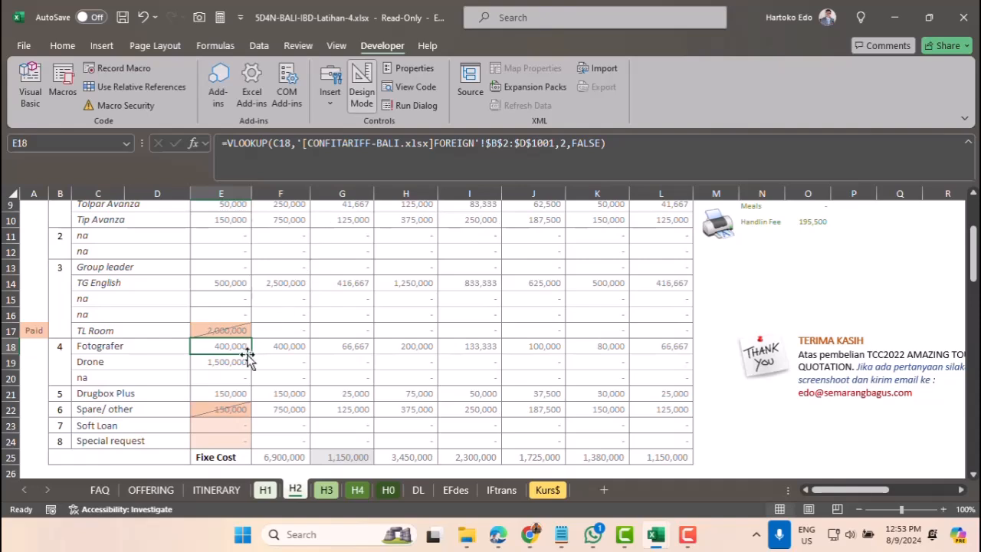
pyautogui.click(220, 411)
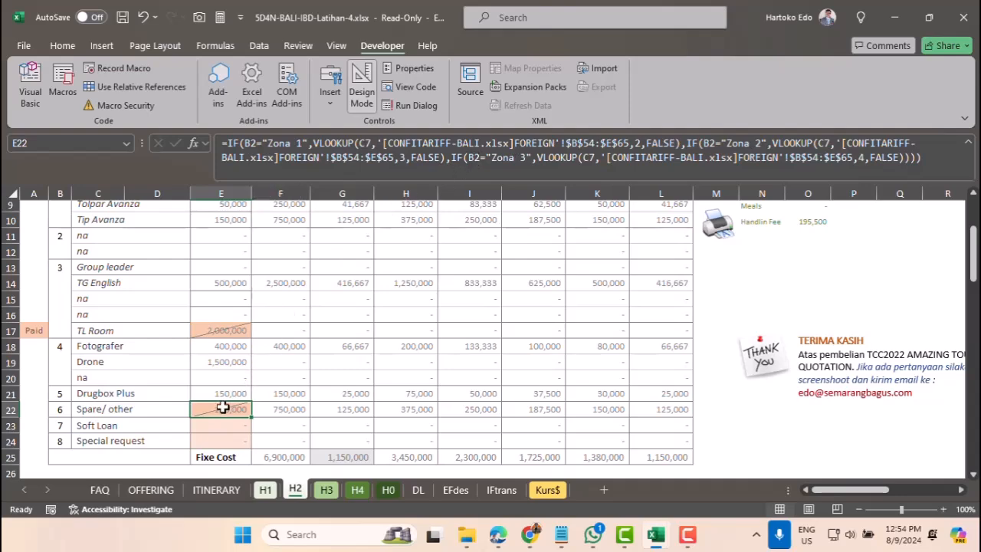
# Copy the C-rate formulas E7:E24 from H2 into H3, starting at E7.
pyautogui.scroll(3, 222, 408)
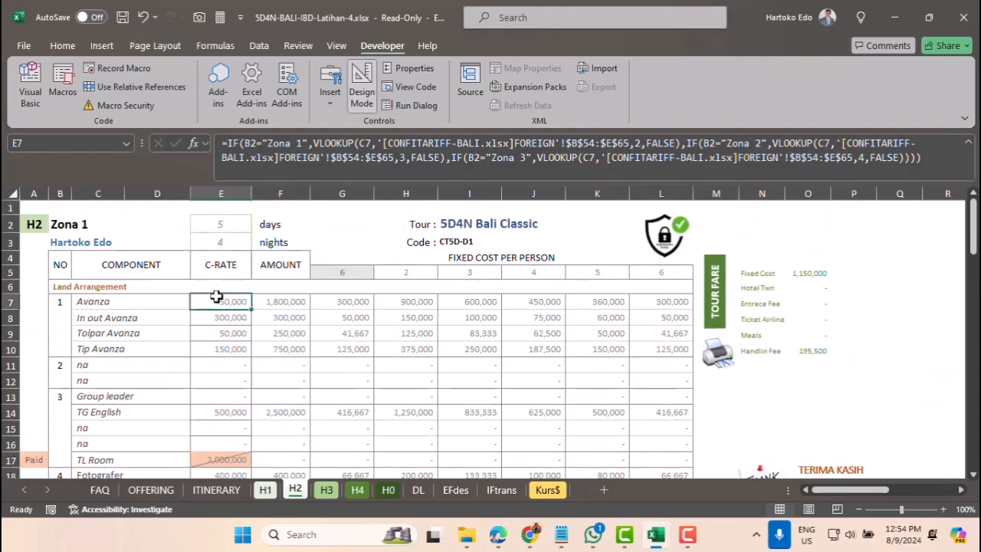
pyautogui.click(217, 299)
pyautogui.scroll(-5, 233, 343)
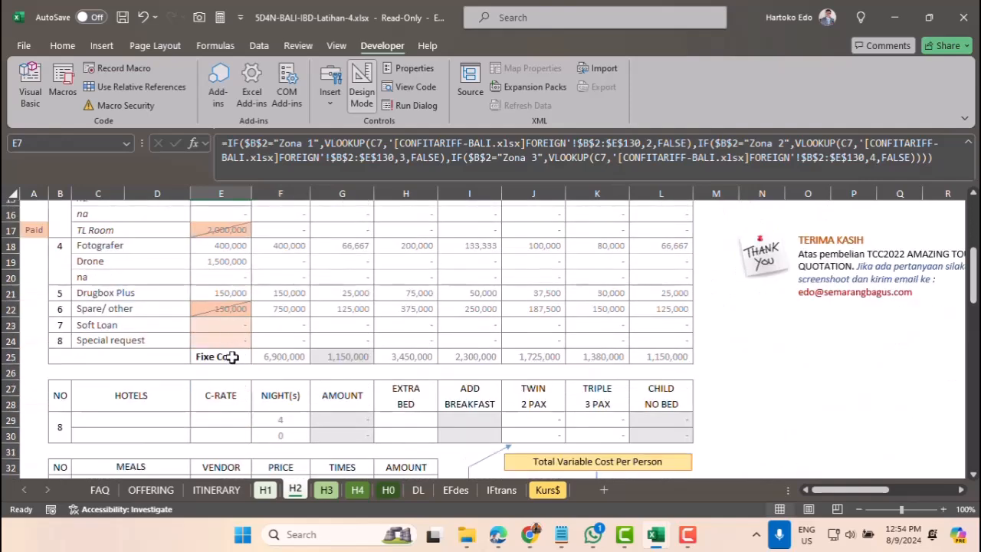
pyautogui.keyDown('shift'); pyautogui.click(232, 339); pyautogui.keyUp('shift')
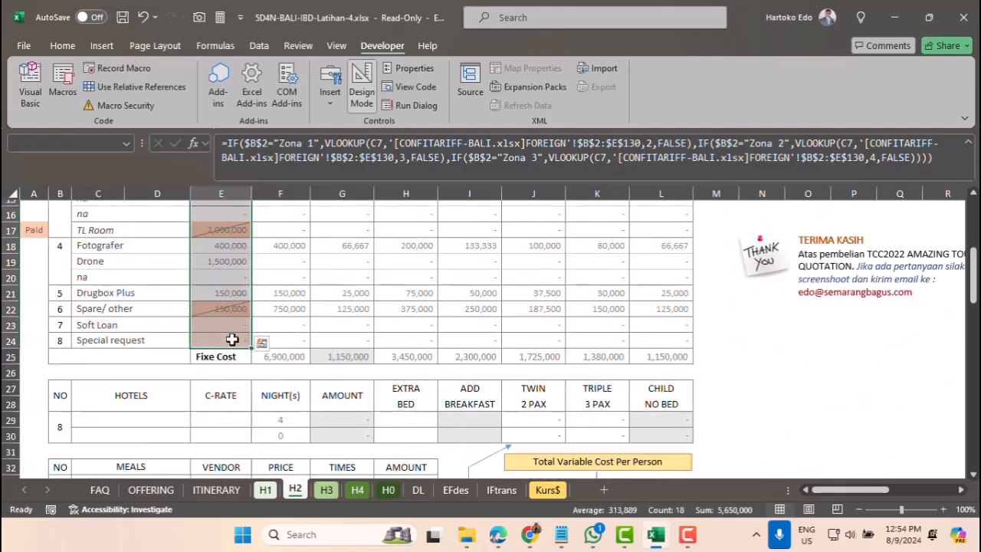
pyautogui.hotkey('ctrl', 'c')
pyautogui.click(326, 490)
pyautogui.scroll(10, 287, 429)
pyautogui.click(218, 301)
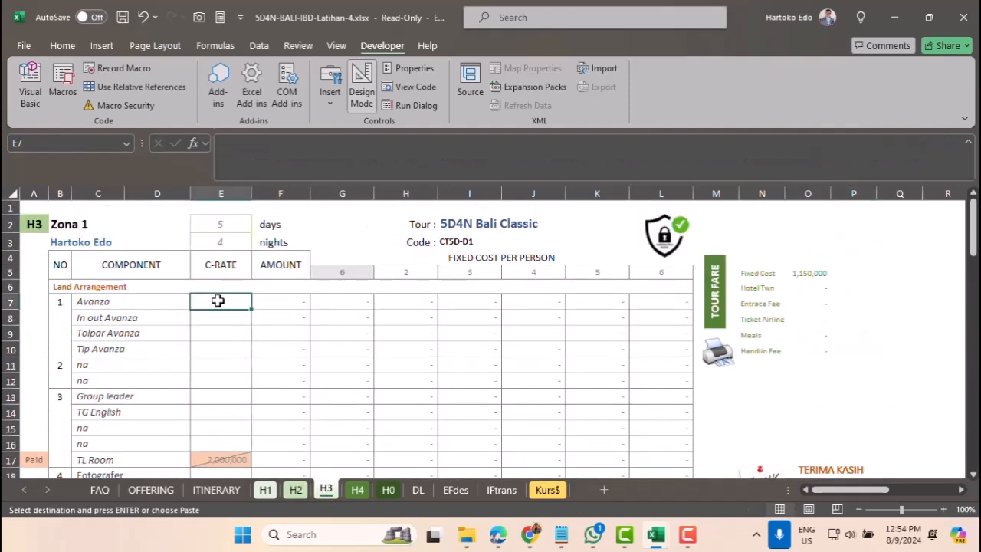
pyautogui.press('Return')
# Change the lookup range in H3's TL Room formula in E17 to TLroom3.
pyautogui.scroll(-1, 234, 408)
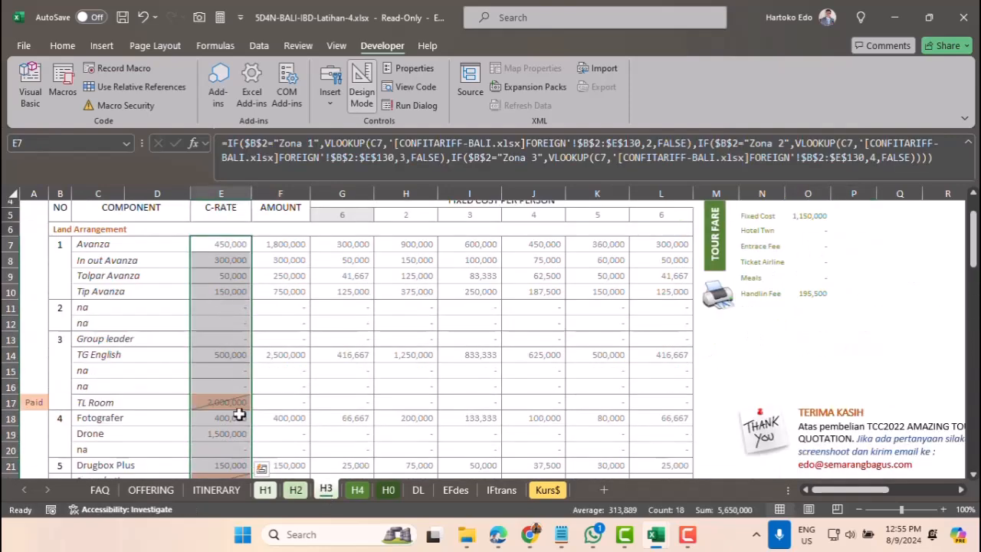
pyautogui.click(222, 405)
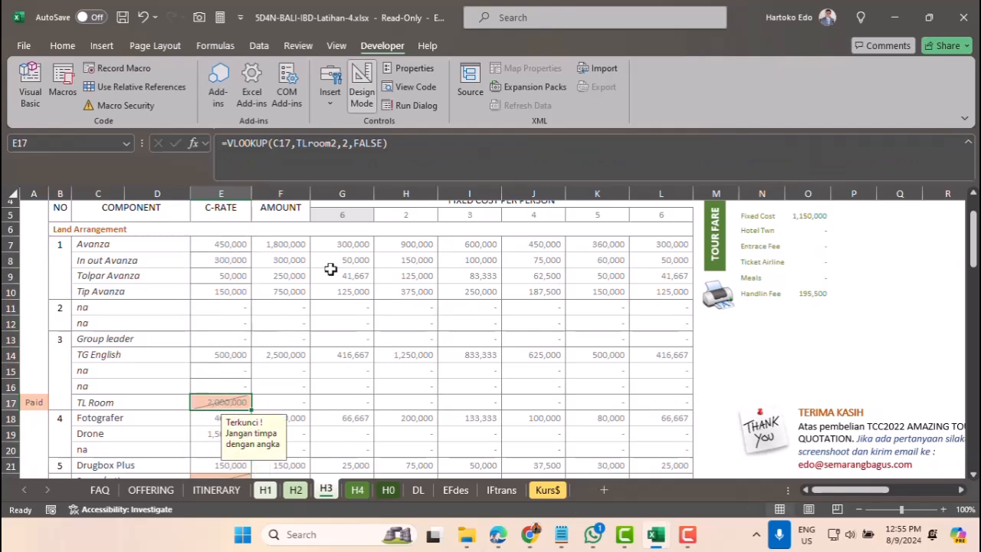
pyautogui.click(331, 145)
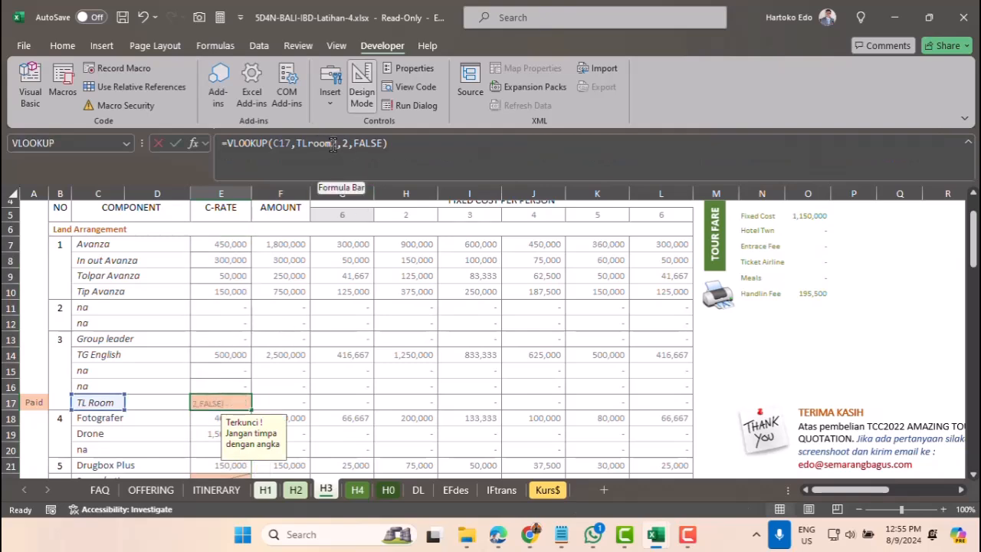
pyautogui.write('3')
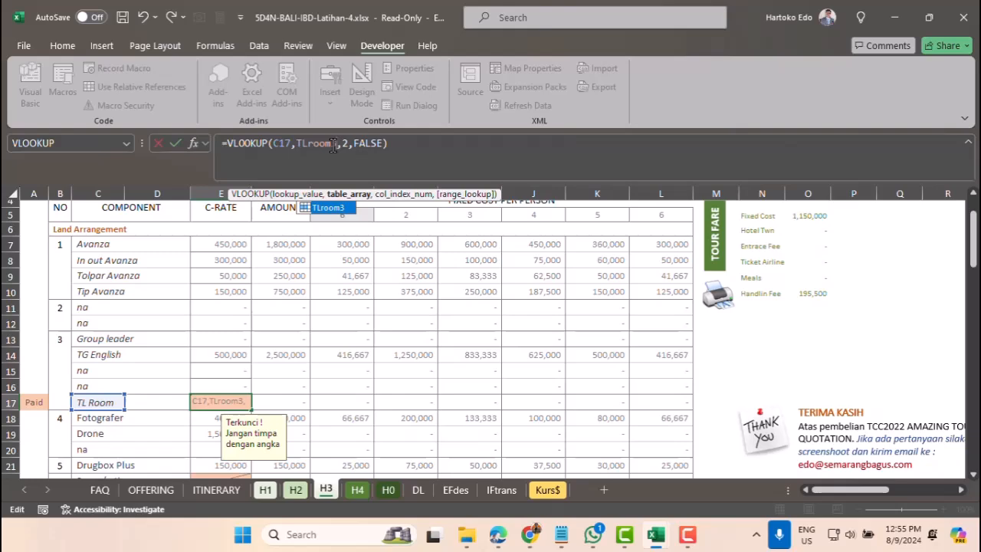
pyautogui.press('Return')
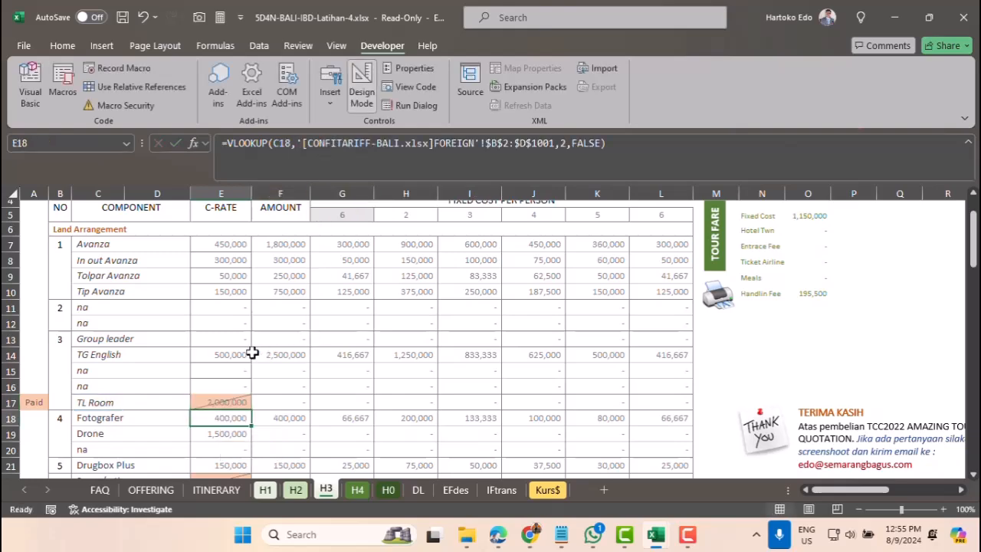
# Copy the C-rate formulas E7:E24 from H3 into H4, starting at E7.
pyautogui.click(222, 243)
pyautogui.scroll(-2, 245, 322)
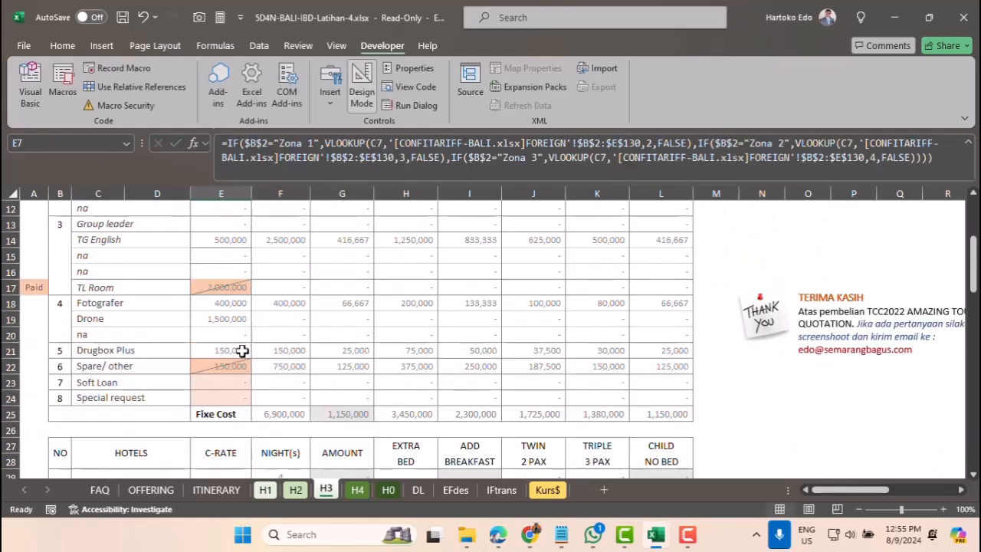
pyautogui.keyDown('shift'); pyautogui.click(228, 395); pyautogui.keyUp('shift')
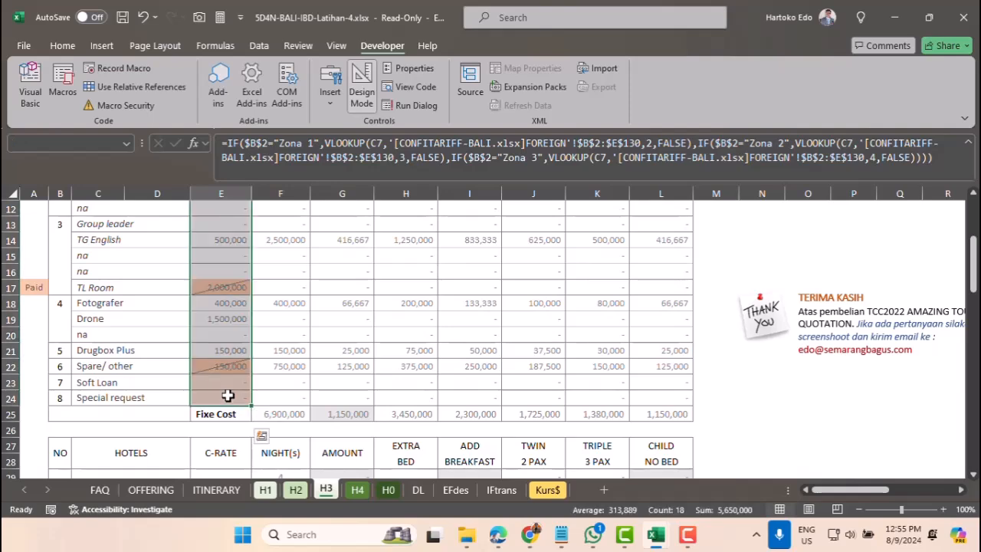
pyautogui.hotkey('ctrl', 'c')
pyautogui.click(358, 489)
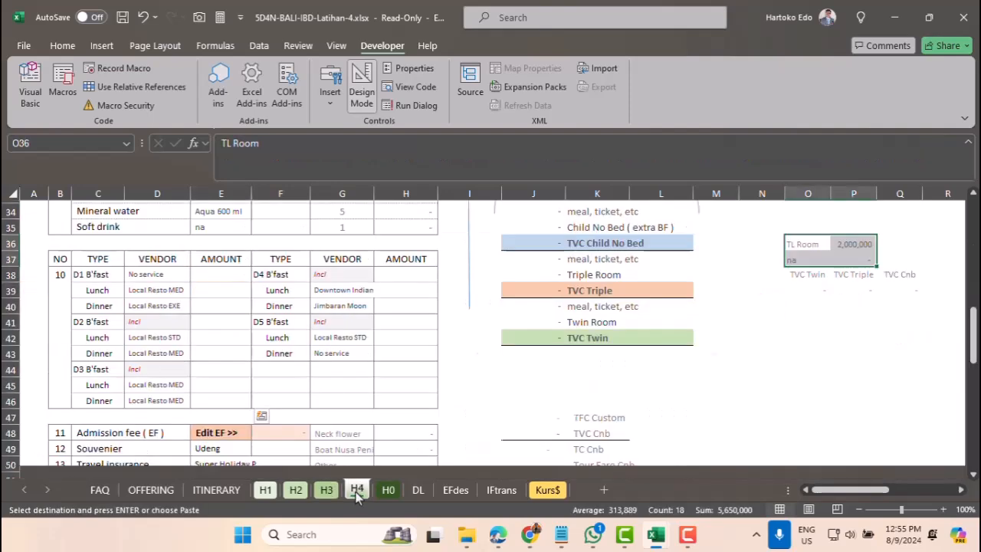
pyautogui.scroll(11, 247, 382)
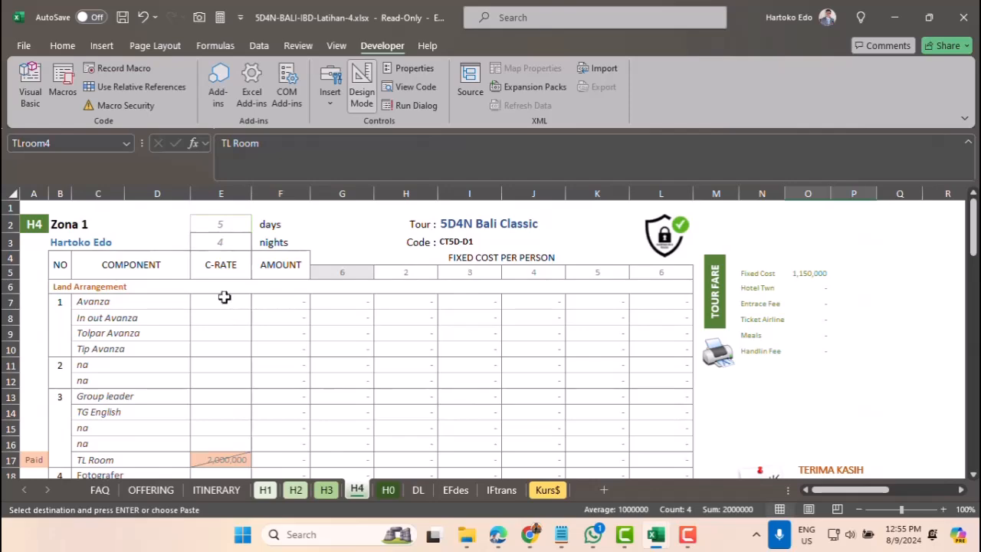
pyautogui.click(223, 299)
pyautogui.press('Return')
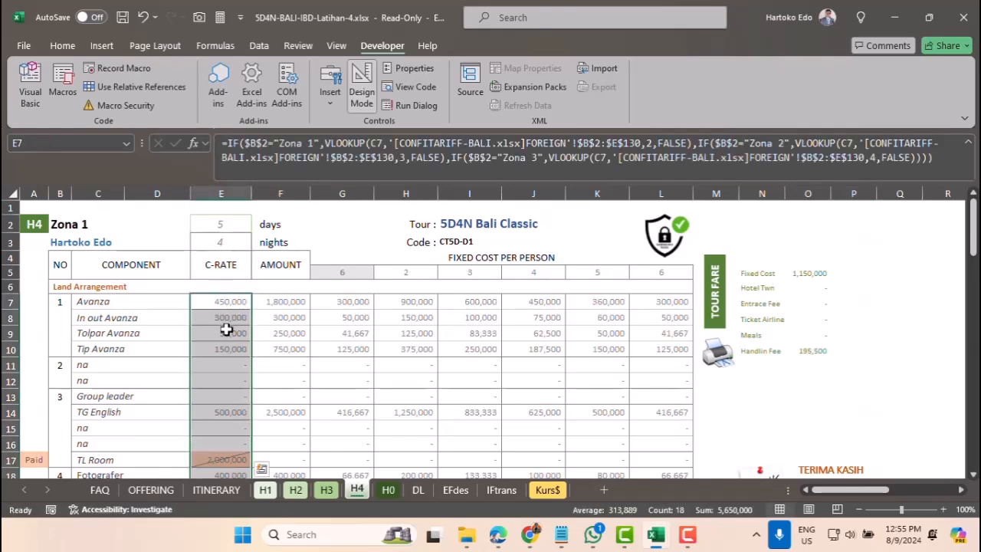
# Change the lookup range in H4's TL Room formula in E17 to TLroom4.
pyautogui.scroll(-2, 228, 357)
pyautogui.click(221, 347)
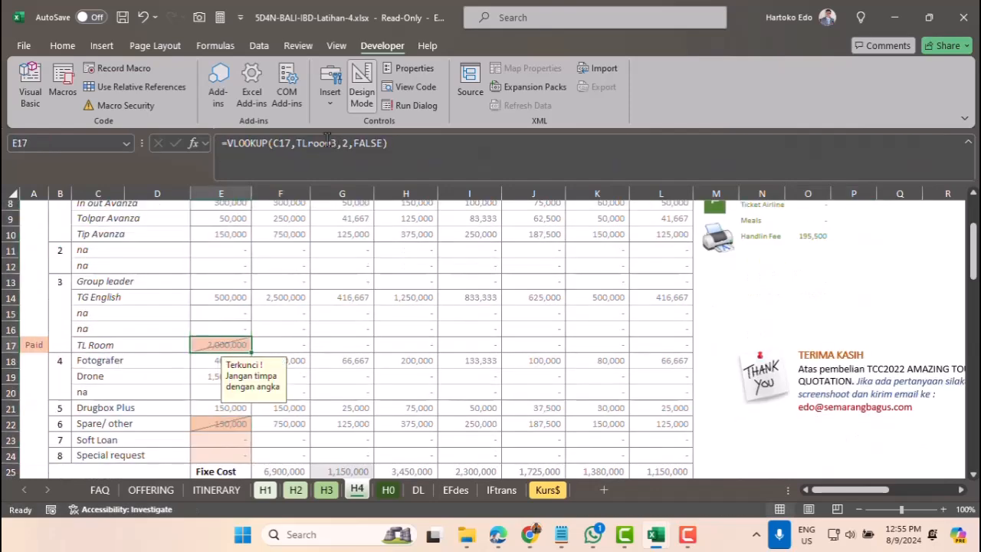
pyautogui.click(334, 144)
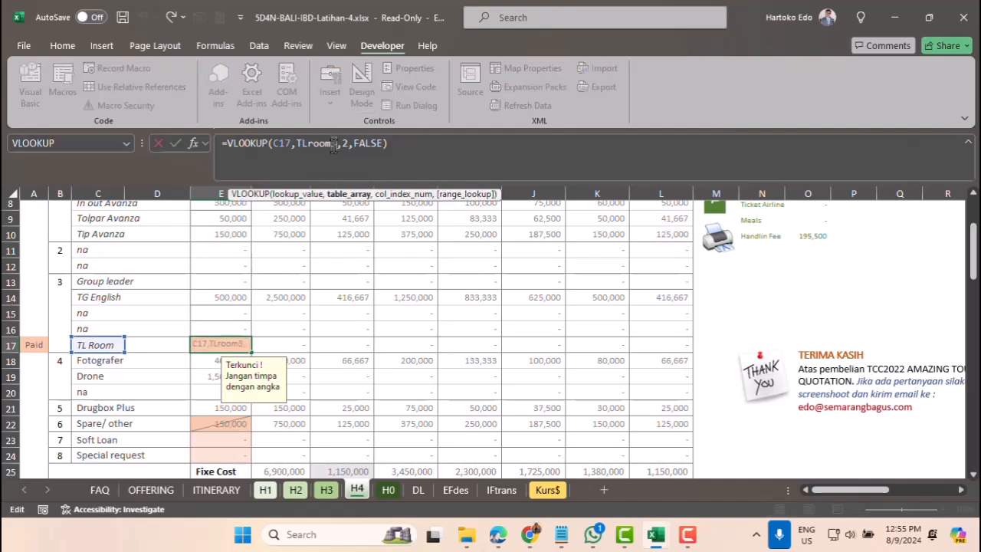
pyautogui.write('3')
pyautogui.press('BackSpace')
pyautogui.write('4')
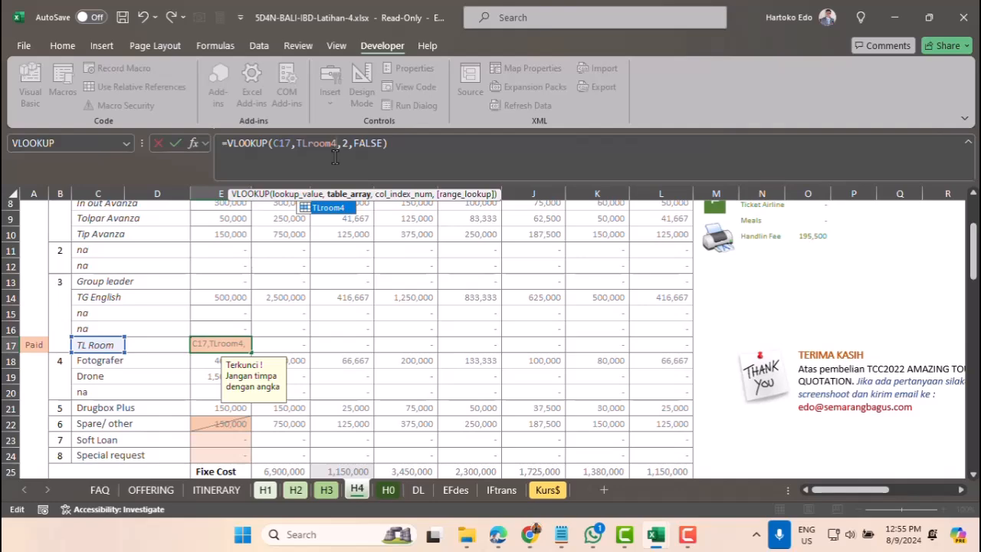
pyautogui.press('Return')
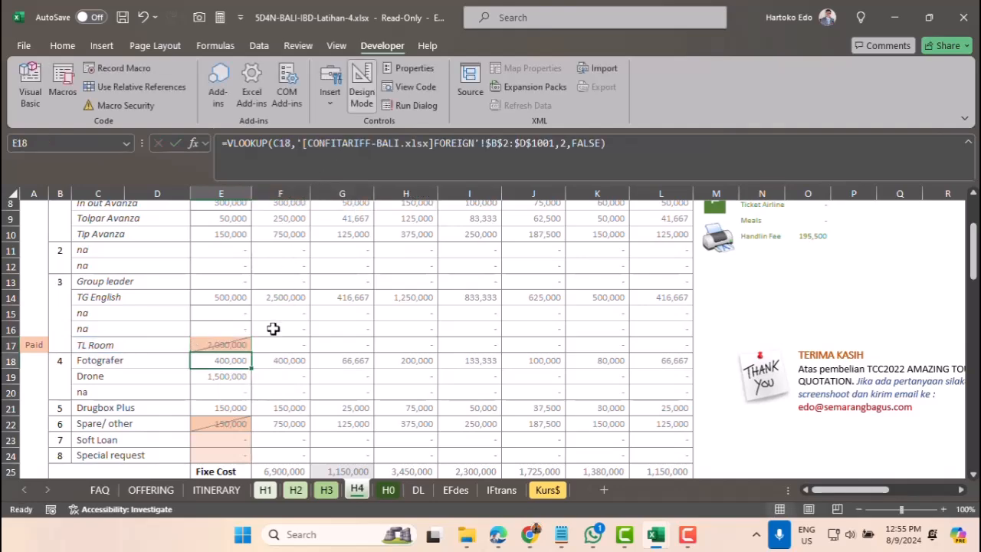
# Copy the C-rate formulas E7:E24 from H4 into H0, starting at E7.
pyautogui.scroll(3, 268, 328)
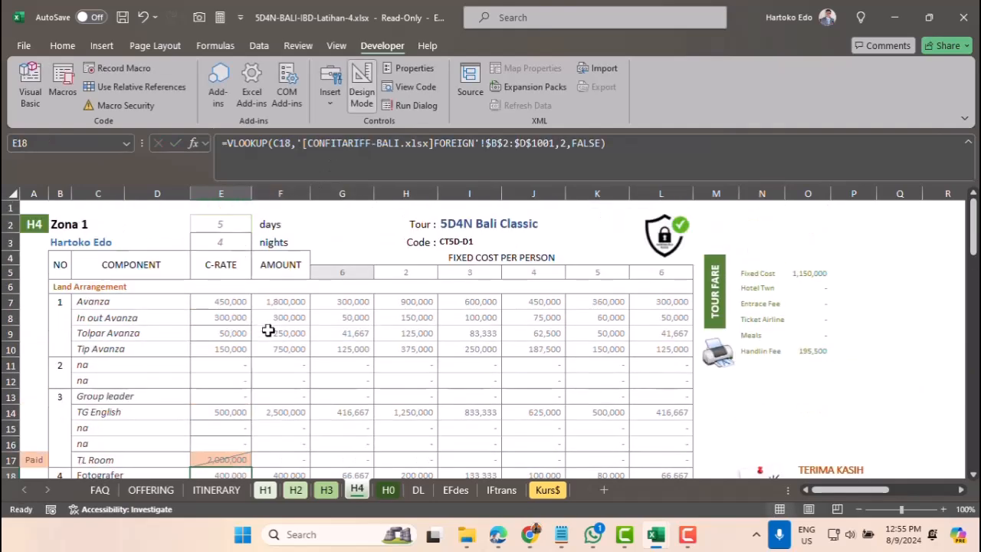
pyautogui.click(221, 302)
pyautogui.scroll(-6, 221, 306)
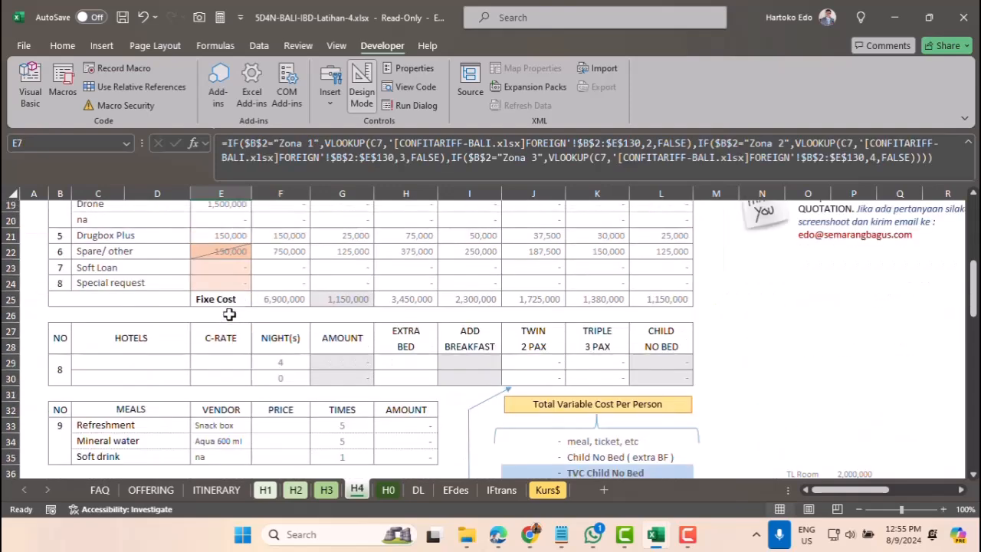
pyautogui.keyDown('shift'); pyautogui.click(230, 283); pyautogui.keyUp('shift')
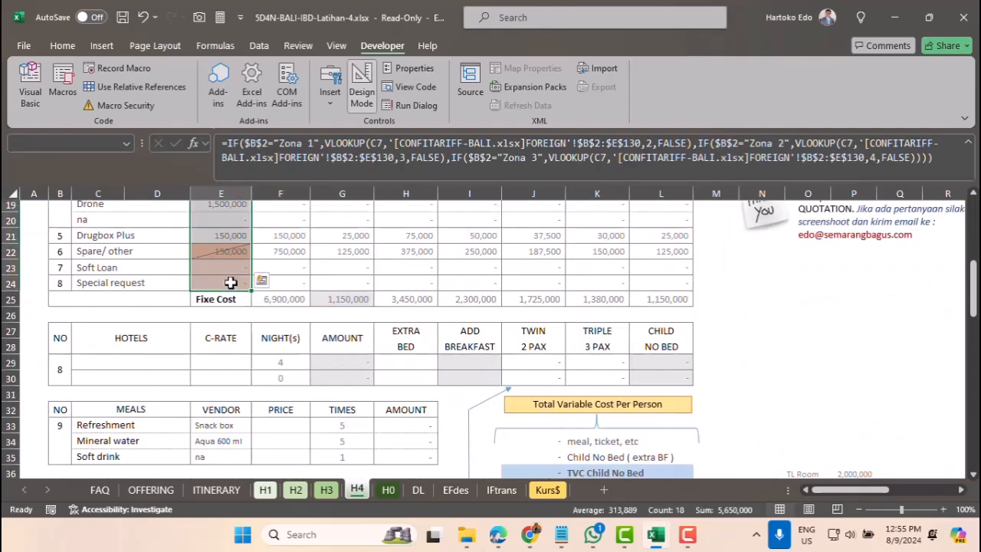
pyautogui.hotkey('ctrl', 'c')
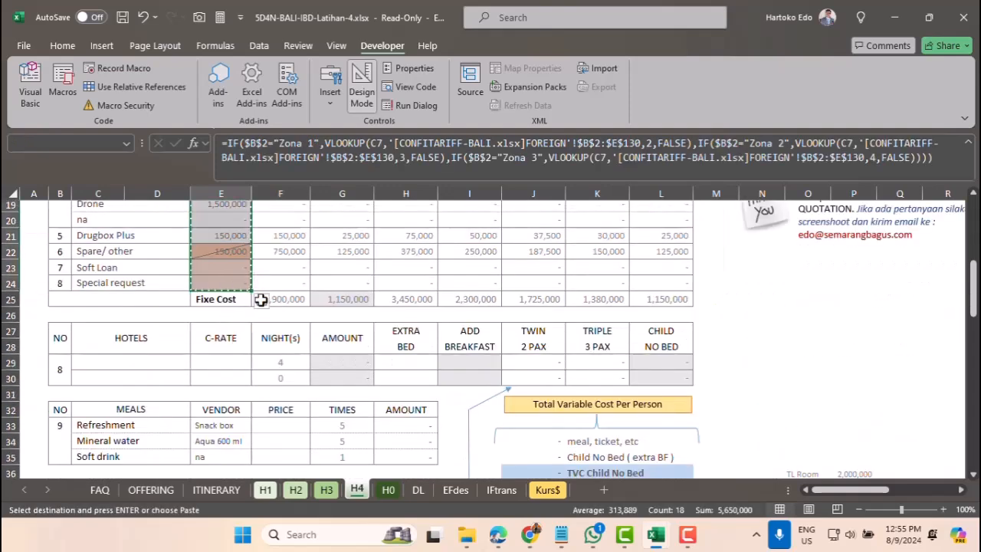
pyautogui.click(387, 491)
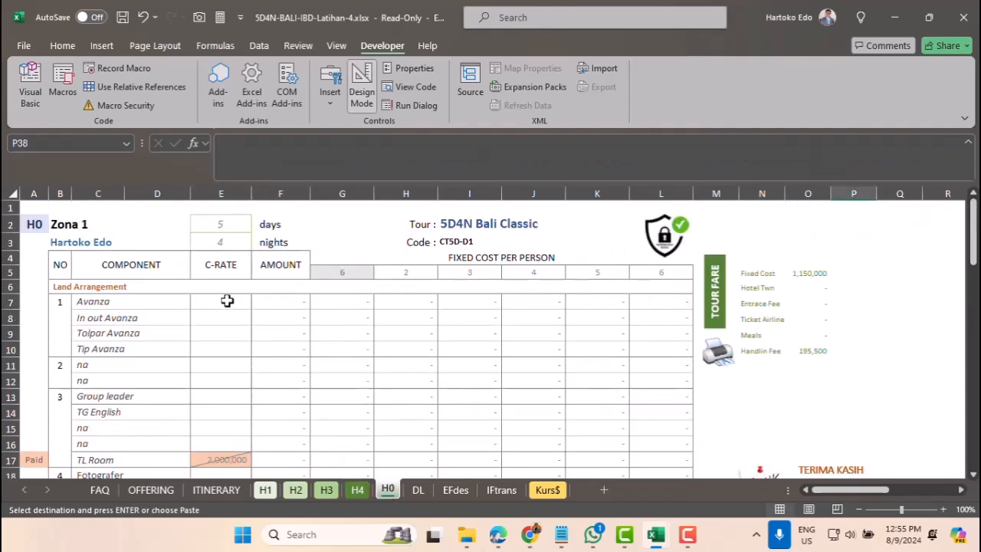
pyautogui.click(227, 300)
pyautogui.press('Return')
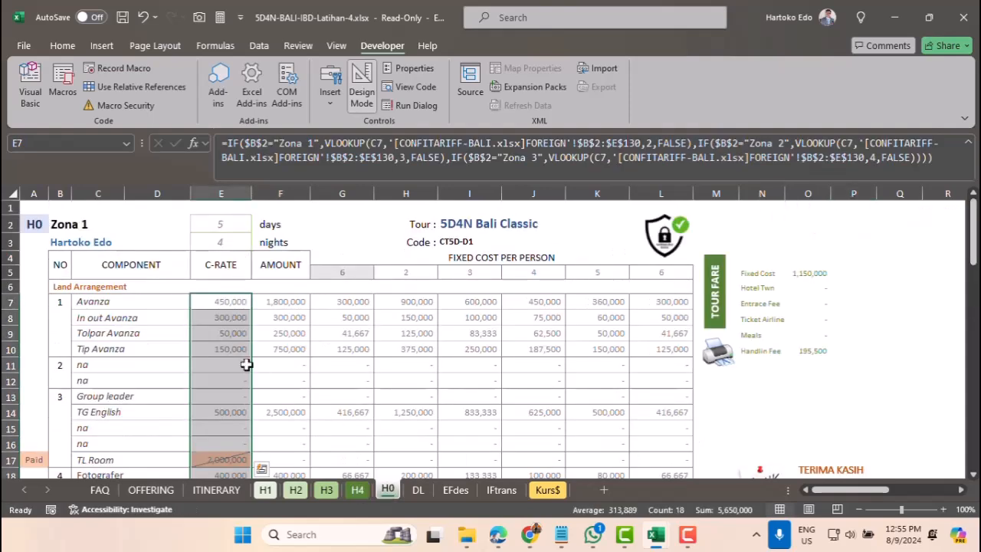
# Change the lookup range in H0's TL Room formula in E17 to TLroom0 and check the Spare/other formula in E22.
pyautogui.click(228, 461)
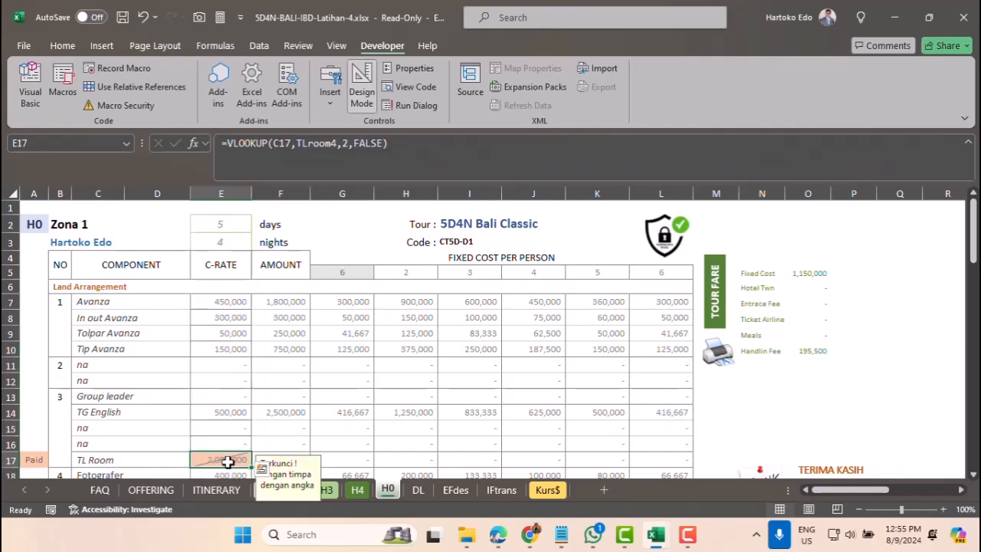
pyautogui.click(331, 142)
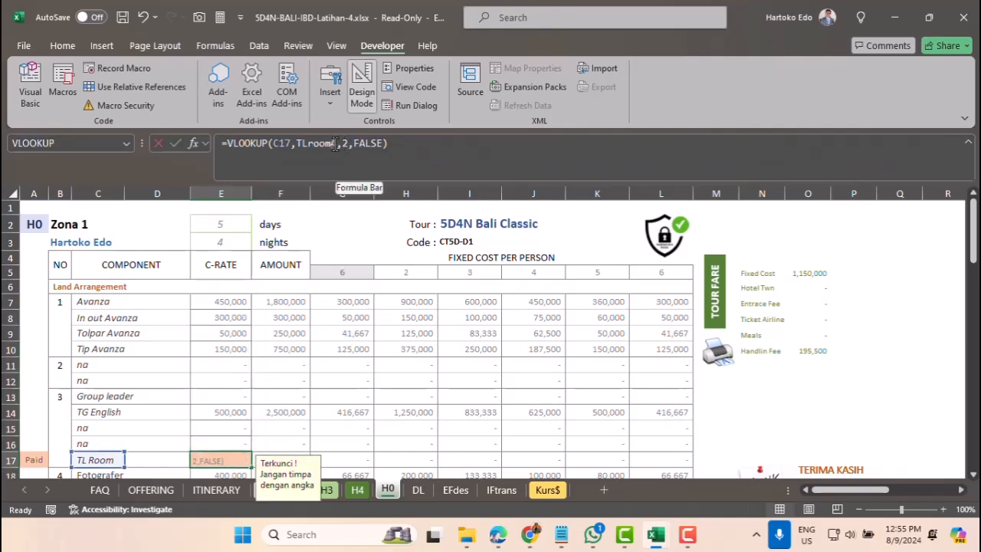
pyautogui.press('BackSpace')
pyautogui.write('0')
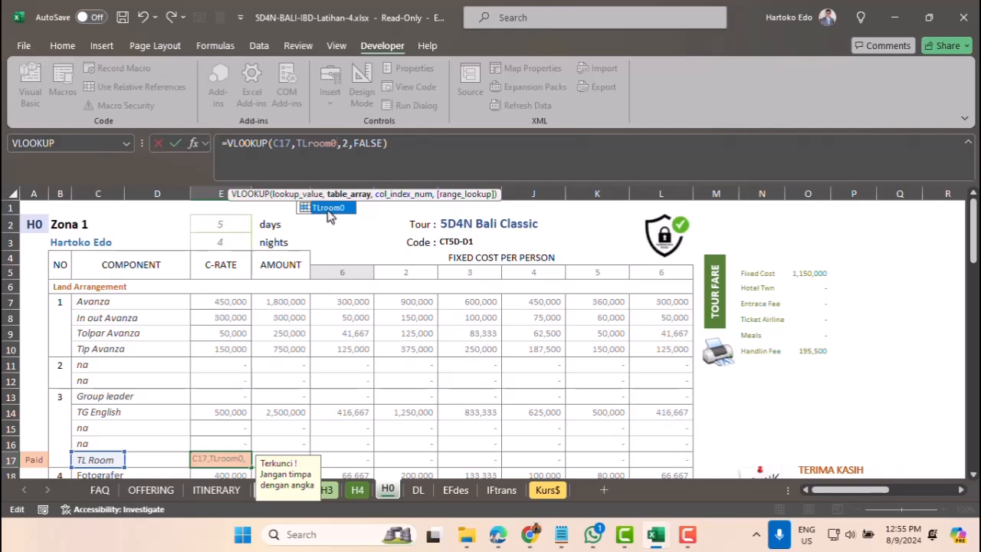
pyautogui.doubleClick(328, 208)
pyautogui.press('Return')
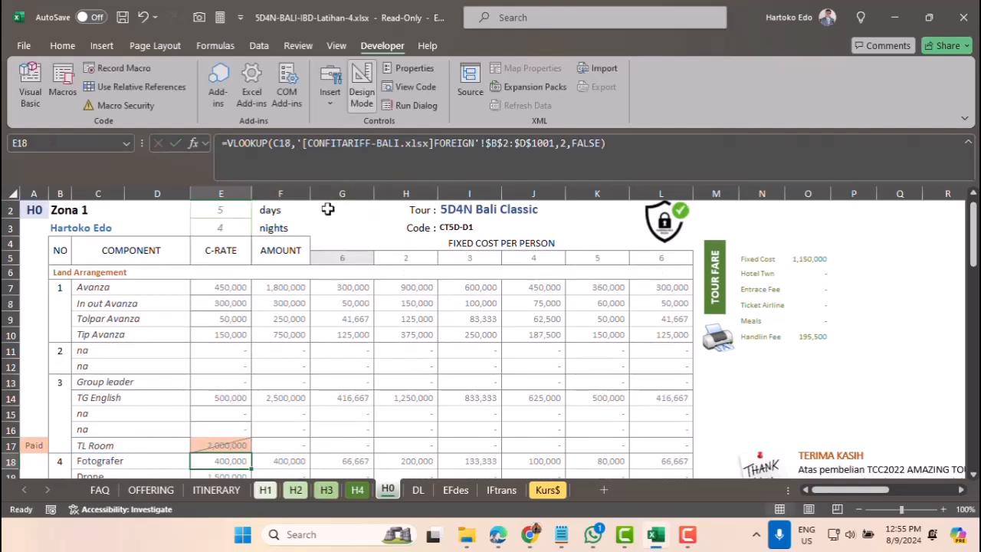
pyautogui.scroll(-3, 326, 209)
pyautogui.click(214, 408)
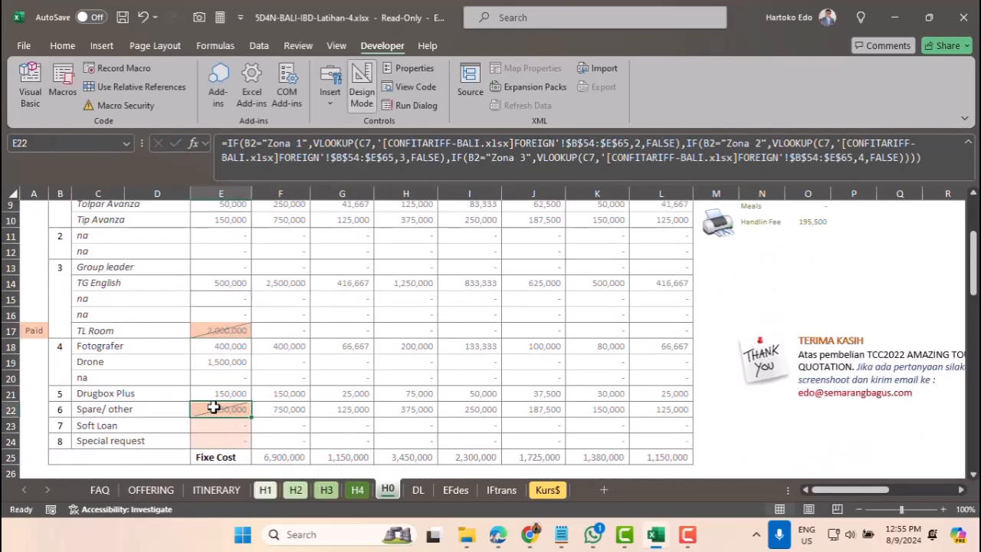
pyautogui.scroll(-1, 214, 408)
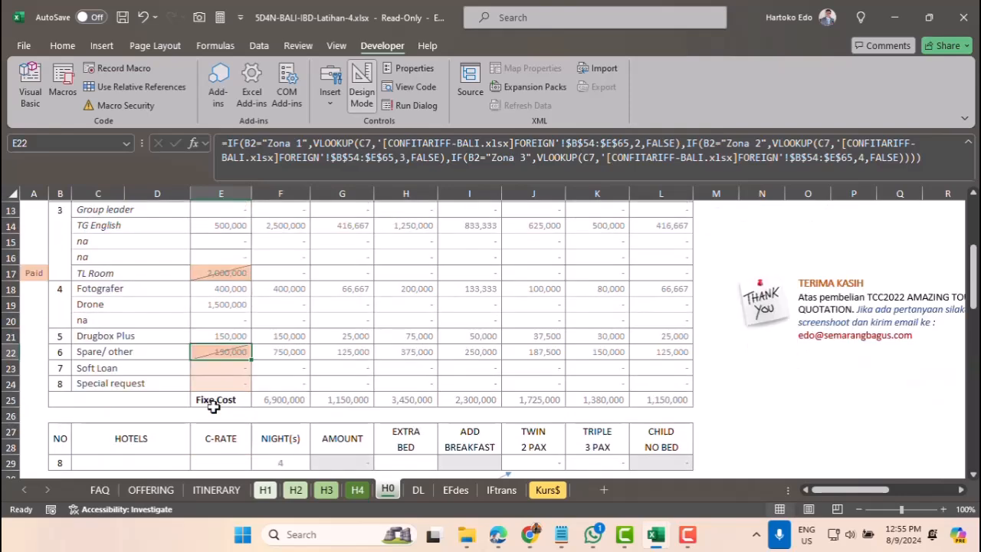
# Check H1's Special request formula in E24 and the first hotel's C-rate formula in E29.
pyautogui.click(265, 490)
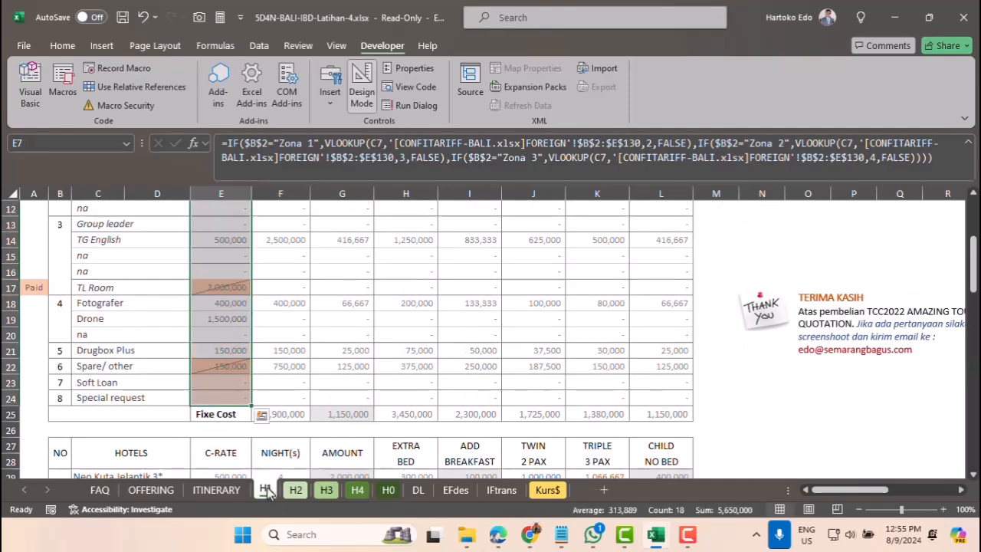
pyautogui.click(224, 397)
pyautogui.scroll(-4, 224, 387)
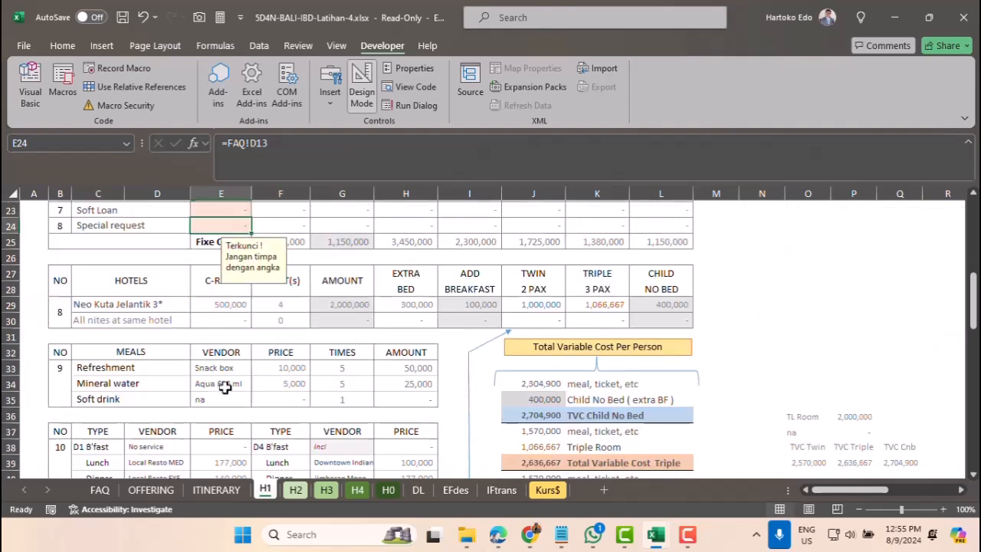
pyautogui.click(227, 305)
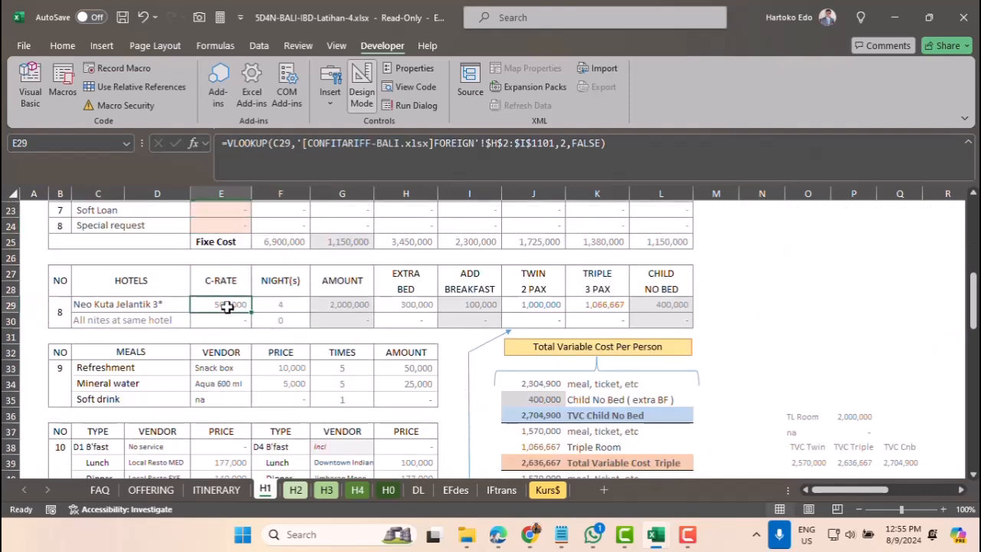
pyautogui.scroll(2, 228, 305)
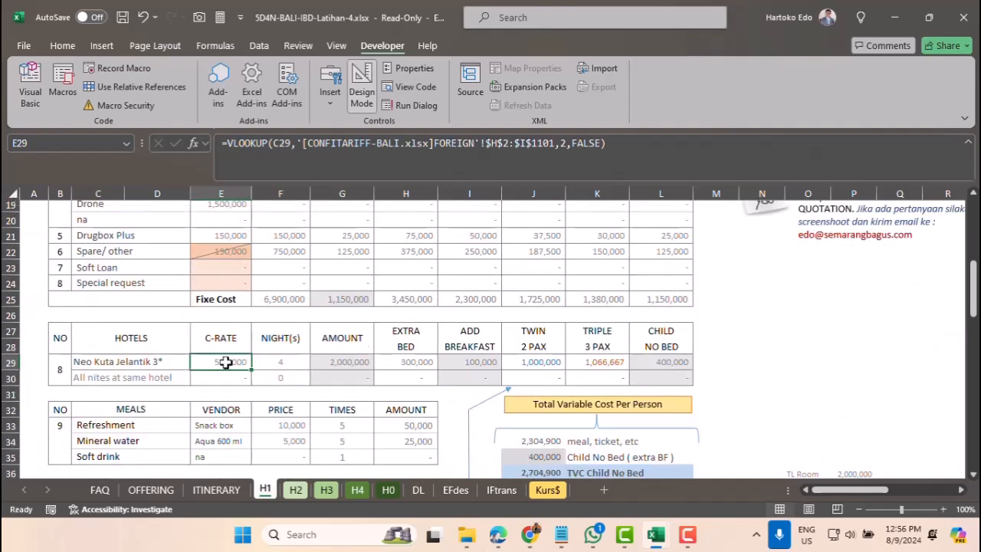
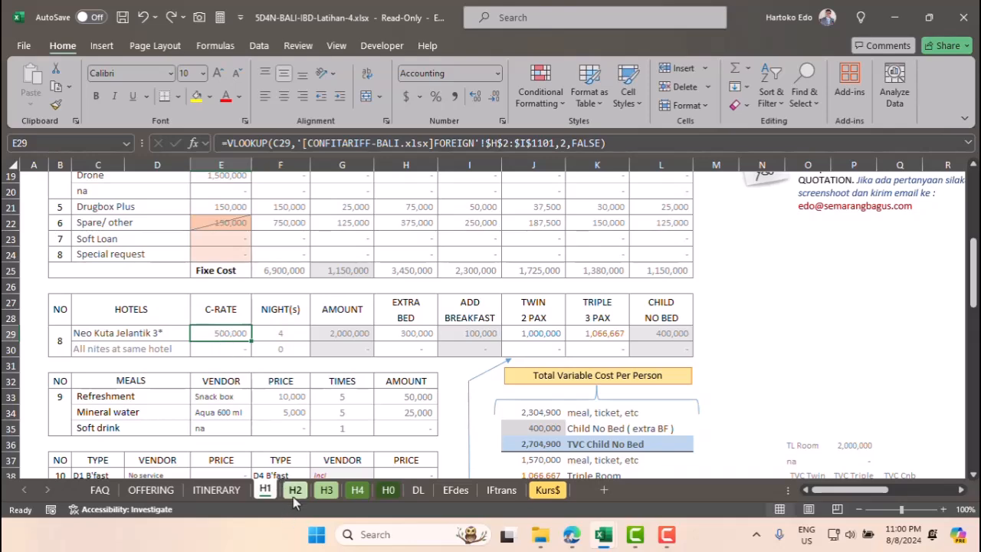
# Link H2's first hotel cell C29 to cell C71 on the FAQ sheet and fill the formula down to C30.
pyautogui.click(294, 495)
pyautogui.click(121, 392)
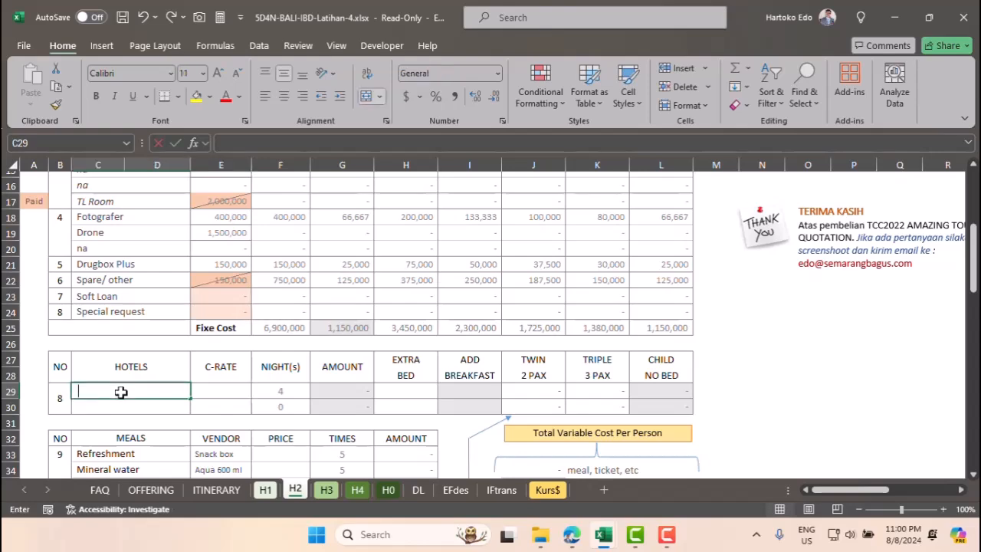
pyautogui.write('=')
pyautogui.click(99, 490)
pyautogui.scroll(-4, 192, 404)
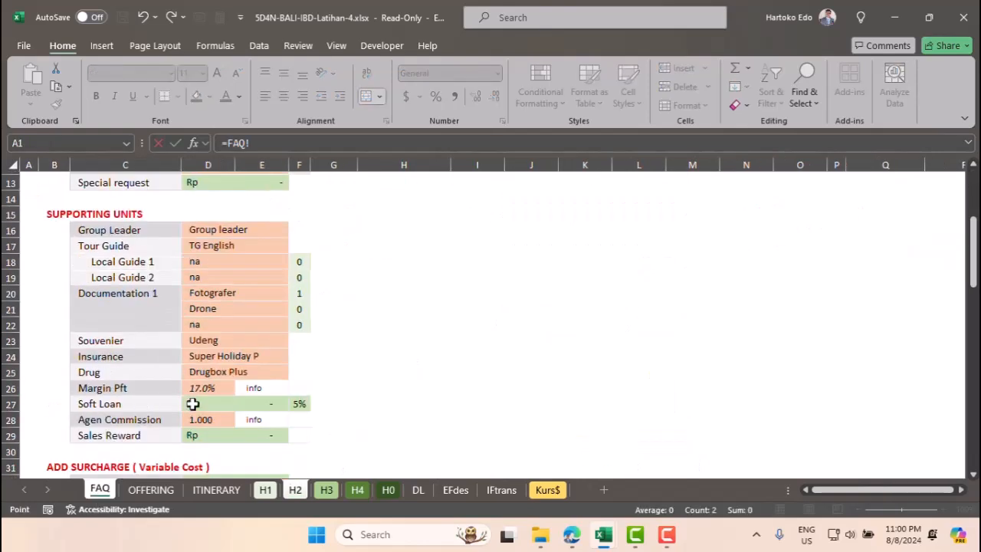
pyautogui.scroll(-16, 192, 404)
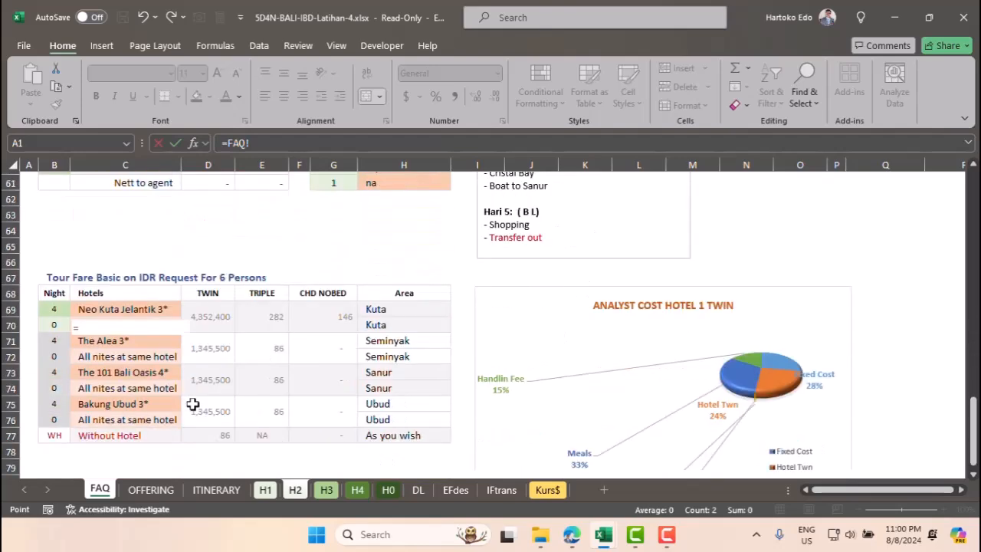
pyautogui.click(112, 342)
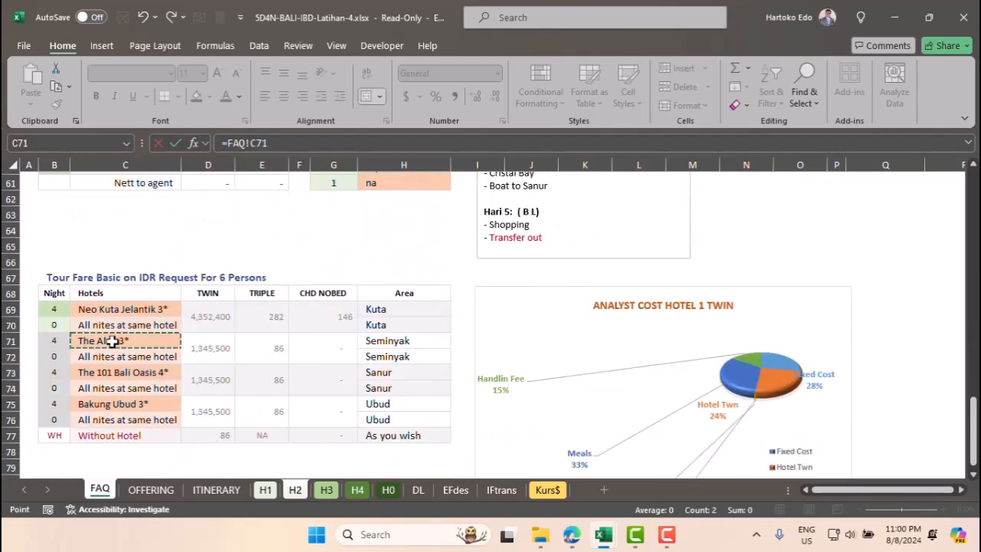
pyautogui.press('Return')
pyautogui.click(139, 390)
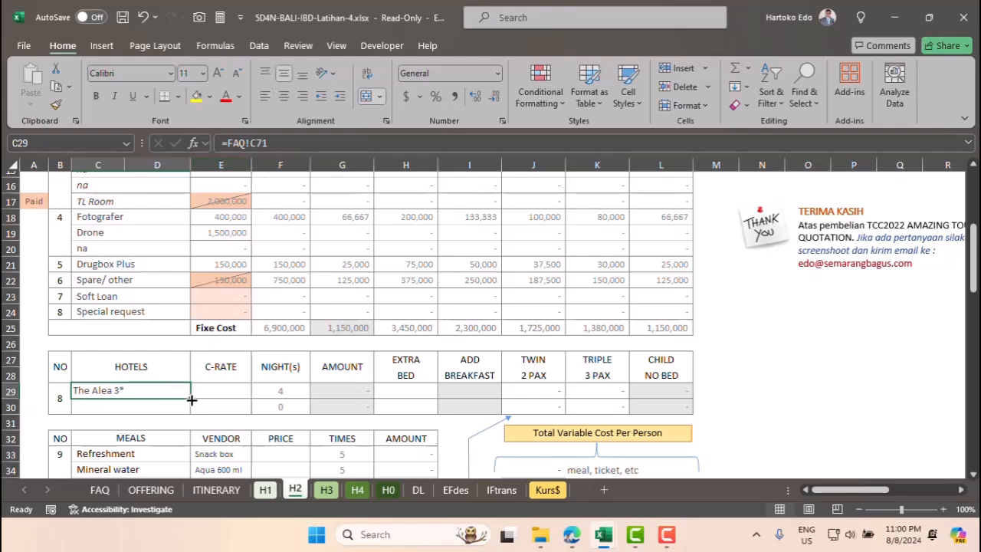
pyautogui.moveTo(186, 400); pyautogui.dragTo(145, 407)
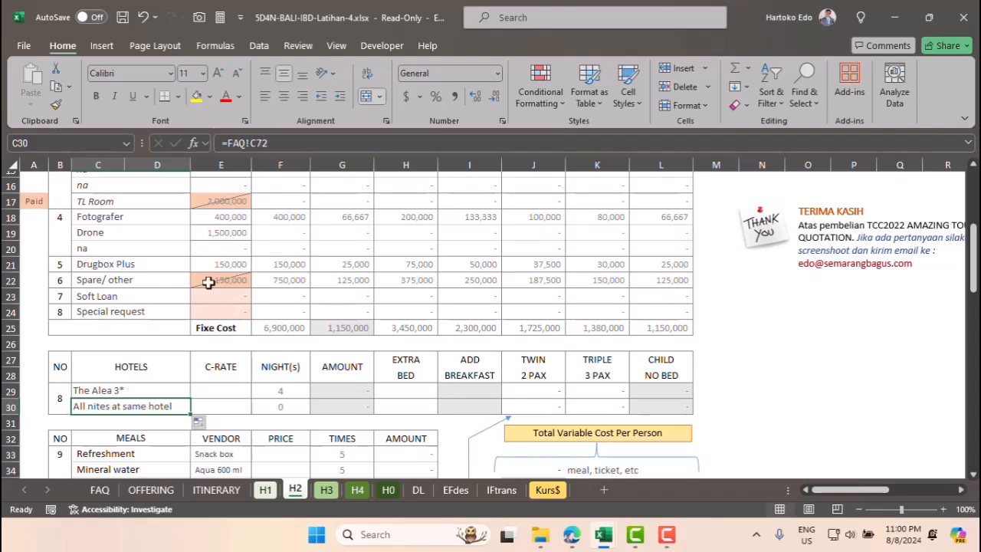
# Link H3's first hotel cell C29 to cell C73 on the FAQ sheet and fill the formula down to C30.
pyautogui.click(326, 490)
pyautogui.scroll(-1, 127, 391)
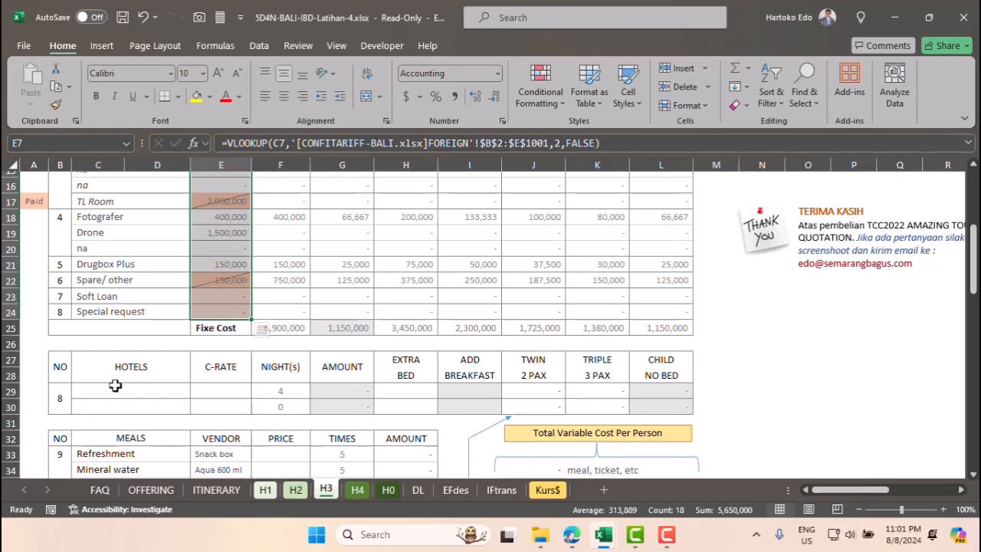
pyautogui.click(115, 386)
pyautogui.write('=')
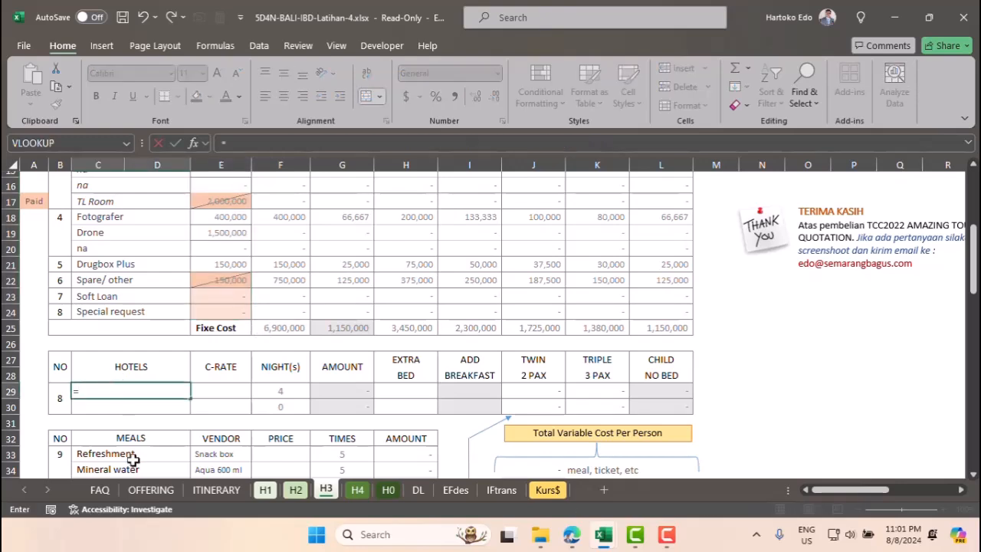
pyautogui.click(104, 490)
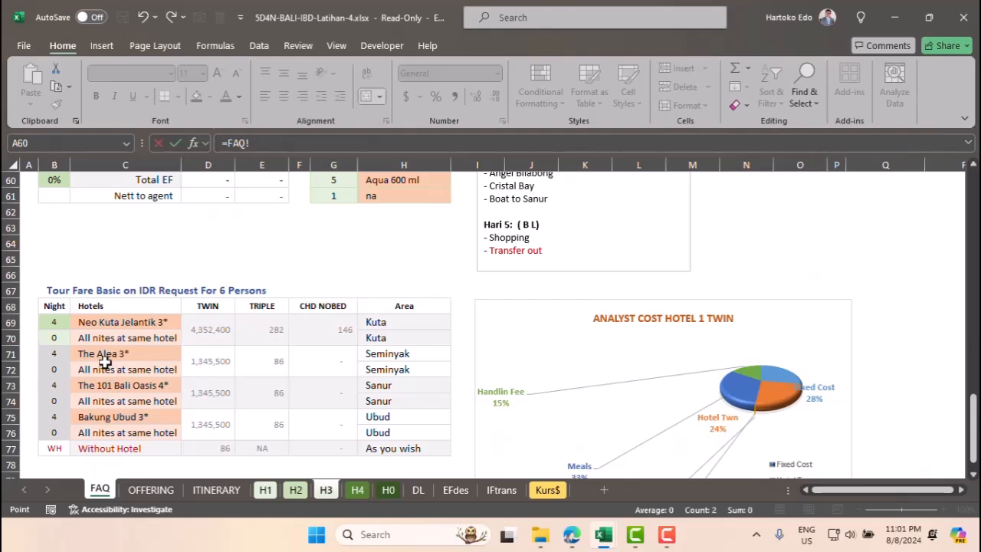
pyautogui.click(100, 386)
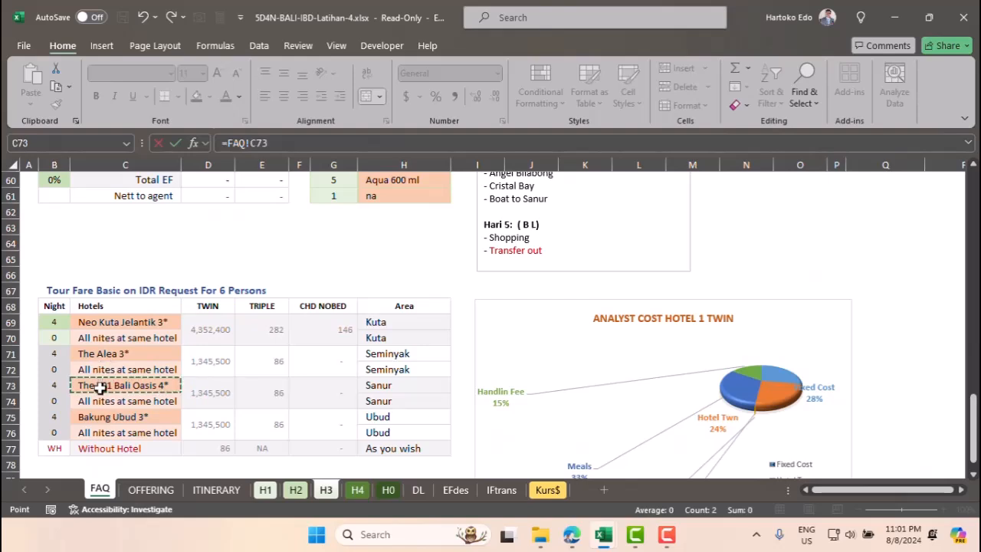
pyautogui.press('Return')
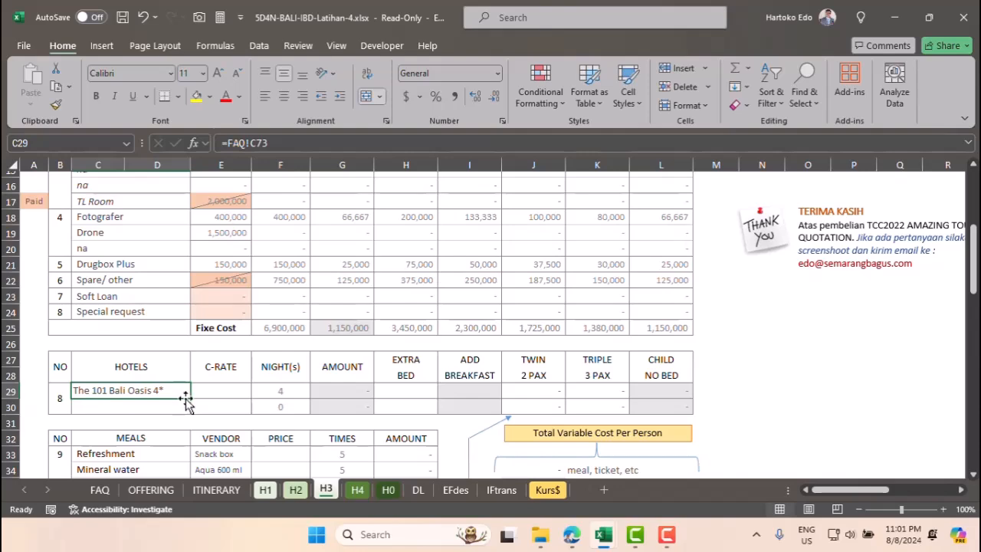
pyautogui.moveTo(189, 399); pyautogui.dragTo(192, 414)
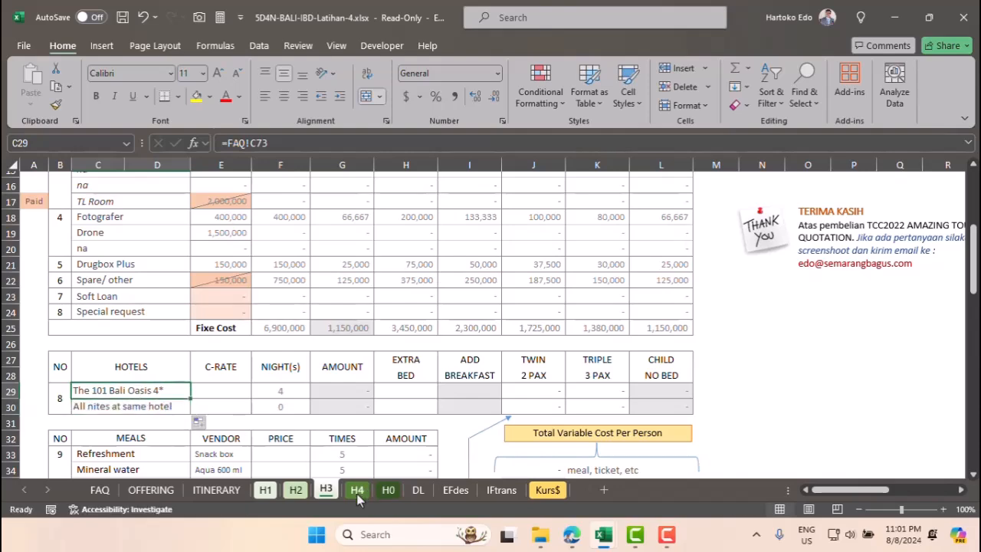
# Link H4's first hotel cell C29 to cell C75 on the FAQ sheet and fill the formula down to C30.
pyautogui.click(357, 489)
pyautogui.scroll(-6, 135, 410)
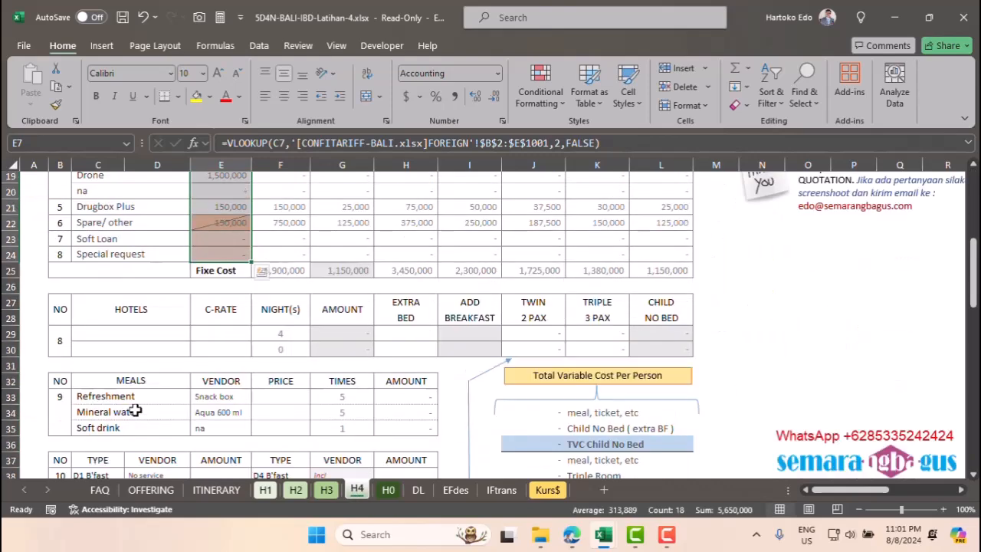
pyautogui.click(114, 335)
pyautogui.write('=')
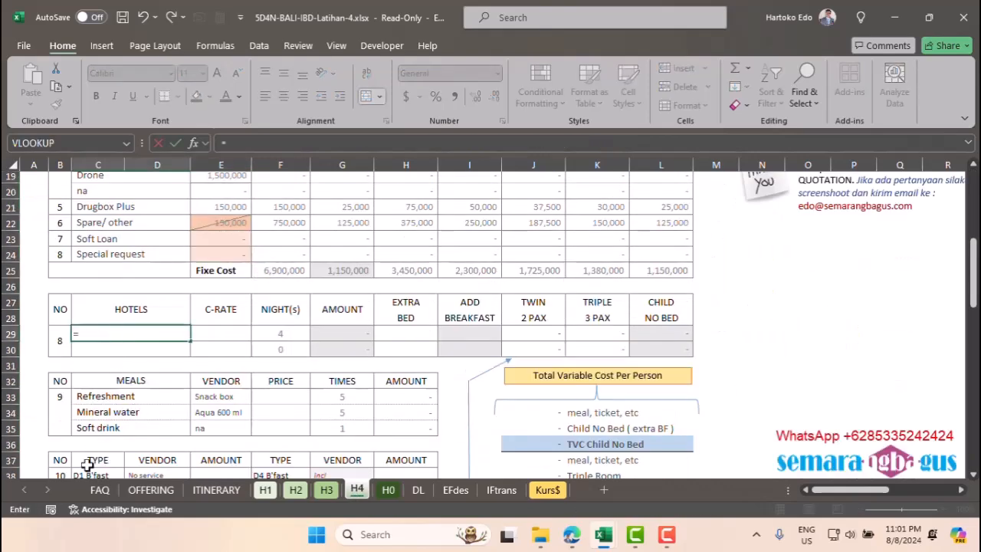
pyautogui.click(100, 489)
pyautogui.click(114, 417)
pyautogui.press('Return')
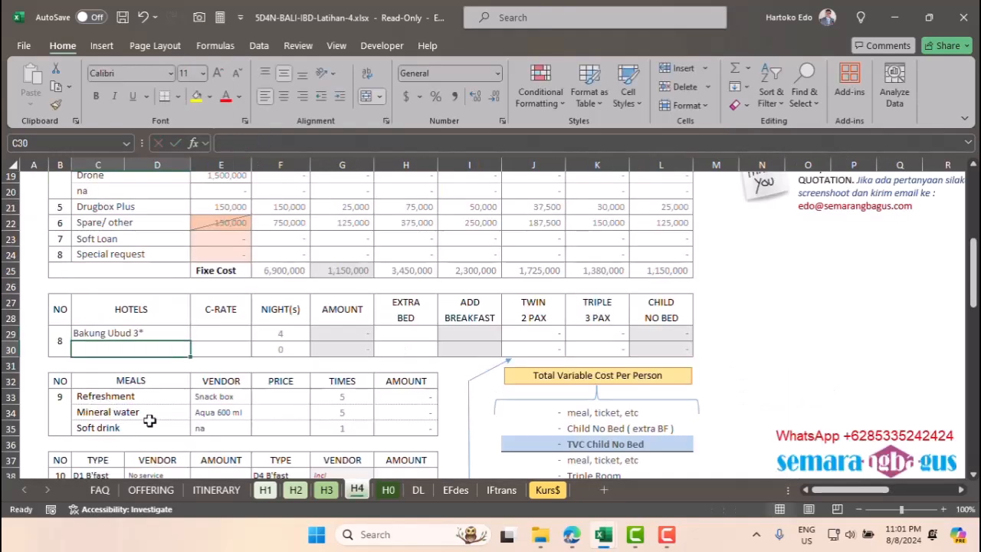
pyautogui.click(163, 332)
pyautogui.moveTo(189, 341); pyautogui.dragTo(190, 358)
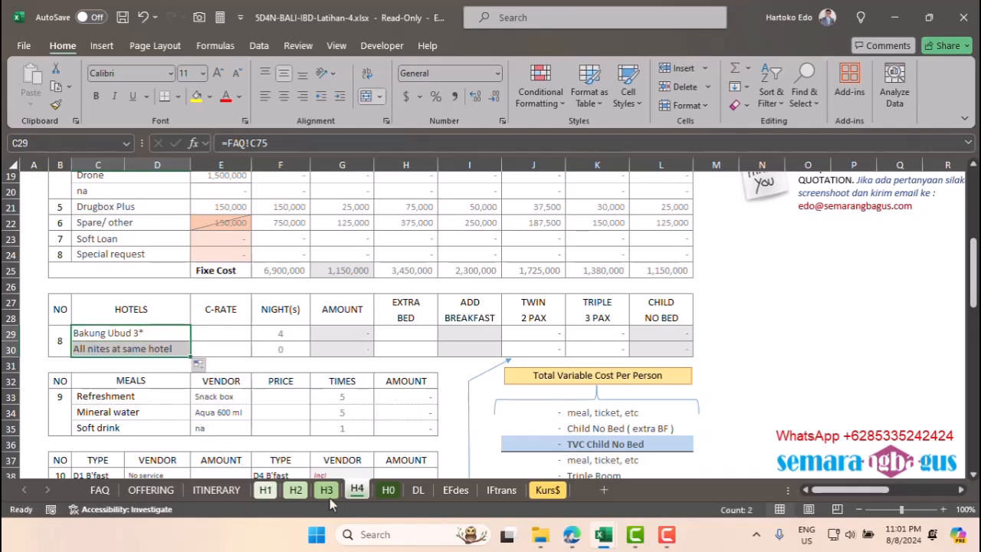
# Link H0's hotel cell C29 to the Without Hotel cell C77 on the FAQ sheet.
pyautogui.click(387, 491)
pyautogui.scroll(-1, 246, 411)
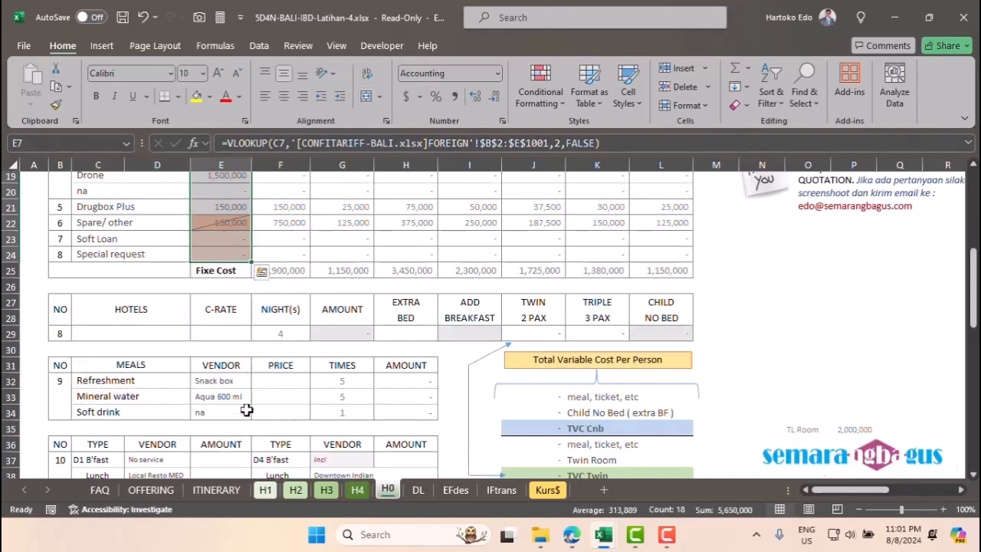
pyautogui.click(129, 335)
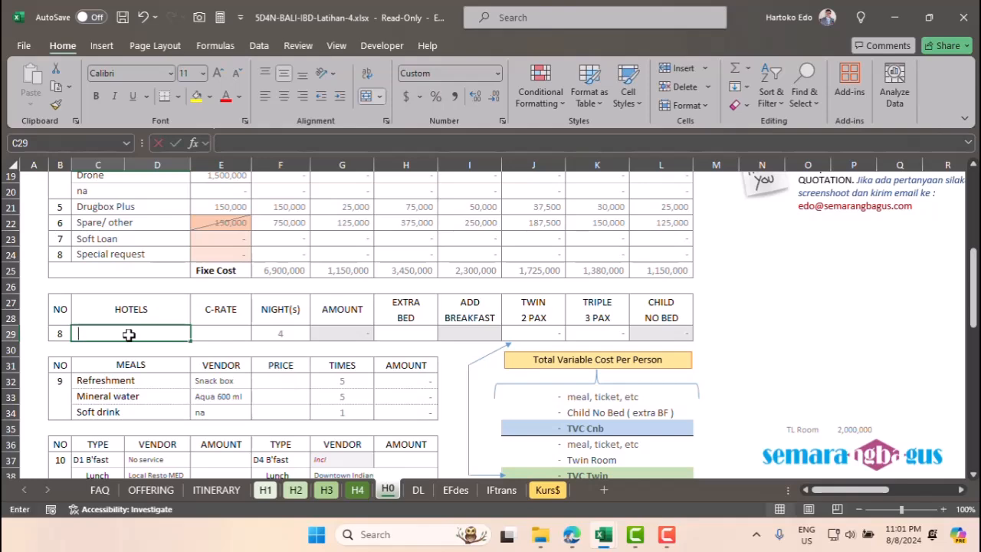
pyautogui.write('=')
pyautogui.click(105, 489)
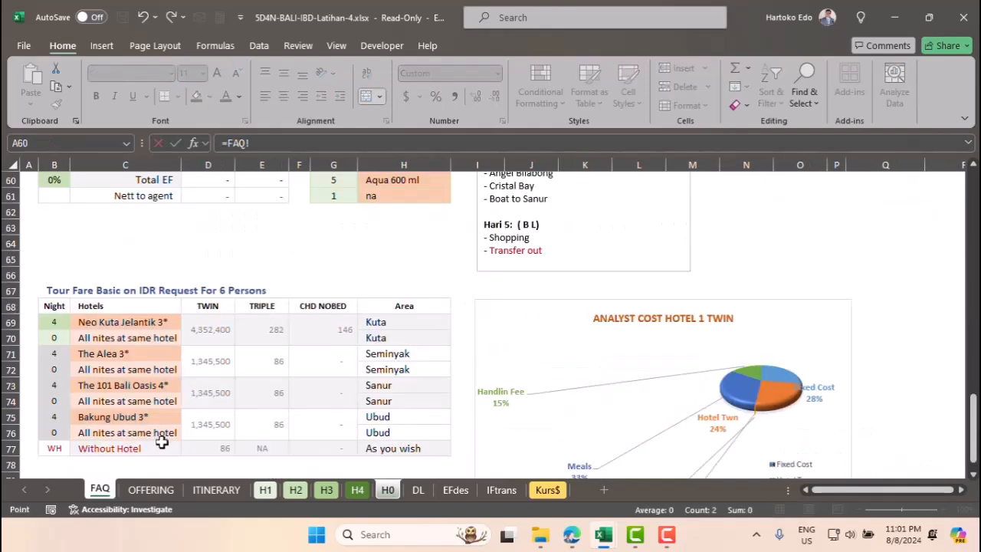
pyautogui.click(119, 449)
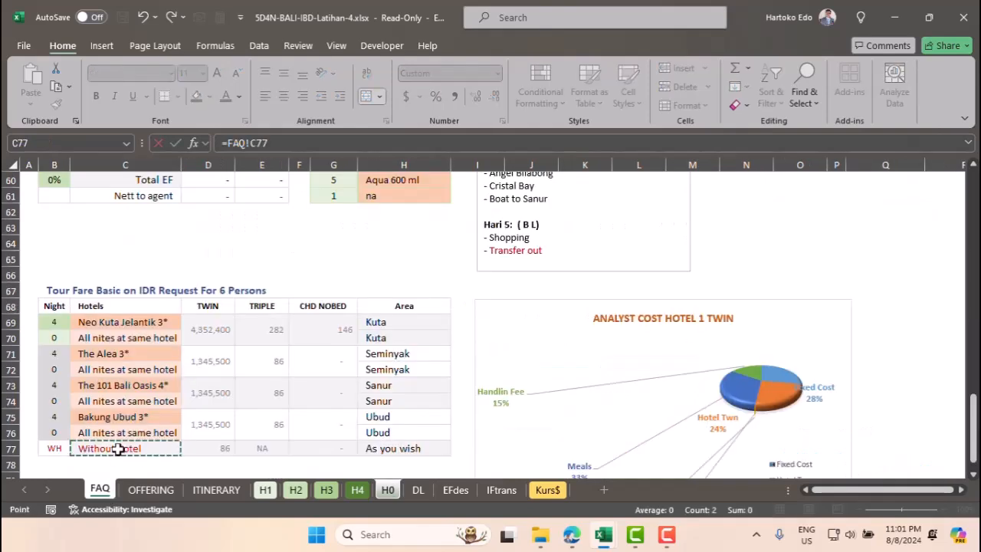
pyautogui.press('Return')
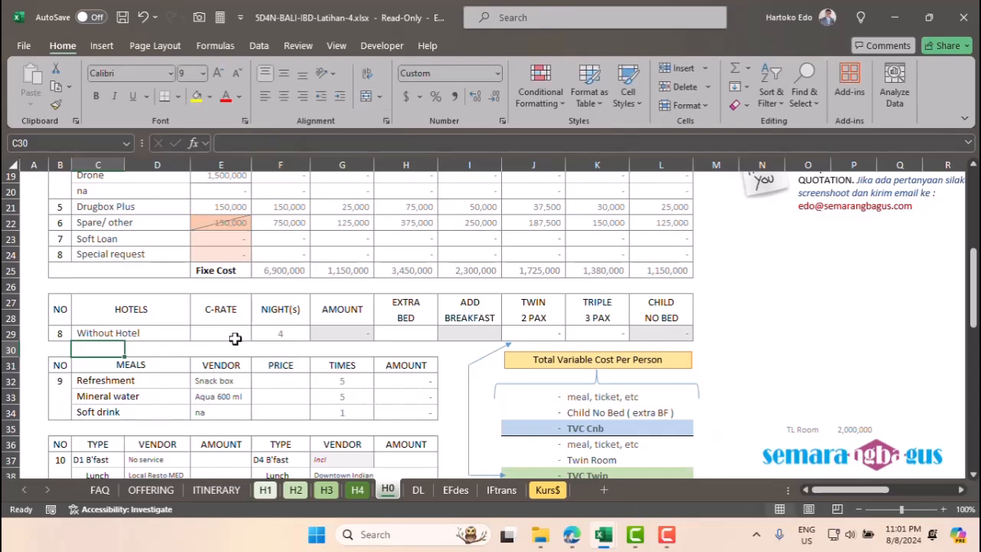
# Copy the hotel C-rate formulas E29:E30 from H1 into H2, starting at E29.
pyautogui.click(265, 491)
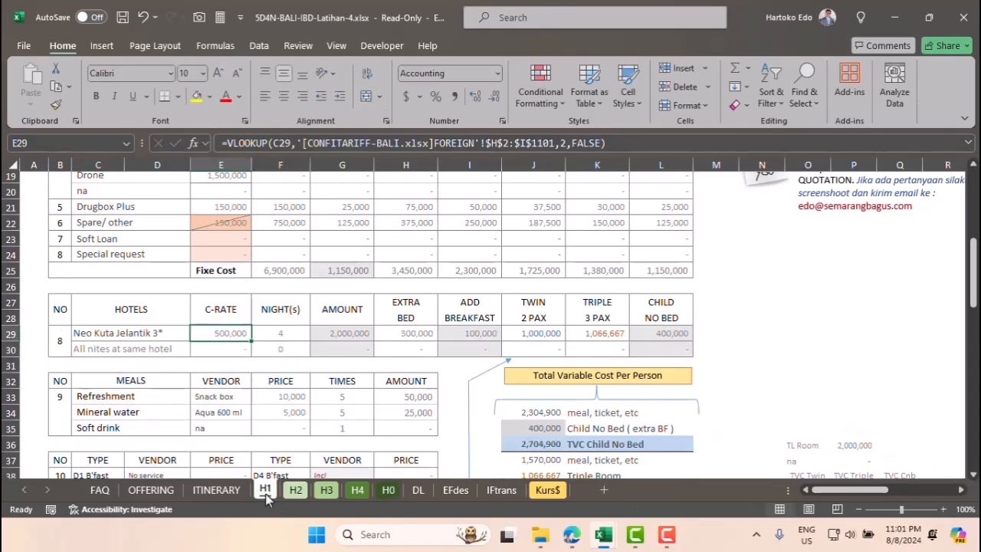
pyautogui.moveTo(231, 340); pyautogui.dragTo(232, 347)
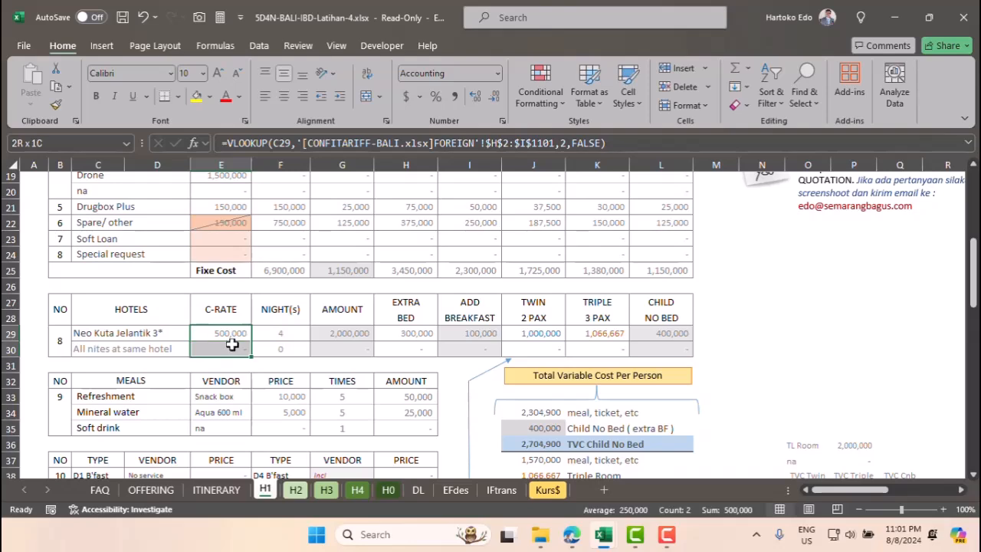
pyautogui.hotkey('ctrl', 'c')
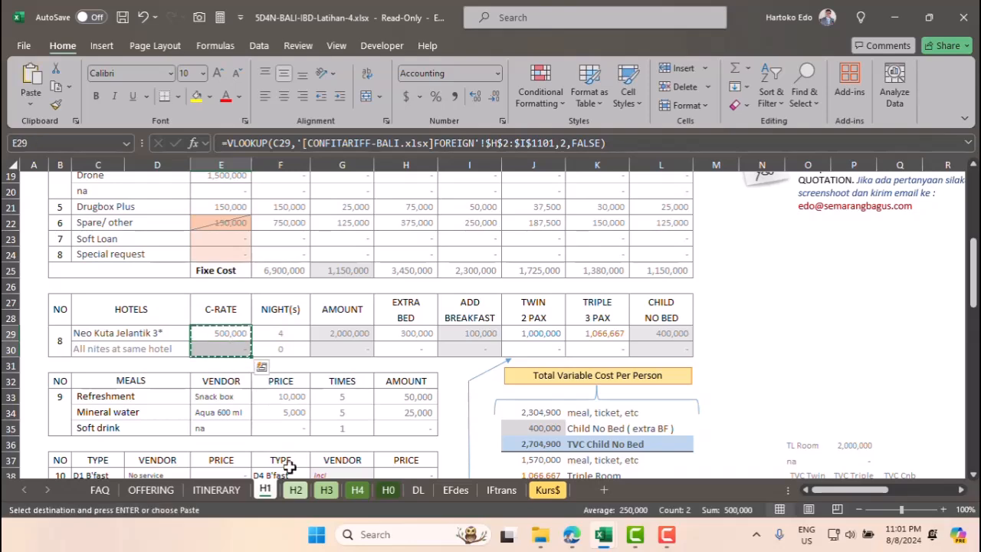
pyautogui.click(295, 491)
pyautogui.click(223, 393)
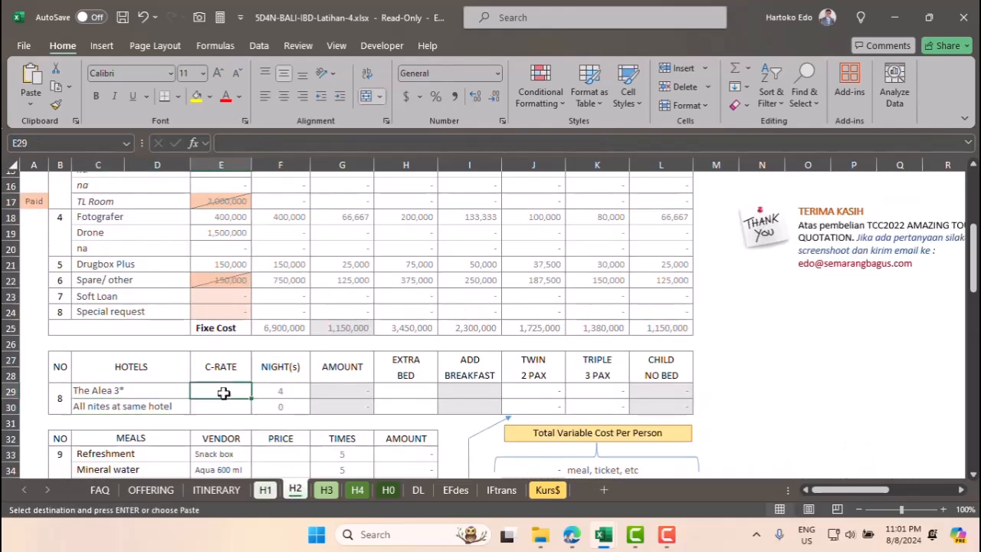
pyautogui.press('Return')
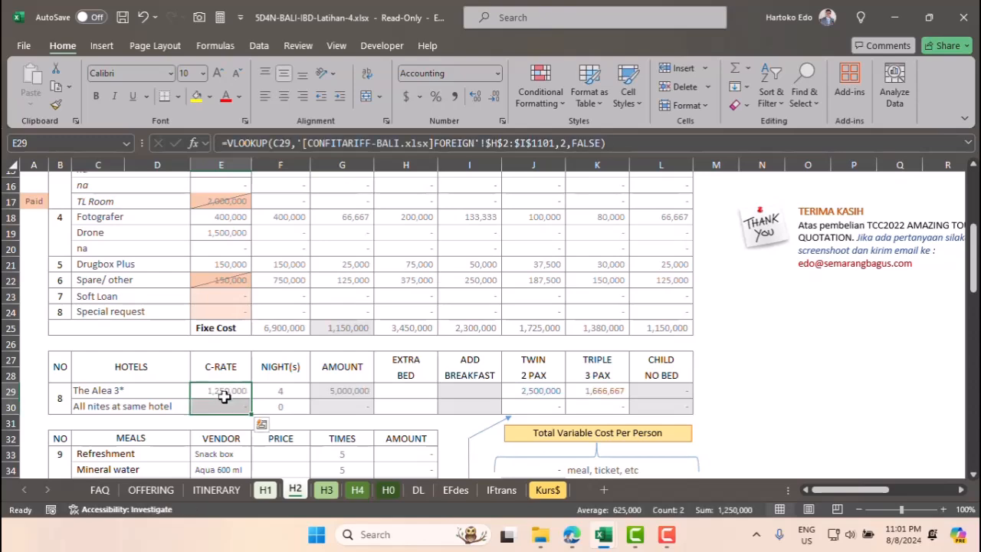
# Copy the hotel C-rate formulas E29:E30 from H2 into H3, starting at E29.
pyautogui.hotkey('ctrl', 'c')
pyautogui.click(327, 490)
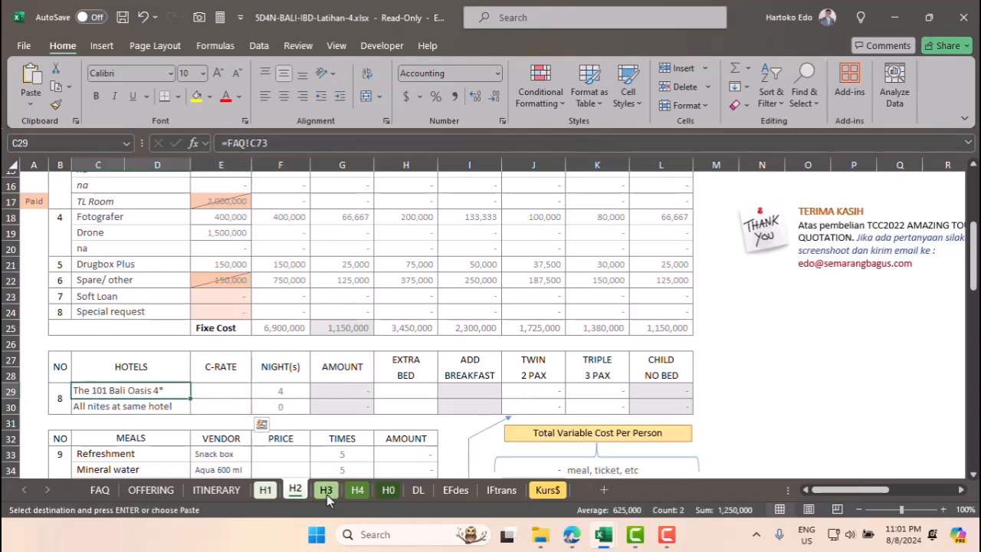
pyautogui.click(227, 391)
pyautogui.press('Return')
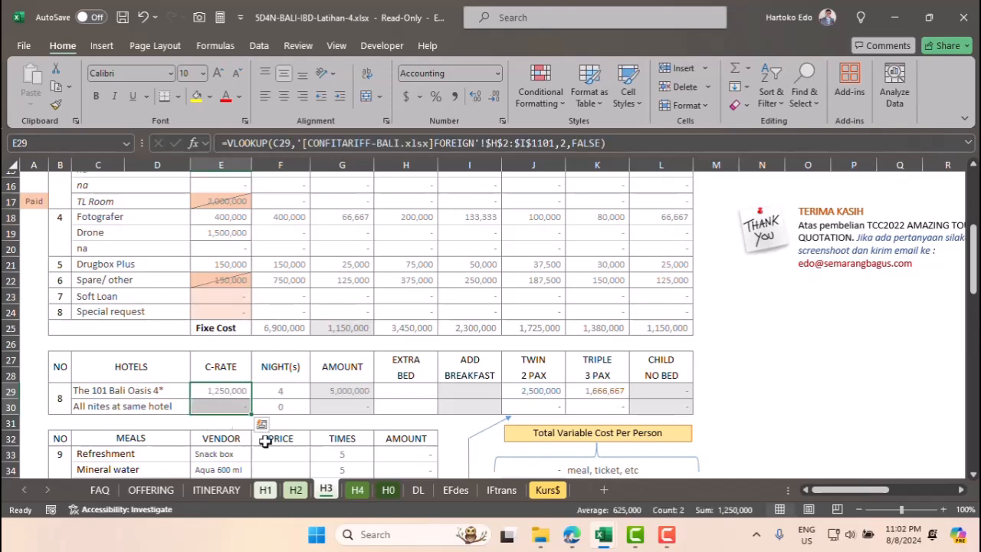
# Copy the hotel C-rate formulas E29:E30 from H3 into H4, starting at E29.
pyautogui.hotkey('ctrl', 'c')
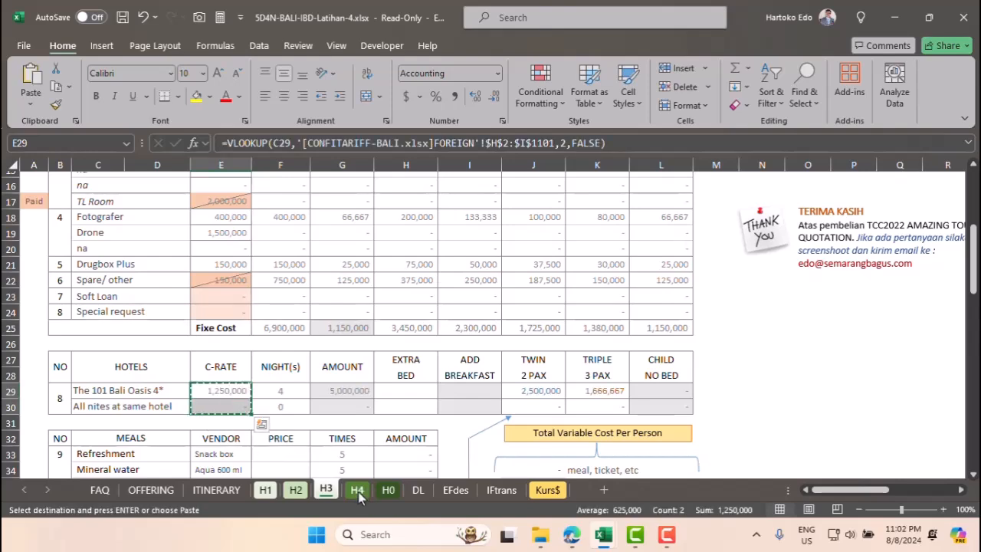
pyautogui.click(357, 490)
pyautogui.click(221, 337)
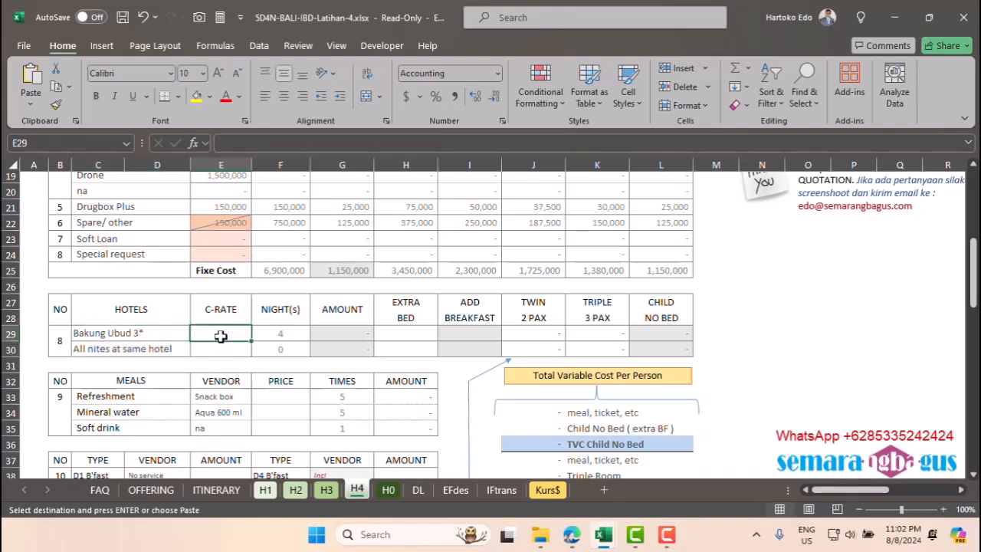
pyautogui.press('Return')
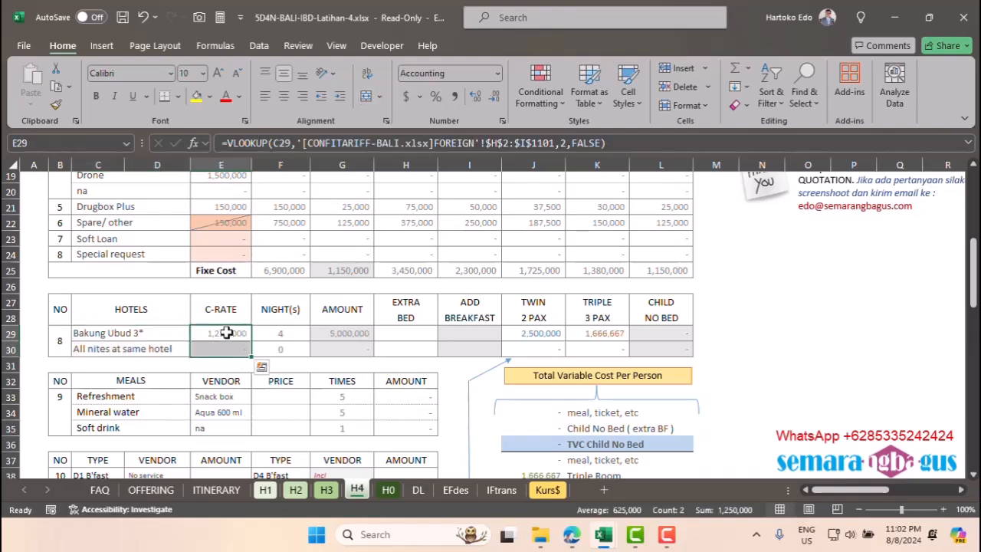
# Compare the Bakung Ubud 3* C-RATE in sheet H4 with its R O H rate in the CONFITARIFF-BALI workbook.
pyautogui.click(220, 336)
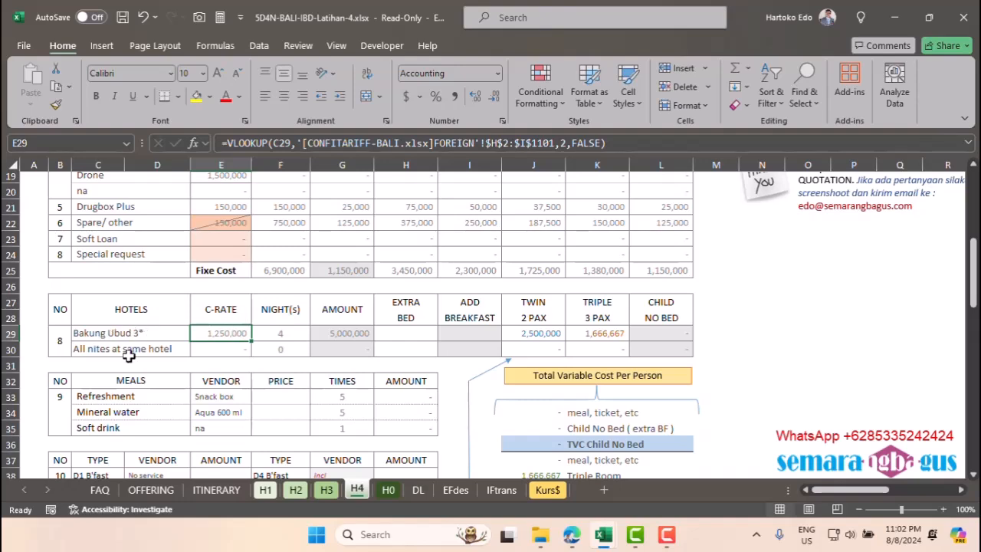
pyautogui.click(99, 334)
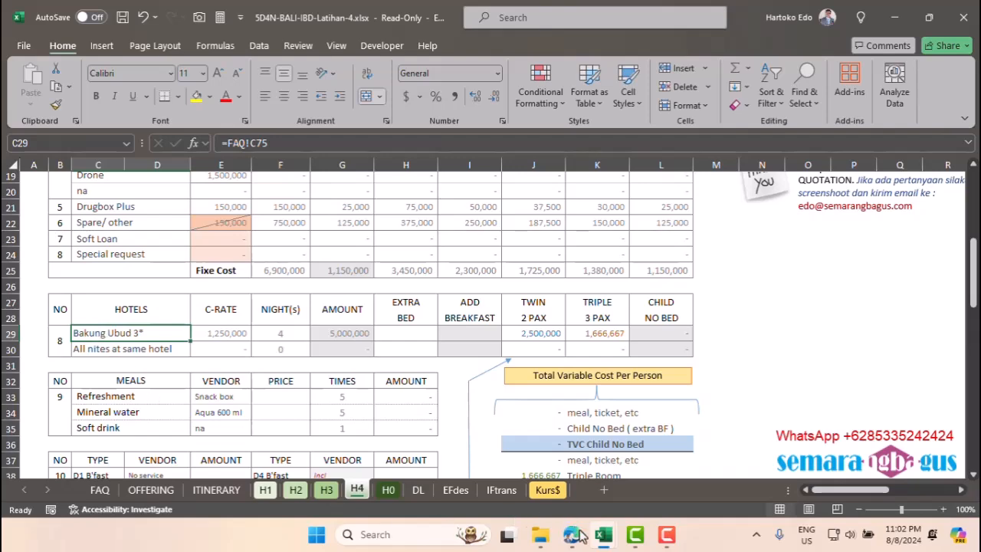
pyautogui.moveTo(602, 540)
pyautogui.click(526, 460)
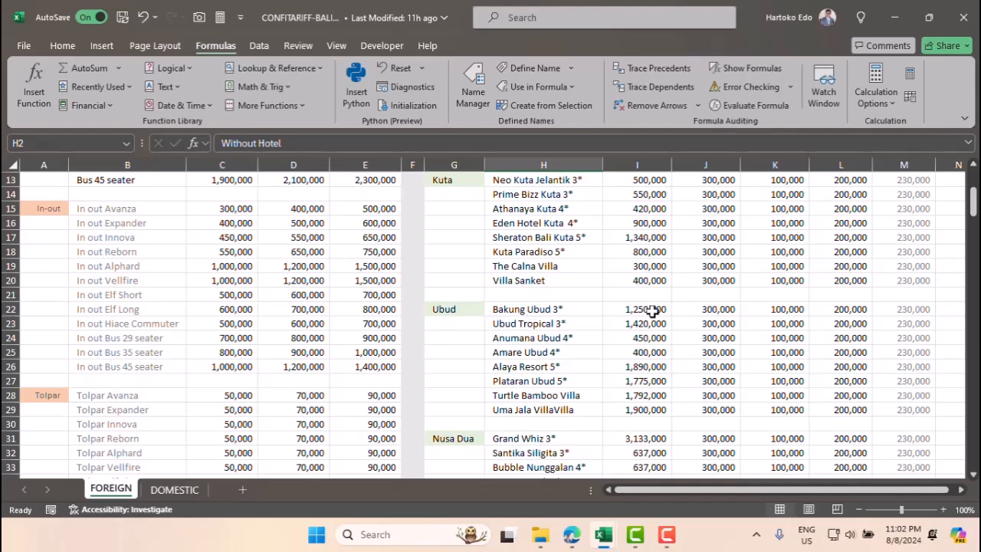
pyautogui.click(642, 309)
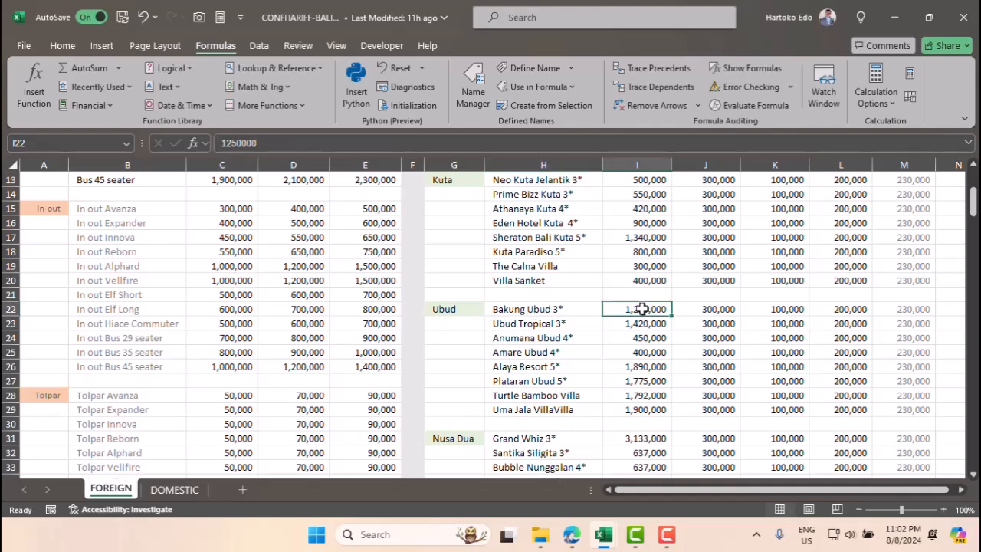
# Look up the hotel in sheet H3 of the quotation and set The 101 Bali Oasis 4* R O H rate to 1450000 in CONFITARIFF-BALI.
pyautogui.moveTo(603, 535)
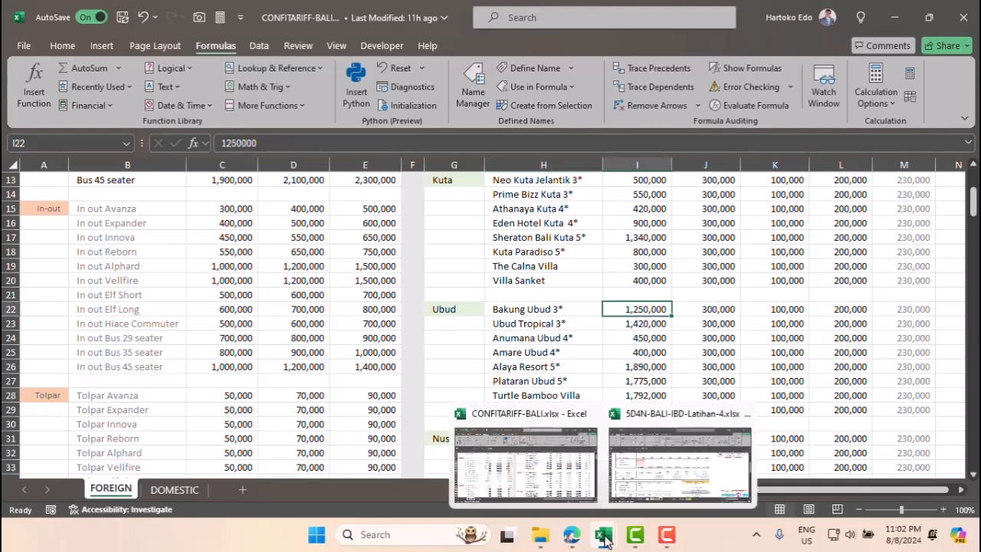
pyautogui.click(631, 481)
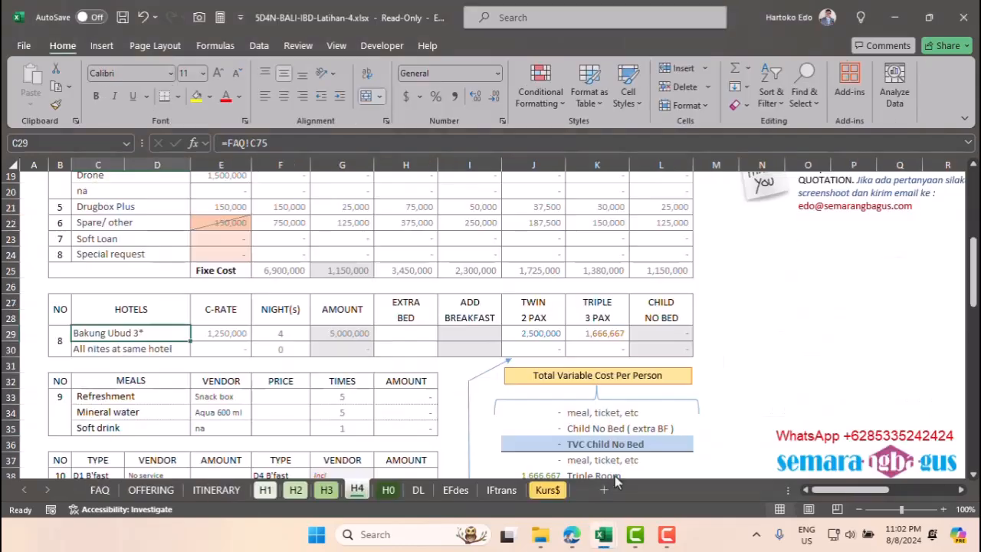
pyautogui.click(329, 493)
pyautogui.click(125, 392)
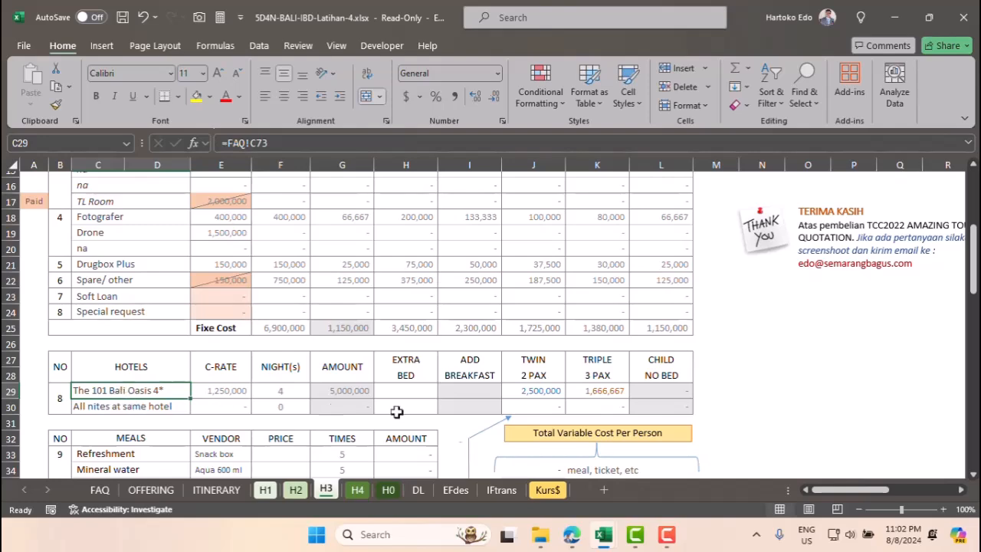
pyautogui.moveTo(596, 543)
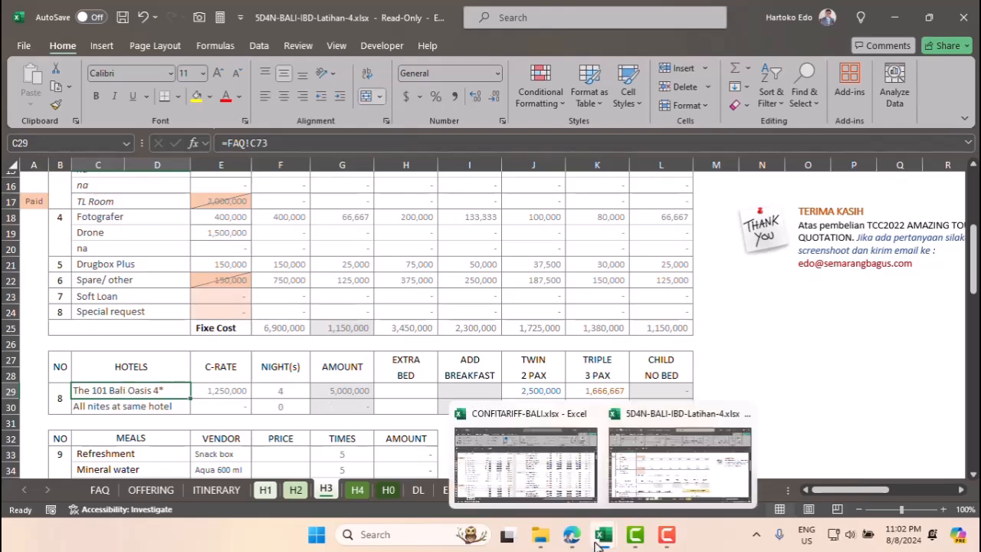
pyautogui.click(569, 475)
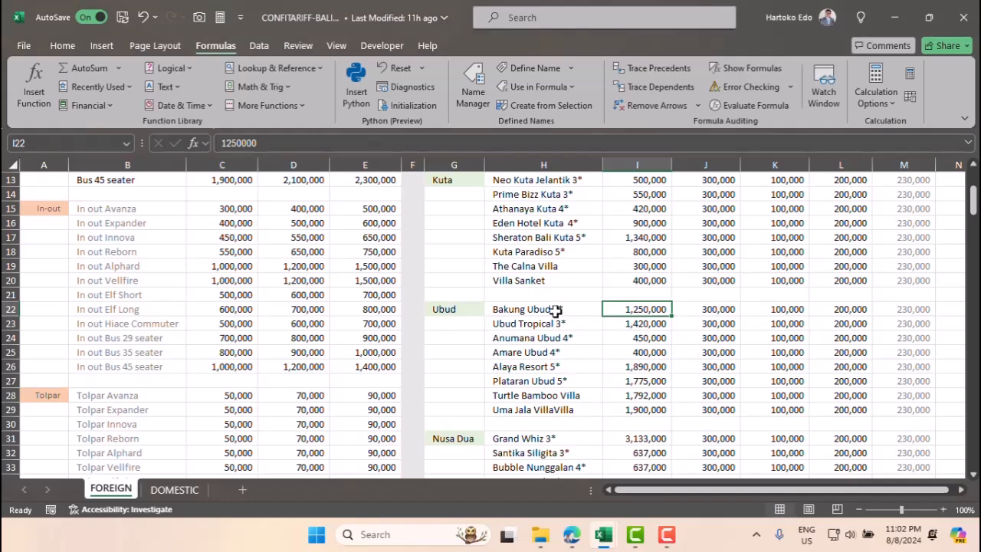
pyautogui.scroll(-7, 556, 309)
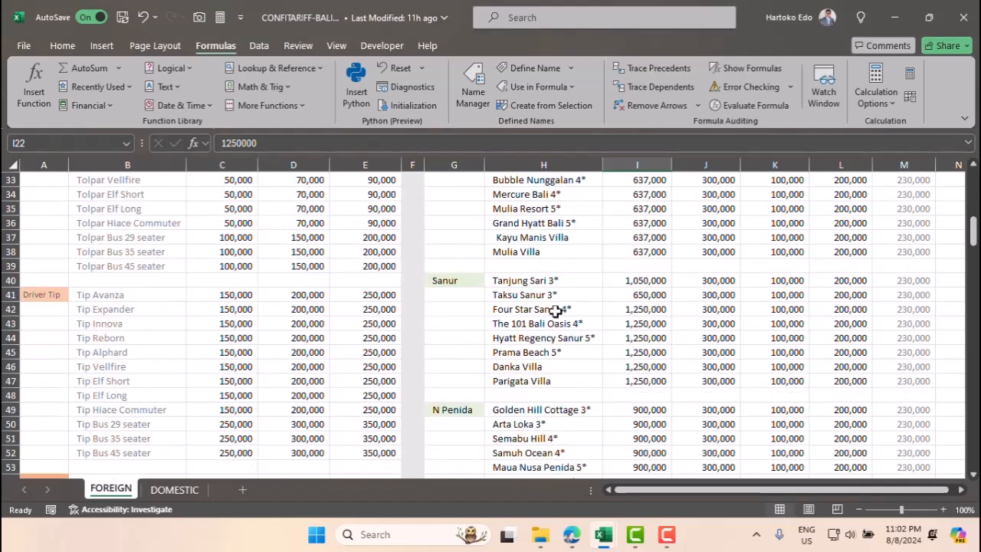
pyautogui.click(534, 325)
pyautogui.click(644, 326)
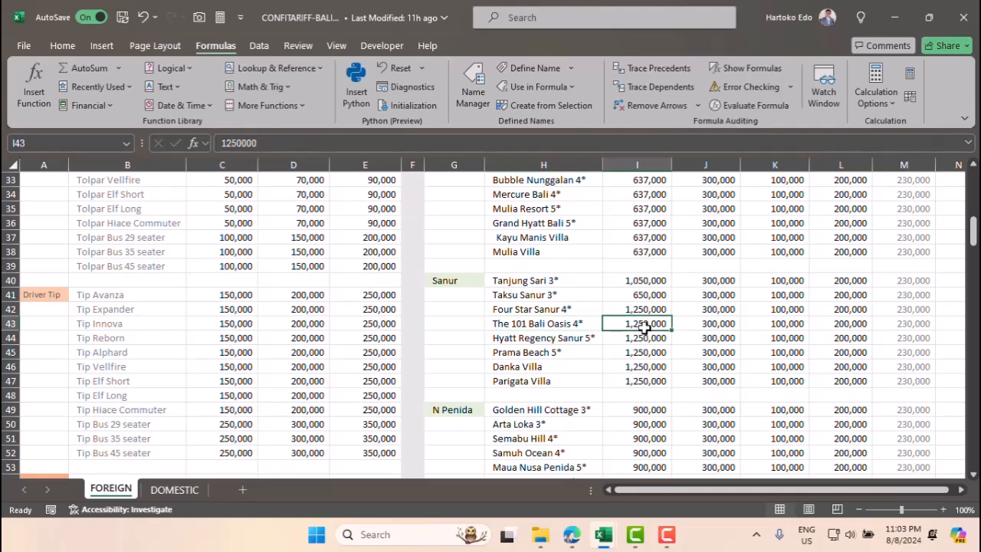
pyautogui.write('14')
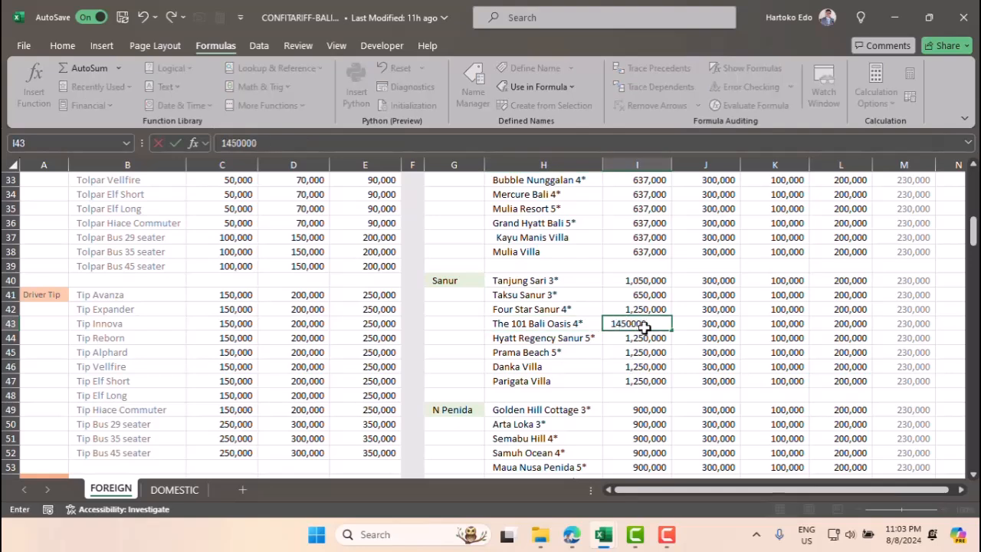
pyautogui.press('Return')
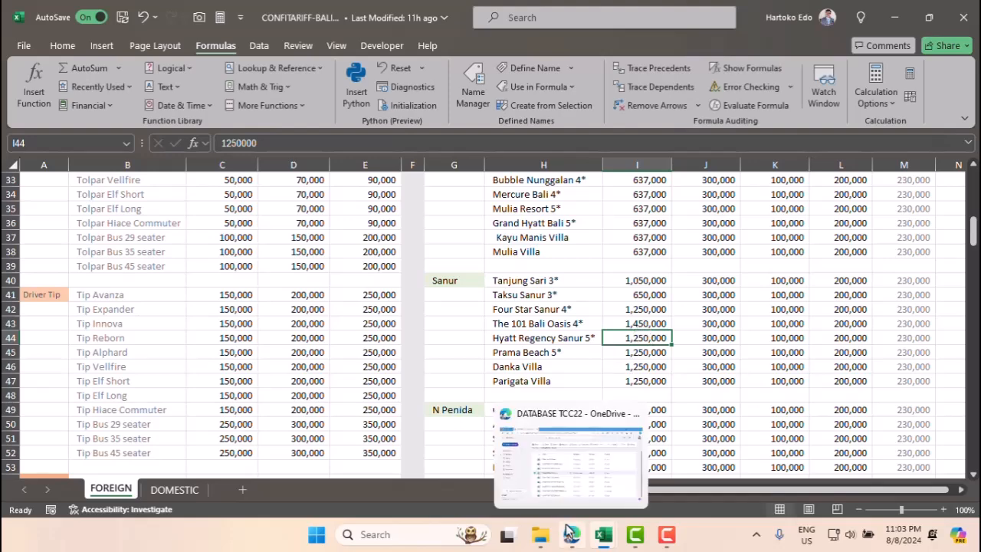
# Check the C-RATE of The 101 Bali Oasis 4* in sheet H3 of the 5D4N-BALI-IBD-Latihan-4 workbook.
pyautogui.moveTo(603, 534)
pyautogui.click(635, 495)
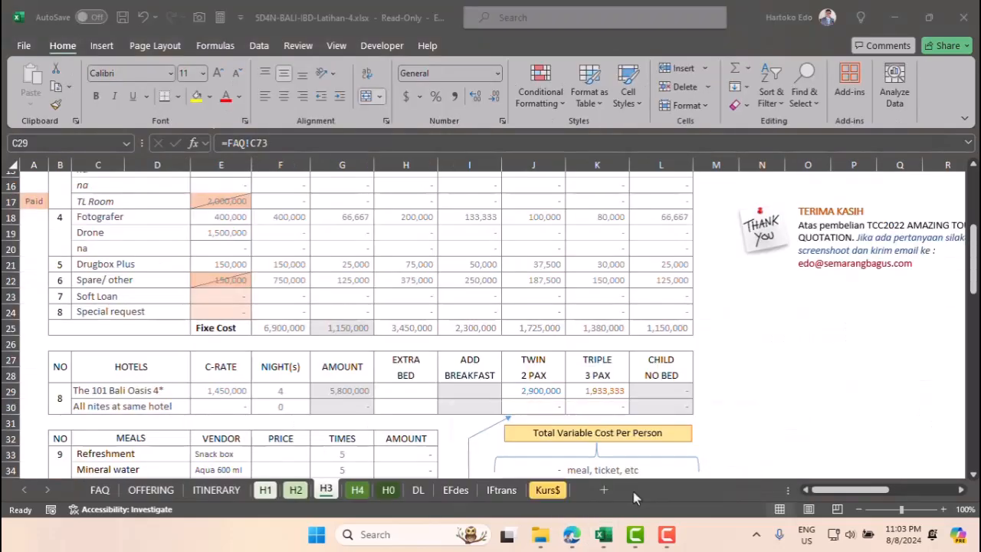
pyautogui.click(214, 393)
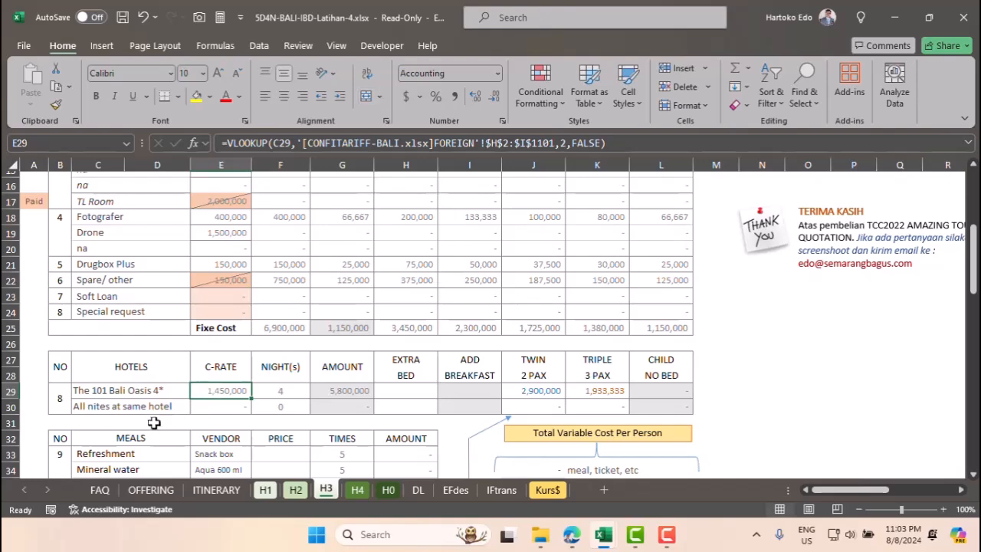
# Look up the hotel in sheet H2 and set The Alea 3* R O H rate to 1560000 on CONFITARIFF-BALI's FOREIGN sheet.
pyautogui.click(295, 490)
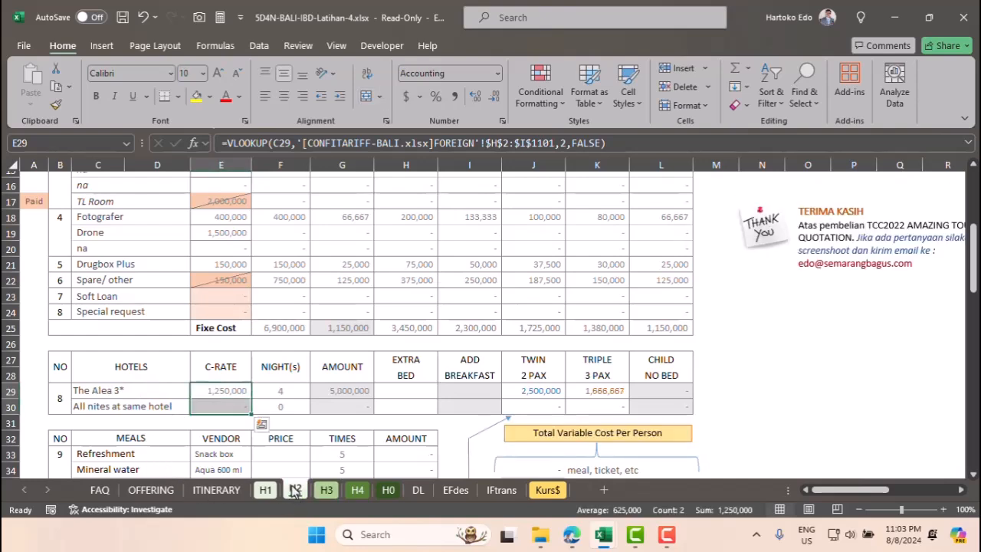
pyautogui.click(117, 393)
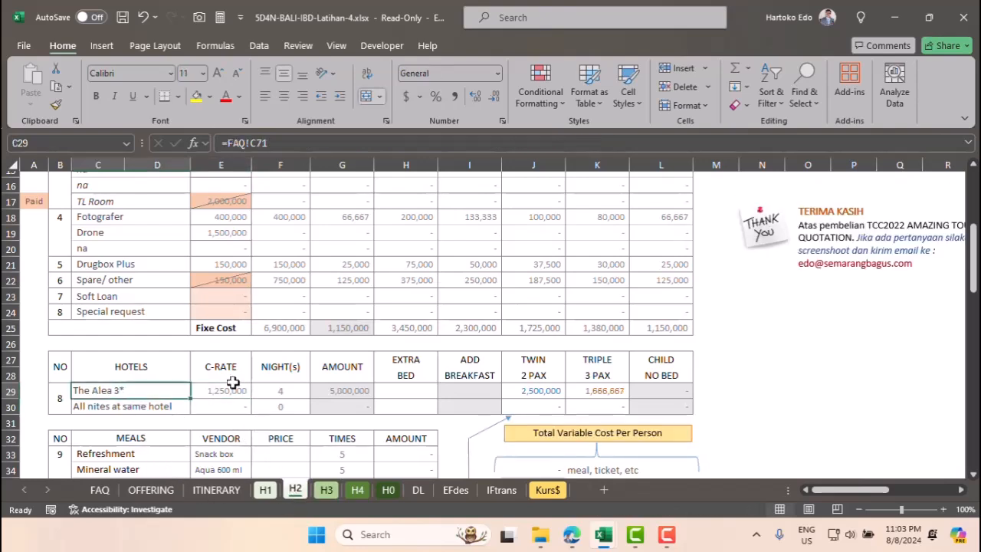
pyautogui.moveTo(620, 538)
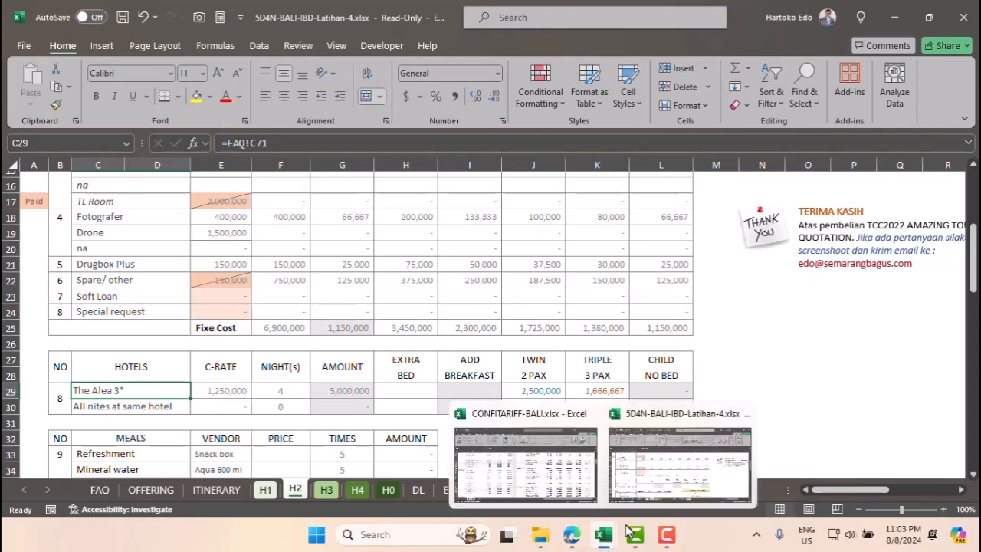
pyautogui.click(529, 483)
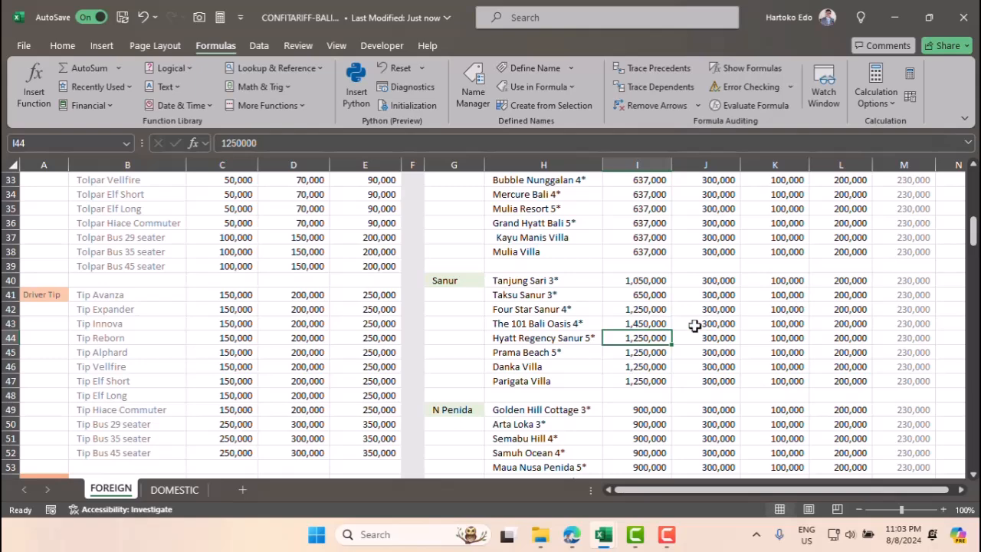
pyautogui.scroll(-4, 634, 322)
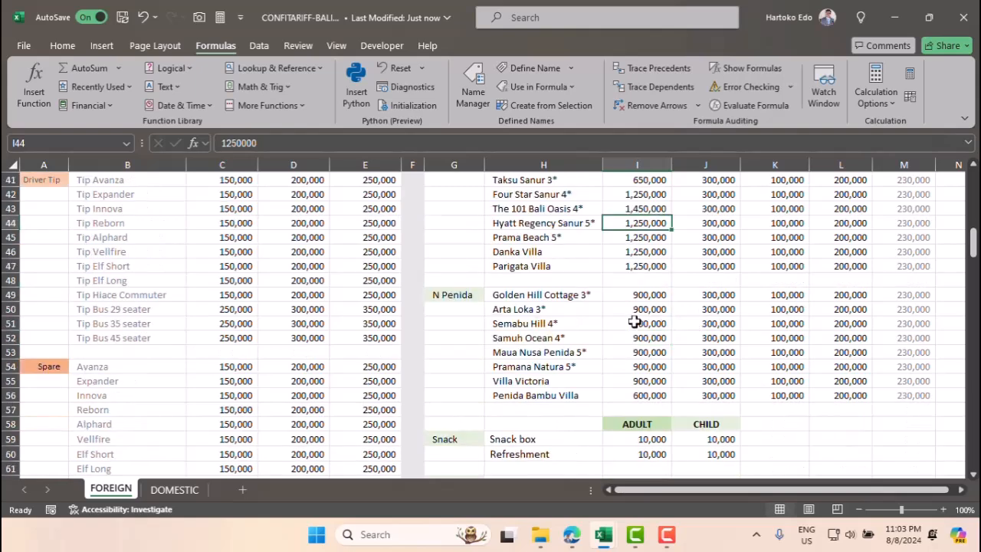
pyautogui.scroll(7, 635, 322)
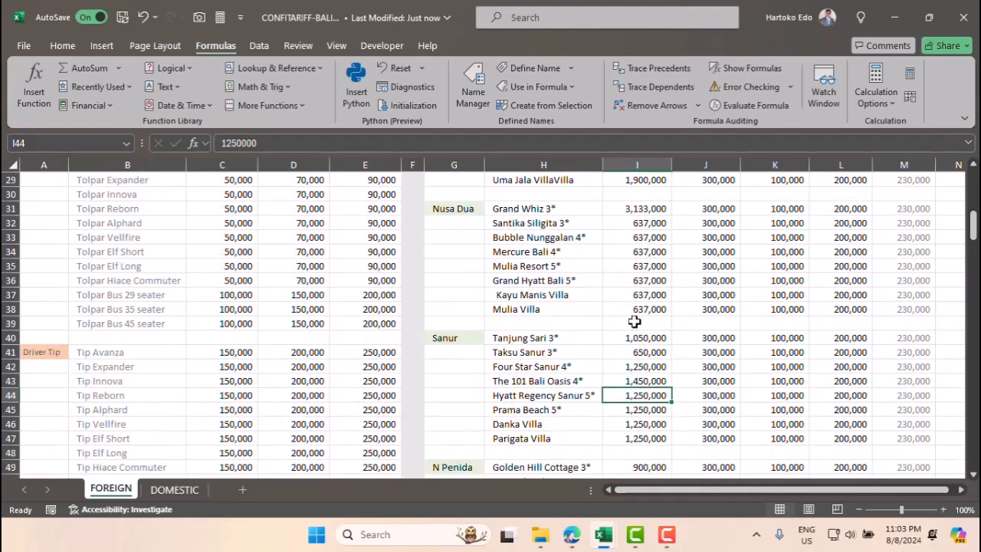
pyautogui.scroll(3, 635, 322)
pyautogui.scroll(5, 635, 322)
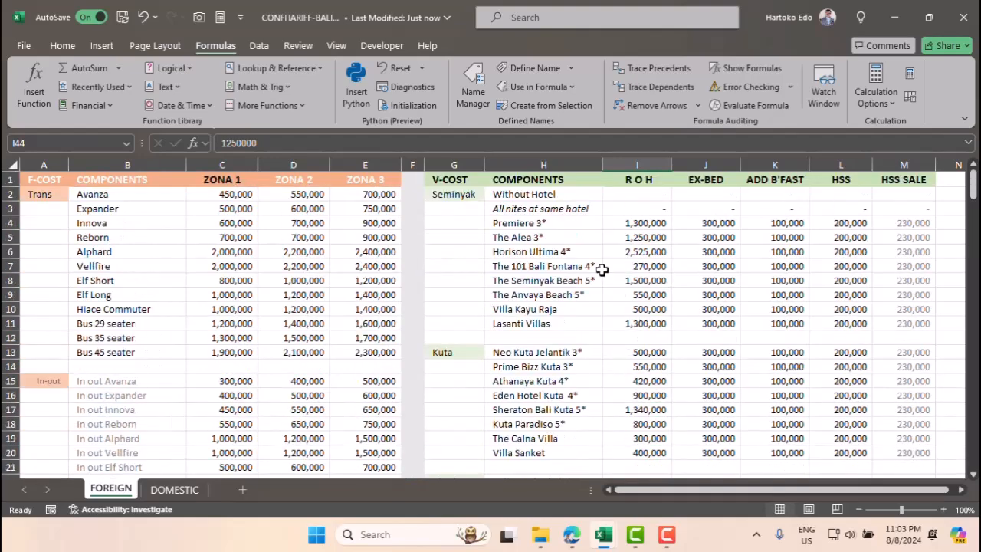
pyautogui.click(644, 238)
pyautogui.write('15')
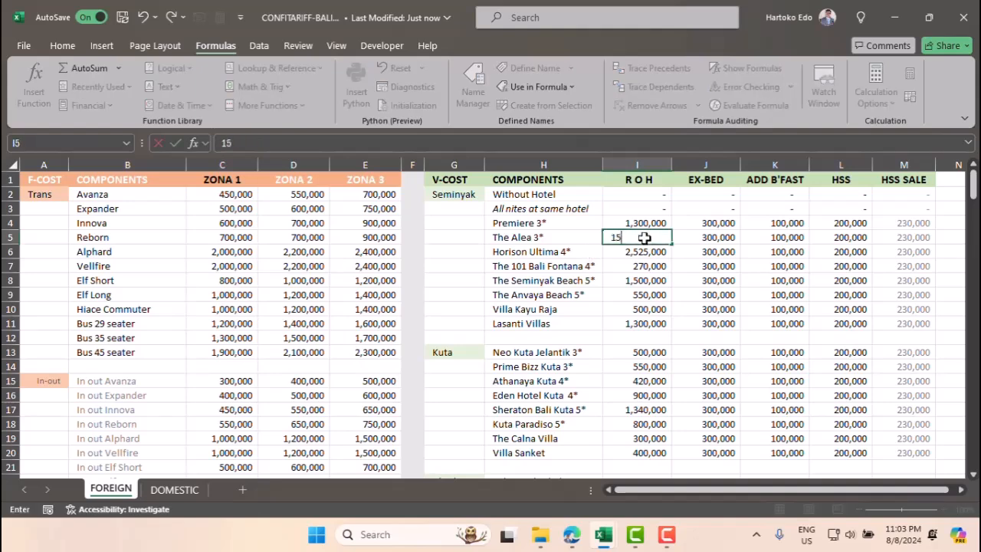
pyautogui.press('Return')
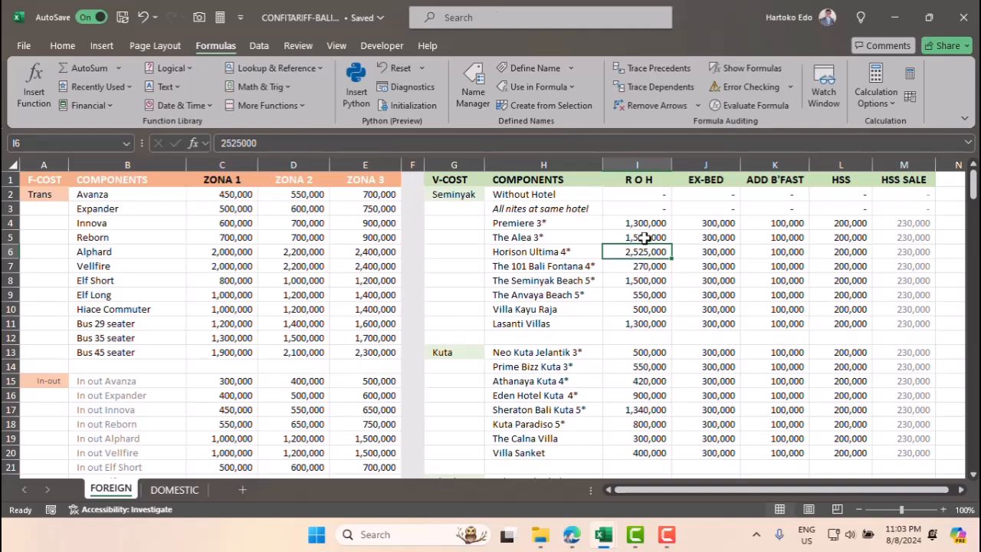
# Return to the quotation workbook and review the hotel C-RATE cells in sheets H2, H1, H3 and H4.
pyautogui.moveTo(603, 543)
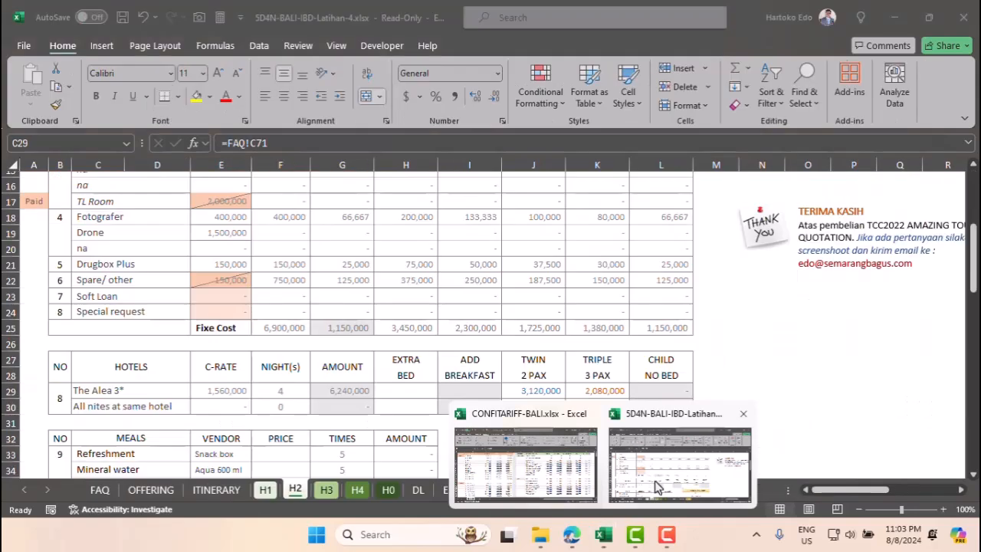
pyautogui.click(656, 485)
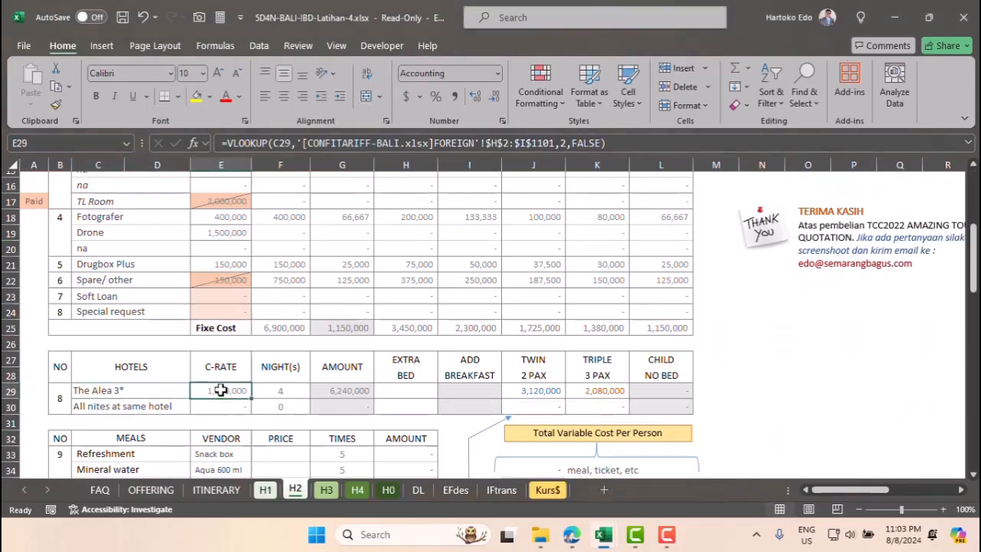
pyautogui.click(265, 490)
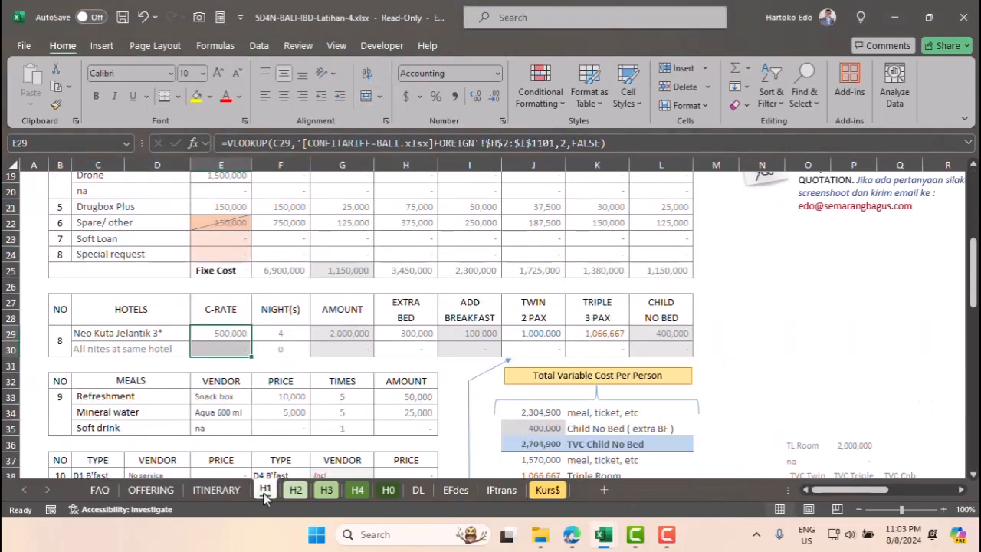
pyautogui.click(327, 491)
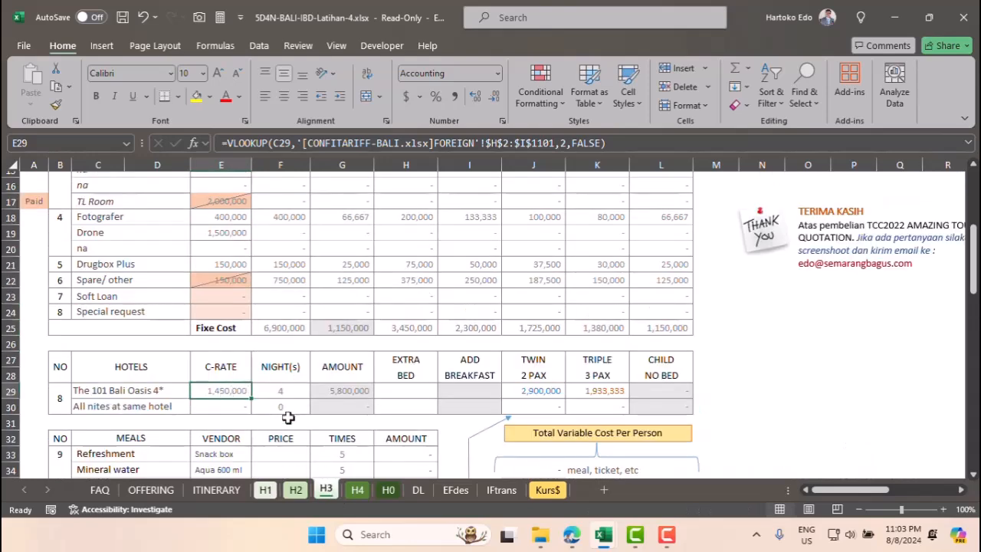
pyautogui.click(357, 490)
pyautogui.click(220, 335)
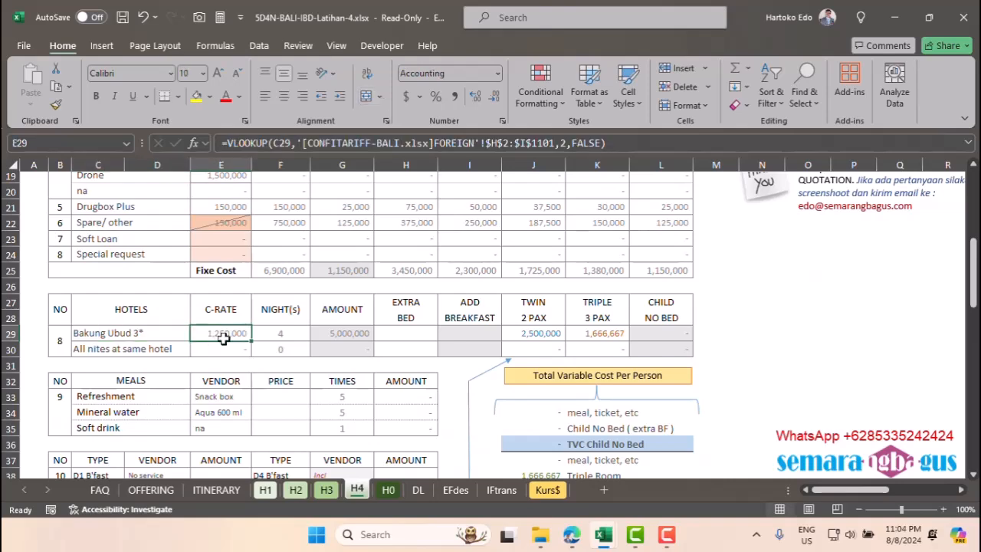
# Copy the C-RATE VLOOKUP formula from E29 of sheet H4 into E29 of sheet H0 for the Without Hotel row.
pyautogui.click(388, 489)
pyautogui.click(220, 333)
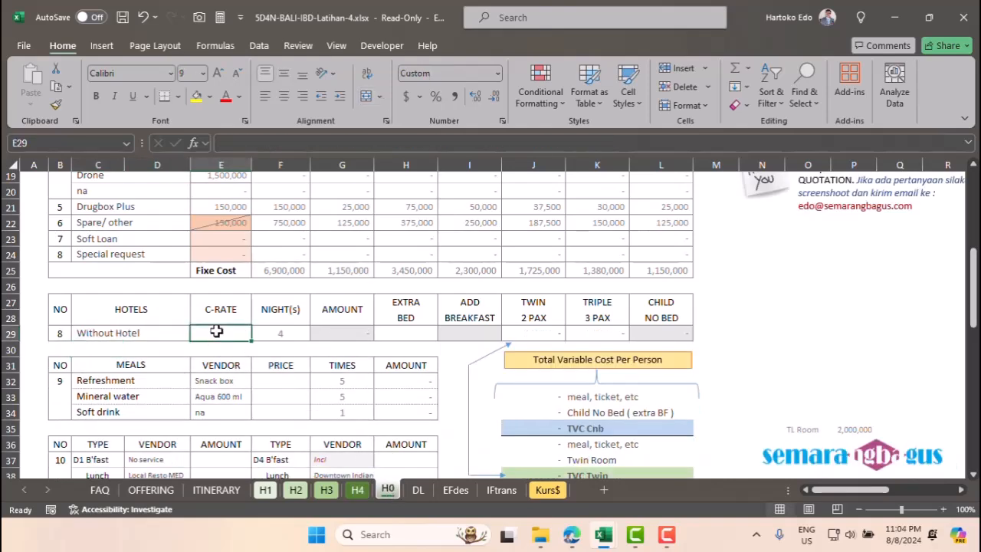
pyautogui.click(357, 490)
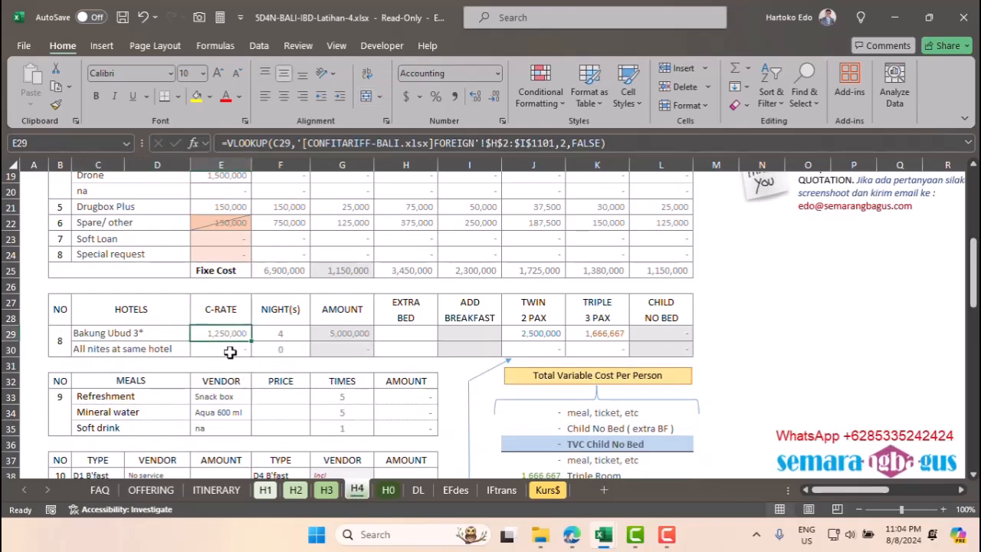
pyautogui.hotkey('ctrl', 'c')
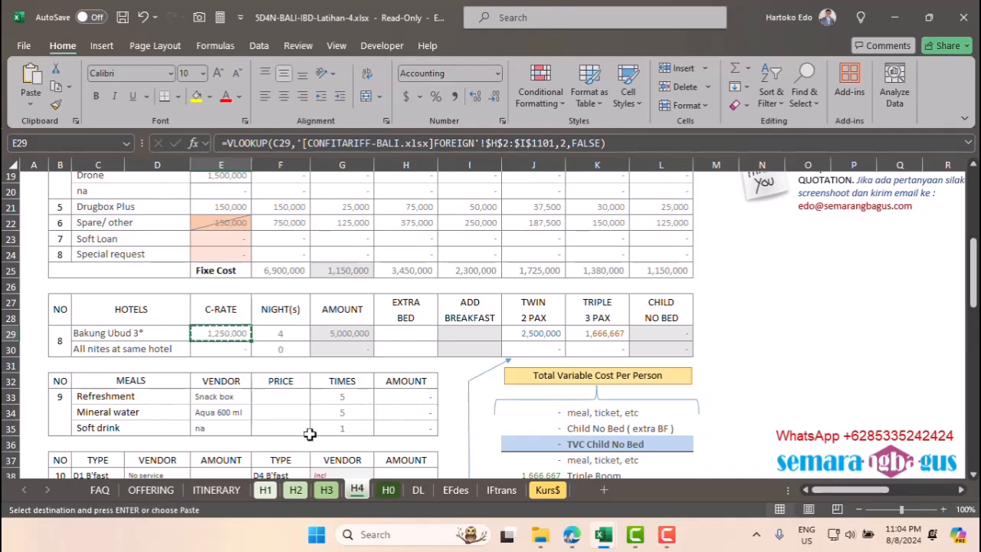
pyautogui.click(387, 490)
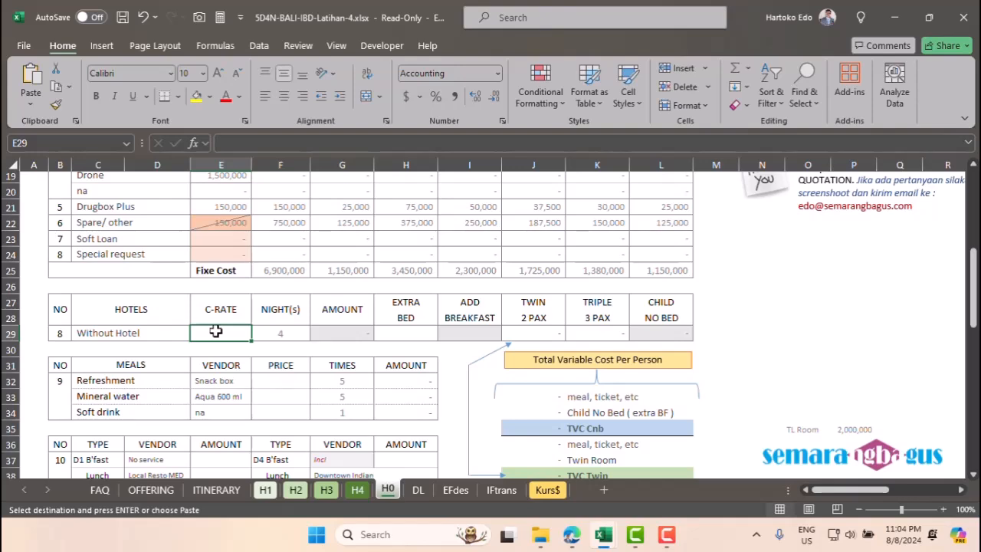
pyautogui.press('Return')
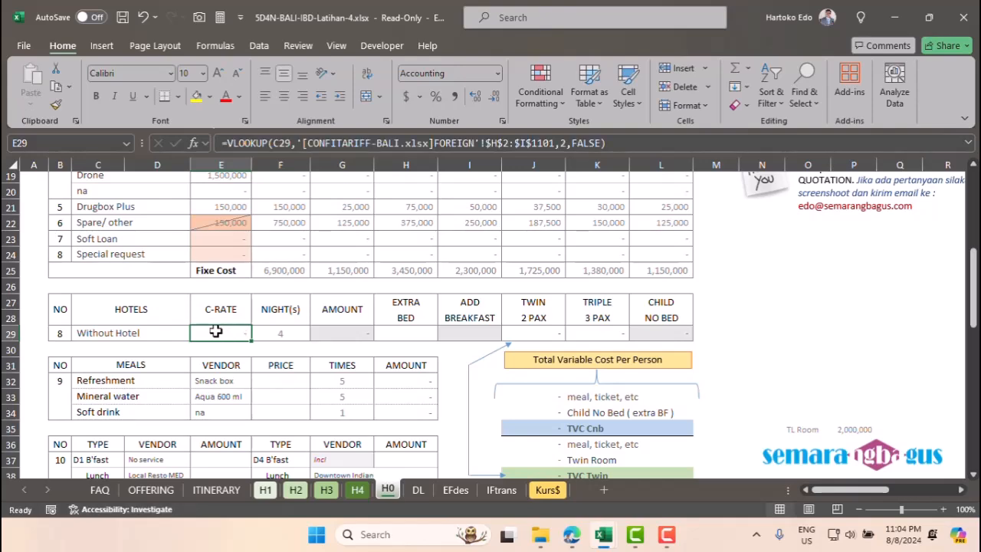
pyautogui.press('Return')
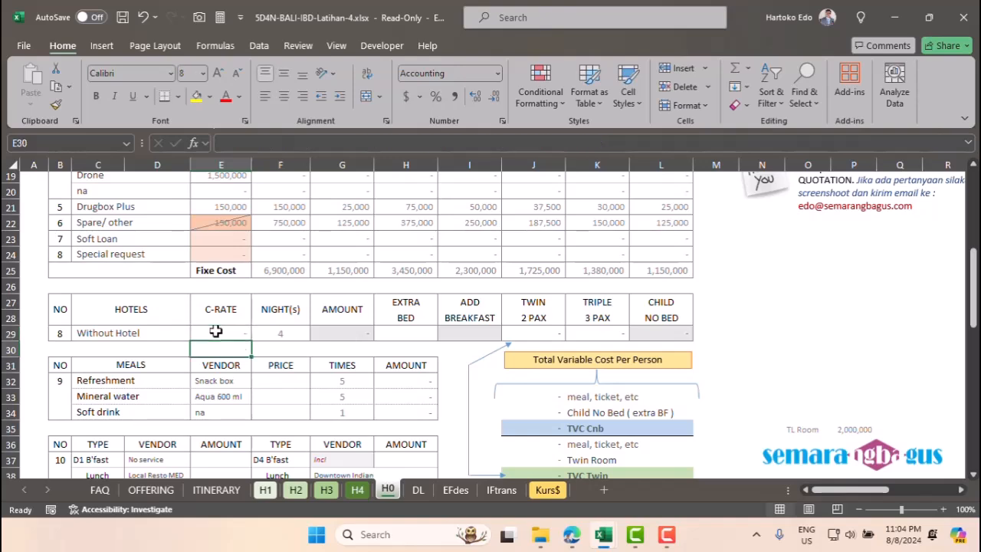
# Compare the EXTRA BED VLOOKUP formula in H29 of sheet H1 with the EX-BED column on CONFITARIFF-BALI's FOREIGN sheet, returning to the quotation workbook.
pyautogui.click(266, 491)
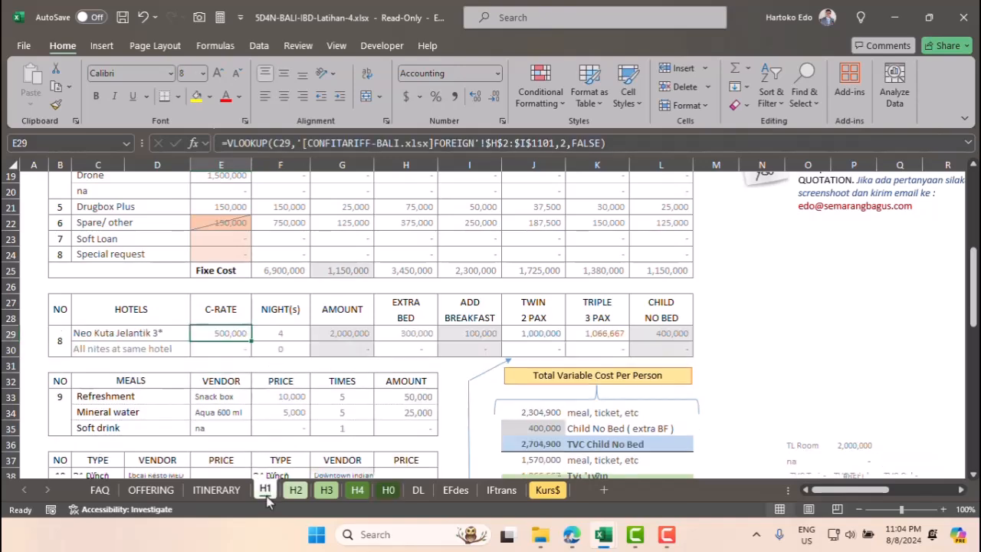
pyautogui.click(415, 338)
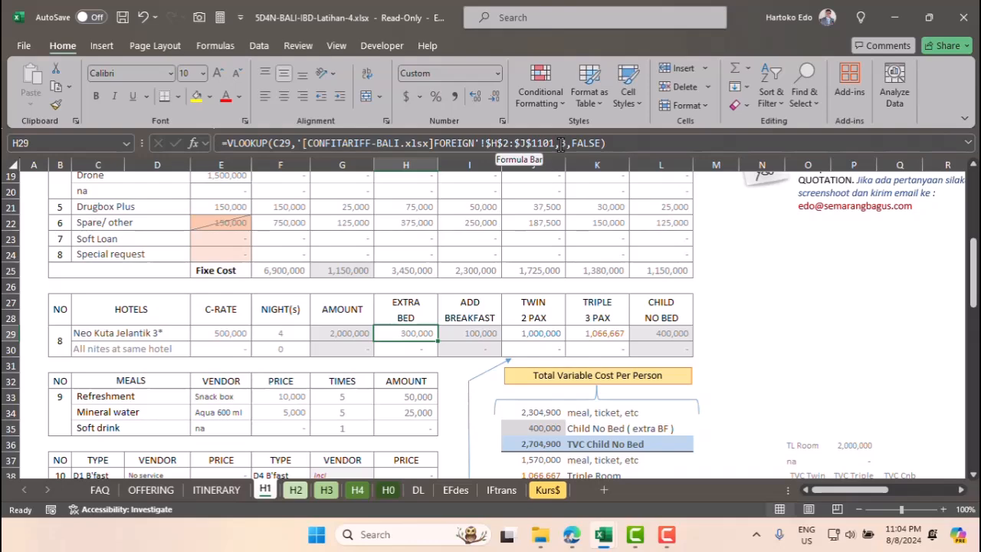
pyautogui.moveTo(606, 536)
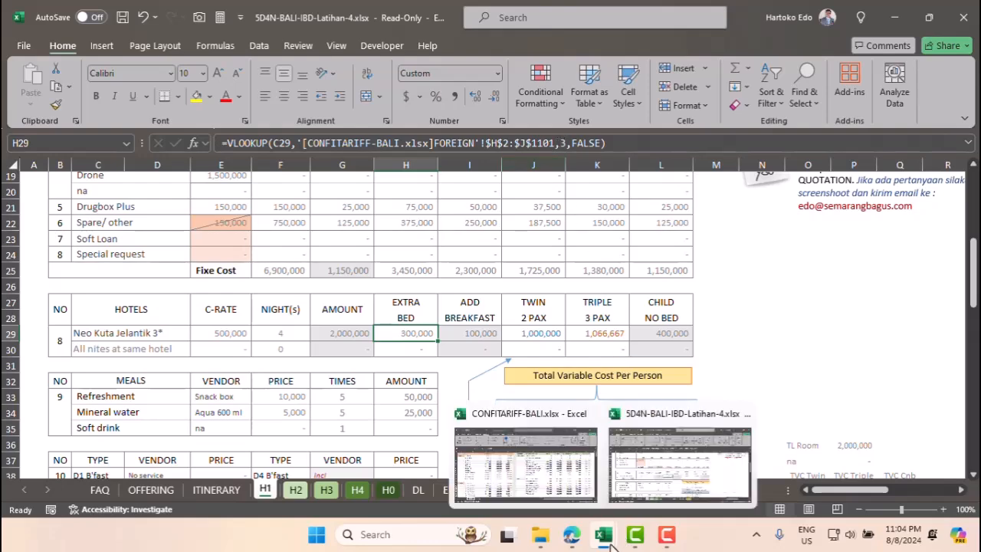
pyautogui.click(573, 488)
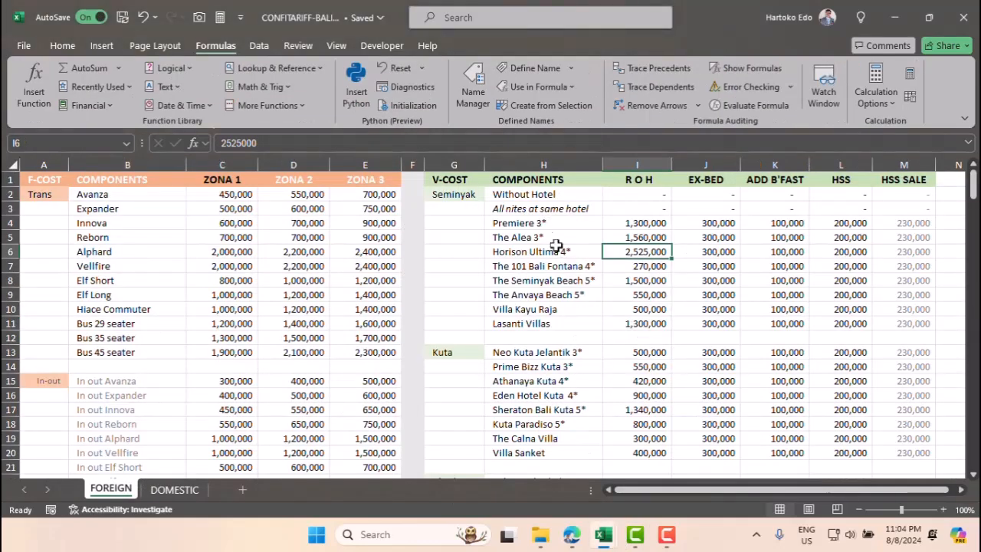
pyautogui.click(526, 194)
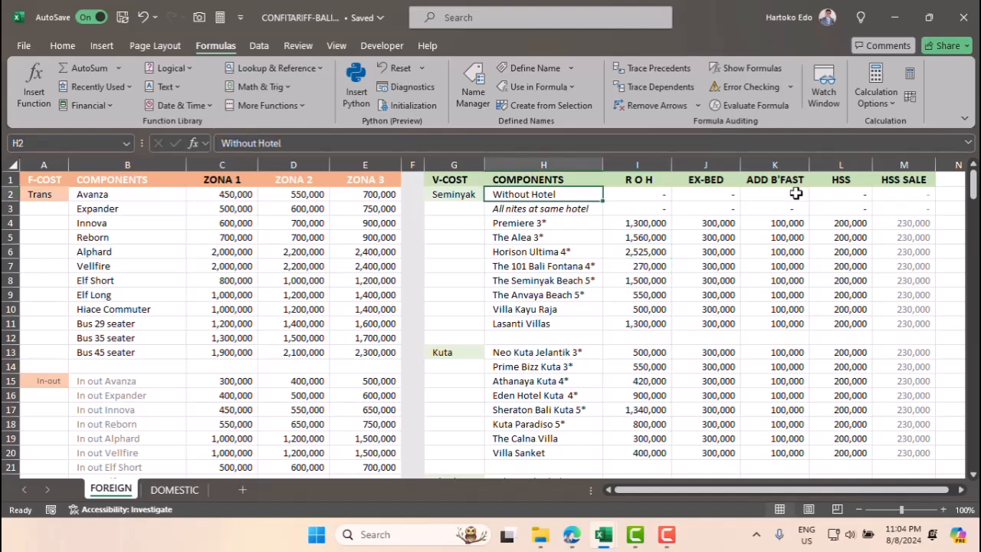
pyautogui.click(722, 195)
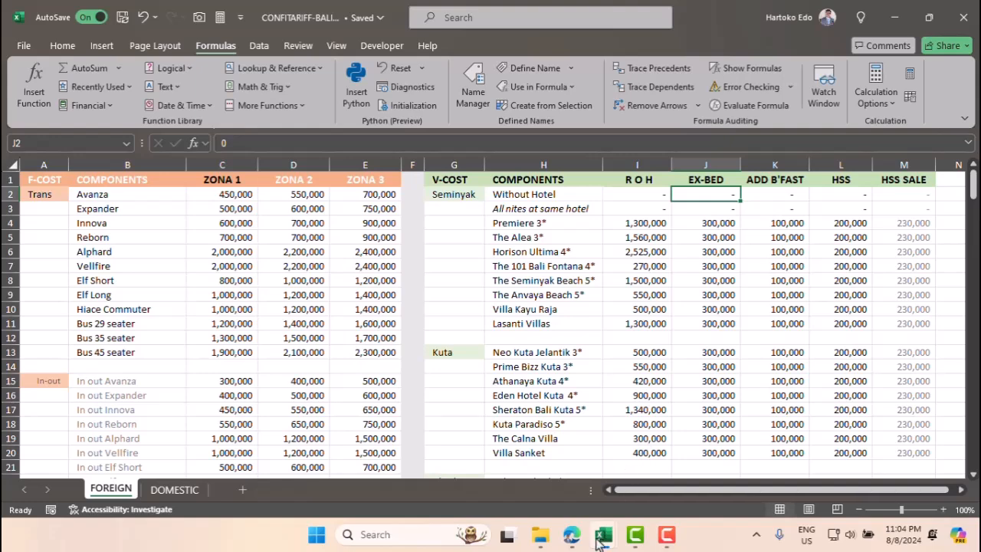
pyautogui.moveTo(600, 537)
pyautogui.click(653, 488)
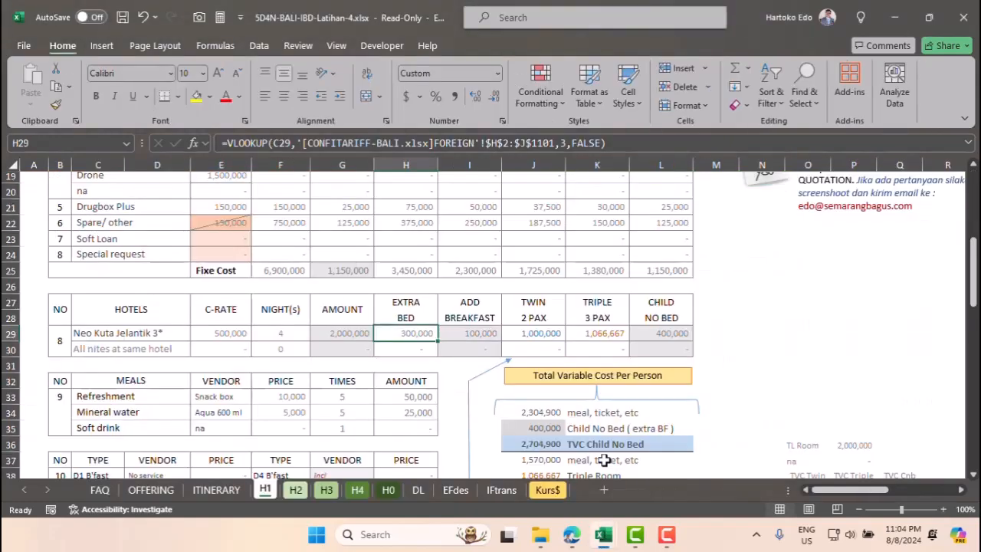
# Copy the EXTRA BED and ADD BREAKFAST formulas in H29:I30 of sheet H1 into the same cells of sheet H2.
pyautogui.moveTo(414, 332); pyautogui.dragTo(469, 346)
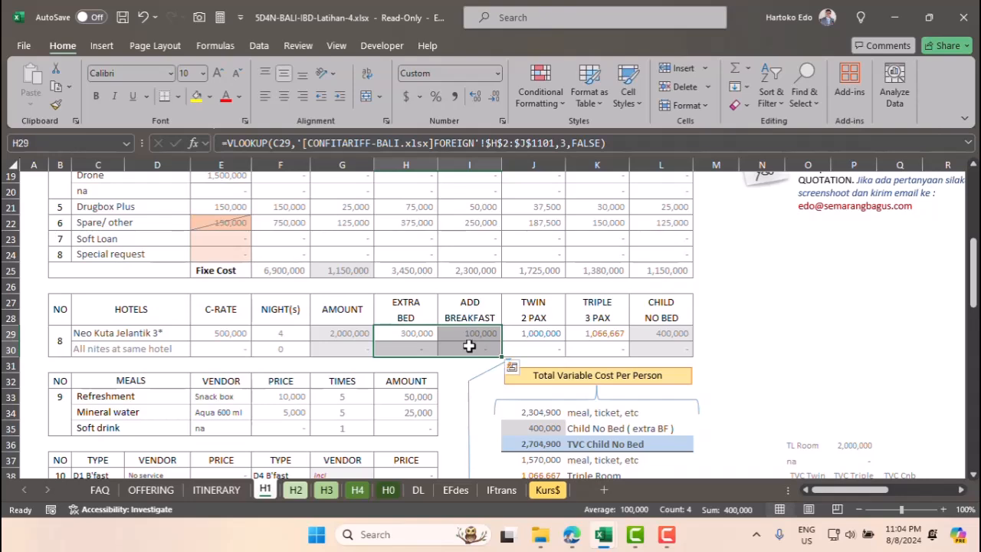
pyautogui.hotkey('ctrl', 'c')
pyautogui.click(512, 366)
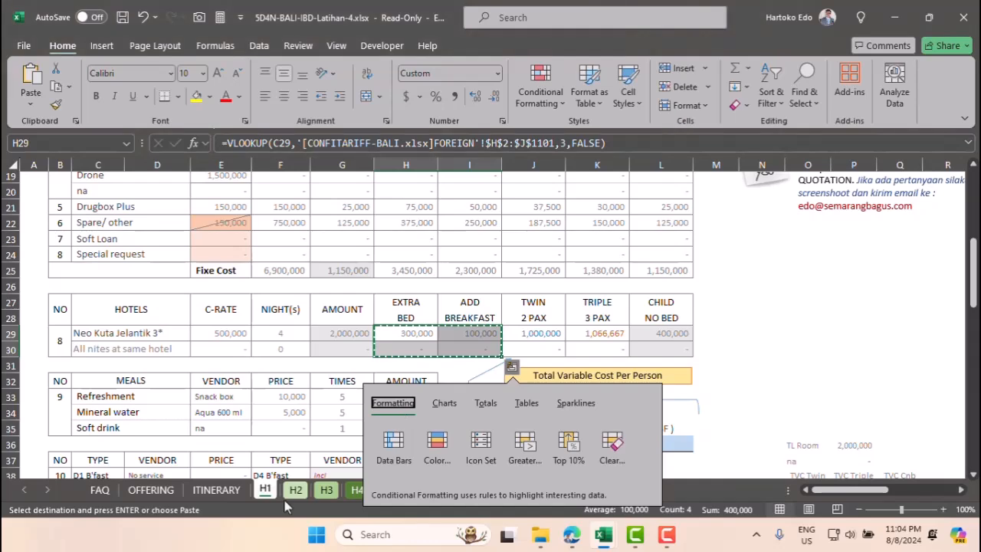
pyautogui.click(295, 490)
pyautogui.scroll(-1, 520, 358)
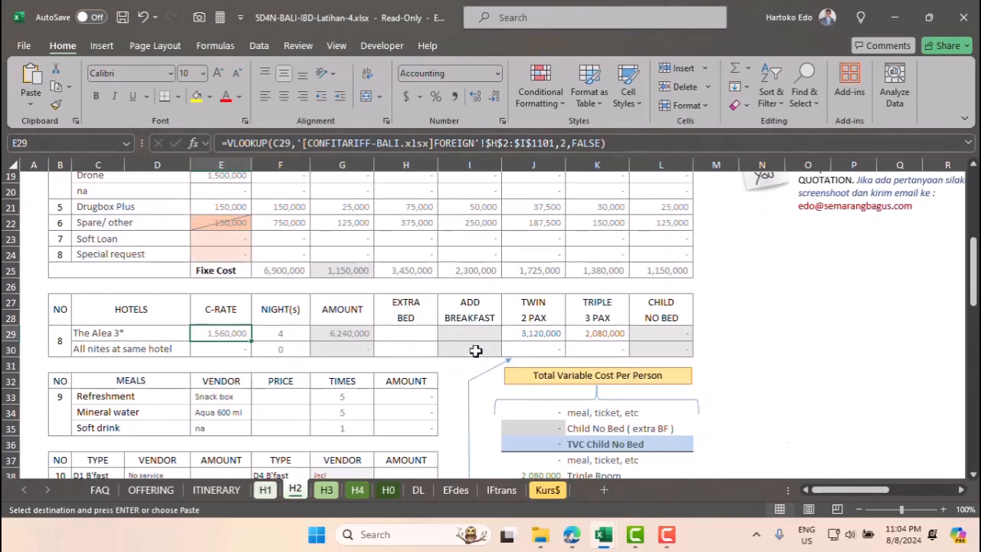
pyautogui.click(414, 340)
pyautogui.hotkey('ctrl', 'v')
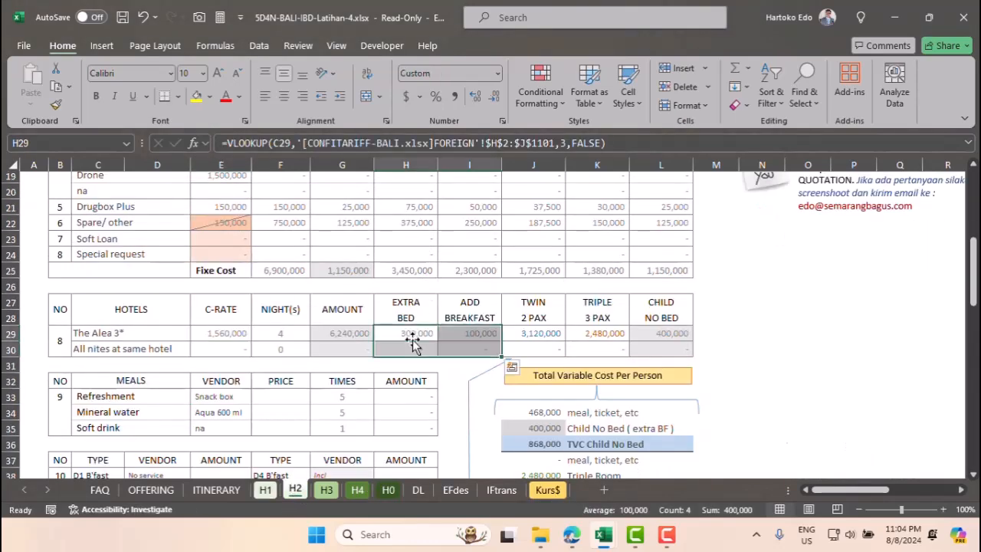
# Fill H29:I30 of sheets H3 and H4 with the same EXTRA BED and ADD BREAKFAST formulas.
pyautogui.click(325, 490)
pyautogui.scroll(-1, 443, 331)
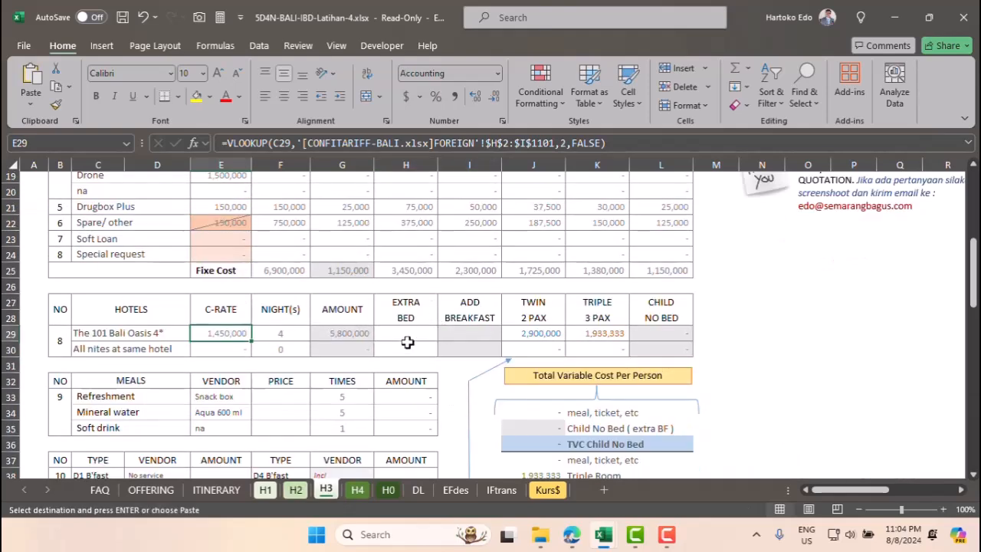
pyautogui.click(408, 331)
pyautogui.press('Return')
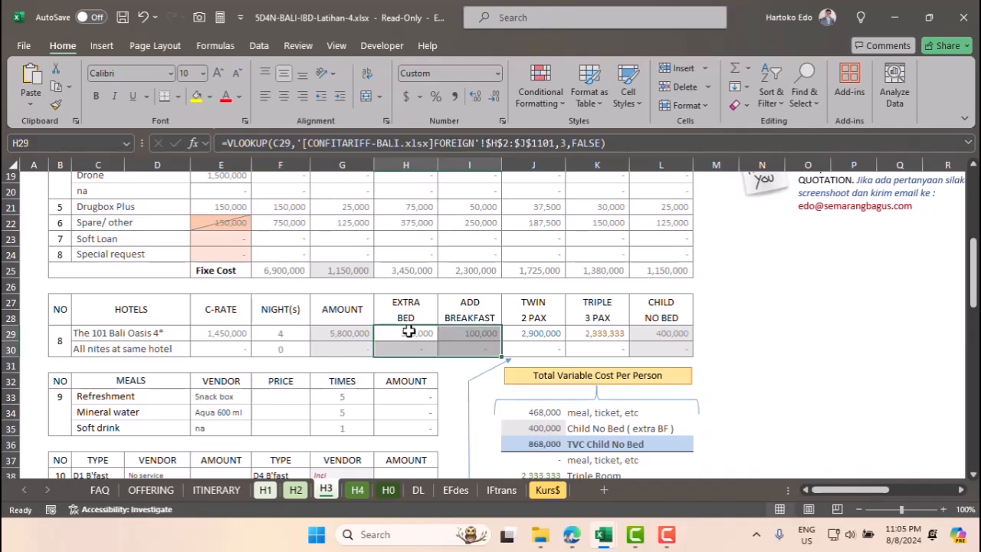
pyautogui.hotkey('ctrl', 'c')
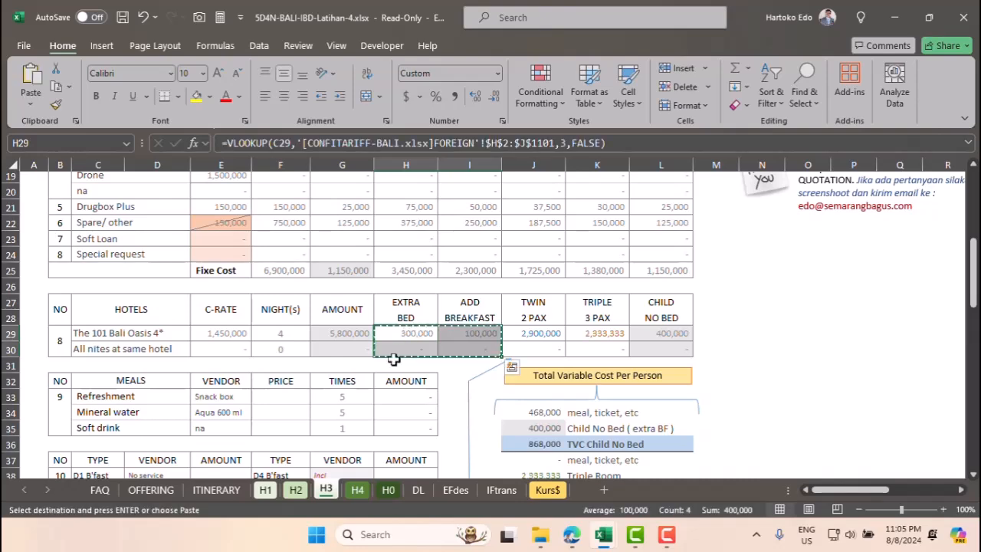
pyautogui.click(357, 490)
pyautogui.click(410, 332)
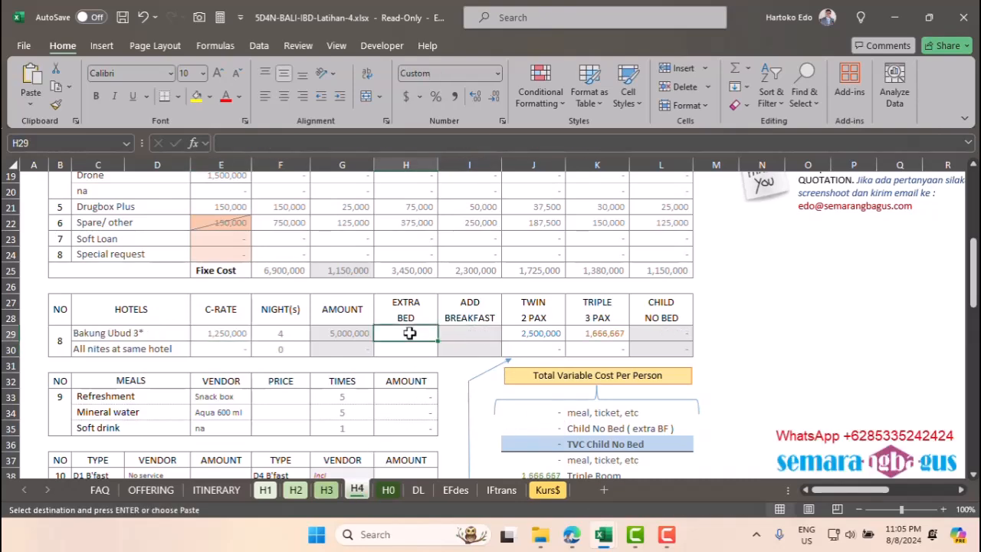
pyautogui.press('Return')
# Copy only the H29:I29 extra bed and breakfast formulas from sheet H4 into the Without Hotel row of sheet H0.
pyautogui.moveTo(410, 333); pyautogui.dragTo(477, 334)
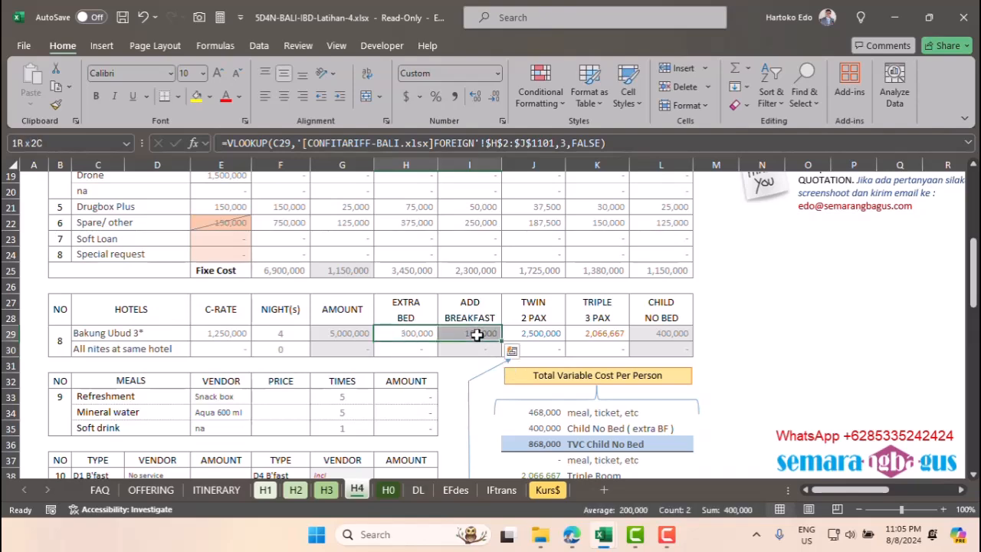
pyautogui.hotkey('ctrl', 'c')
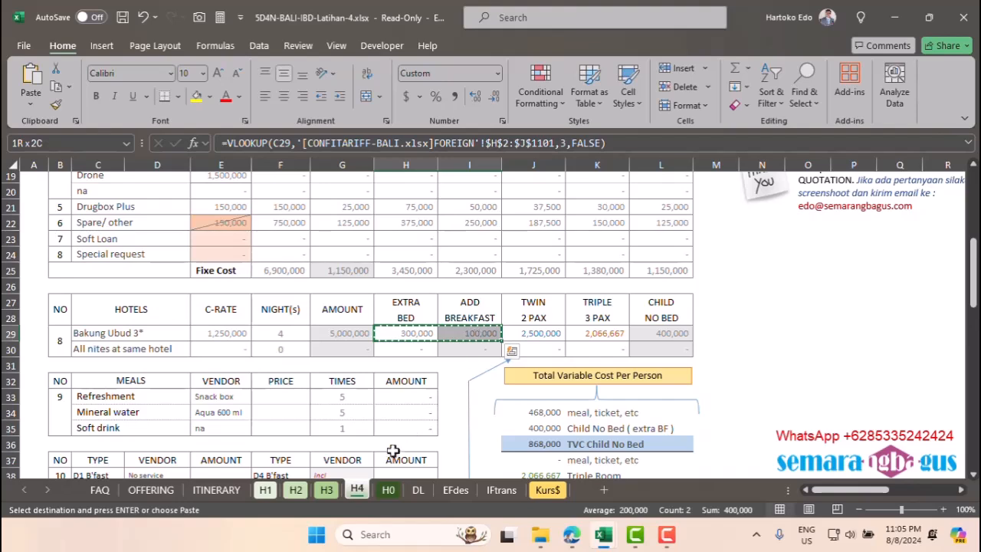
pyautogui.click(389, 491)
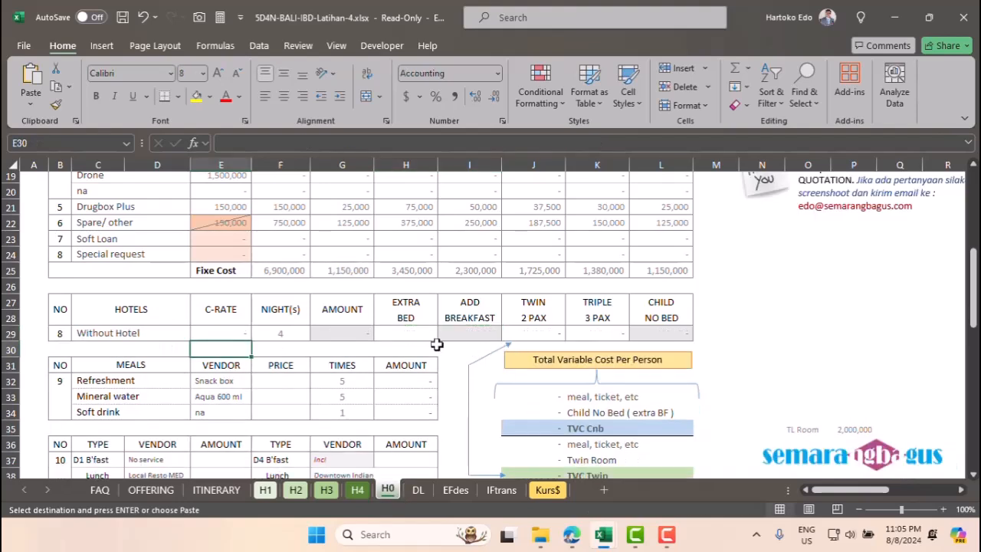
pyautogui.click(409, 333)
pyautogui.press('Return')
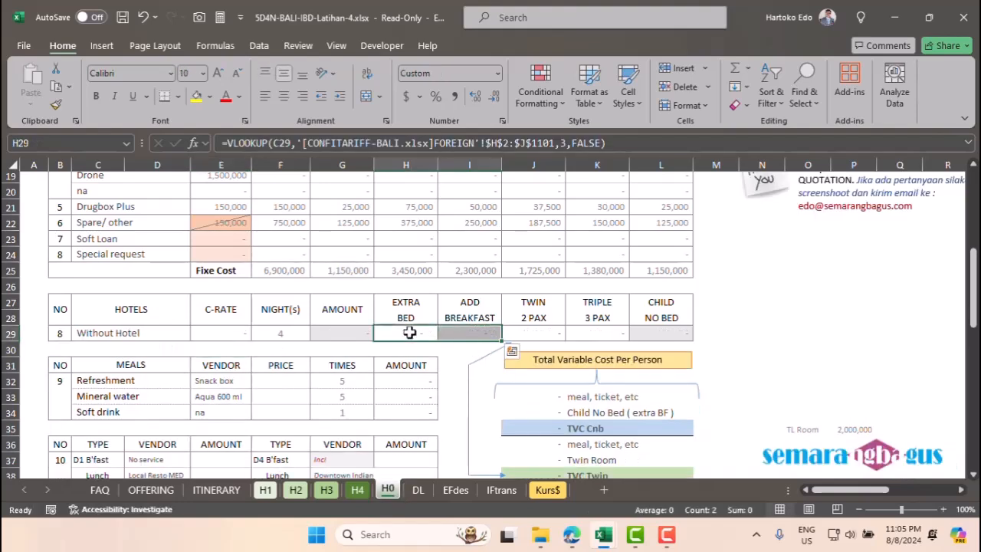
pyautogui.click(86, 334)
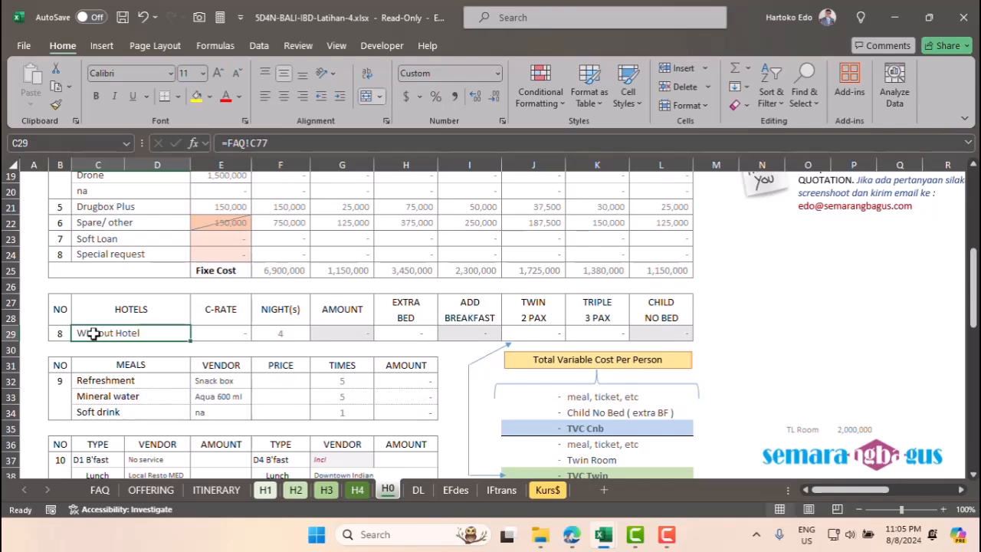
# Copy the refreshment, mineral water and soft drink PRICE formulas in F33:F35 of sheet H1 into F33:F35 of sheet H2.
pyautogui.scroll(-1, 93, 333)
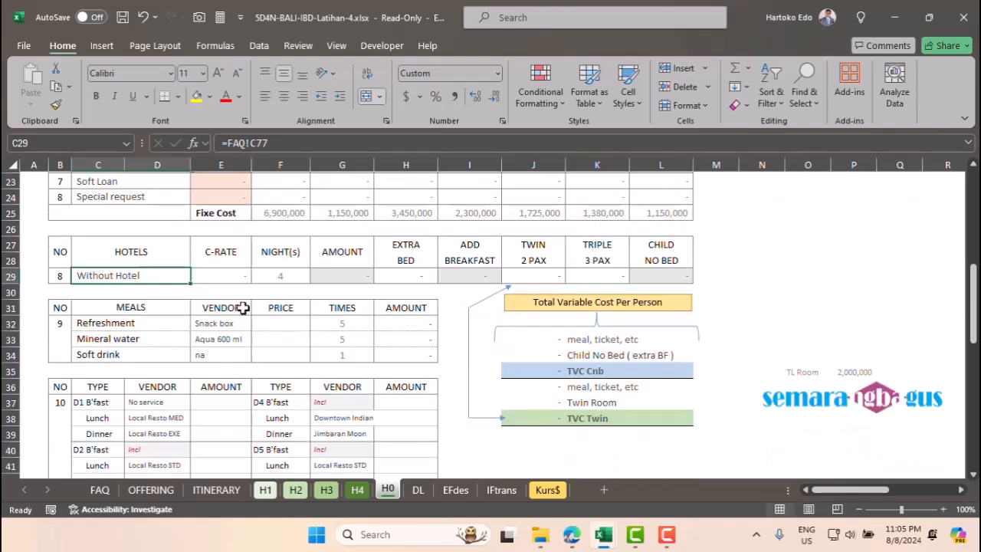
pyautogui.click(265, 491)
pyautogui.scroll(-1, 249, 327)
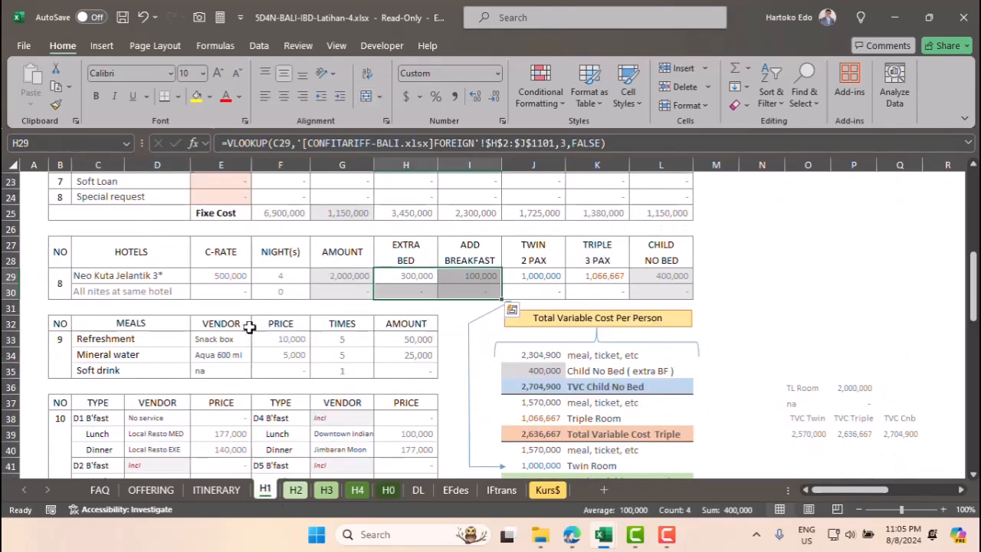
pyautogui.scroll(-1, 249, 327)
pyautogui.moveTo(293, 282); pyautogui.dragTo(292, 315)
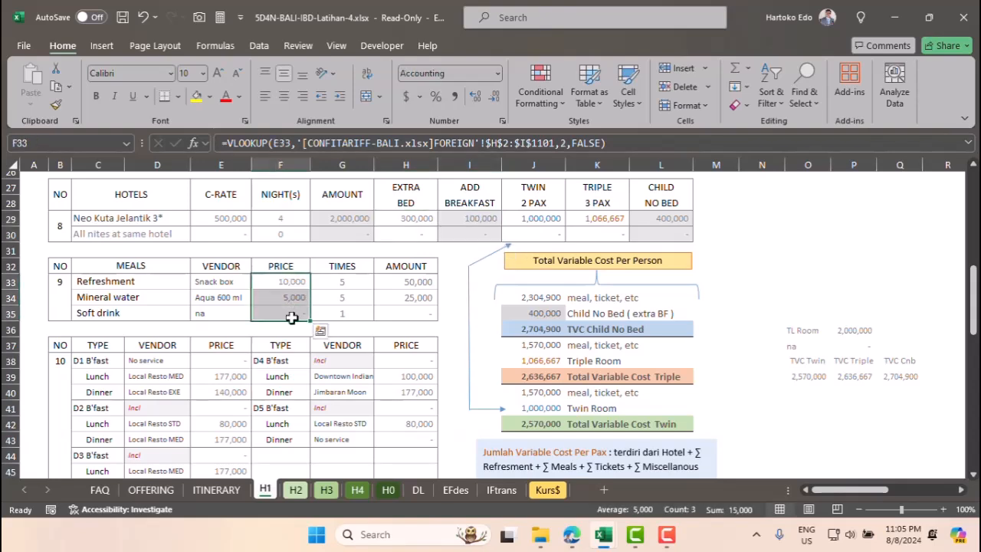
pyautogui.hotkey('ctrl', 'c')
pyautogui.click(295, 491)
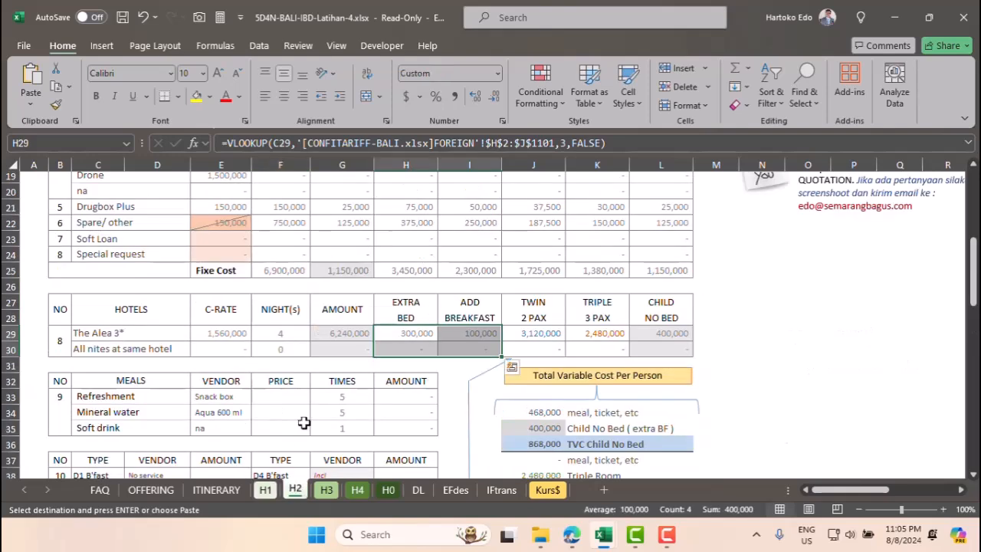
pyautogui.scroll(-1, 287, 368)
pyautogui.click(284, 340)
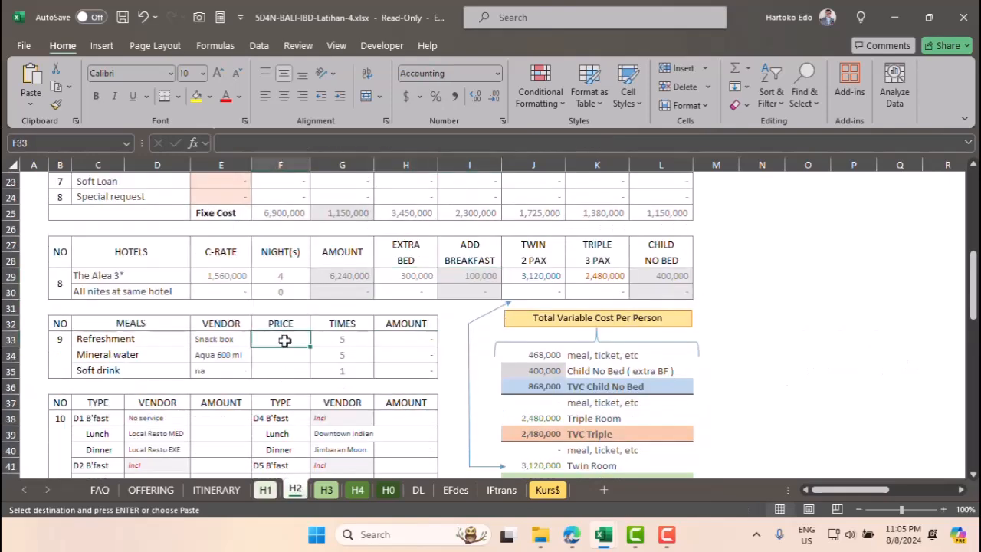
pyautogui.hotkey('ctrl', 'v')
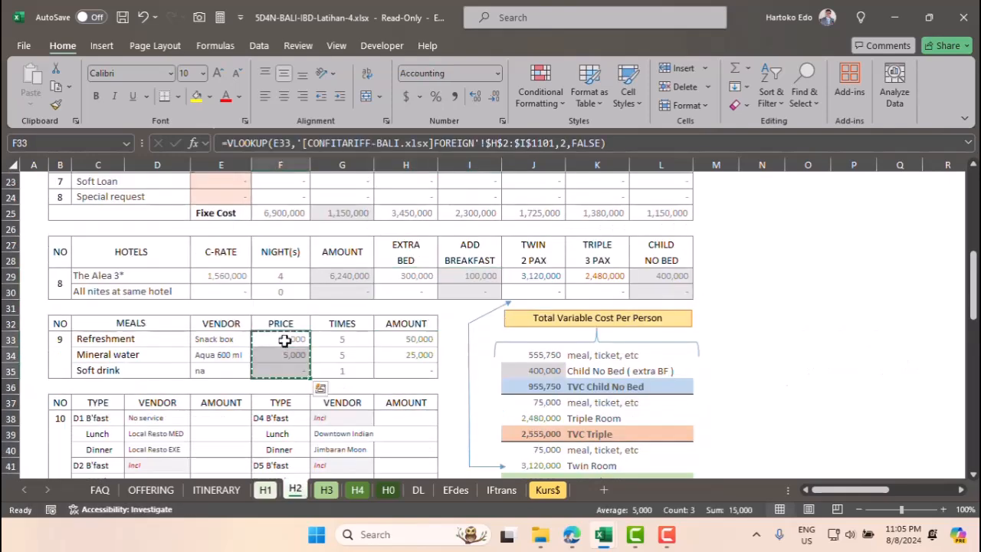
# Carry the F33:F35 drink and snack PRICE formulas over from sheet H2 to the same cells of sheets H3 and H4.
pyautogui.hotkey('ctrl', 'c')
pyautogui.click(323, 492)
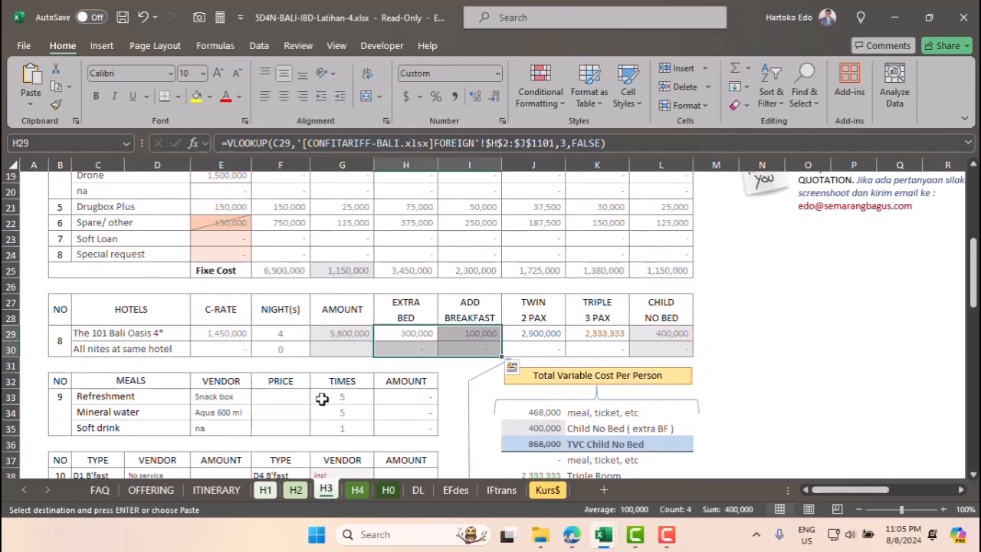
pyautogui.click(281, 393)
pyautogui.hotkey('ctrl', 'v')
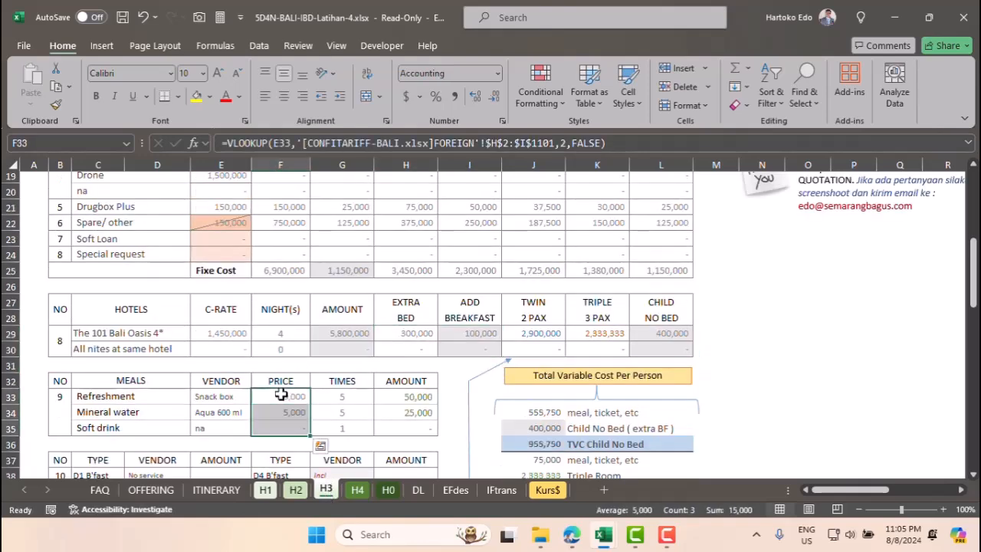
pyautogui.hotkey('ctrl', 'c')
pyautogui.click(357, 490)
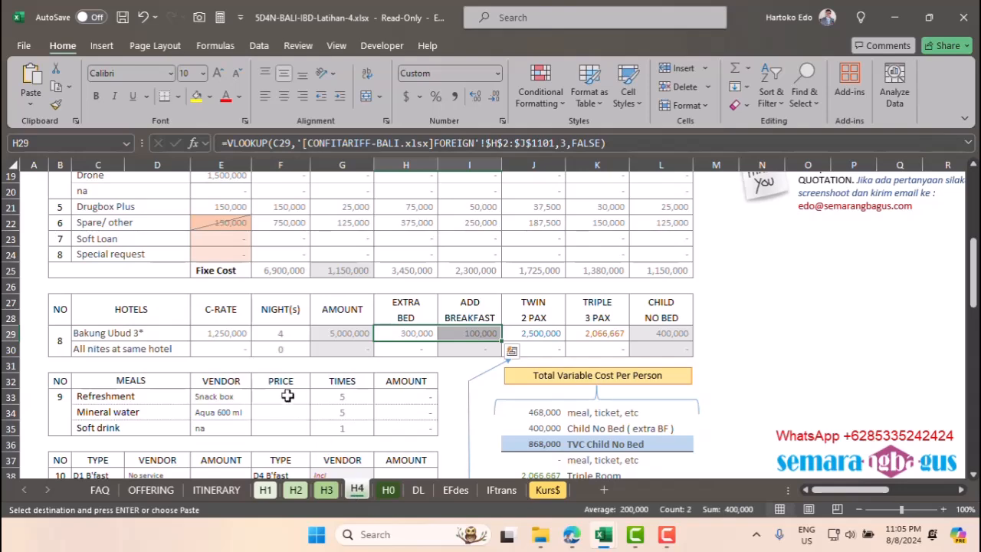
pyautogui.press('Return')
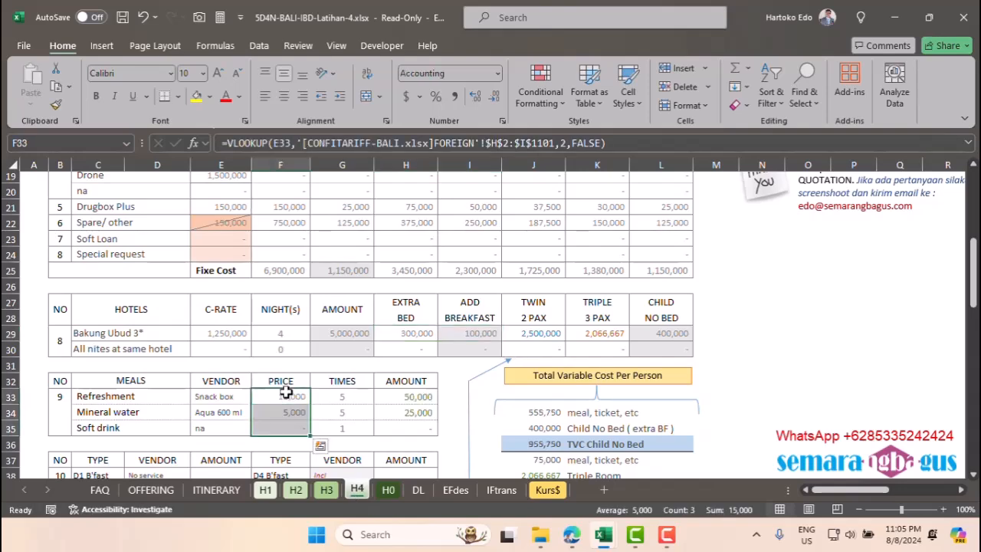
# Copy the F33:F35 PRICE formulas of sheet H4 into F32:F34 of sheet H0.
pyautogui.hotkey('ctrl', 'c')
pyautogui.click(387, 489)
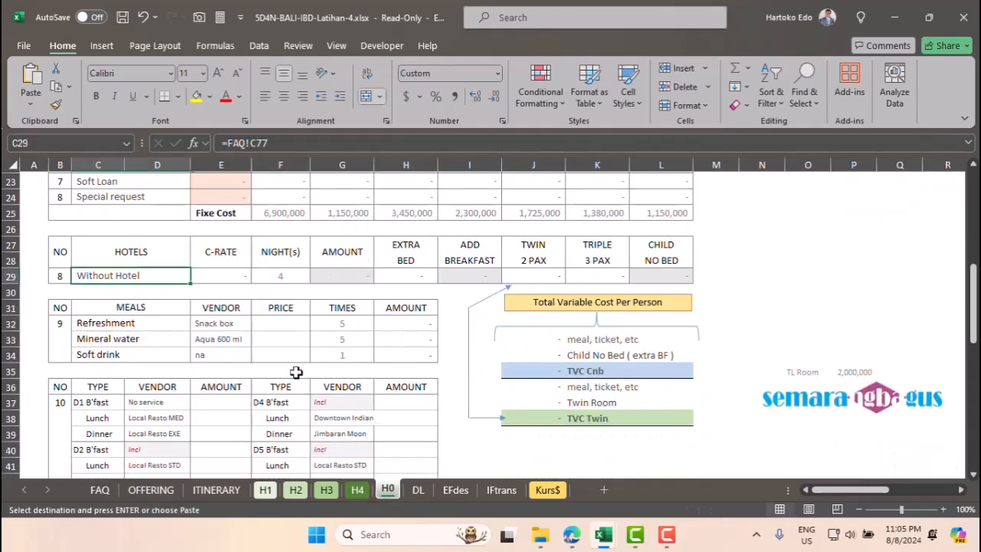
pyautogui.press('Return')
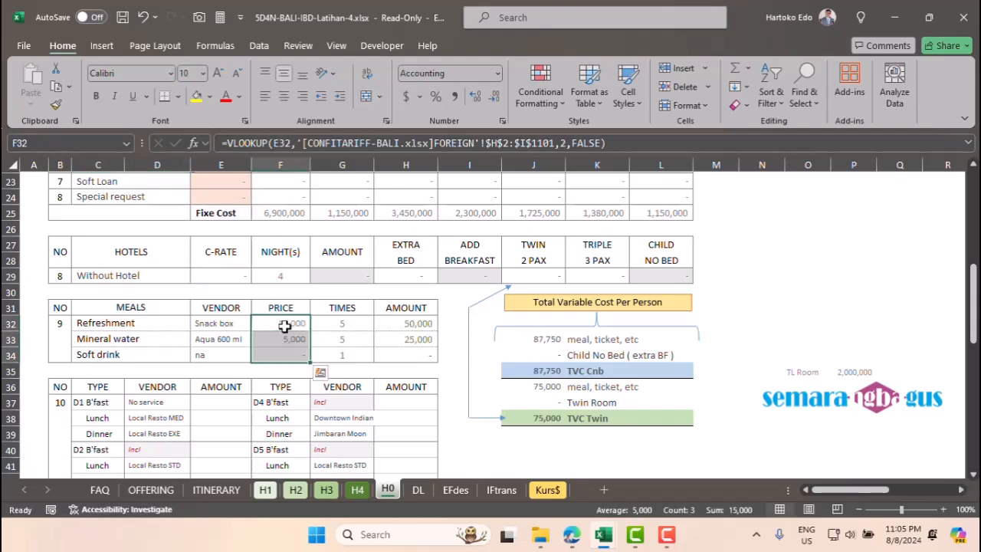
# Copy the meal block E38:H46 with its VLOOKUP price formulas from sheet H1 into the same cells of sheet H2.
pyautogui.click(265, 491)
pyautogui.scroll(-1, 285, 400)
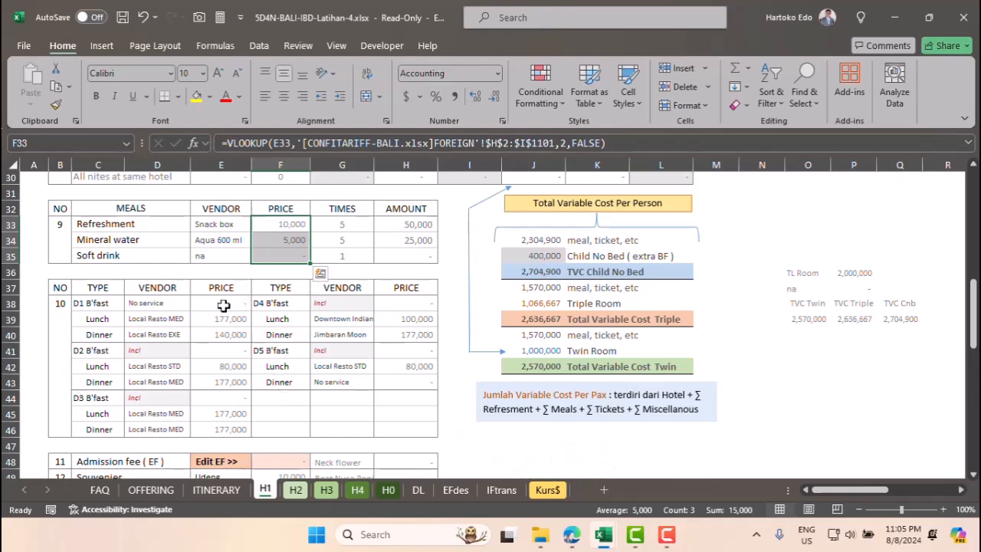
pyautogui.moveTo(220, 303); pyautogui.dragTo(380, 436)
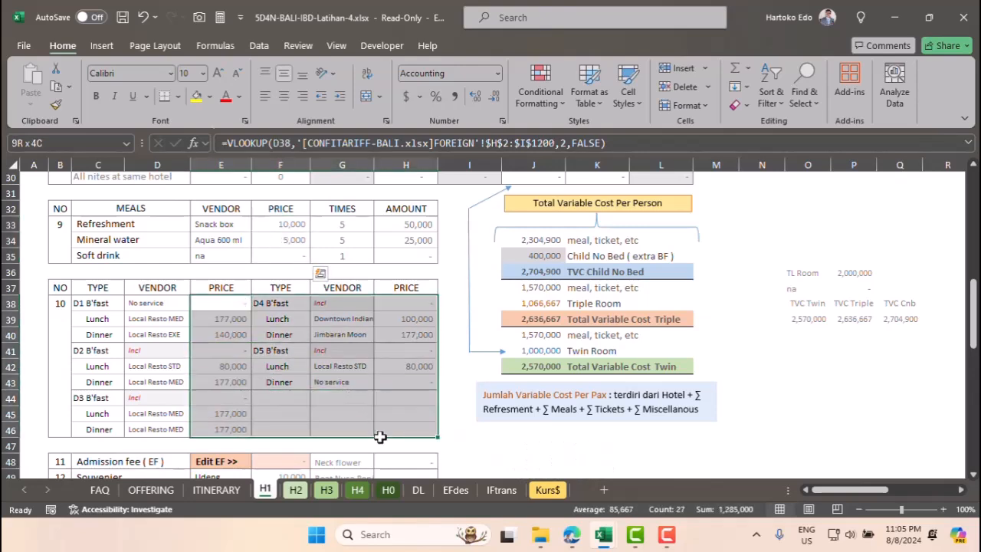
pyautogui.hotkey('ctrl', 'c')
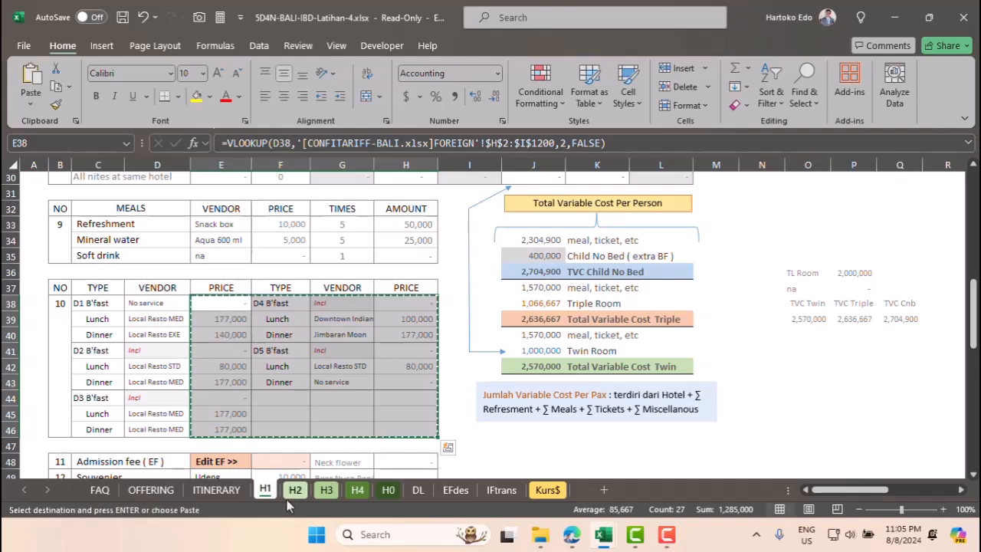
pyautogui.click(295, 491)
pyautogui.click(233, 421)
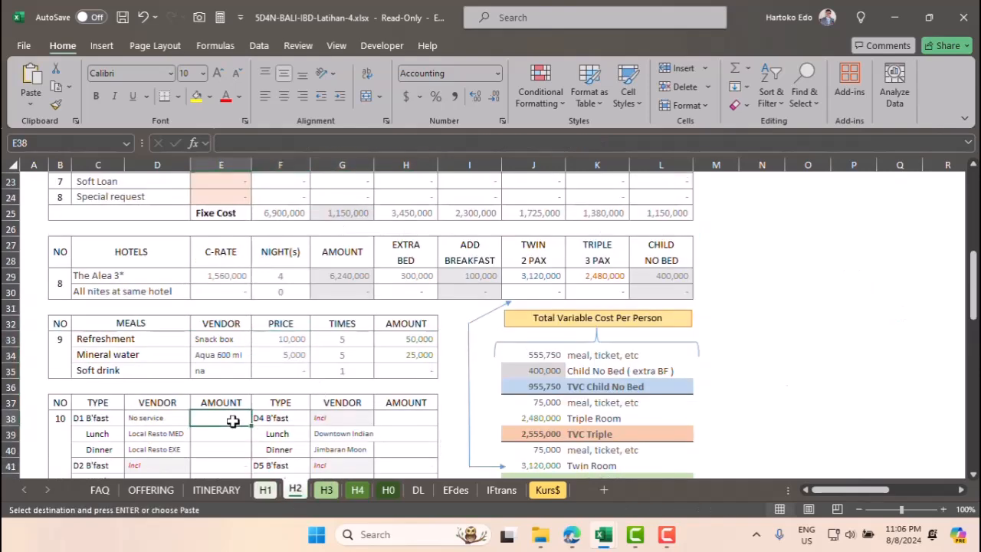
pyautogui.press('Return')
# Carry the E38:H46 meal block over from sheet H2 to the same cells of sheet H3.
pyautogui.hotkey('ctrl', 'c')
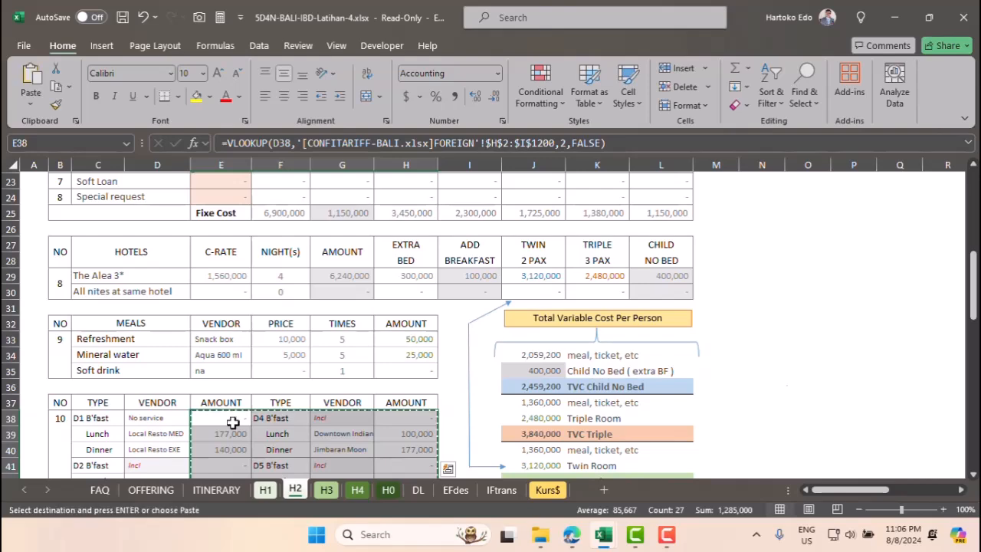
pyautogui.click(327, 491)
pyautogui.moveTo(280, 396); pyautogui.dragTo(276, 425)
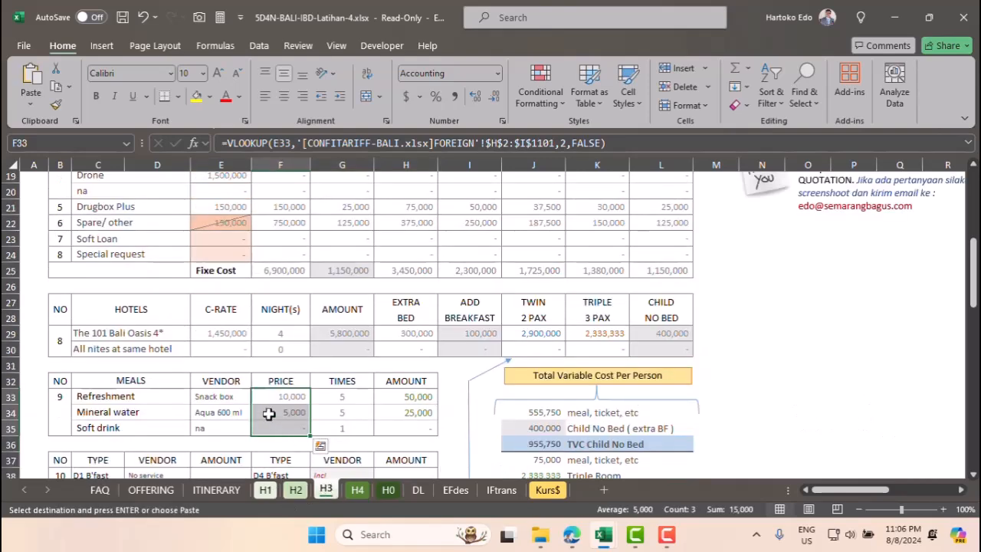
pyautogui.scroll(-1, 272, 418)
pyautogui.click(228, 420)
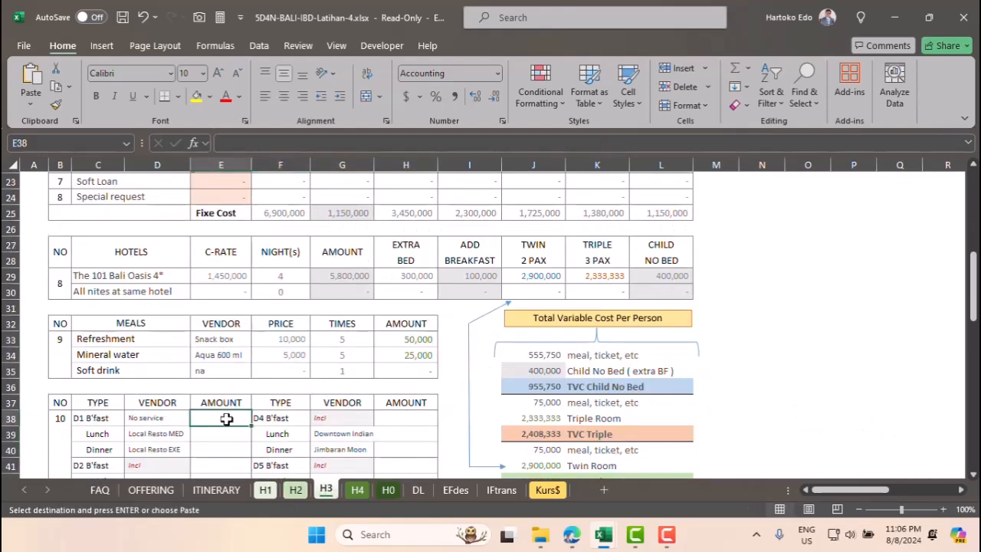
pyautogui.press('Return')
# Copy the E38:H46 meal block from sheet H3 into sheet H4, starting at E38.
pyautogui.hotkey('ctrl', 'c')
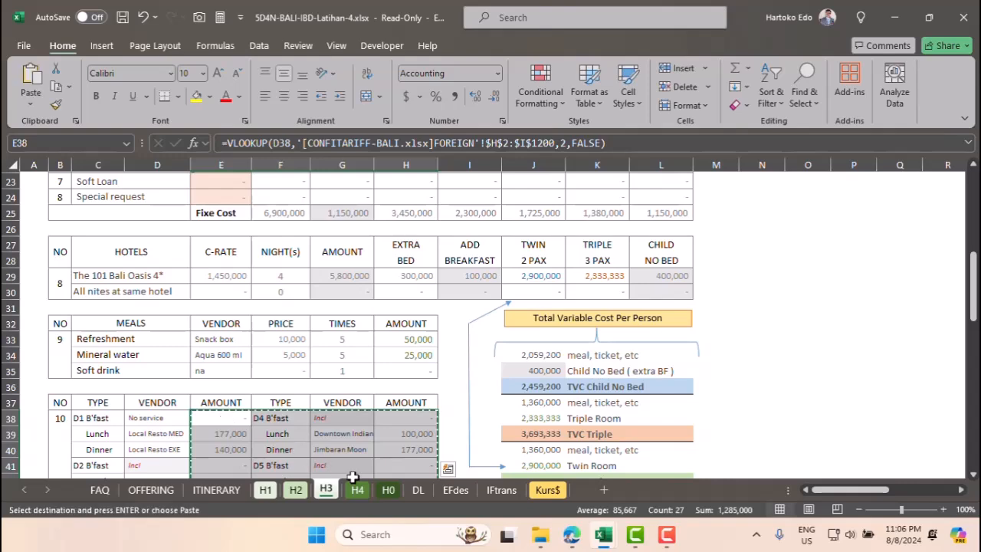
pyautogui.click(357, 491)
pyautogui.scroll(-2, 355, 459)
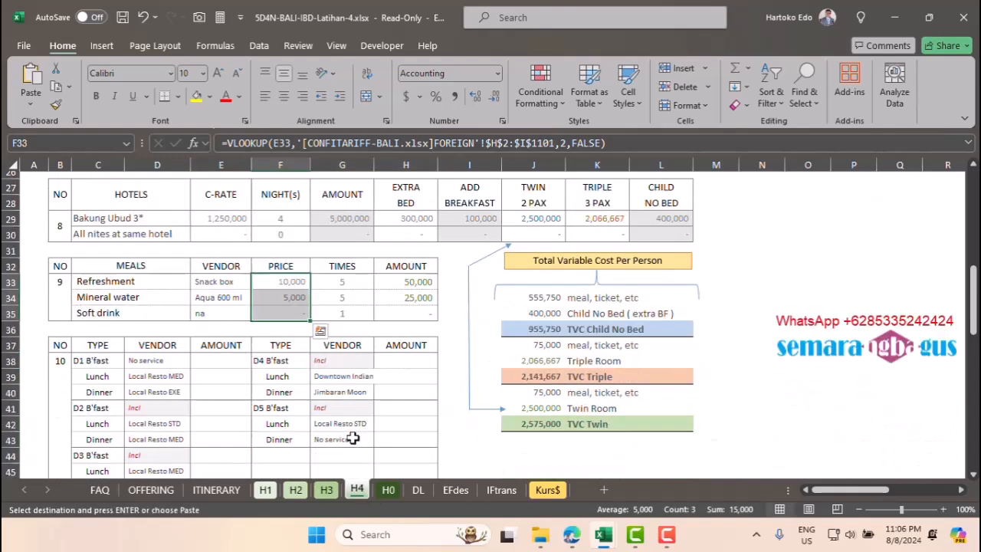
pyautogui.click(214, 357)
pyautogui.hotkey('ctrl', 'v')
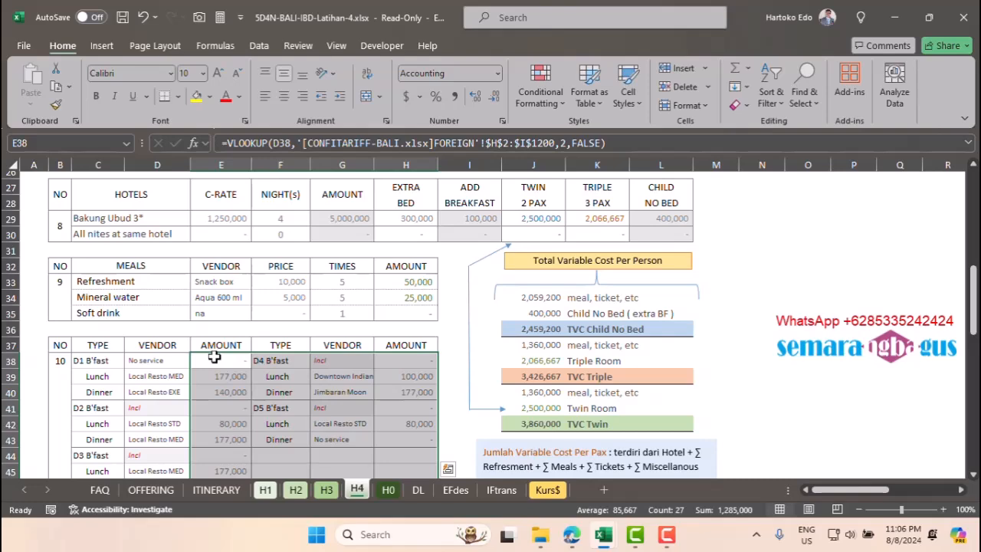
# Paste the copied meal block with its VLOOKUP formulas into sheet H0, starting at E37 in the D1 B'fast row.
pyautogui.click(388, 491)
pyautogui.scroll(-3, 376, 409)
pyautogui.click(215, 285)
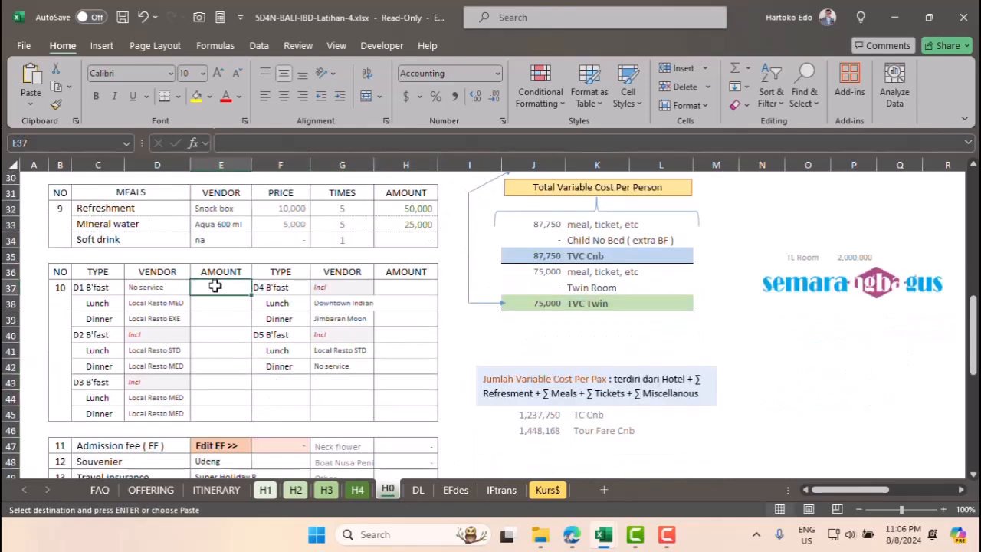
pyautogui.hotkey('ctrl', 'v')
pyautogui.scroll(-1, 217, 288)
pyautogui.scroll(-1, 218, 287)
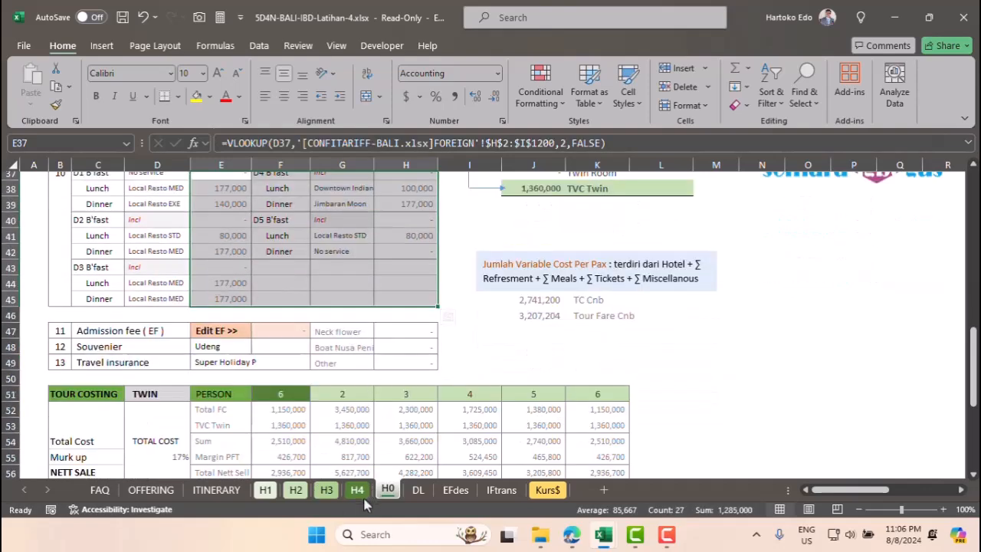
# Copy the admission fee, souvenir and travel insurance formulas in F48:F50 of sheet H1 into F48:F50 of sheet H2.
pyautogui.click(265, 497)
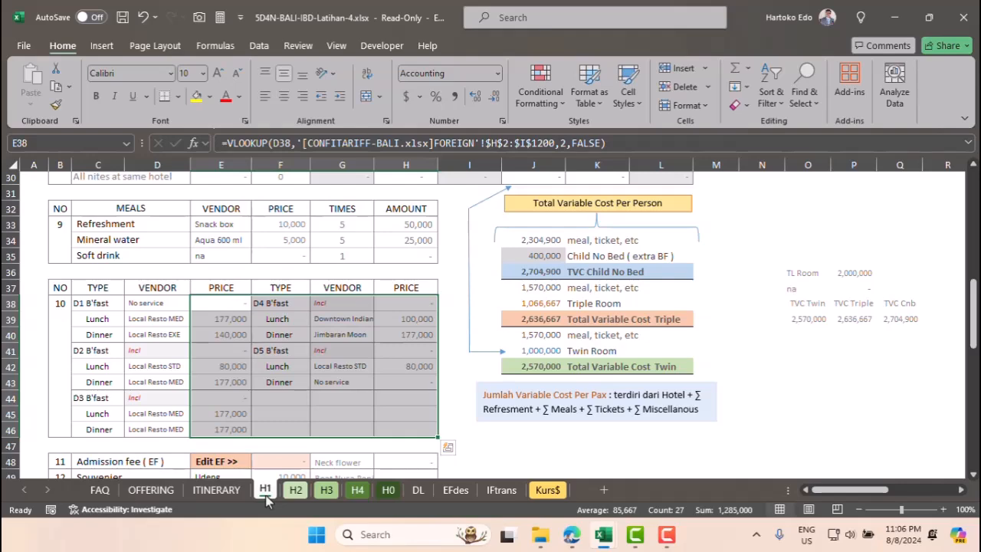
pyautogui.scroll(-2, 276, 401)
pyautogui.hotkey('ctrl', 'v')
pyautogui.moveTo(300, 347); pyautogui.dragTo(286, 375)
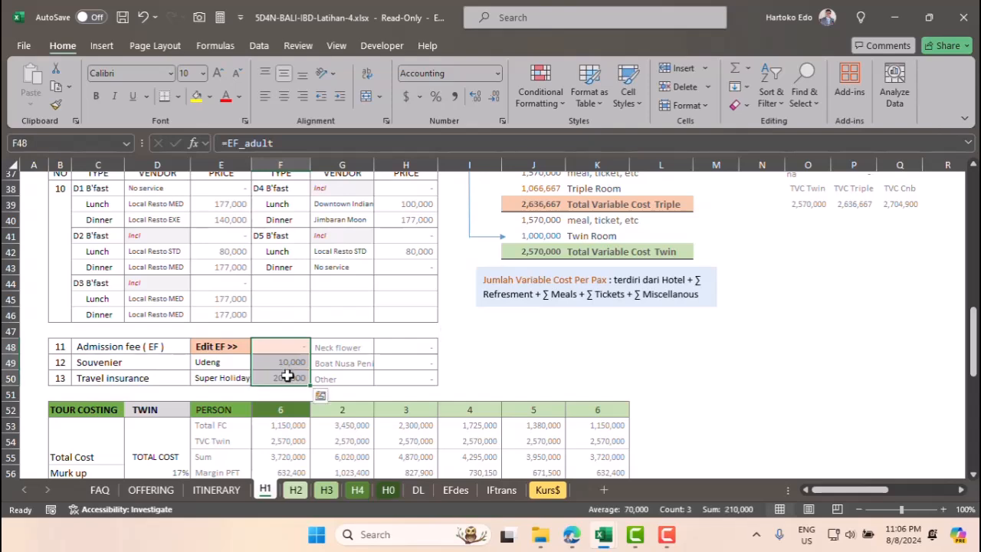
pyautogui.hotkey('ctrl', 'c')
pyautogui.click(295, 489)
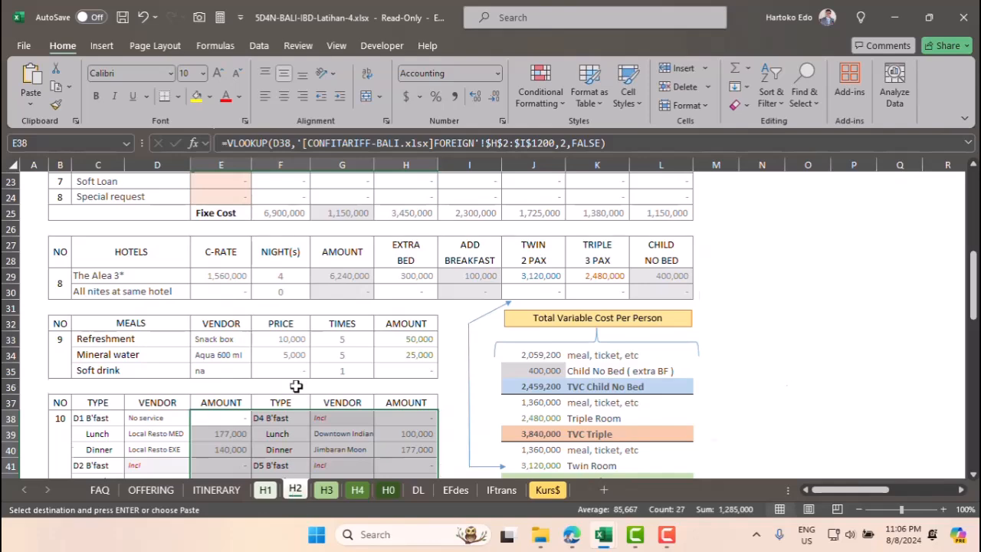
pyautogui.scroll(-5, 296, 386)
pyautogui.click(288, 344)
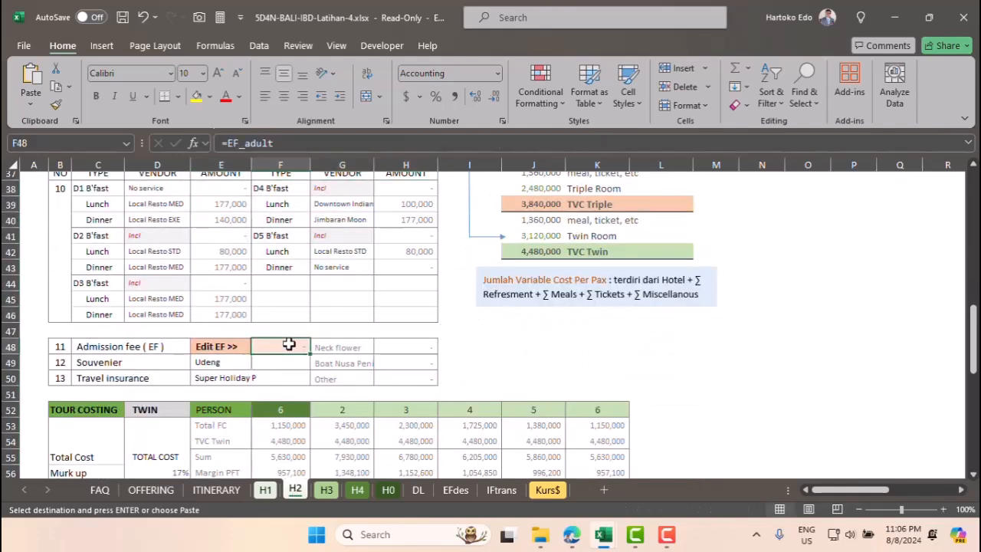
pyautogui.press('Return')
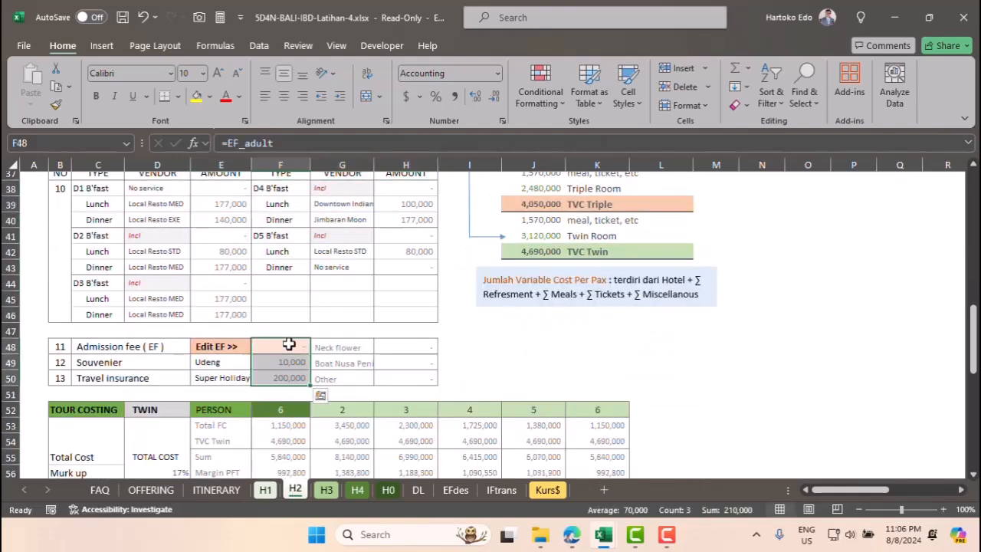
# Carry the F48:F50 admission fee, souvenir and insurance formulas over from sheet H2 to the same cells of sheet H3.
pyautogui.hotkey('ctrl', 'c')
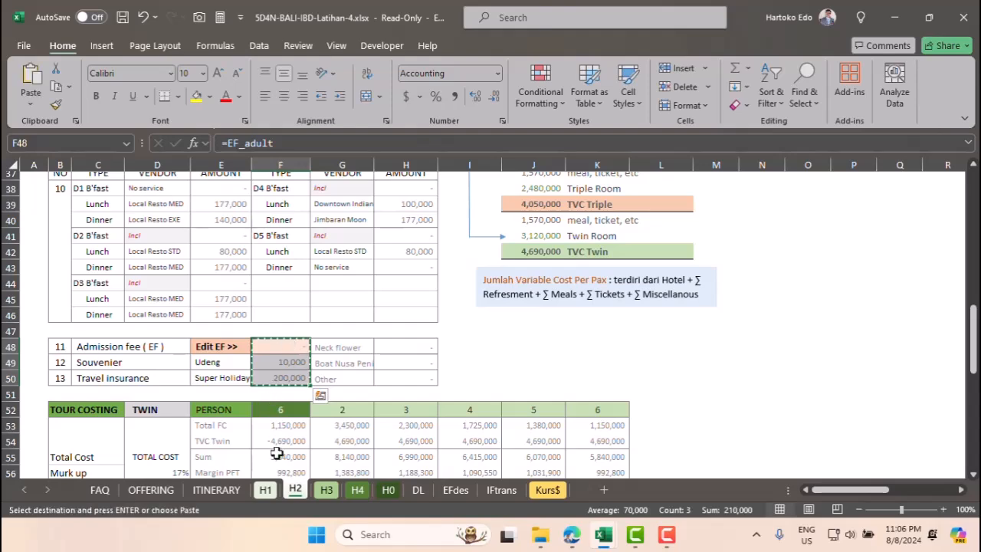
pyautogui.click(325, 490)
pyautogui.scroll(-6, 286, 390)
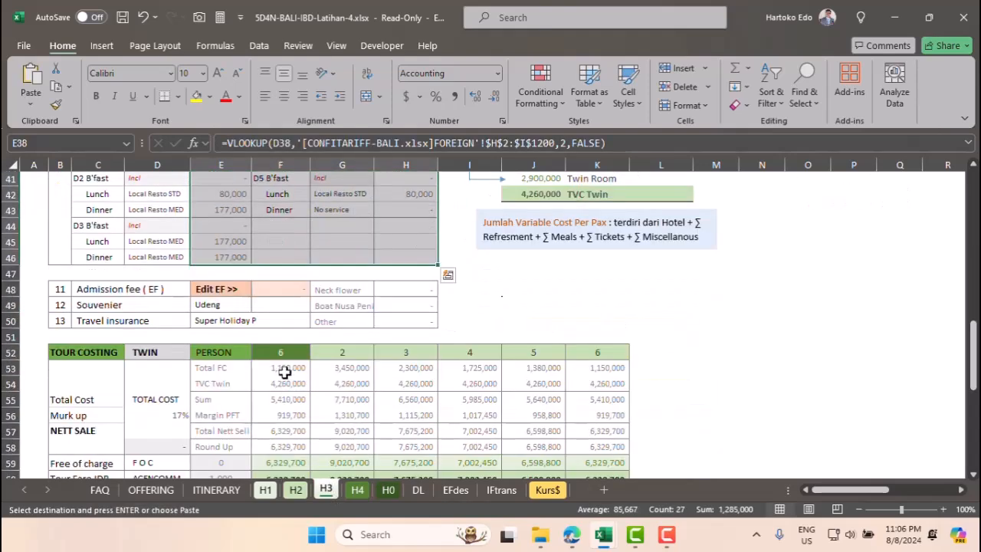
pyautogui.click(277, 289)
pyautogui.press('Return')
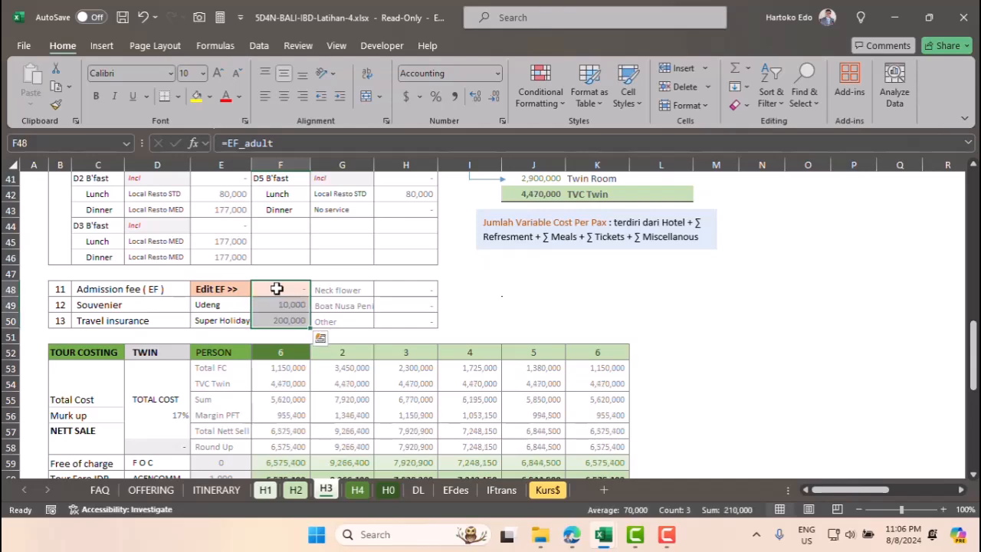
# Copy the F48:F50 admission fee, souvenir and insurance formulas from sheet H3 into the same cells of sheet H4.
pyautogui.hotkey('ctrl', 'c')
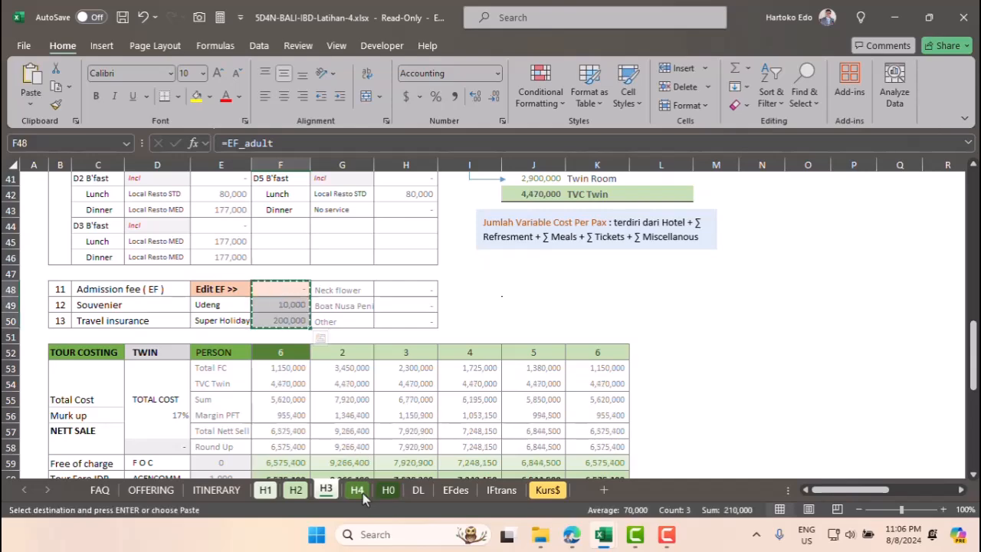
pyautogui.click(357, 490)
pyautogui.scroll(-10, 331, 436)
pyautogui.scroll(-3, 332, 435)
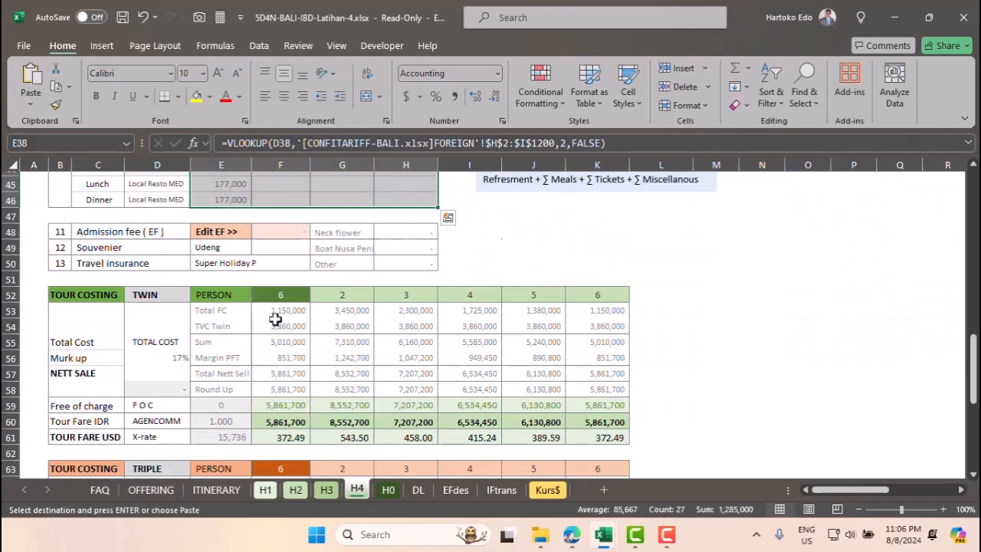
pyautogui.click(272, 232)
pyautogui.press('Return')
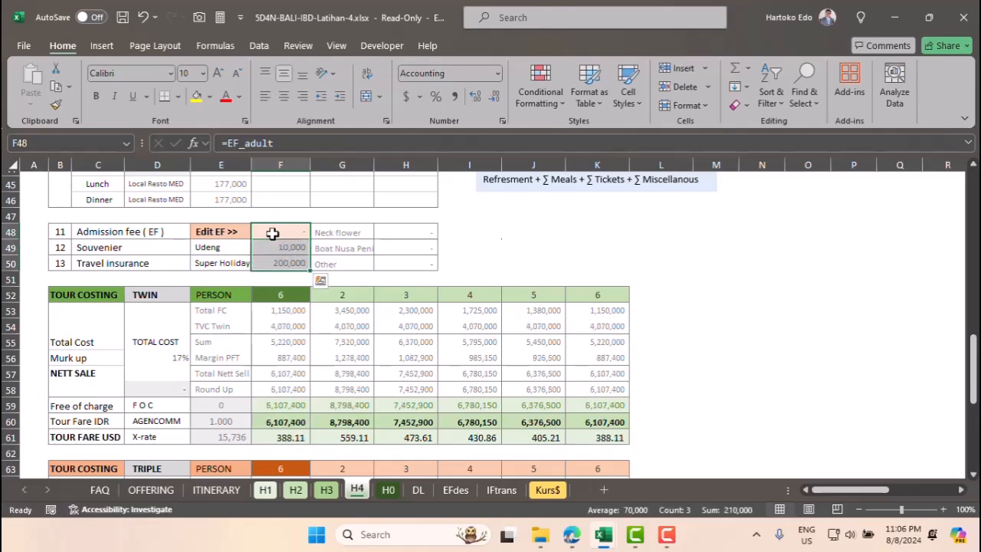
# Copy the F48:F50 formulas of sheet H4 into F47:F49 of sheet H0 for admission fee, souvenir and travel insurance.
pyautogui.hotkey('ctrl', 'c')
pyautogui.click(388, 490)
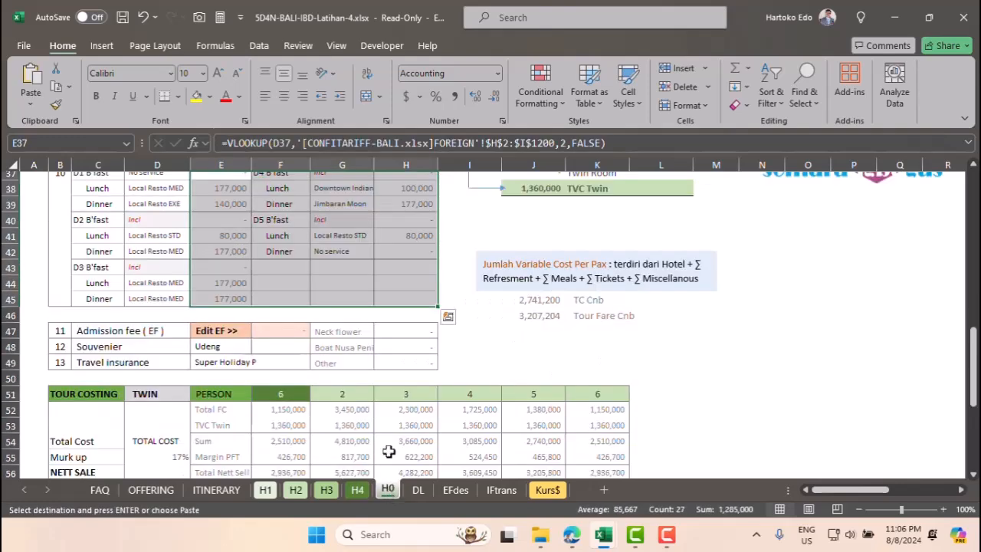
pyautogui.click(283, 330)
pyautogui.press('Return')
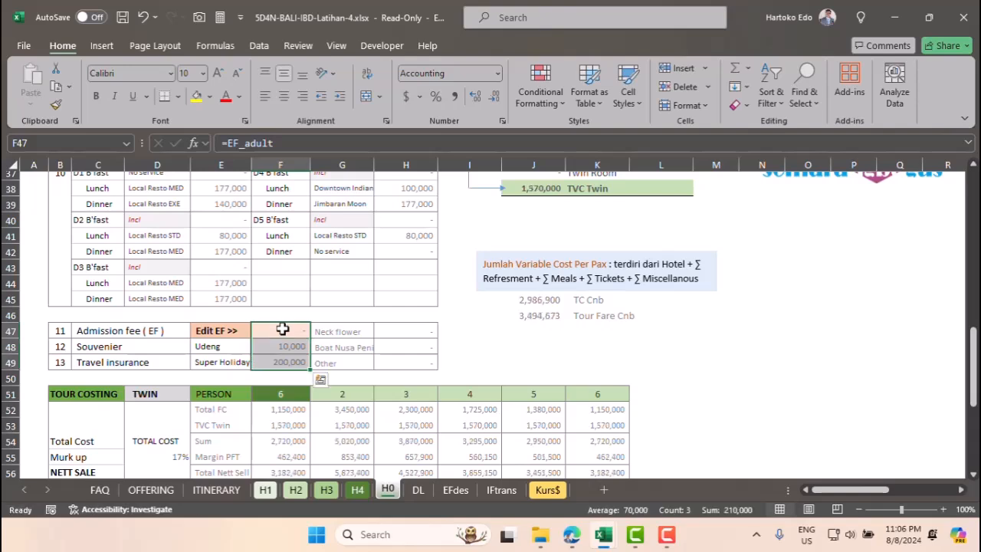
# Check the dropdown choices of the travel insurance cell E49 on sheet H0 and clear all its data validation settings.
pyautogui.click(212, 365)
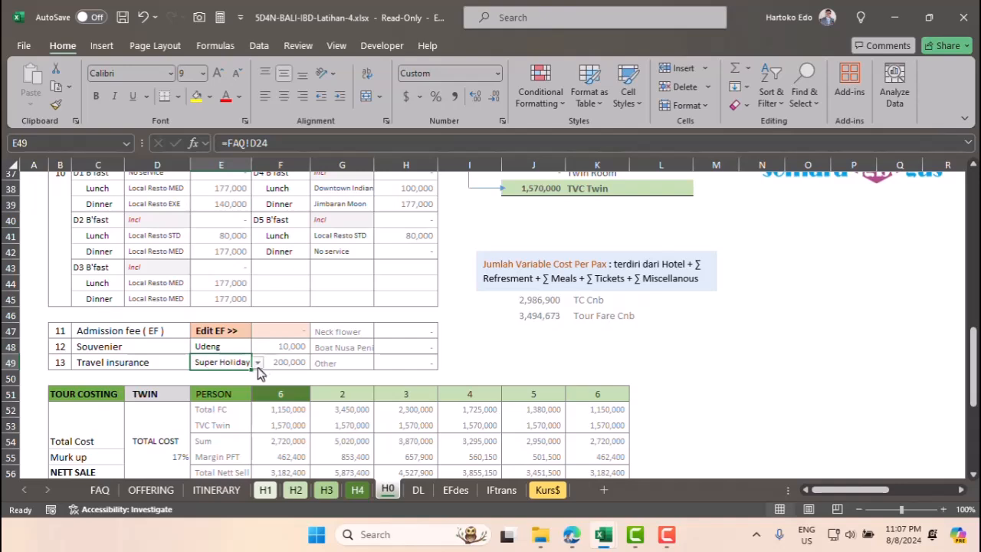
pyautogui.click(258, 363)
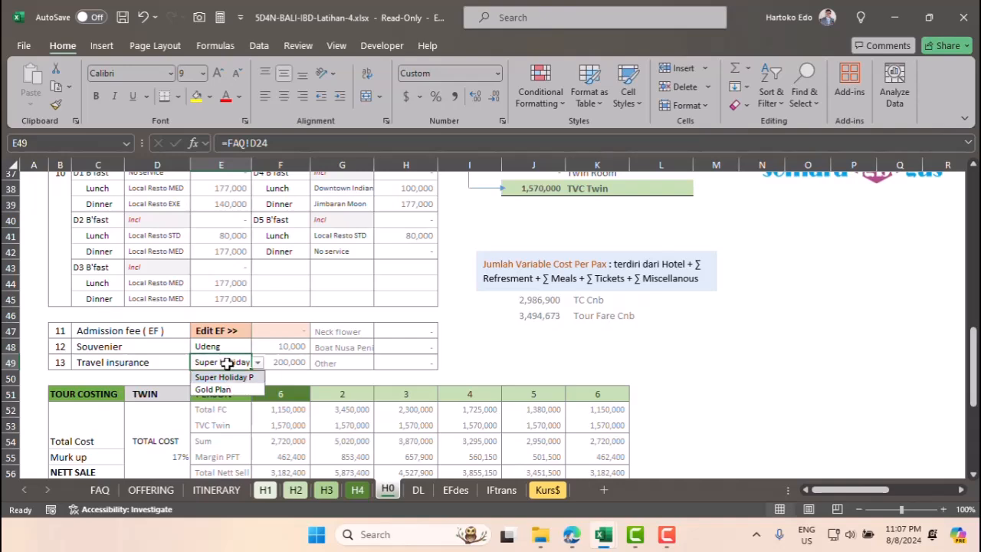
pyautogui.click(227, 363)
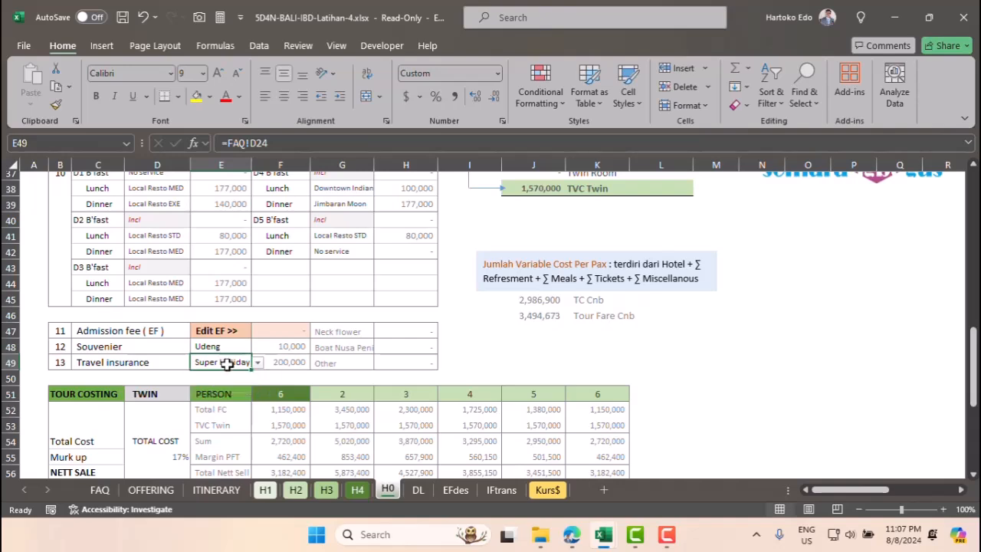
pyautogui.click(258, 46)
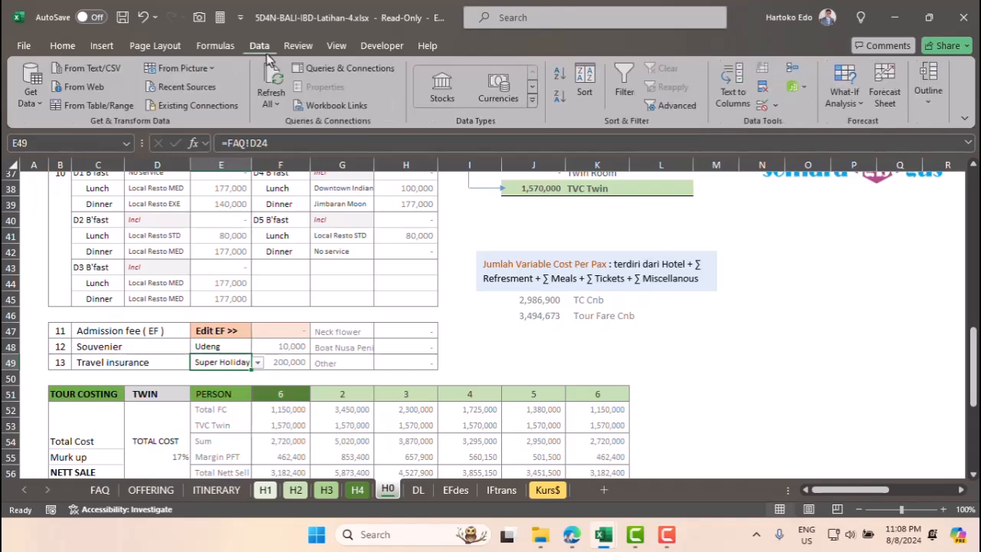
pyautogui.click(777, 106)
pyautogui.click(794, 125)
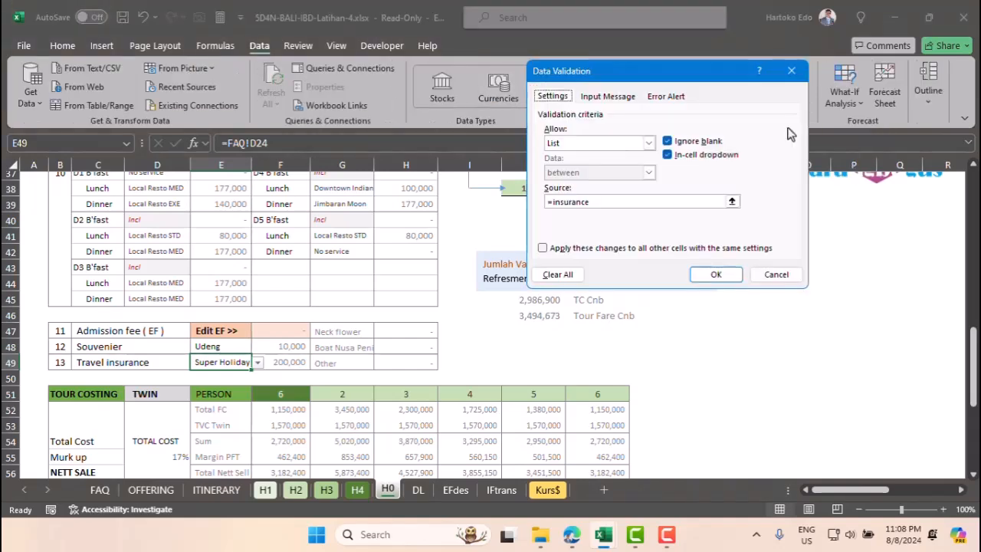
pyautogui.click(564, 278)
pyautogui.click(718, 276)
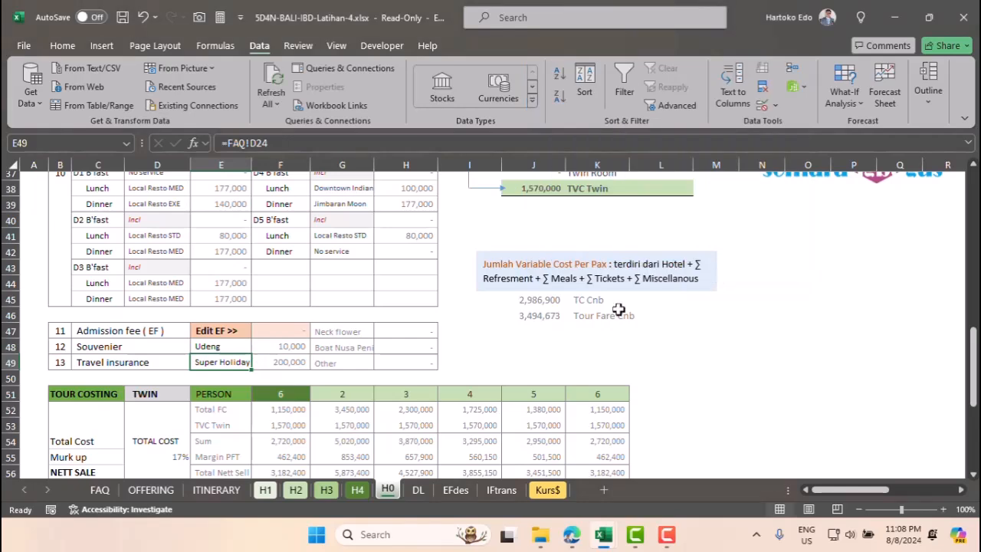
# Clear all data validation settings from the souvenir cell E48 on sheet H0.
pyautogui.click(219, 349)
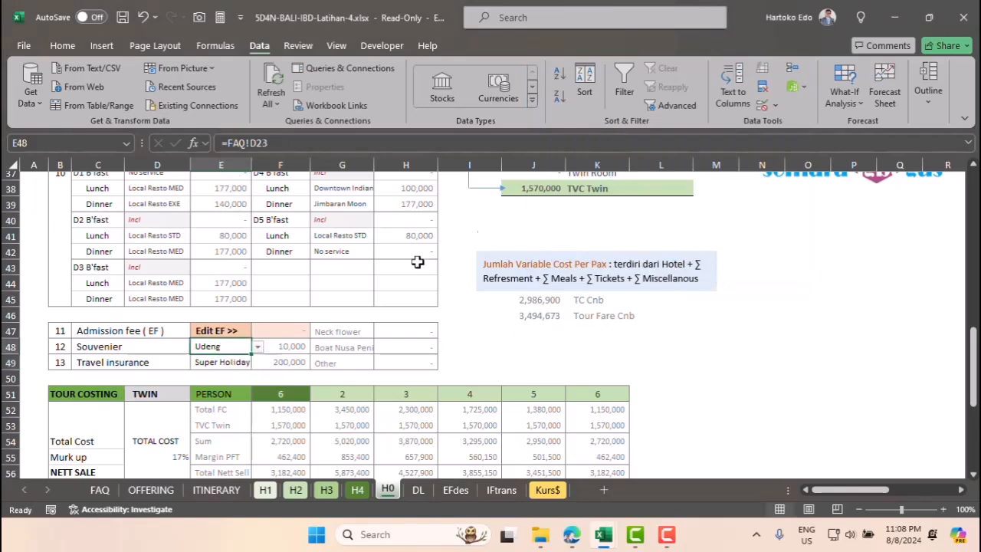
pyautogui.click(775, 105)
pyautogui.click(811, 125)
pyautogui.click(558, 274)
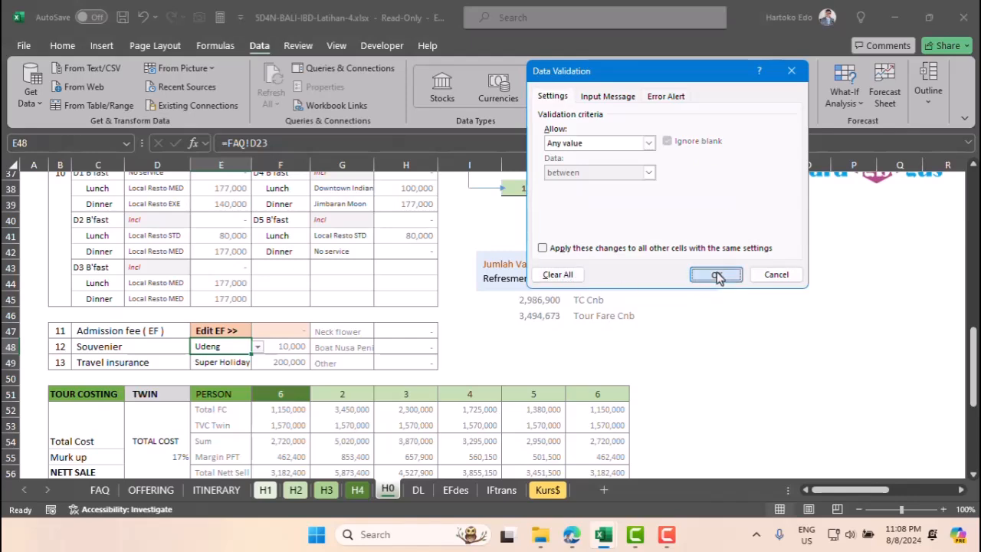
pyautogui.click(713, 276)
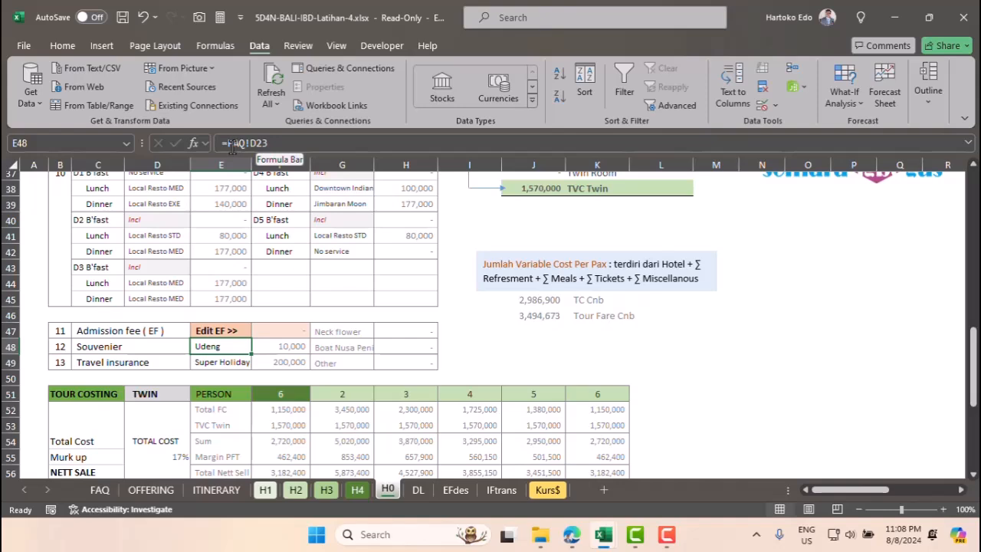
pyautogui.click(224, 361)
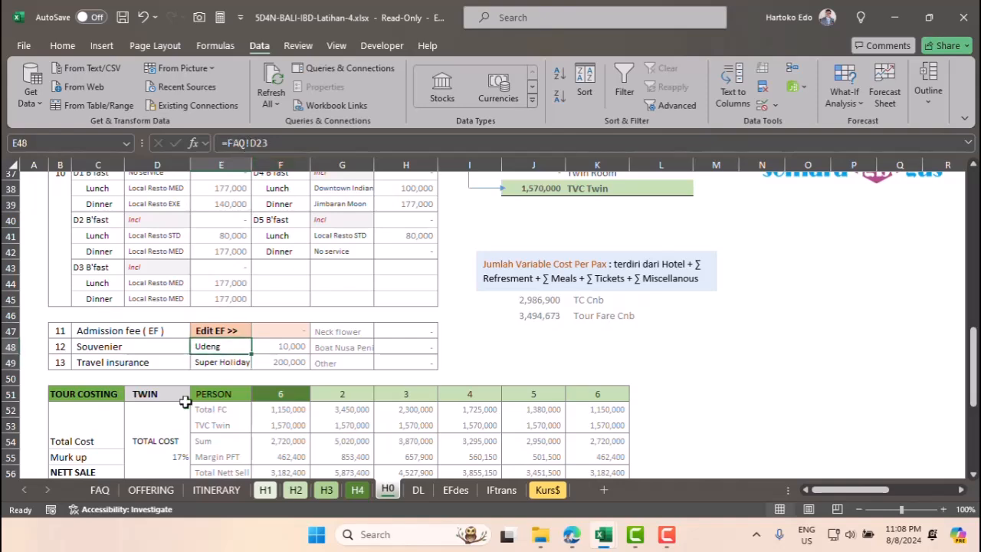
# Set the Insurance choice in D24 of sheet FAQ to Gold Plan and check the travel insurance rate in F50 of sheet H1.
pyautogui.click(100, 492)
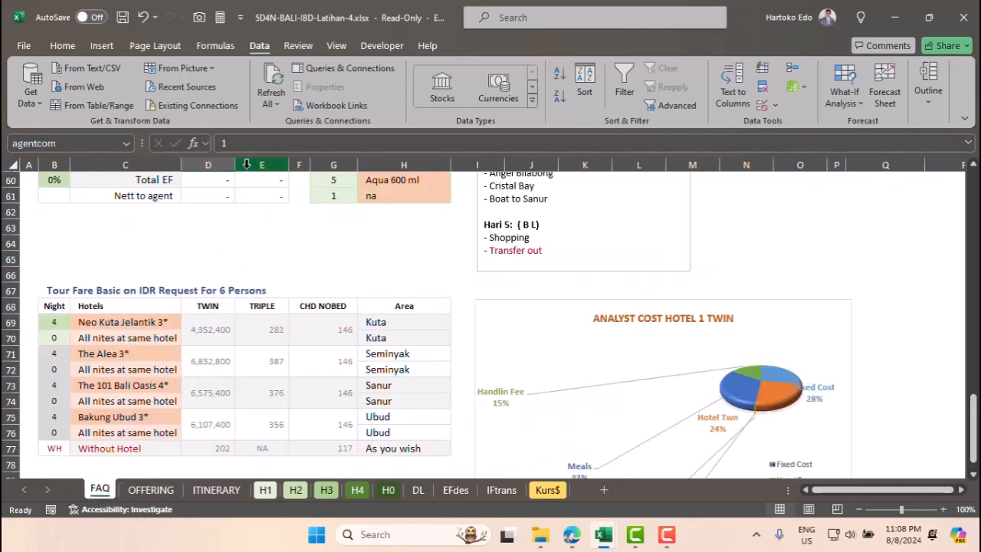
pyautogui.click(221, 166)
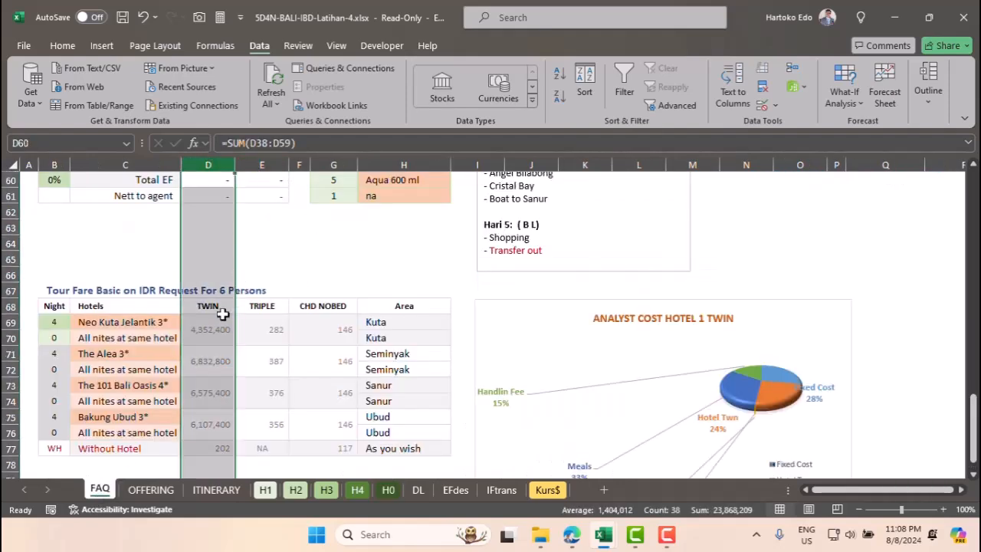
pyautogui.scroll(16, 223, 313)
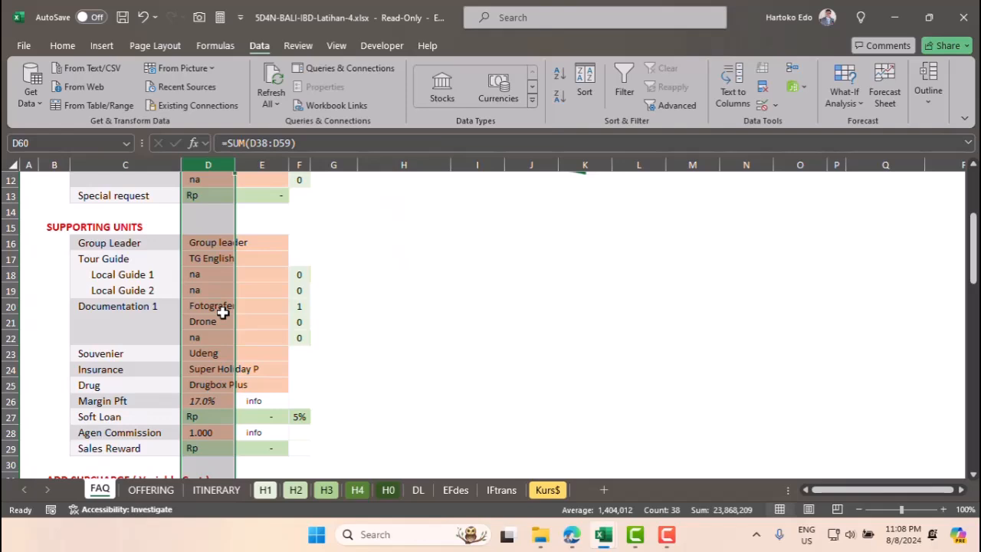
pyautogui.scroll(-1, 223, 313)
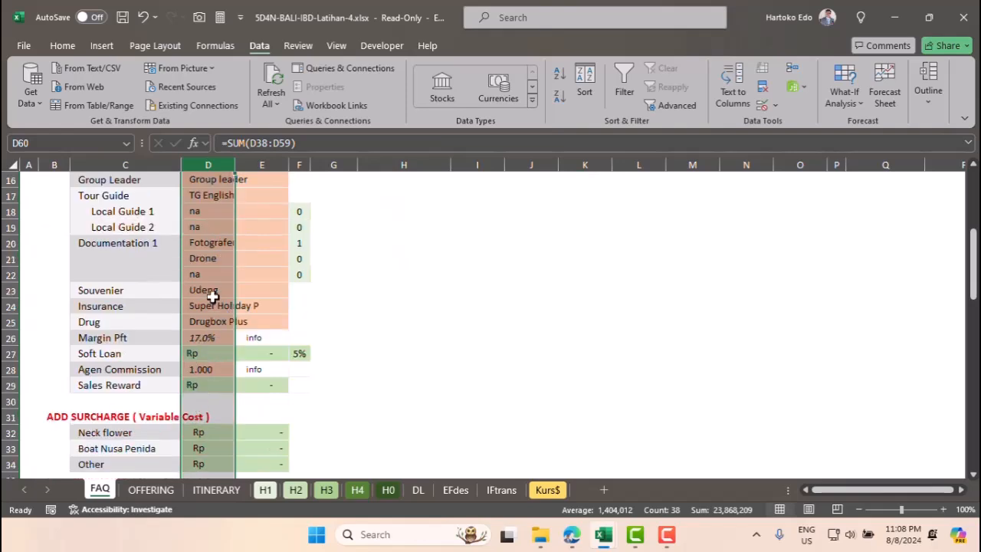
pyautogui.click(210, 293)
pyautogui.click(209, 309)
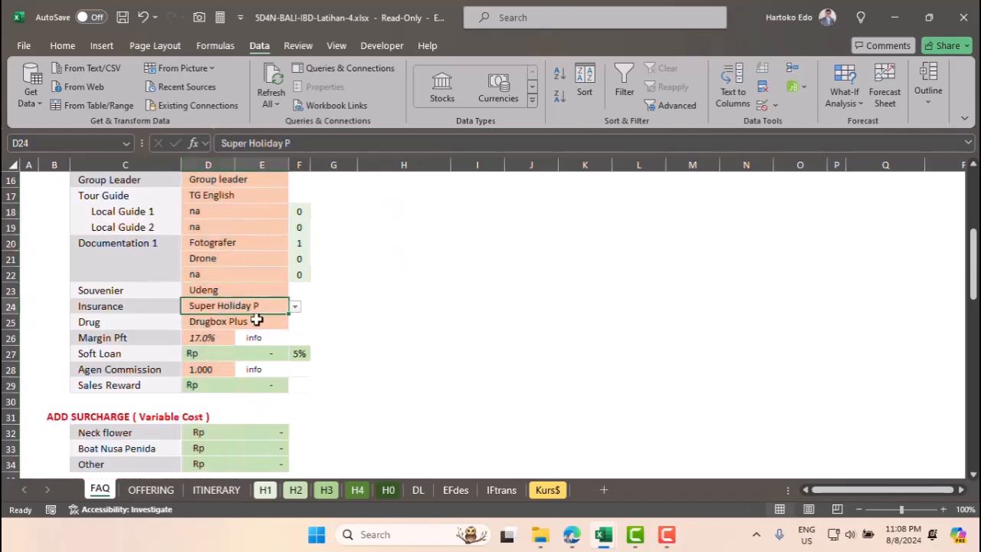
pyautogui.click(294, 308)
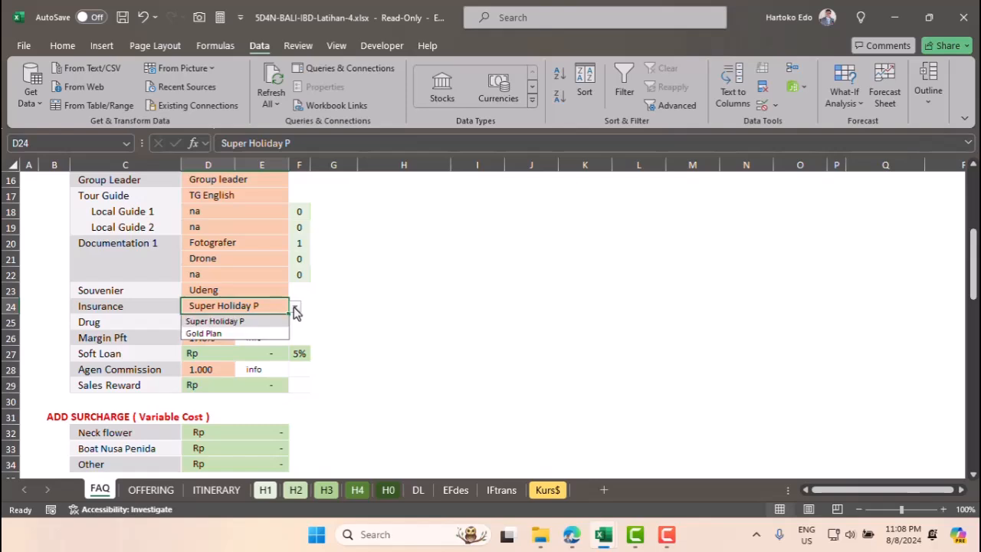
pyautogui.click(205, 334)
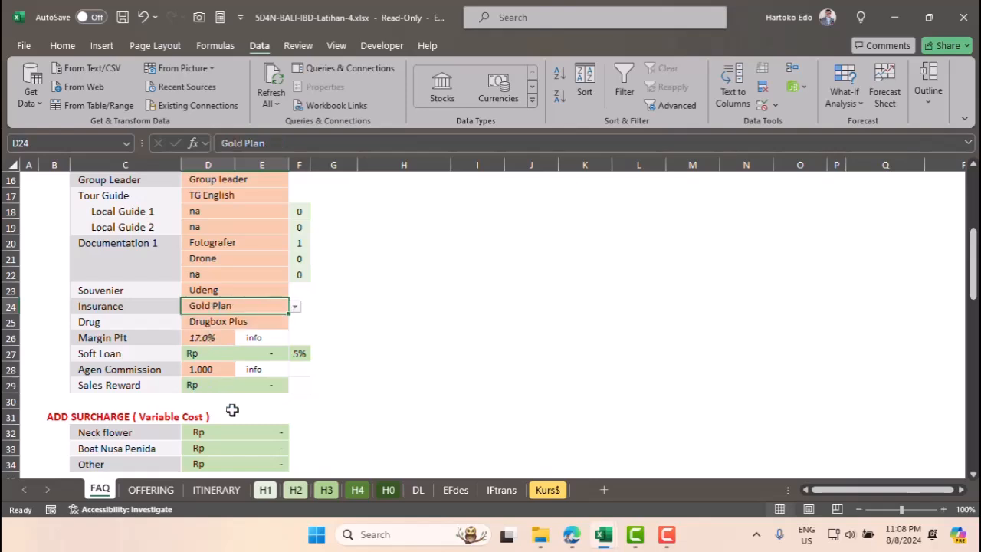
pyautogui.click(265, 490)
pyautogui.click(282, 376)
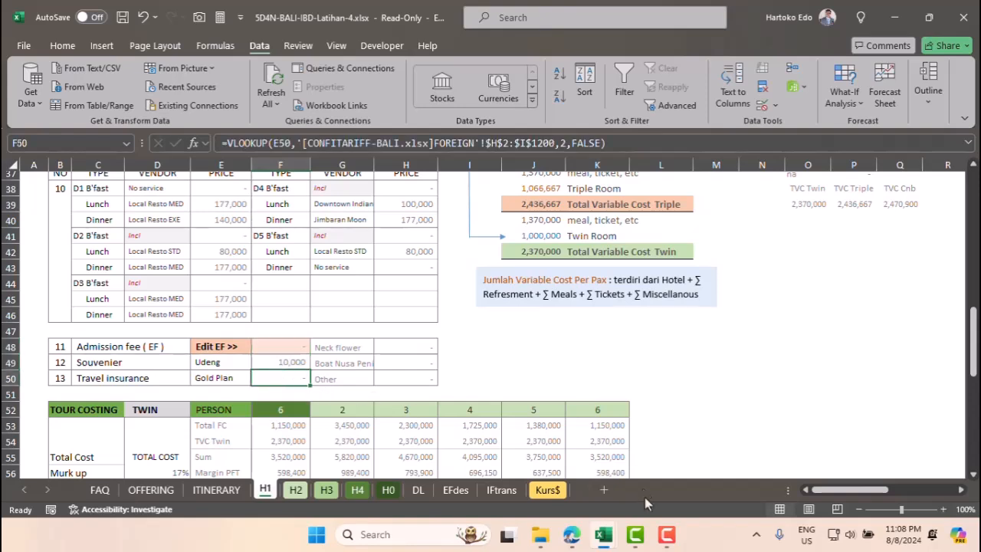
# Switch to the CONFITARIFF-BALI workbook and insert a blank row above the Insurance entry in row 196 of the FOREIGN sheet.
pyautogui.moveTo(607, 543)
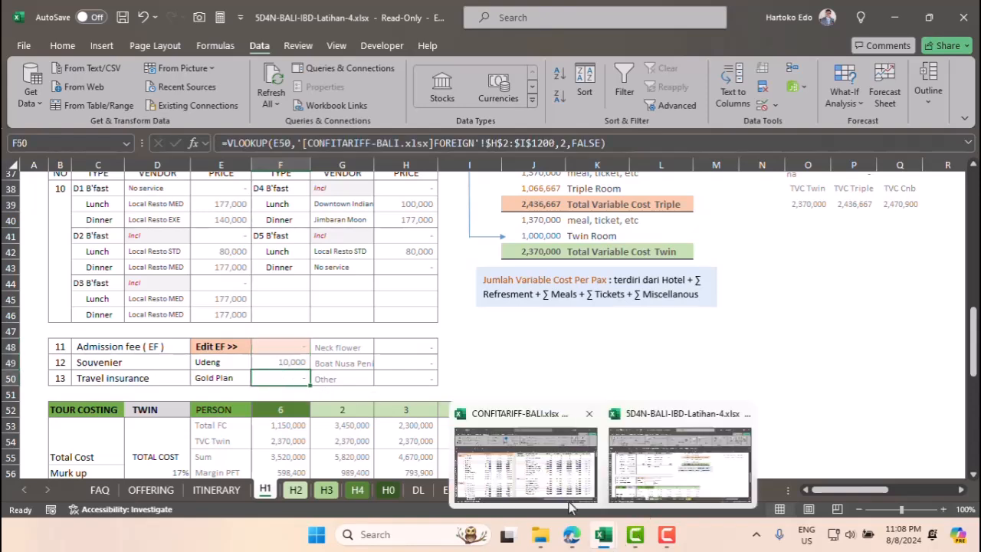
pyautogui.click(544, 483)
pyautogui.scroll(-20, 581, 344)
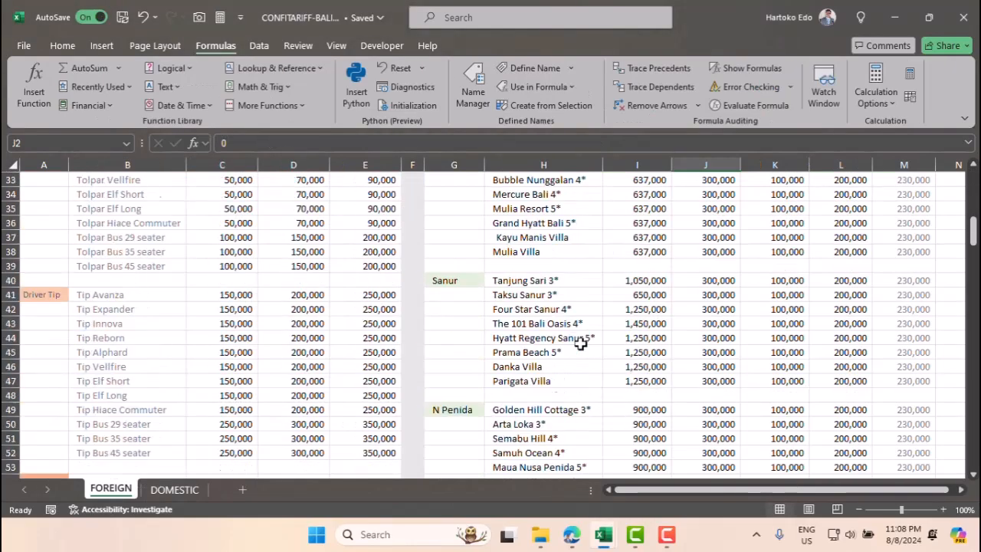
pyautogui.scroll(-12, 580, 344)
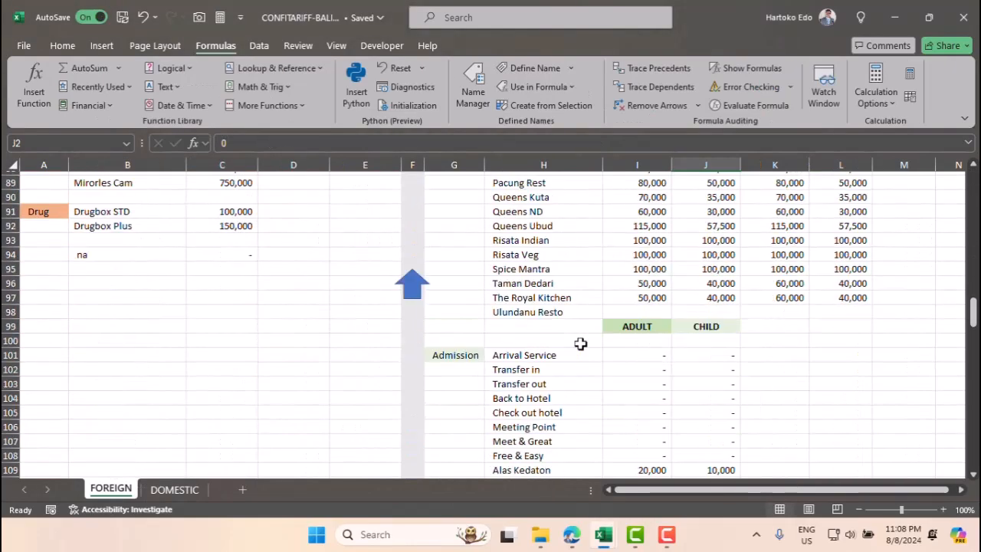
pyautogui.scroll(-20, 580, 344)
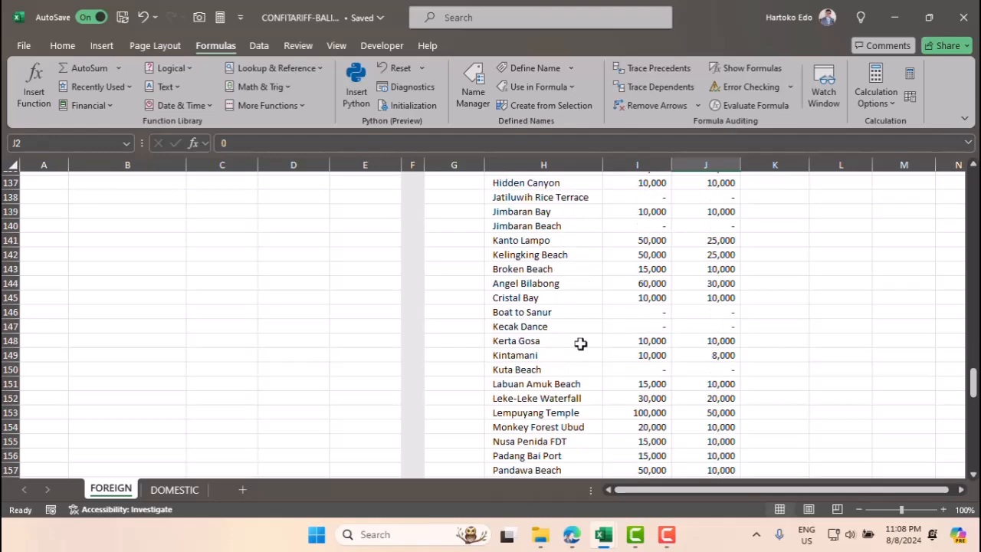
pyautogui.scroll(-5, 580, 344)
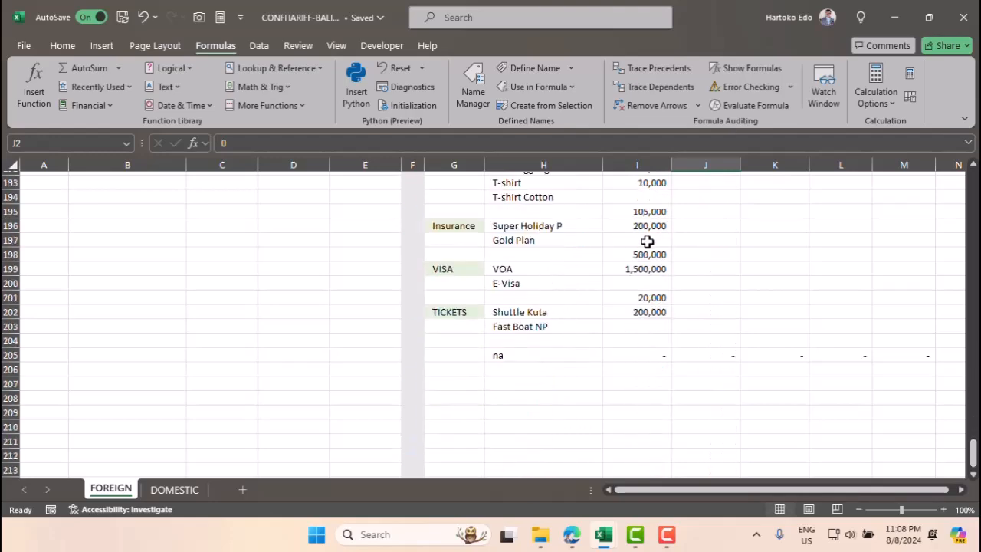
pyautogui.click(8, 227)
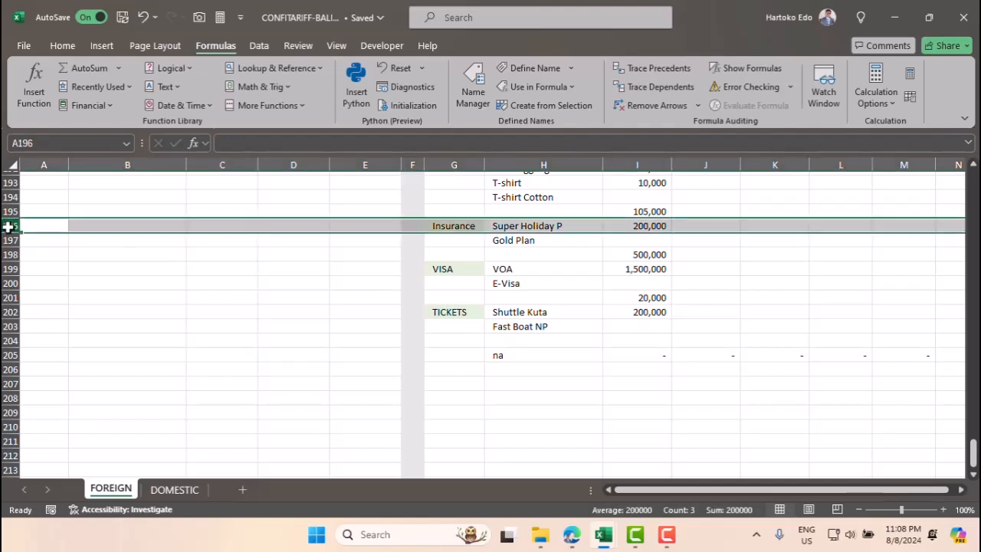
pyautogui.rightClick(8, 227)
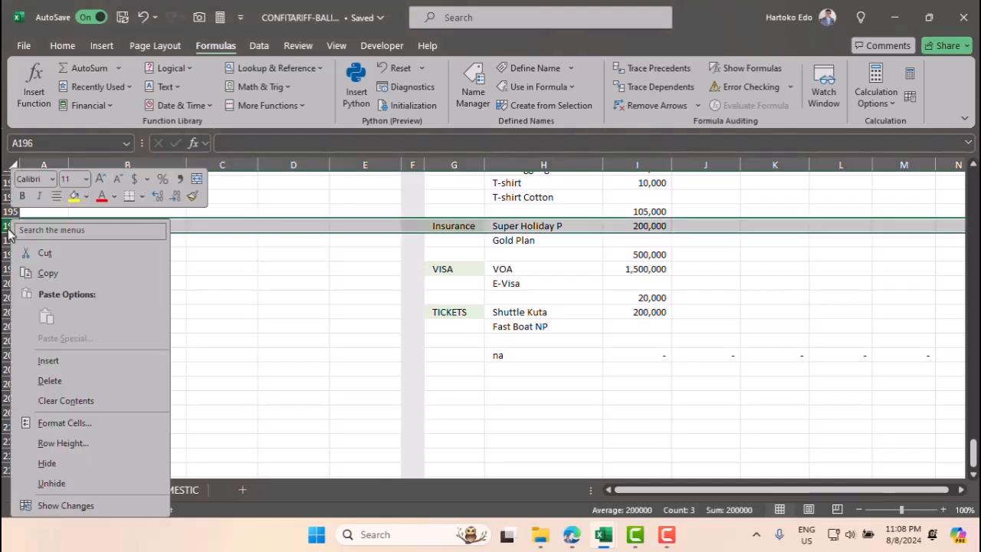
pyautogui.click(64, 365)
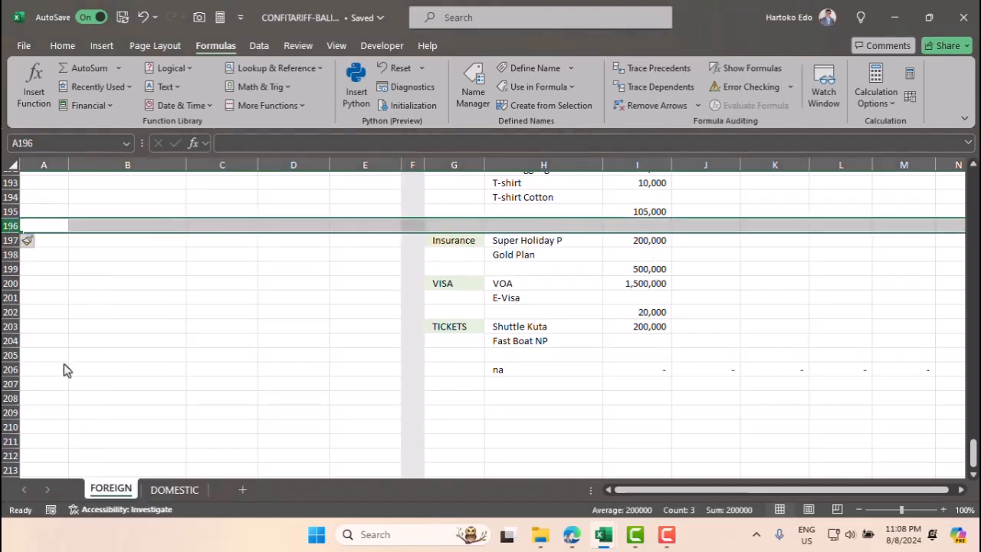
# Move the 500,000 insurance rate from I199 up to I198 beside Gold Plan.
pyautogui.click(648, 269)
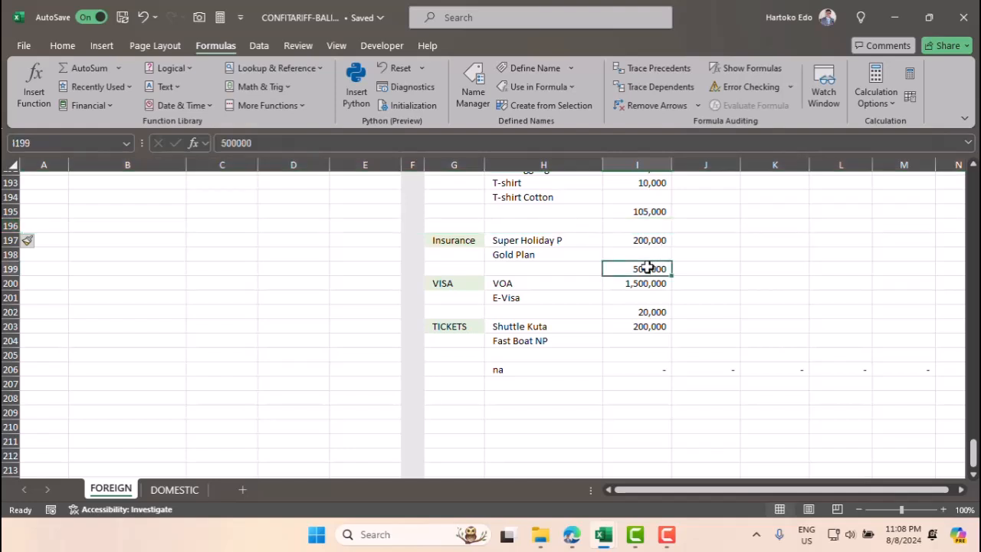
pyautogui.moveTo(648, 263); pyautogui.dragTo(644, 258)
pyautogui.click(638, 241)
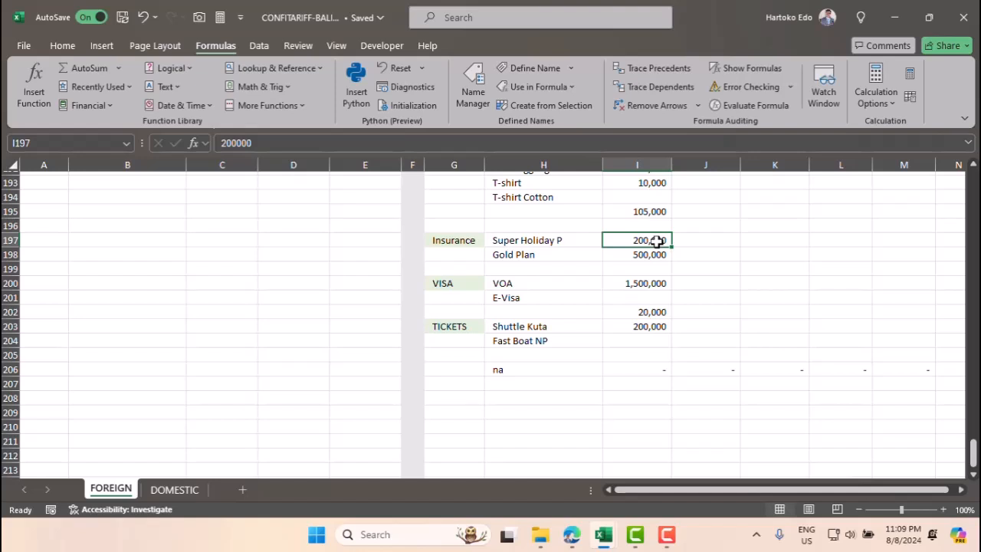
# Return to the 5D4N-BALI-IBD-Latihan-4 workbook, check the insurance rate on sheet H1, and review the Insurance dropdown choices in D24 of FAQ.
pyautogui.moveTo(602, 541)
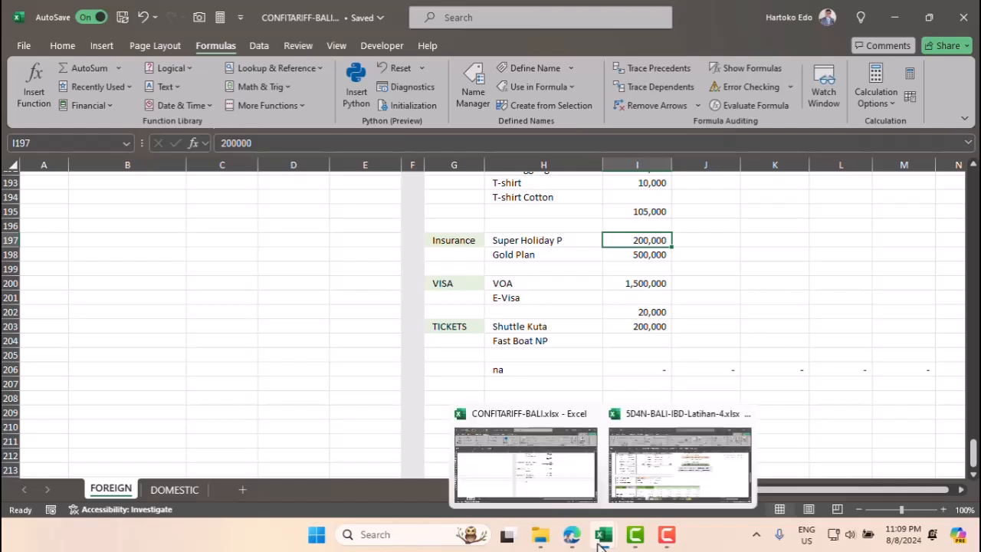
pyautogui.click(672, 481)
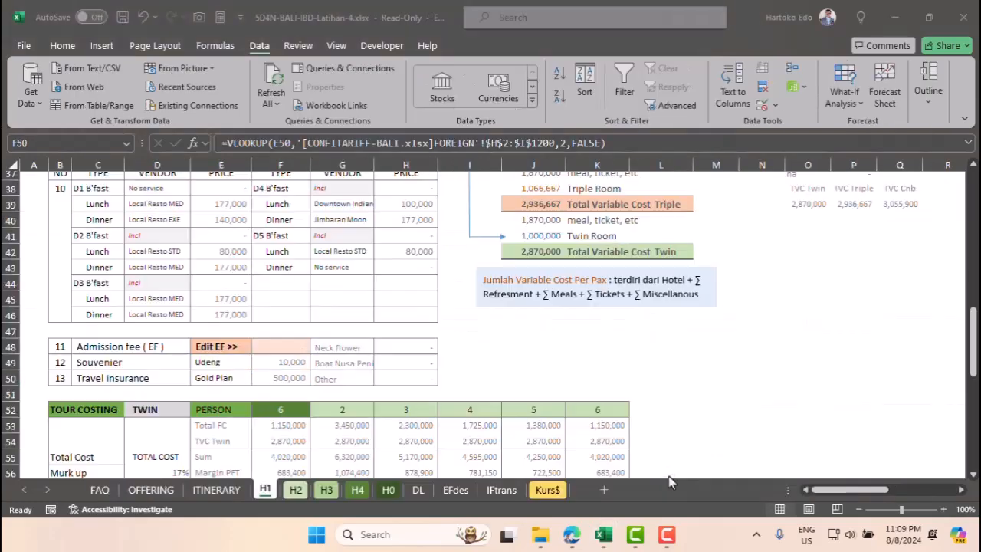
pyautogui.click(100, 489)
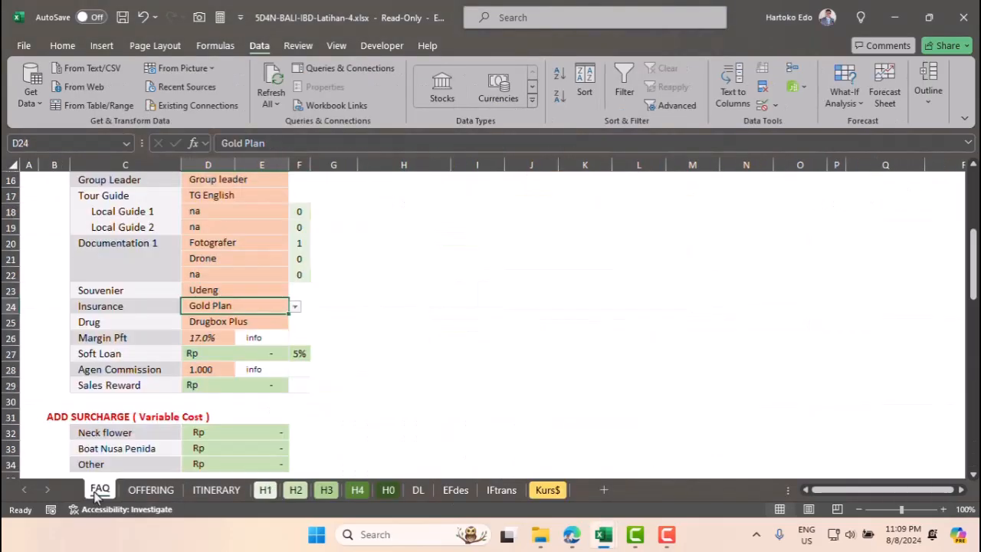
pyautogui.click(295, 306)
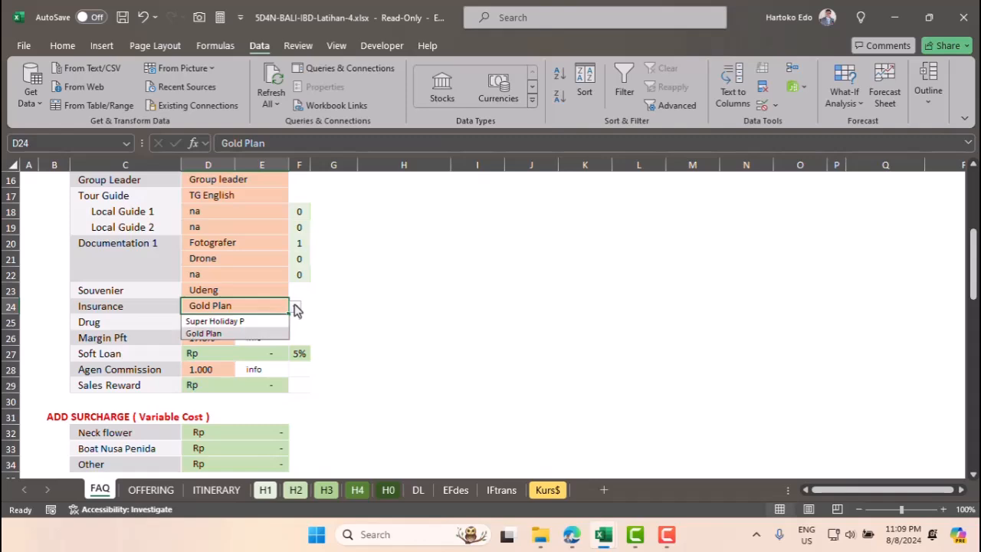
pyautogui.click(219, 306)
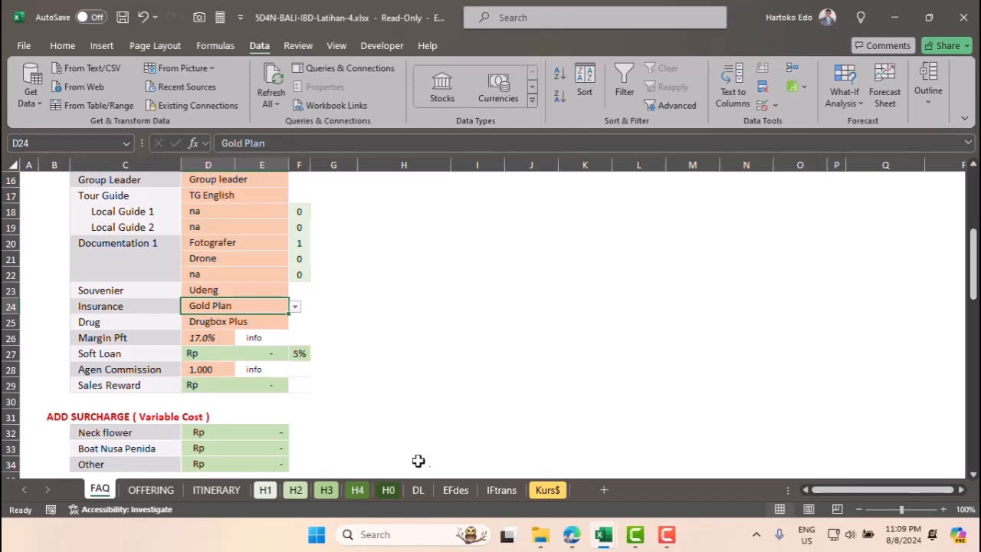
# Insert a blank cell at S2 under the Insurance heading on sheet DL, shifting the existing insurance options down.
pyautogui.click(418, 490)
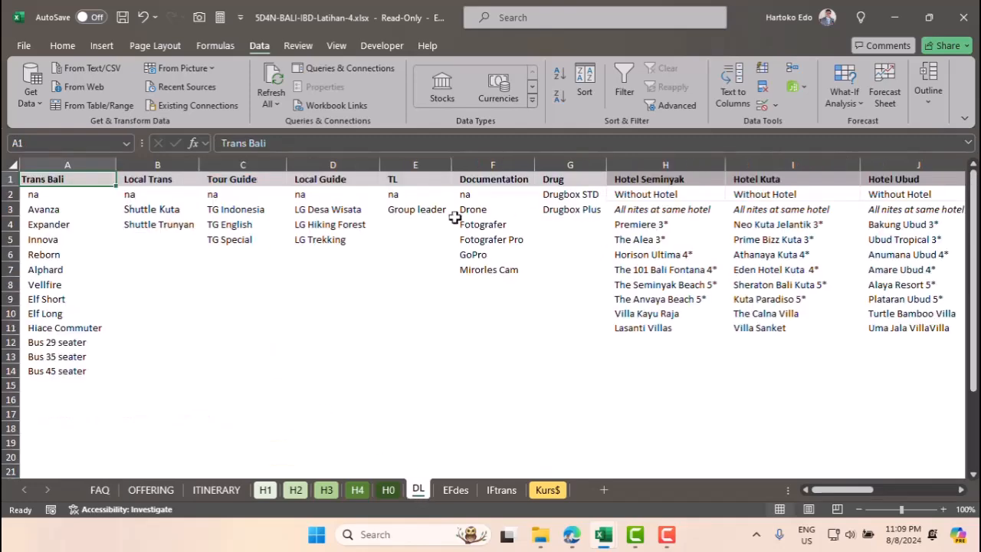
pyautogui.click(552, 206)
pyautogui.moveTo(843, 489); pyautogui.dragTo(925, 490)
pyautogui.click(637, 193)
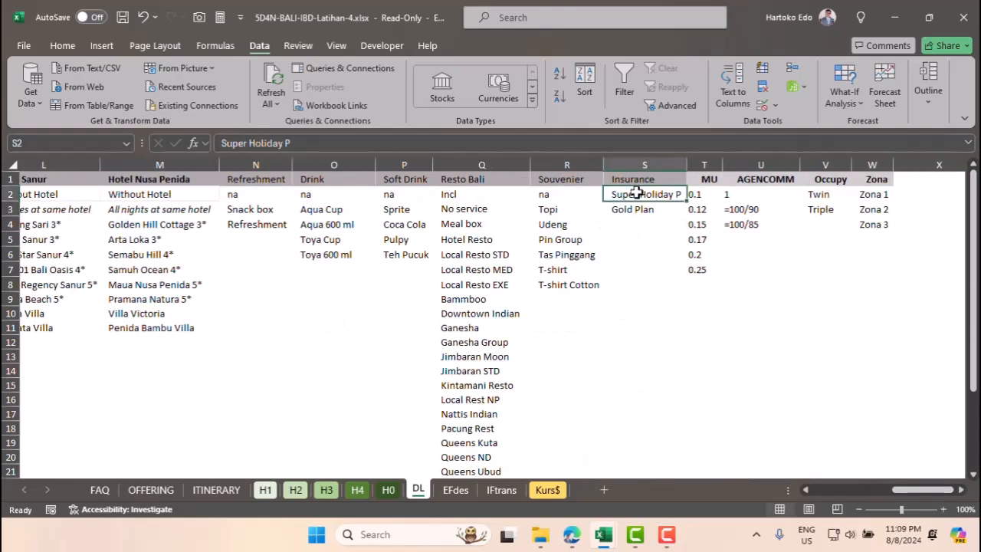
pyautogui.rightClick(637, 193)
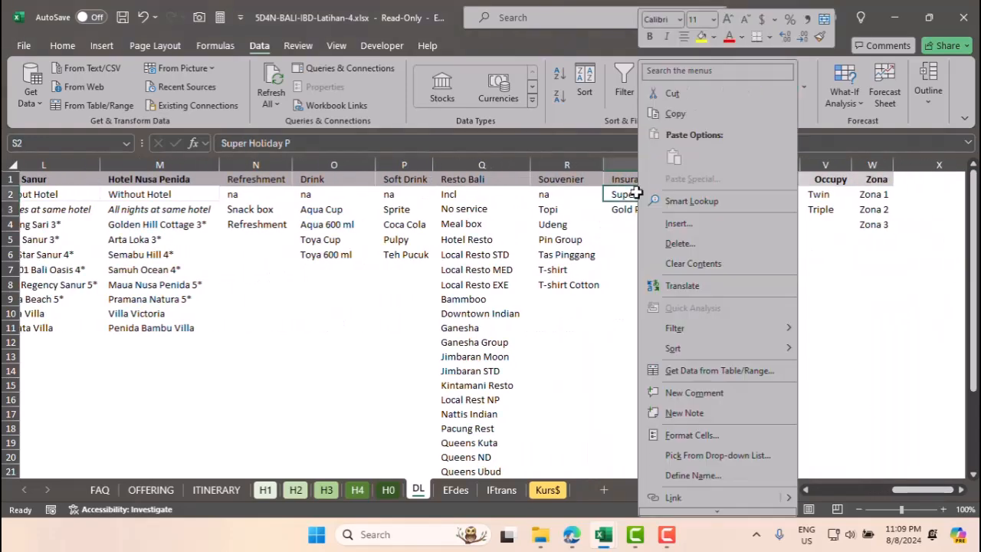
pyautogui.click(683, 227)
pyautogui.click(664, 239)
pyautogui.click(655, 291)
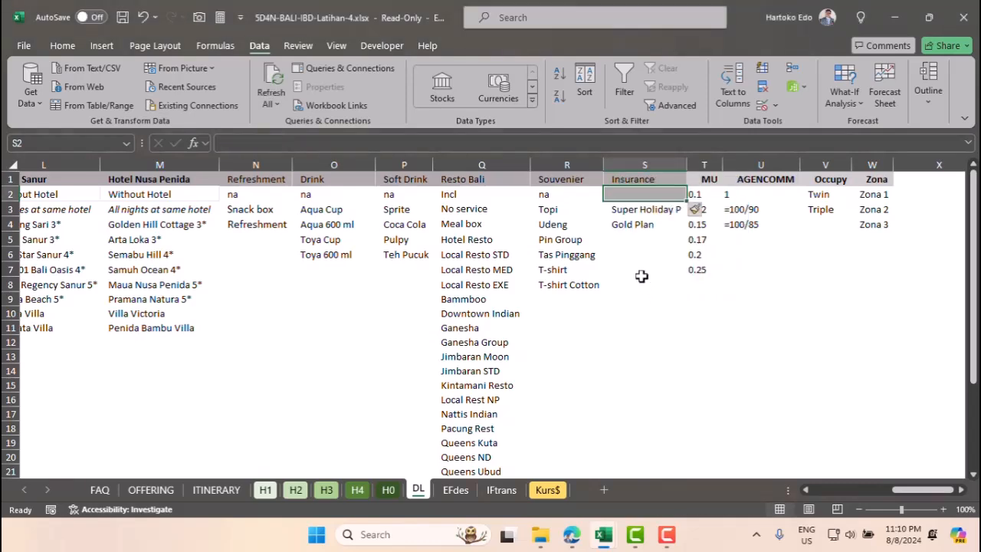
# Copy the na option from R2 in the Souvenier list into S2 of the Insurance list.
pyautogui.click(546, 193)
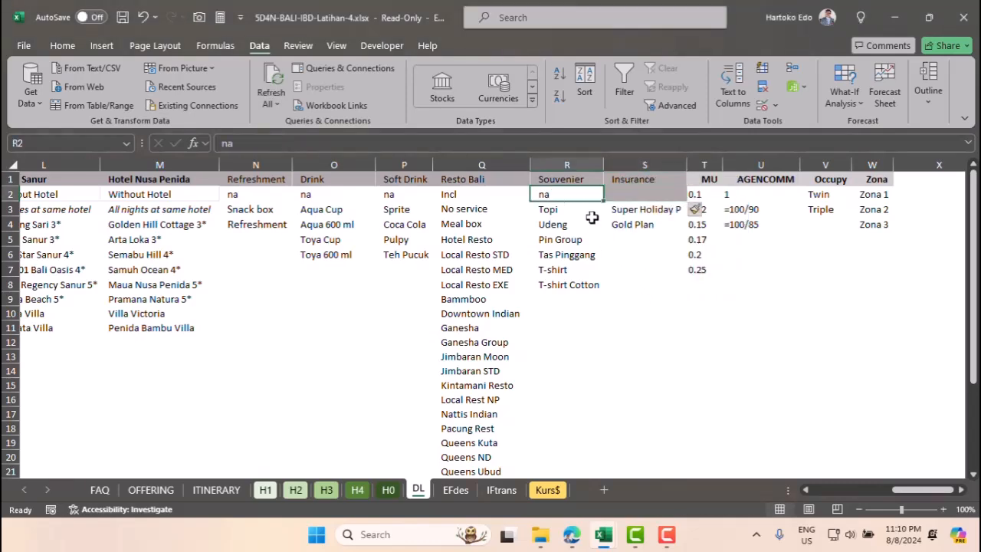
pyautogui.hotkey('ctrl', 'c')
pyautogui.click(635, 192)
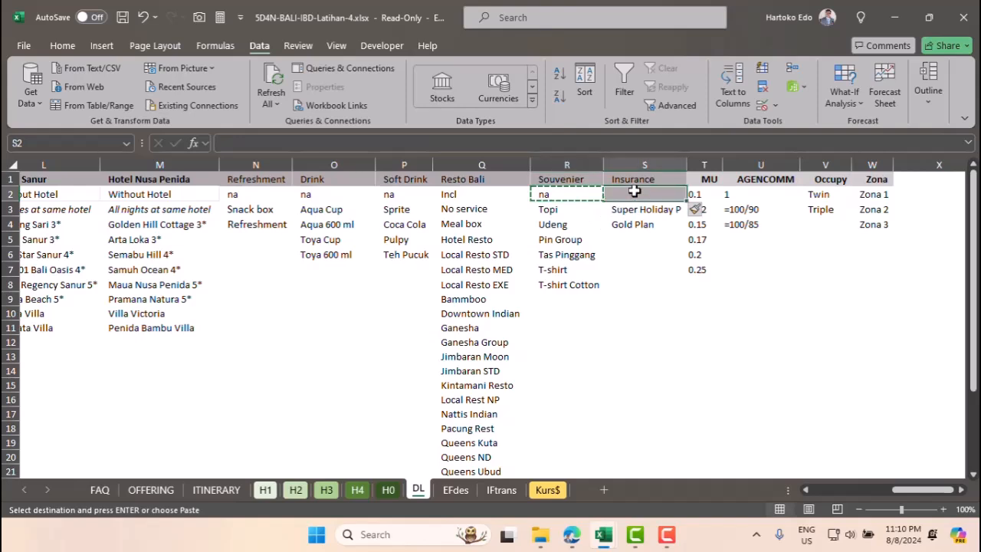
pyautogui.press('Return')
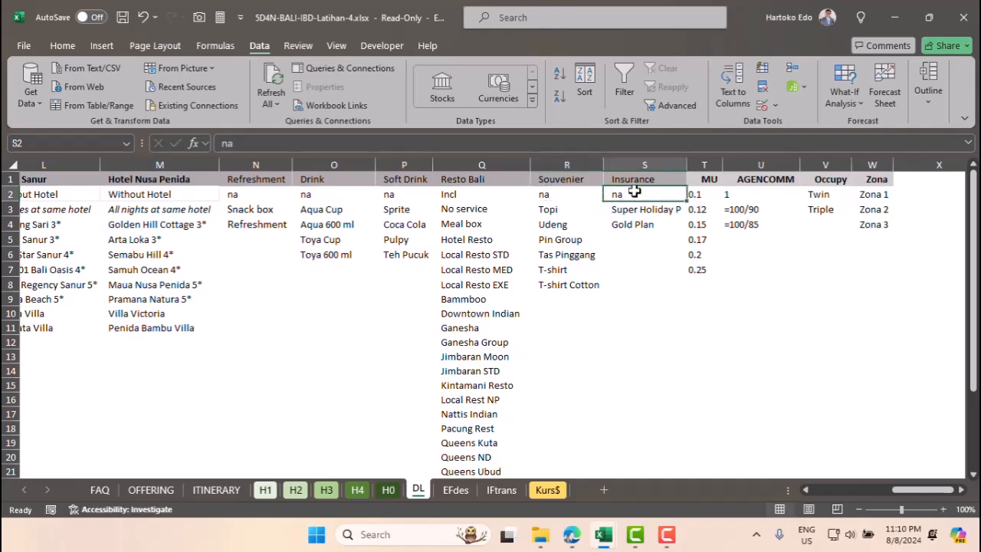
# Redefine the insurance named range to refer to =DL!$S$2:$S$4 so it covers the na option.
pyautogui.moveTo(634, 193); pyautogui.dragTo(633, 222)
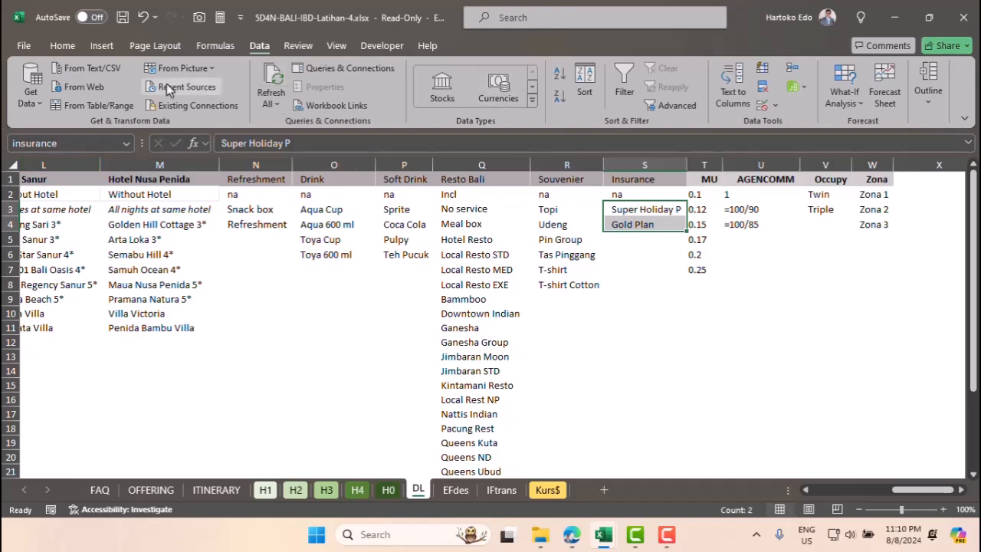
pyautogui.click(222, 47)
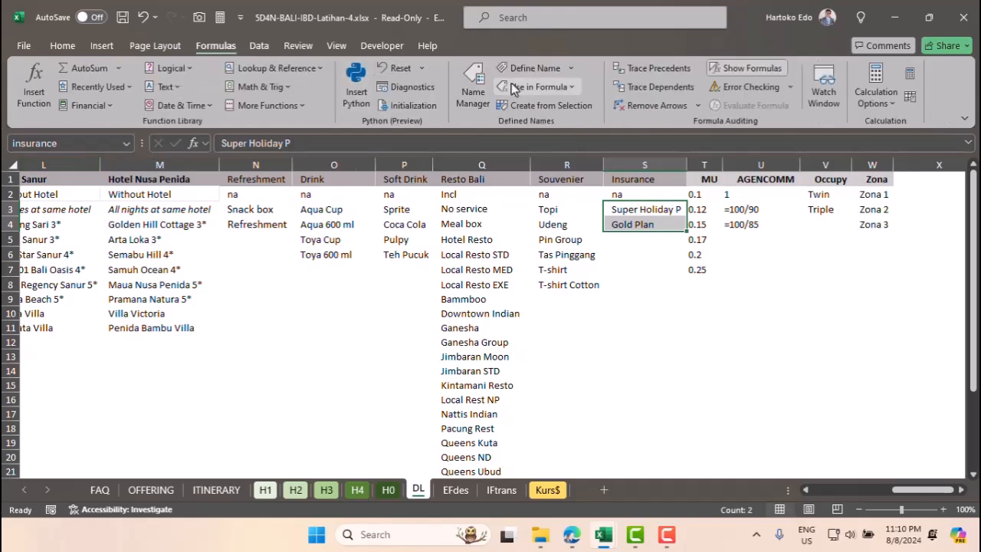
pyautogui.click(475, 91)
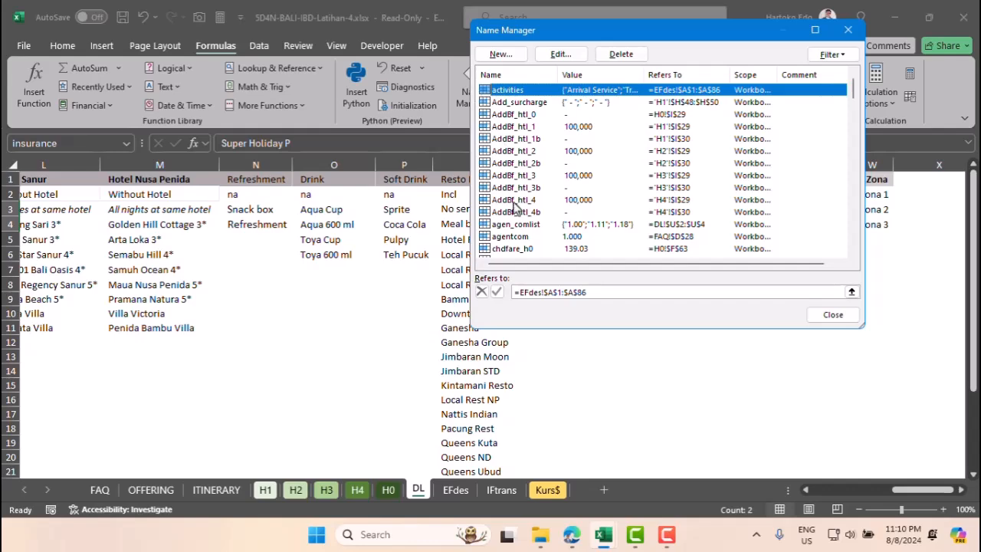
pyautogui.scroll(-8, 515, 211)
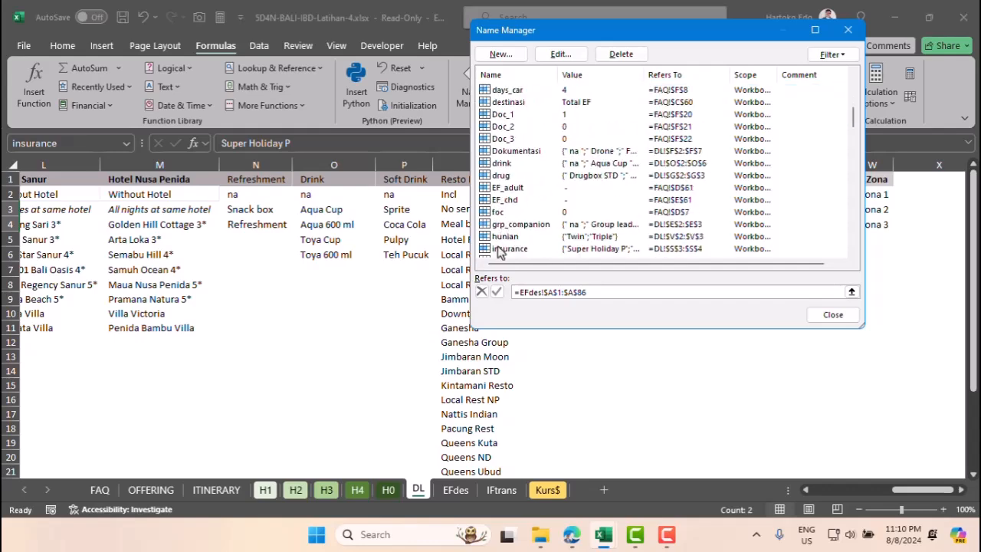
pyautogui.click(502, 248)
pyautogui.click(561, 55)
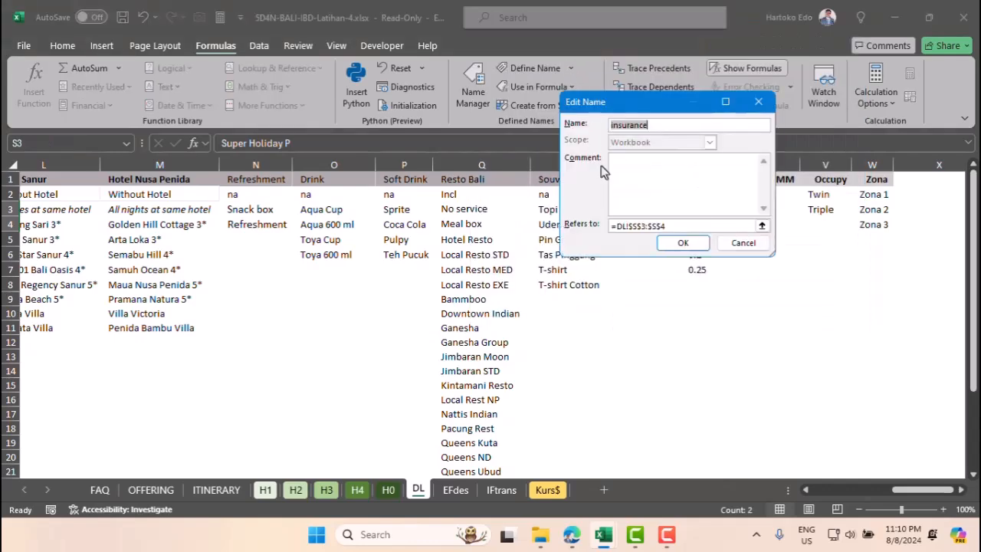
pyautogui.click(762, 226)
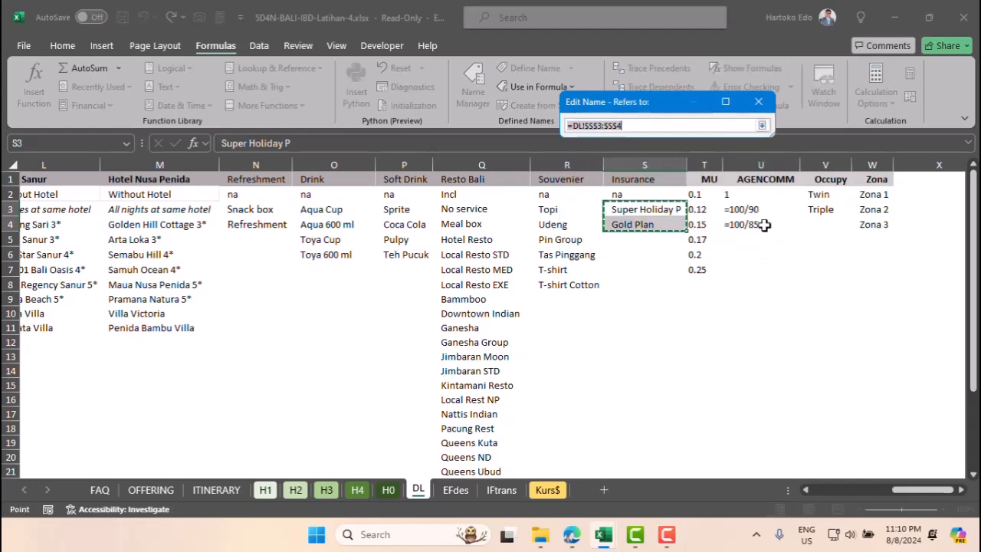
pyautogui.moveTo(633, 193); pyautogui.dragTo(638, 223)
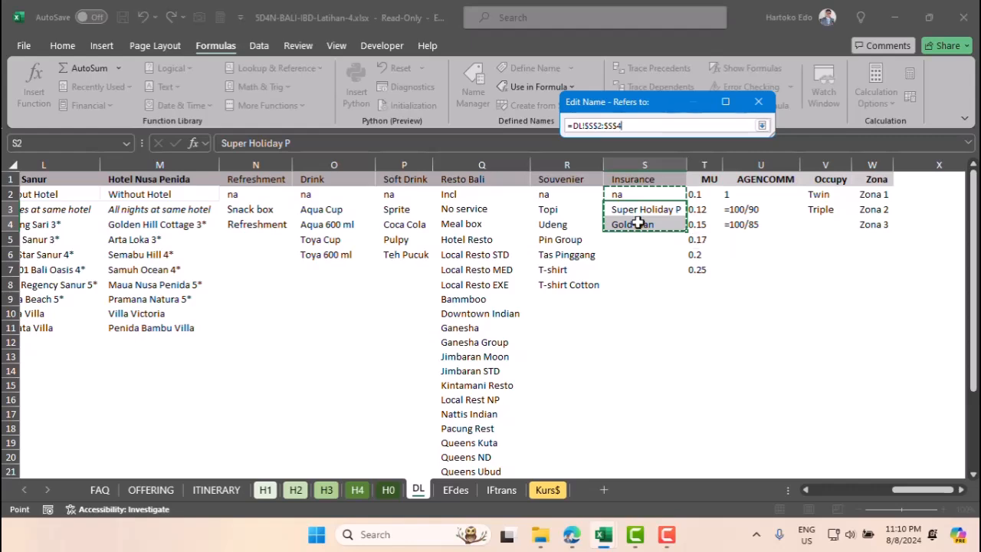
pyautogui.press('Return')
pyautogui.click(679, 243)
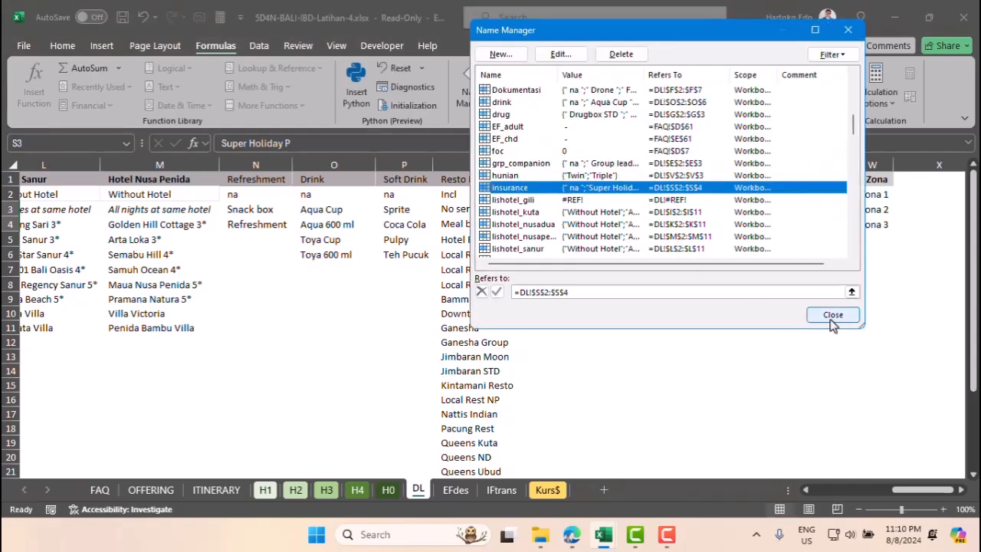
pyautogui.click(832, 315)
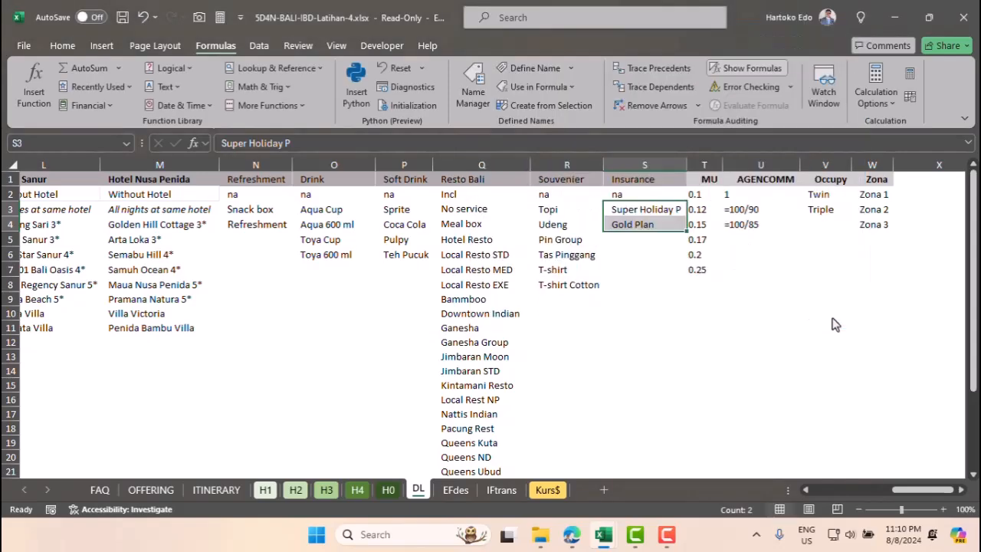
# Choose na as the Insurance option in D24 of sheet FAQ.
pyautogui.click(101, 490)
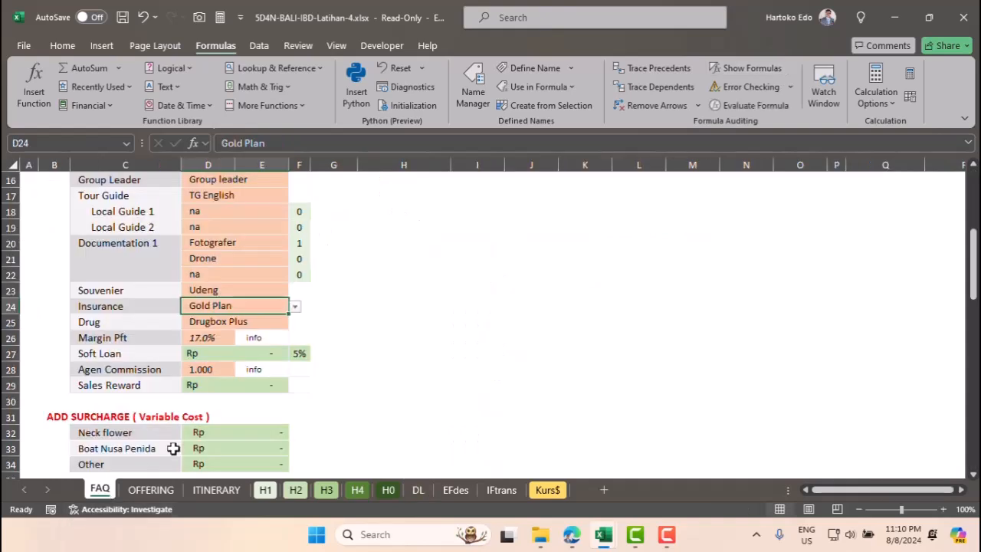
pyautogui.click(295, 307)
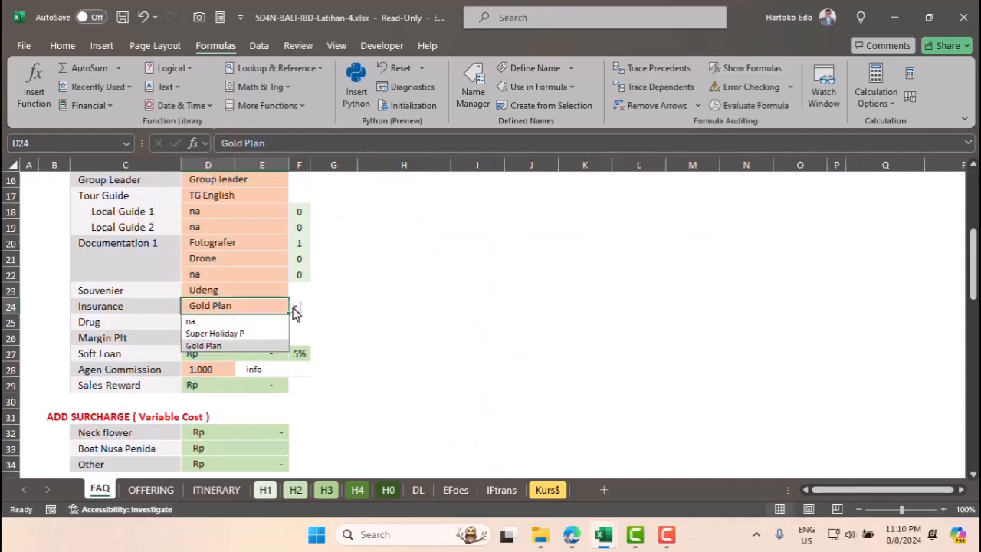
pyautogui.click(235, 323)
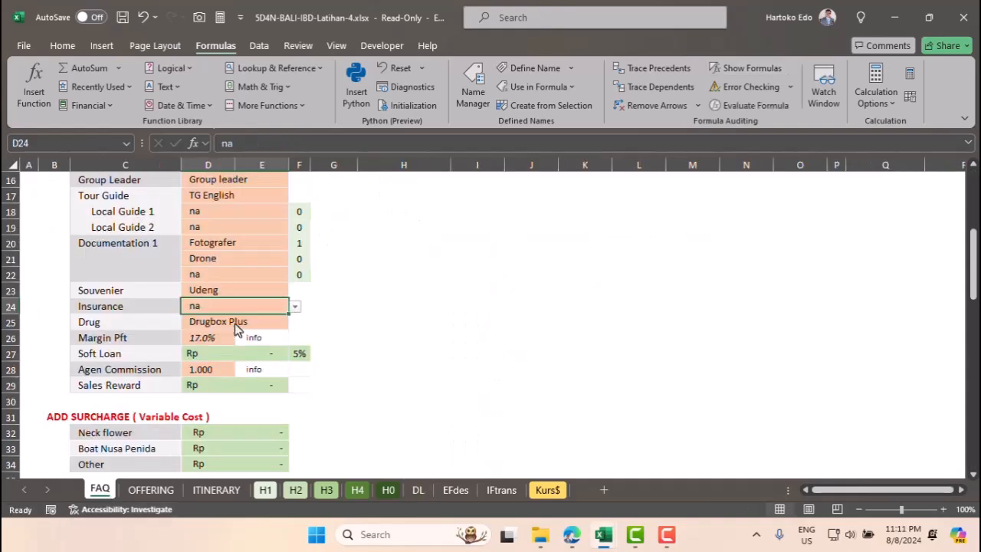
# Check the souvenier and travel insurance rate cells on sheets H1, H2, H3, H4 and H0.
pyautogui.click(265, 490)
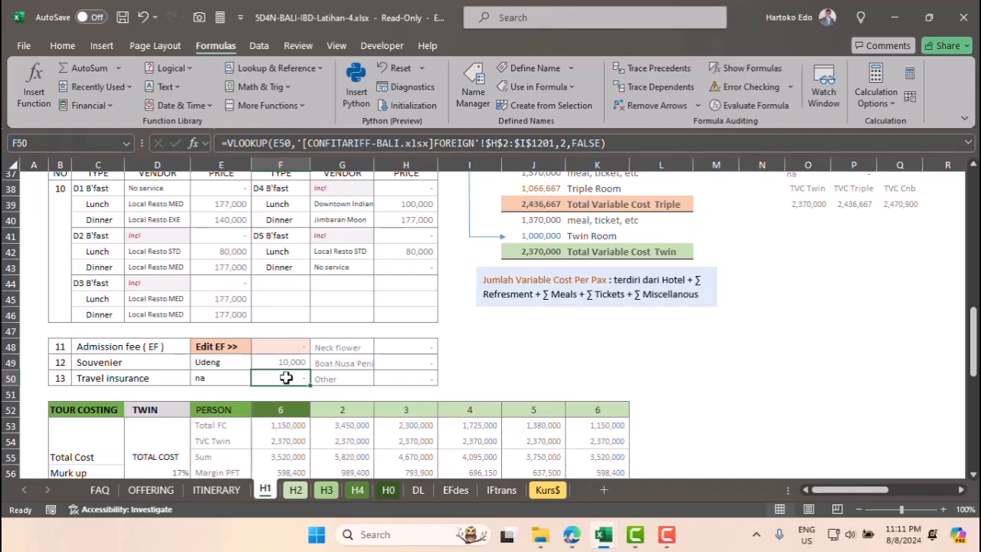
pyautogui.click(296, 490)
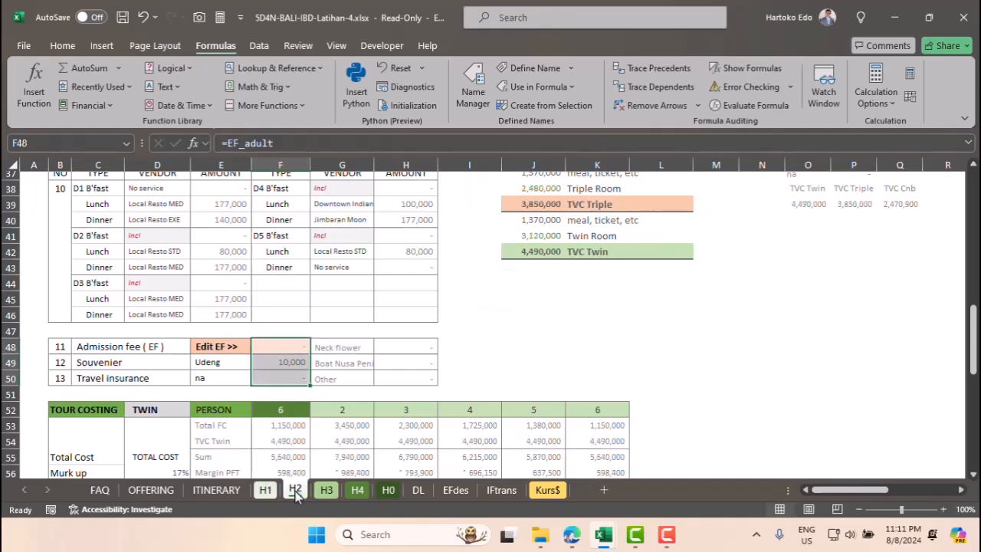
pyautogui.click(297, 370)
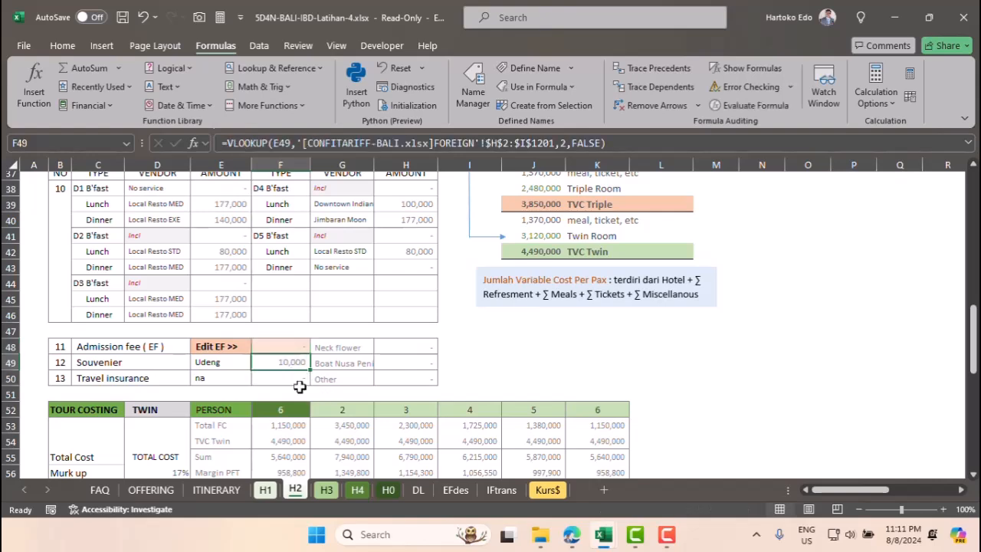
pyautogui.click(325, 490)
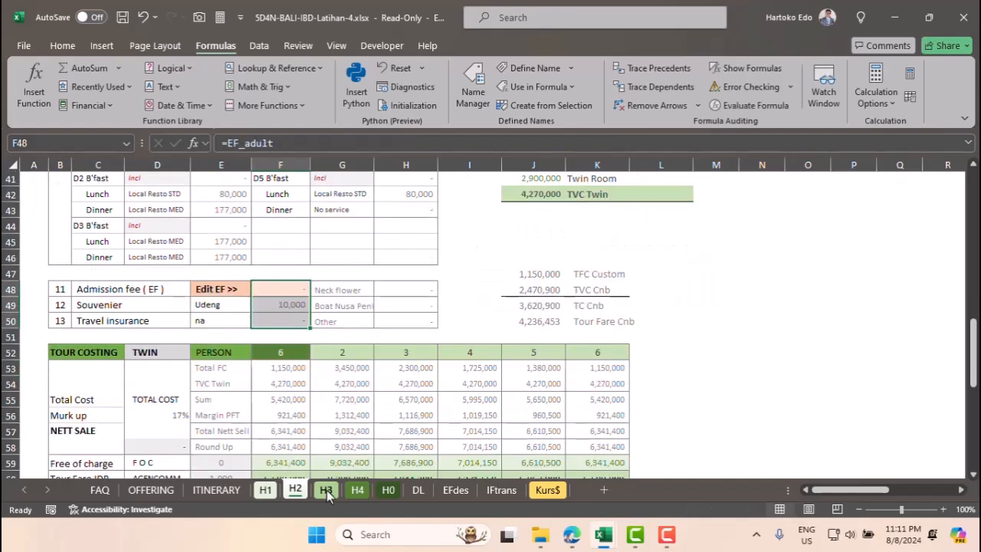
pyautogui.click(298, 321)
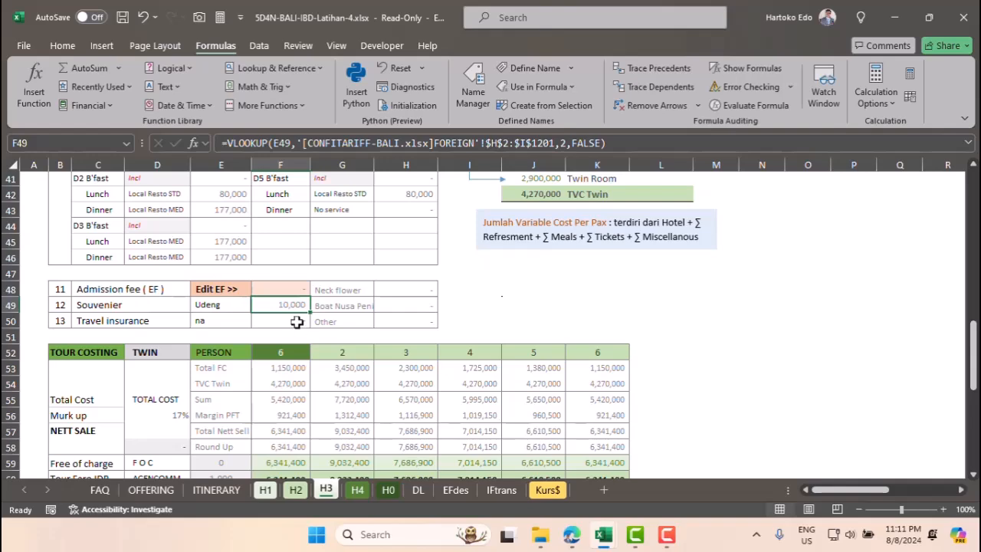
pyautogui.click(357, 490)
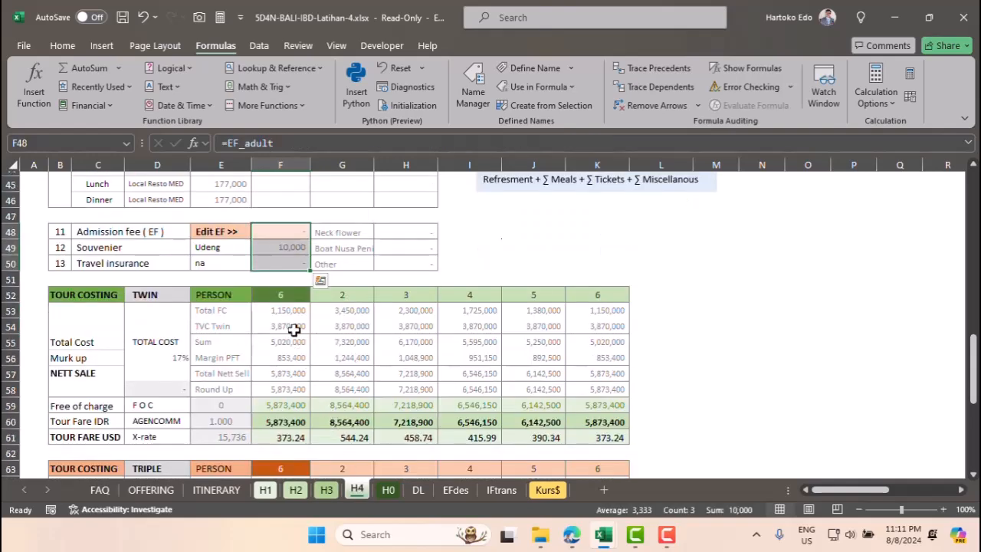
pyautogui.click(299, 261)
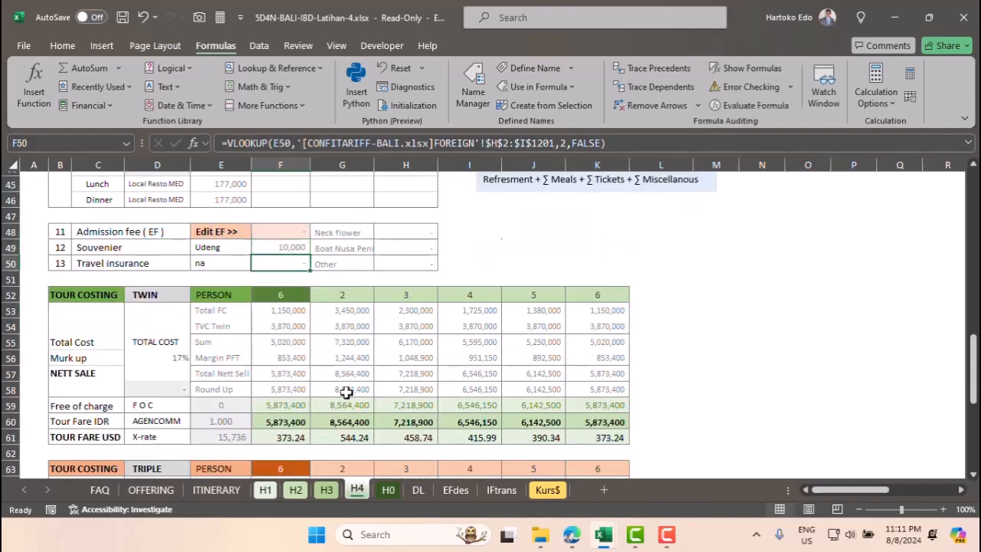
pyautogui.click(385, 490)
pyautogui.click(299, 346)
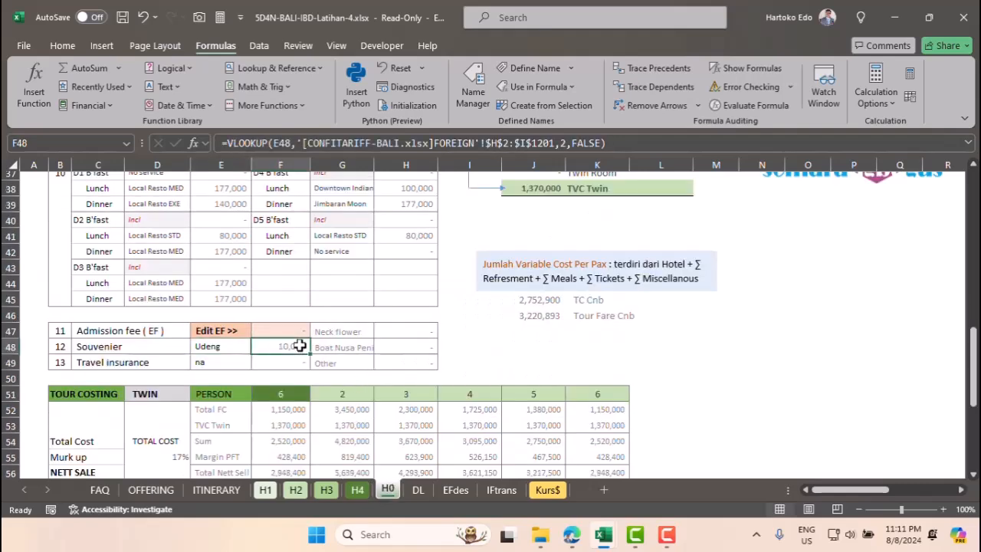
pyautogui.click(299, 362)
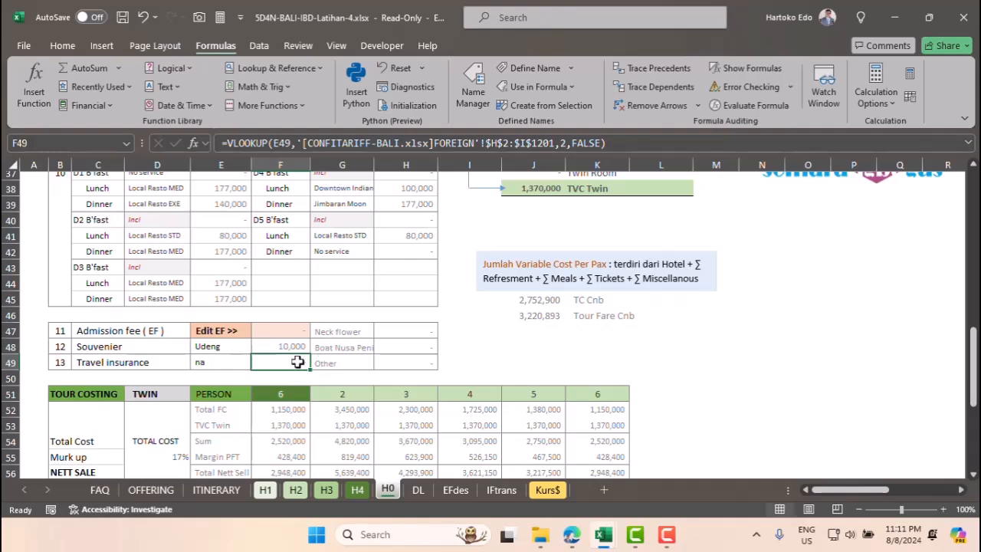
pyautogui.click(288, 346)
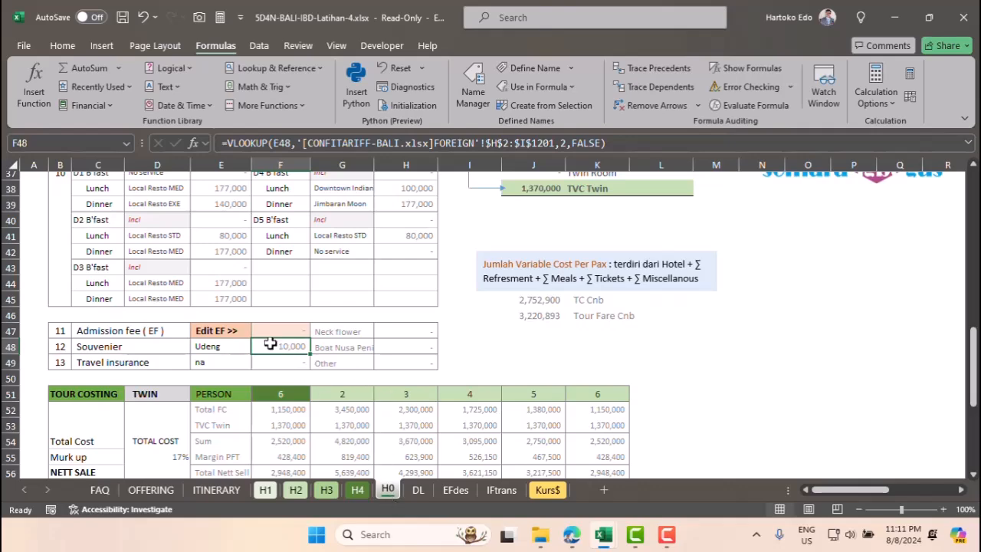
# Apply light gray upper, inner horizontal and lower borders to C8:H9, the In out and Tolpar Avanza rows on sheet H0.
pyautogui.scroll(6, 264, 341)
pyautogui.scroll(6, 264, 335)
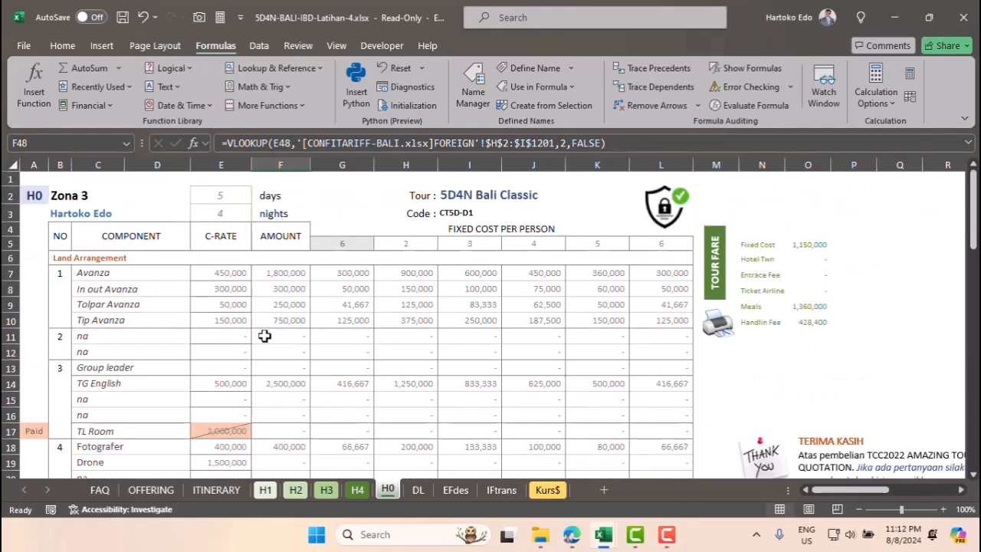
pyautogui.moveTo(95, 290); pyautogui.dragTo(399, 305)
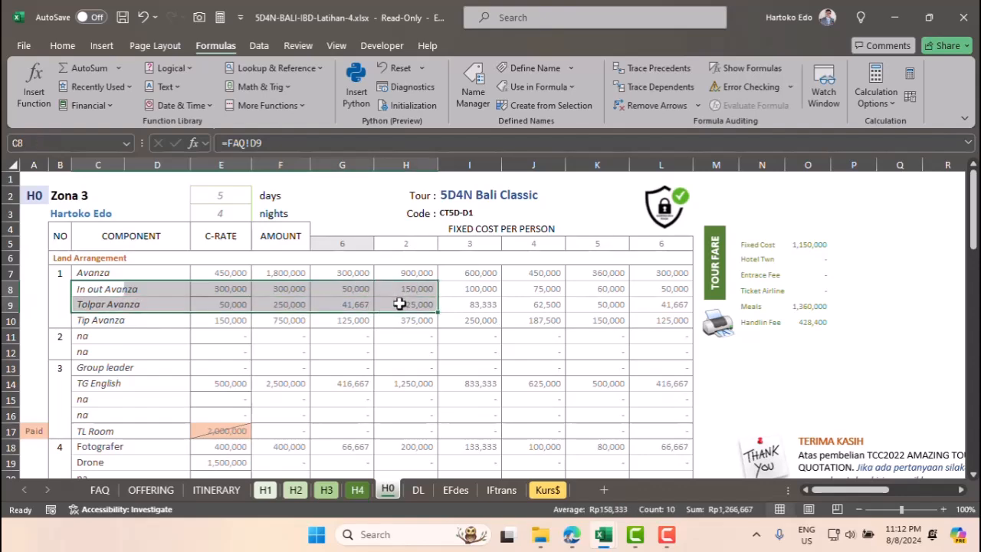
pyautogui.rightClick(399, 304)
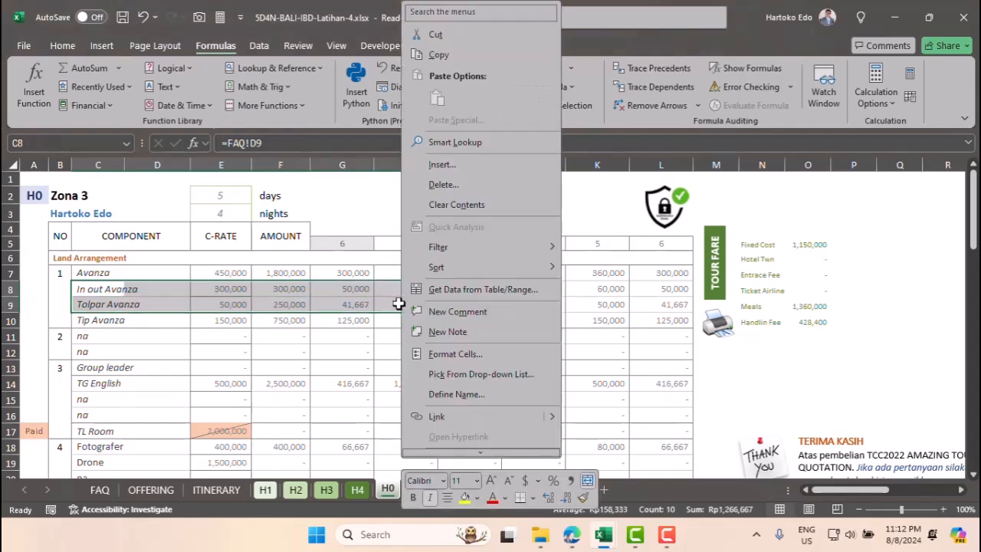
pyautogui.click(460, 354)
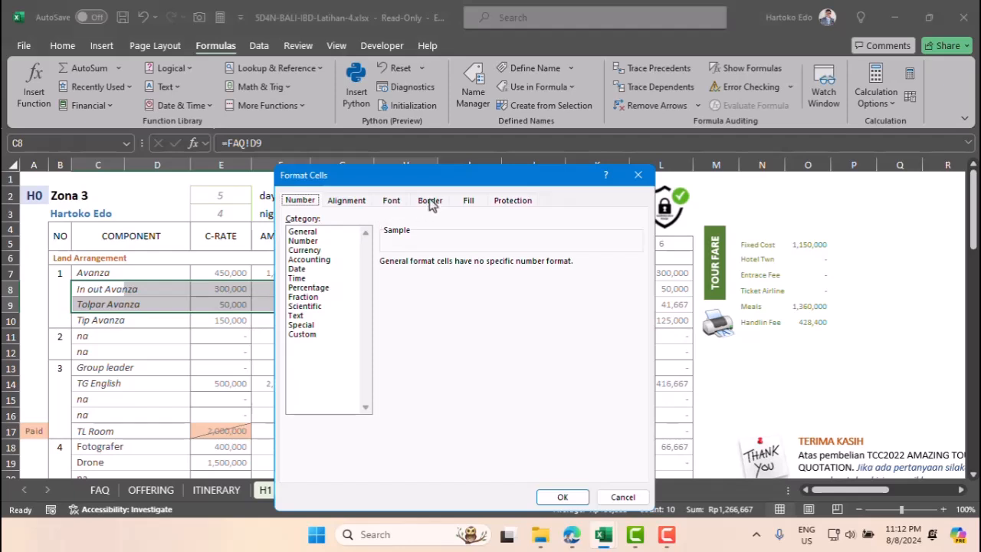
pyautogui.click(432, 204)
pyautogui.click(369, 349)
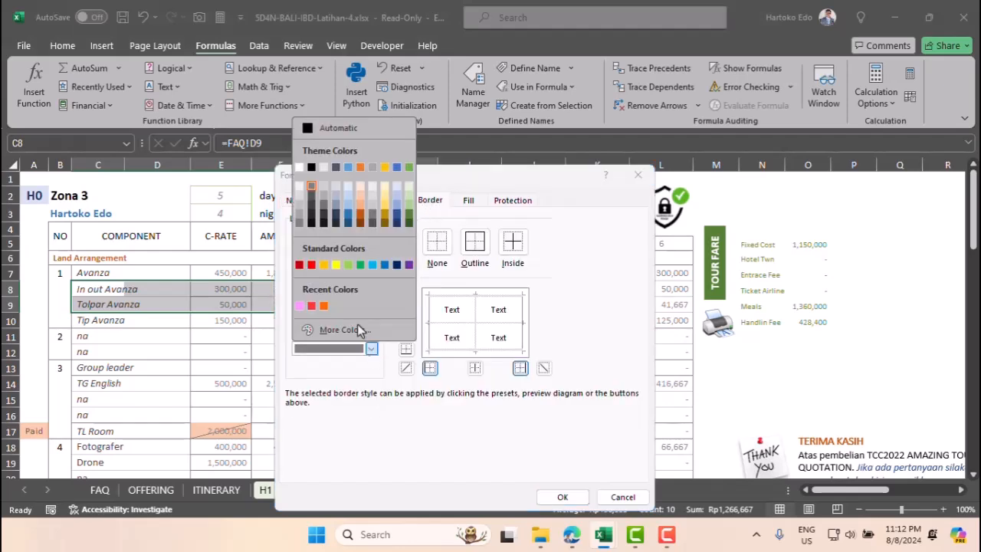
pyautogui.click(324, 187)
pyautogui.click(406, 297)
pyautogui.click(406, 322)
pyautogui.click(406, 350)
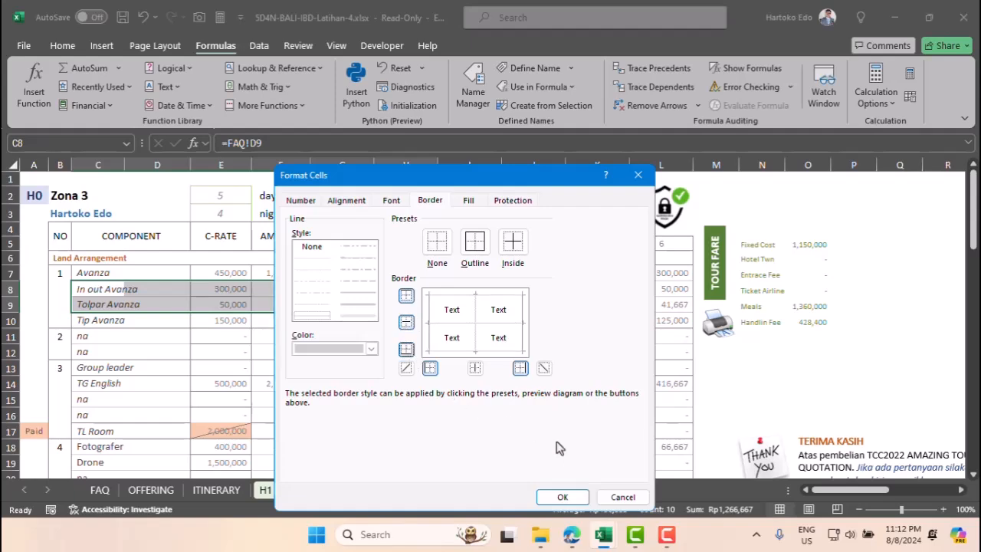
pyautogui.click(564, 497)
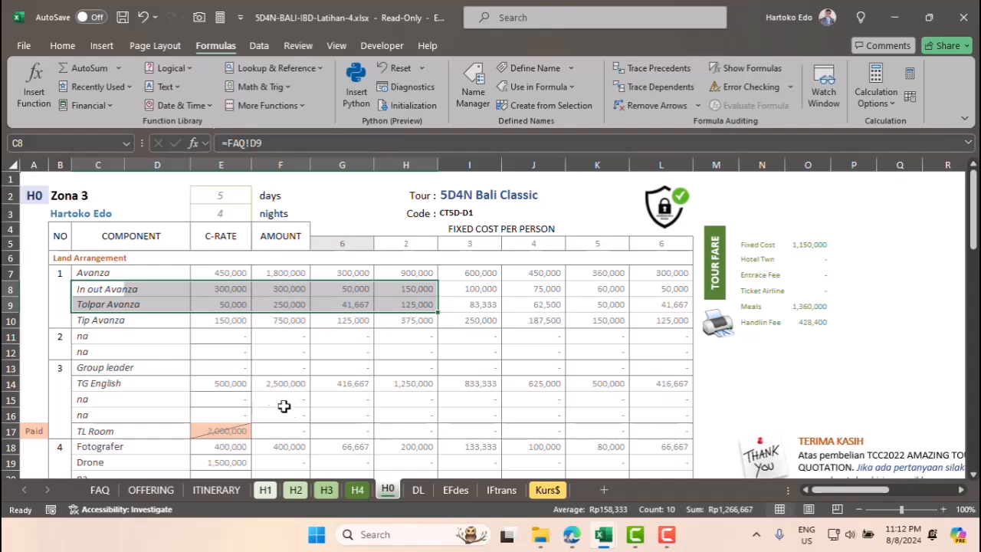
# Check the Land Arrangement component rows and hotel section on sheets H0, H4, H3 and H2.
pyautogui.click(236, 402)
pyautogui.scroll(-5, 253, 370)
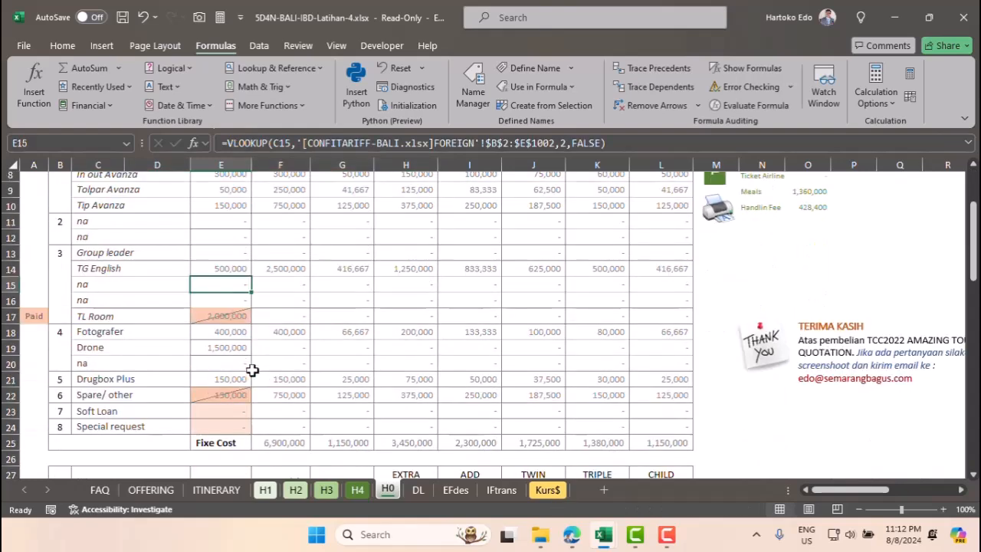
pyautogui.click(357, 490)
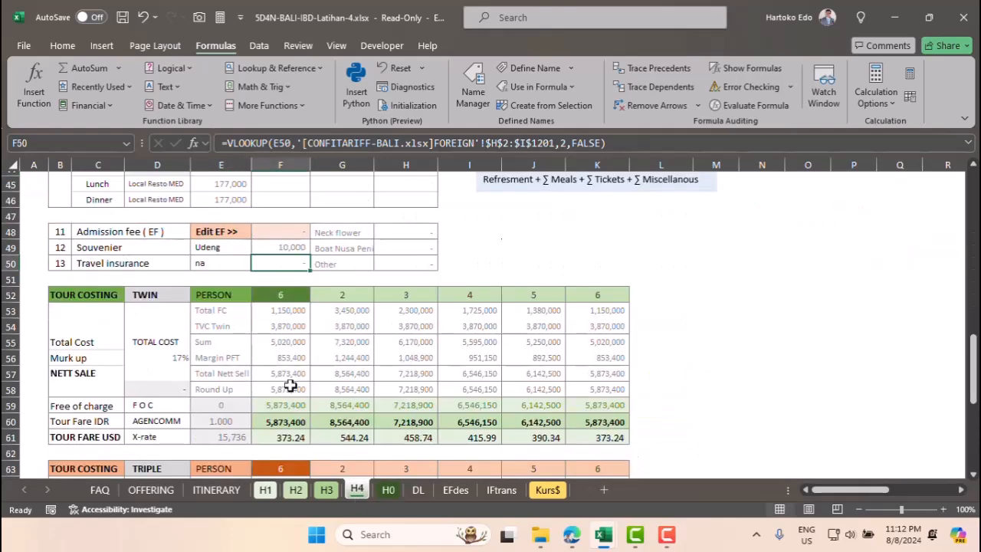
pyautogui.scroll(6, 291, 387)
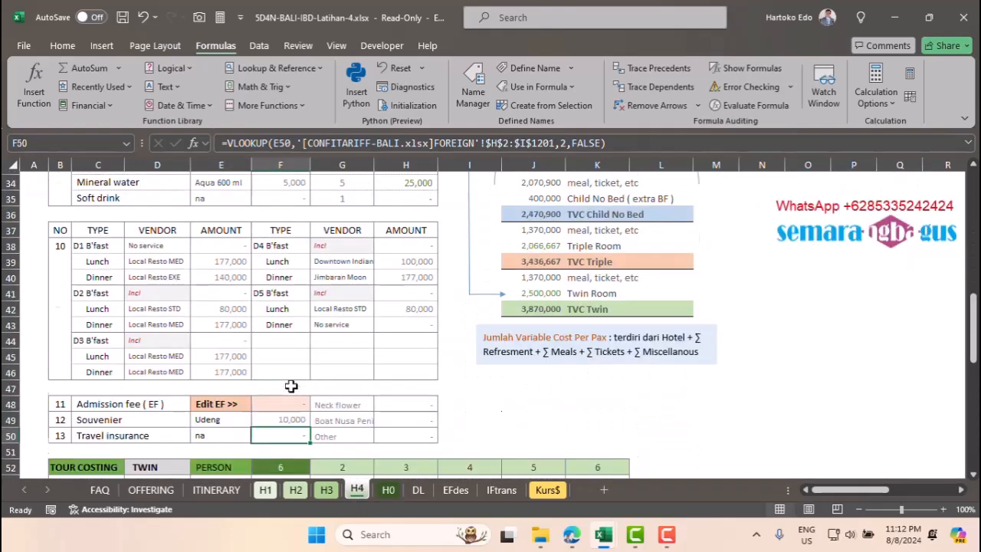
pyautogui.scroll(9, 291, 387)
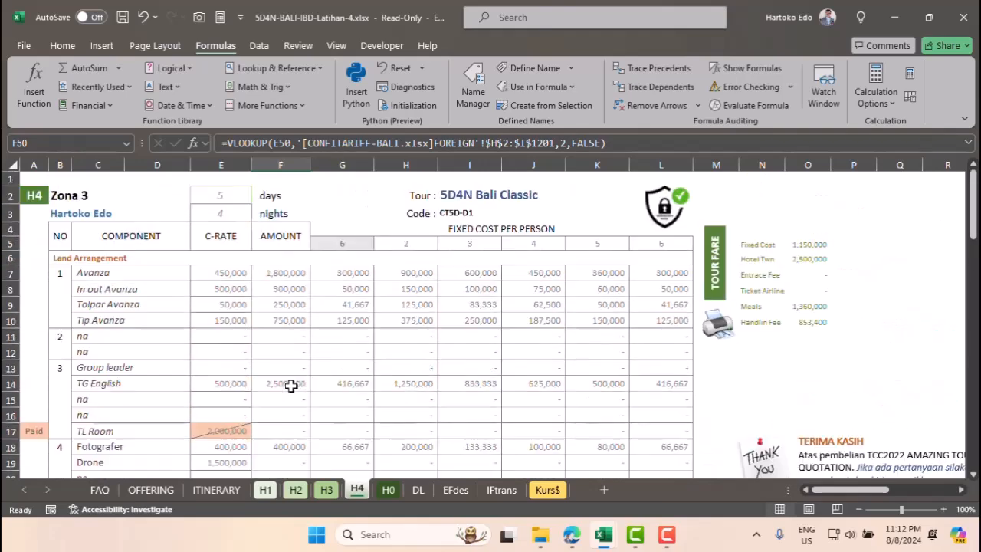
pyautogui.click(327, 490)
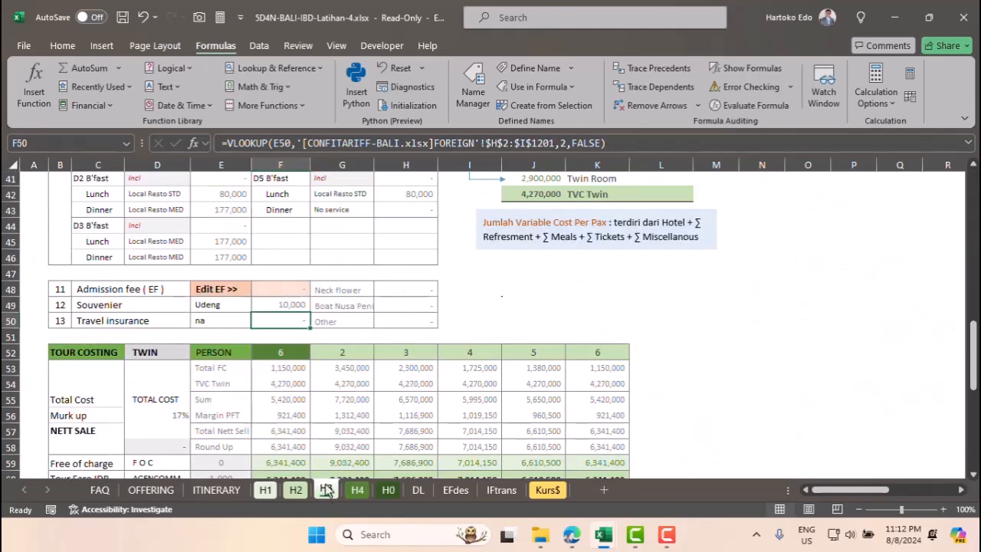
pyautogui.scroll(12, 338, 377)
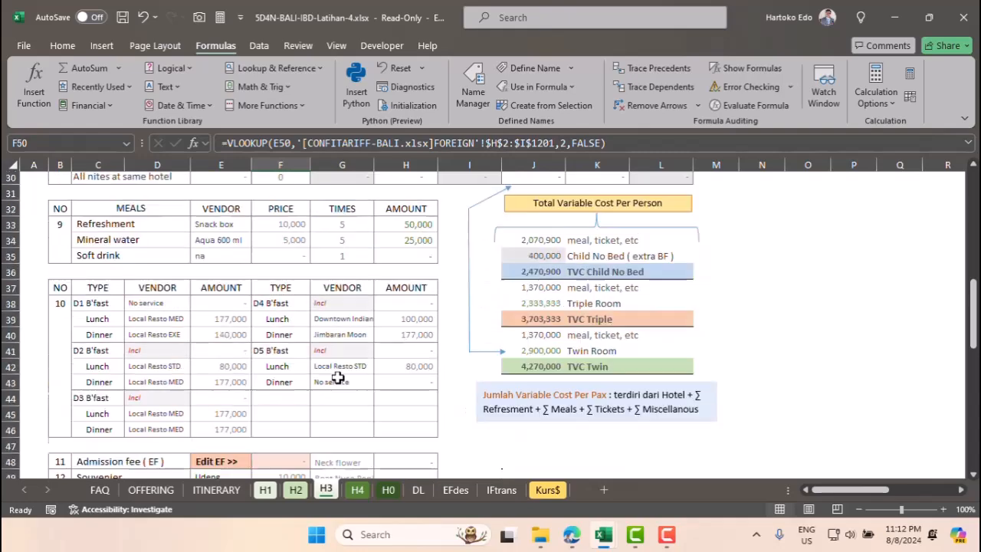
pyautogui.scroll(2, 337, 377)
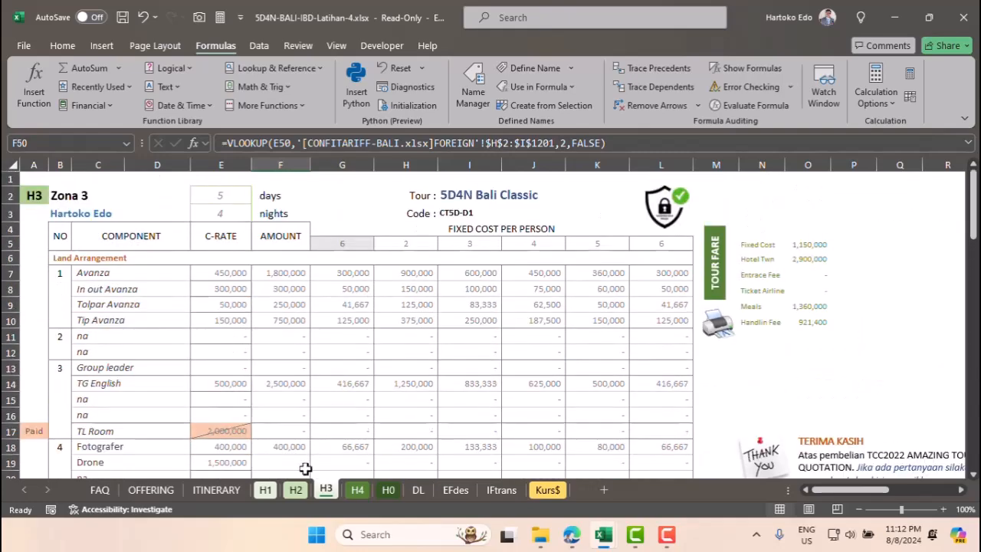
pyautogui.click(295, 490)
pyautogui.scroll(12, 263, 358)
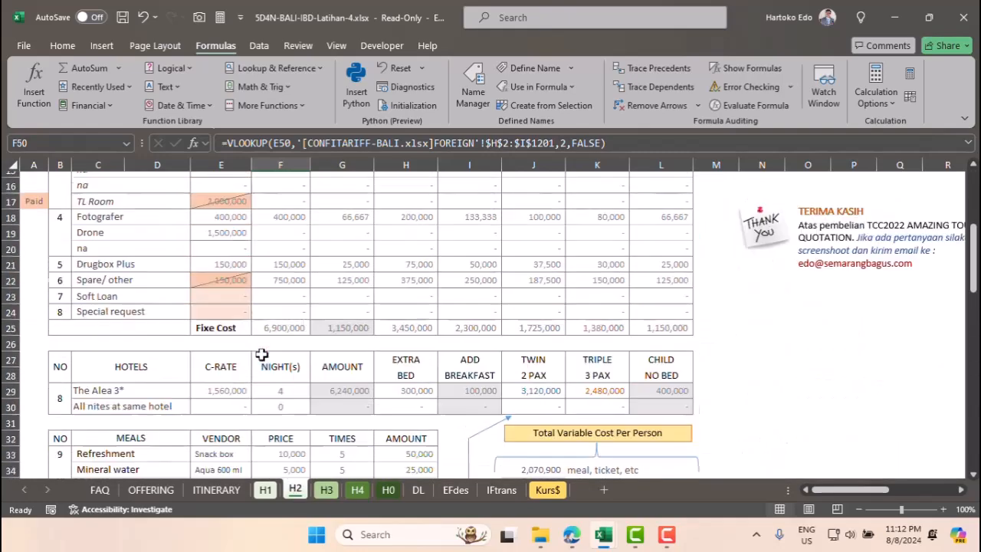
# Examine the VARIABLE COST FOR CHD block on sheets H1 and H2, including the total in E74 of H2.
pyautogui.click(264, 490)
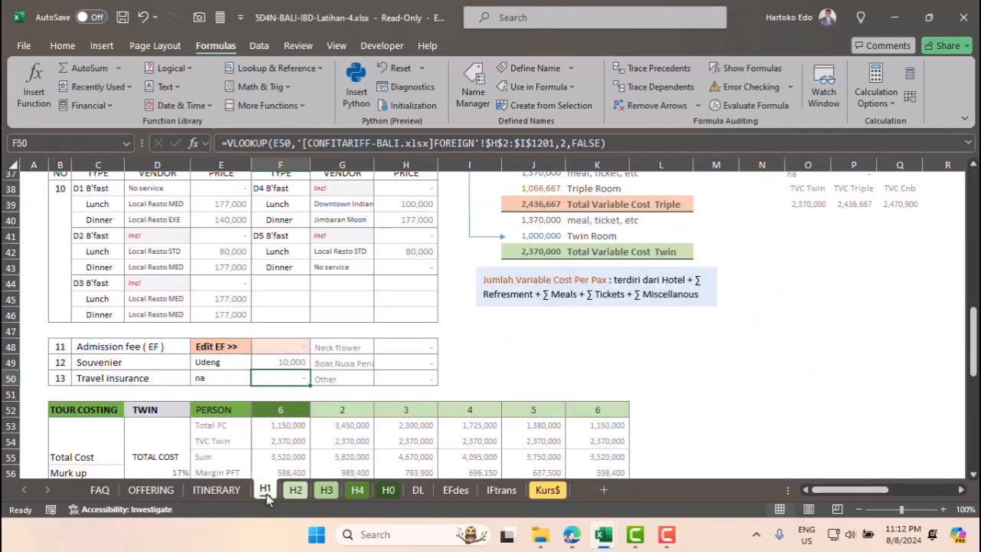
pyautogui.scroll(-7, 300, 397)
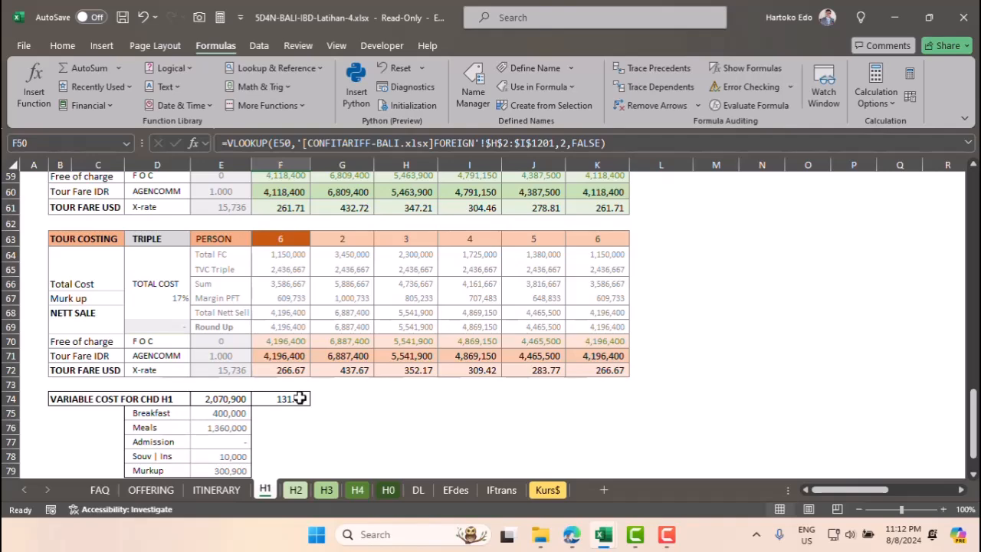
pyautogui.scroll(-1, 299, 398)
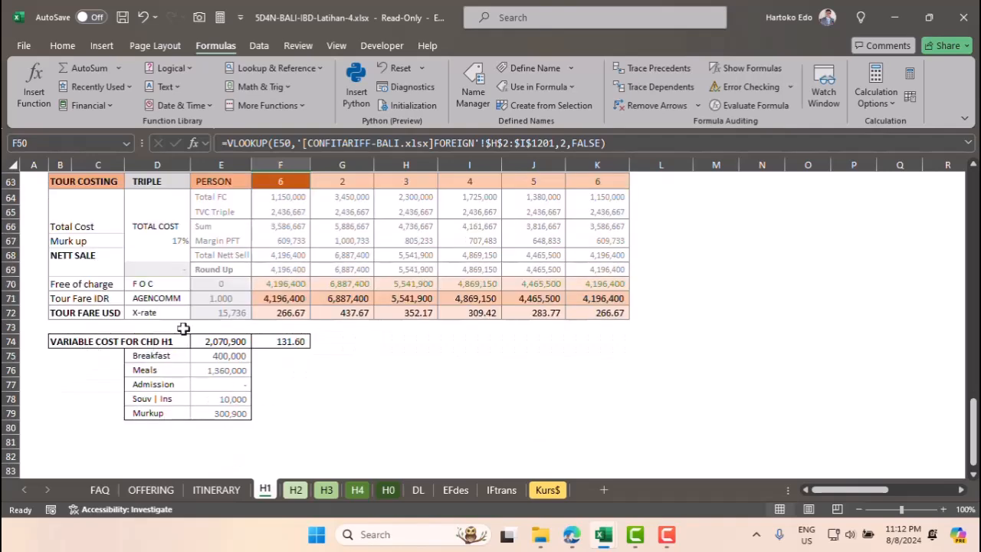
pyautogui.click(121, 346)
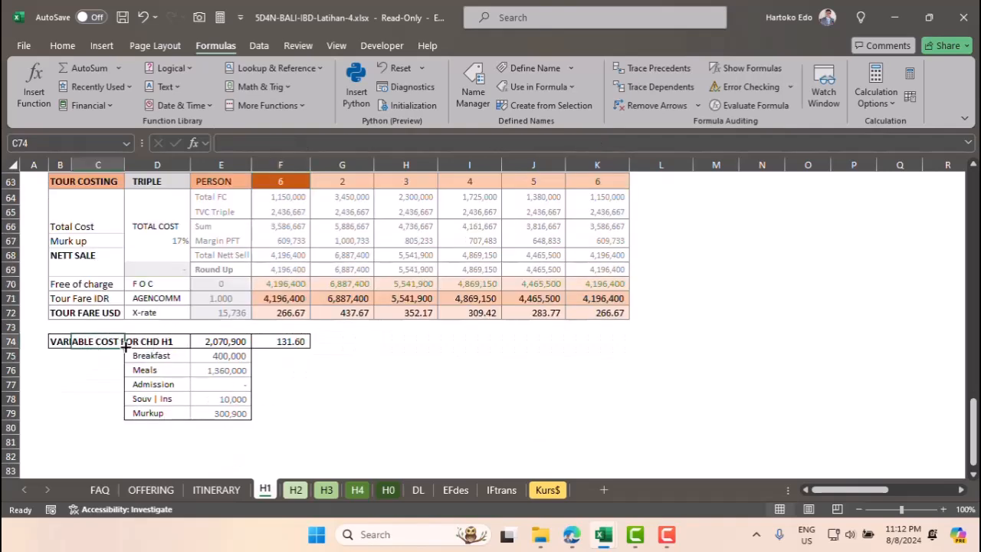
pyautogui.click(296, 490)
pyautogui.scroll(-20, 277, 433)
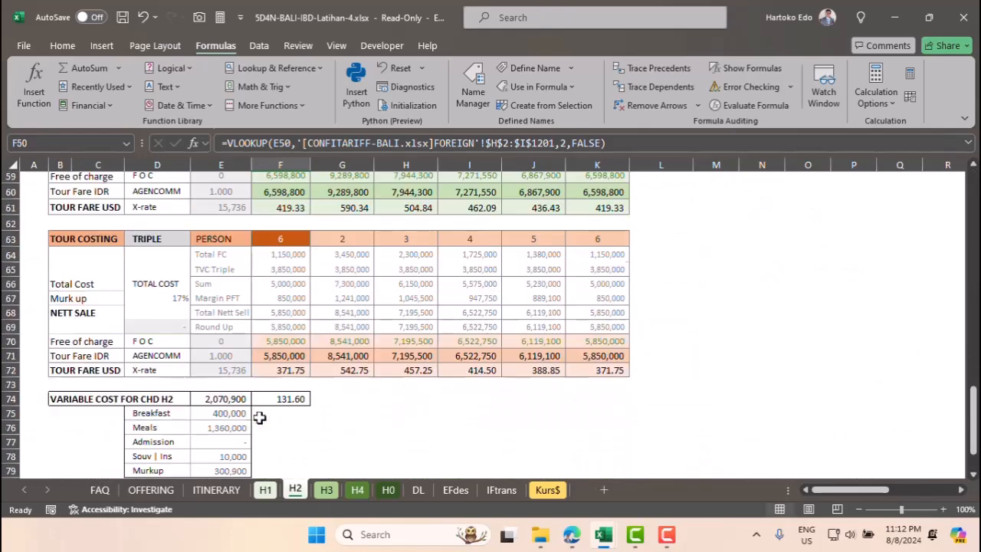
pyautogui.scroll(-5, 237, 355)
pyautogui.scroll(3, 237, 355)
pyautogui.click(223, 283)
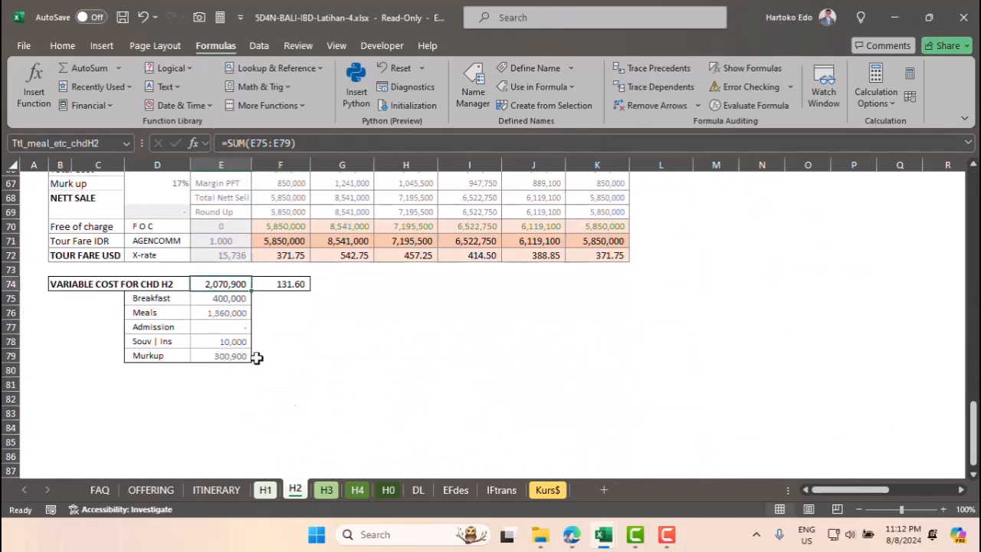
# Inspect the named total cell E74 of the VARIABLE COST FOR CHD block on sheets H3 and H4.
pyautogui.click(326, 491)
pyautogui.scroll(-10, 262, 406)
pyautogui.scroll(-12, 264, 407)
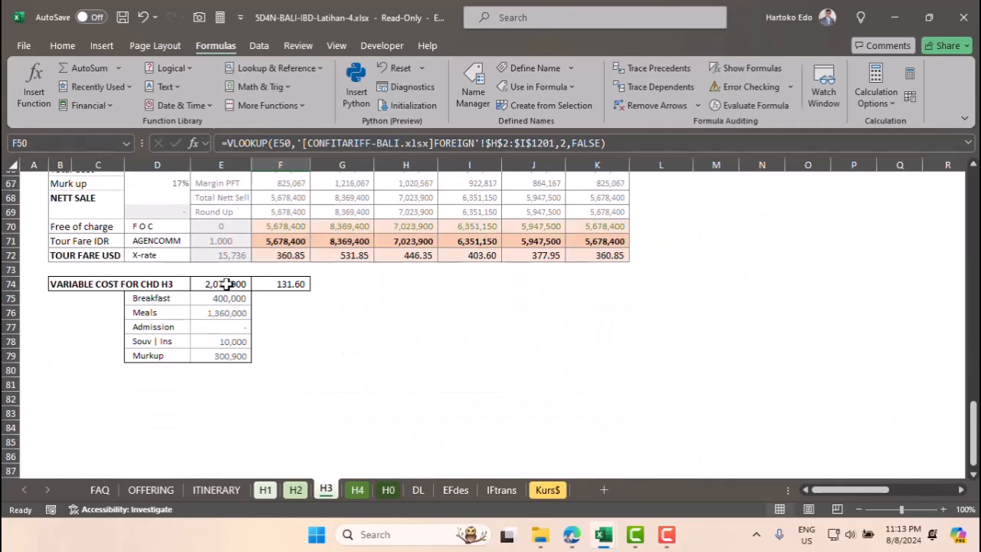
pyautogui.click(227, 283)
pyautogui.click(358, 490)
pyautogui.scroll(-4, 296, 396)
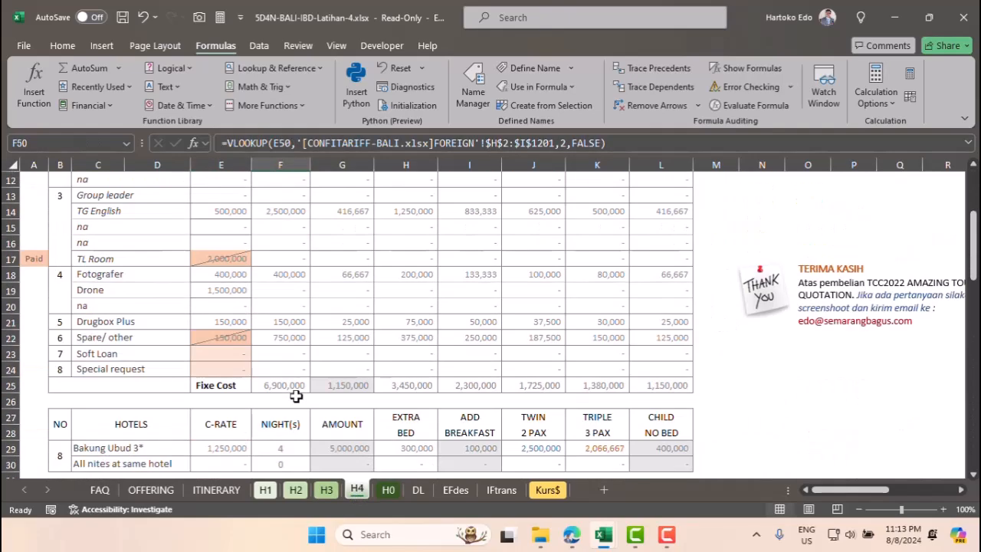
pyautogui.scroll(-16, 296, 396)
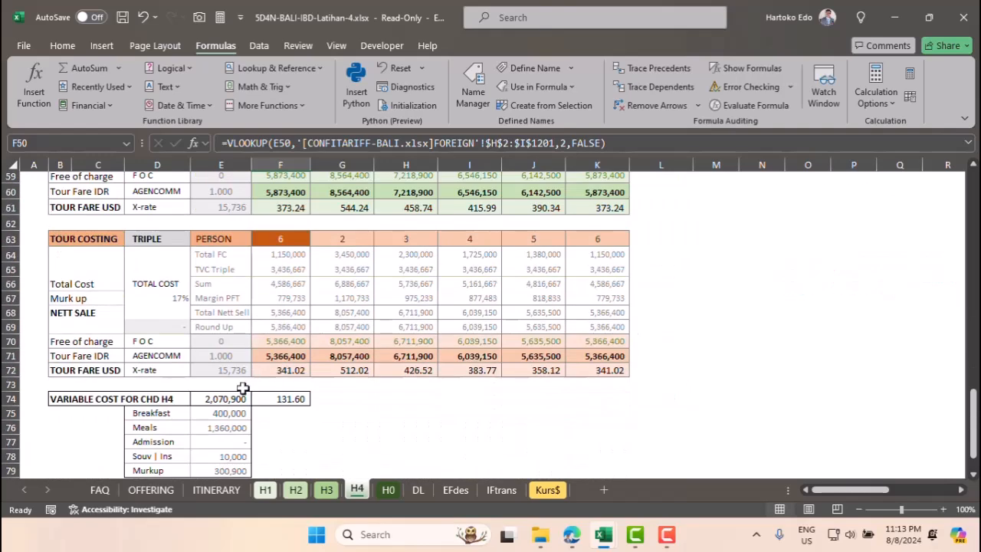
pyautogui.click(222, 396)
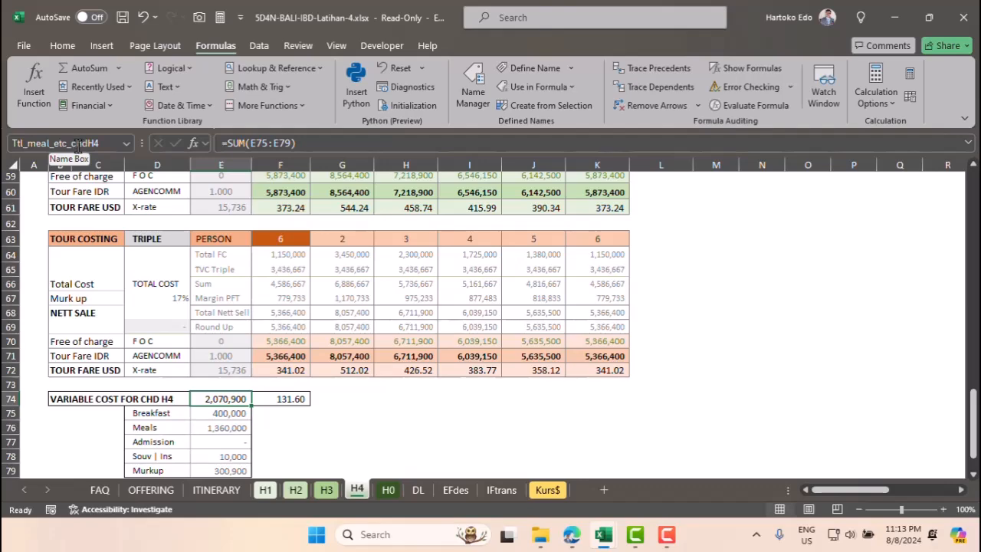
# Inspect the child variable cost total and its breakfast, meals, admission, souvenir and markup formulas in E63:E68 on sheet H0.
pyautogui.click(390, 490)
pyautogui.scroll(-12, 276, 383)
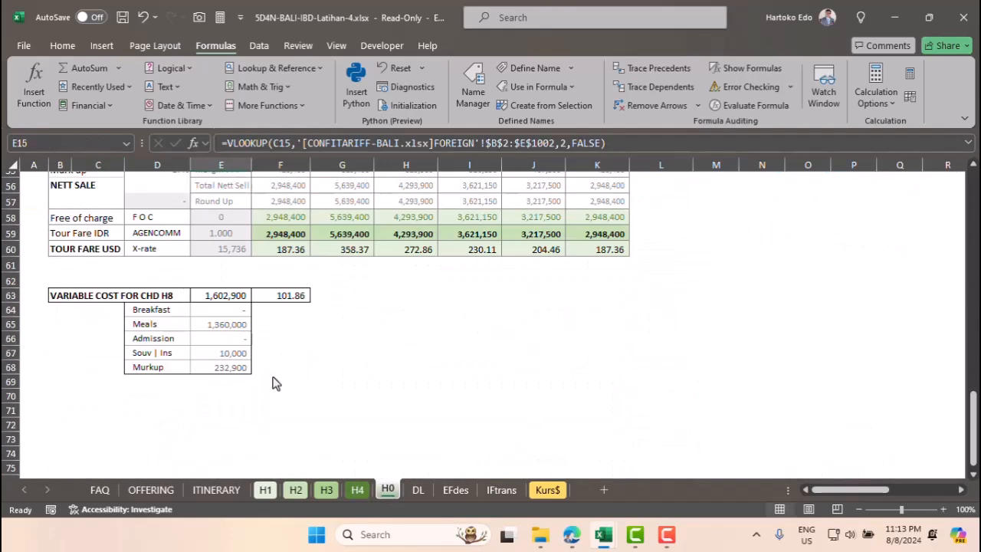
pyautogui.click(228, 296)
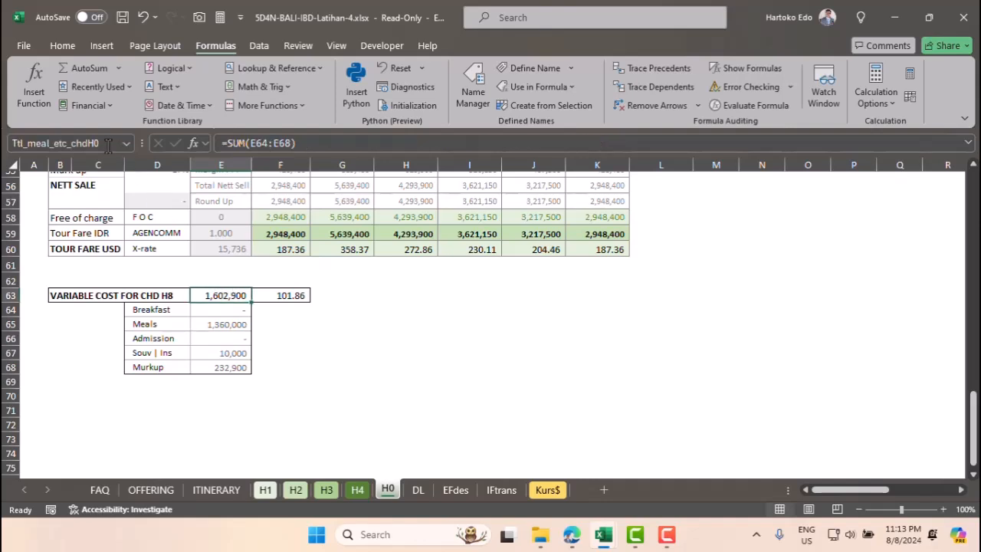
pyautogui.click(221, 314)
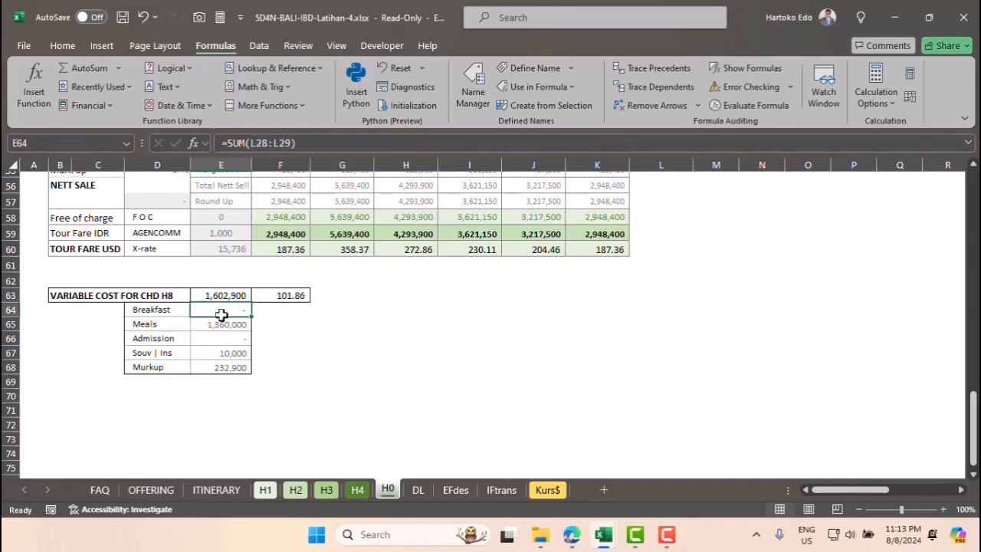
pyautogui.click(223, 324)
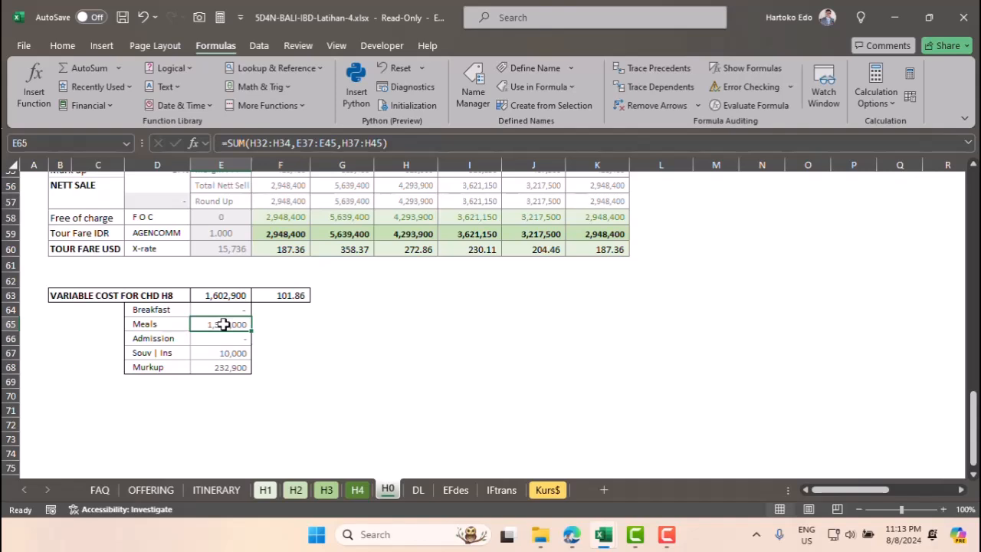
pyautogui.press('Down')
pyautogui.press('Down')
pyautogui.press('Down')
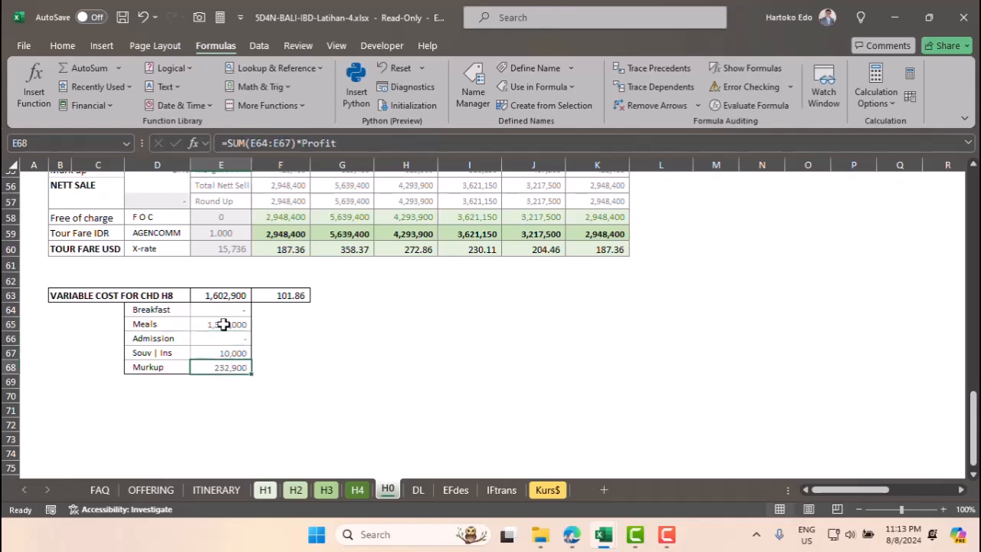
# Compare the names of the child variable cost totals on H3, H2 and H1, and check the linked twin price in D60 of ITINERARY.
pyautogui.click(325, 490)
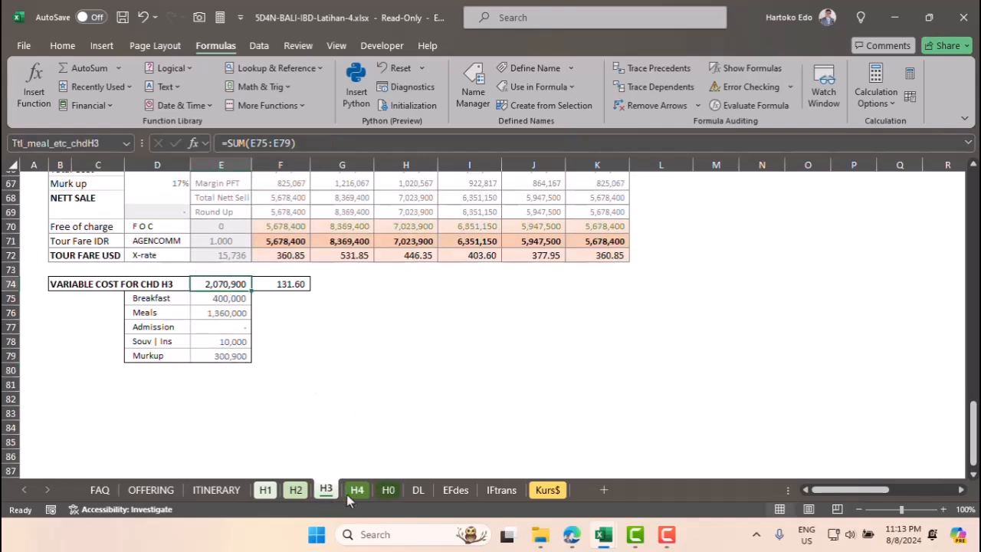
pyautogui.click(295, 491)
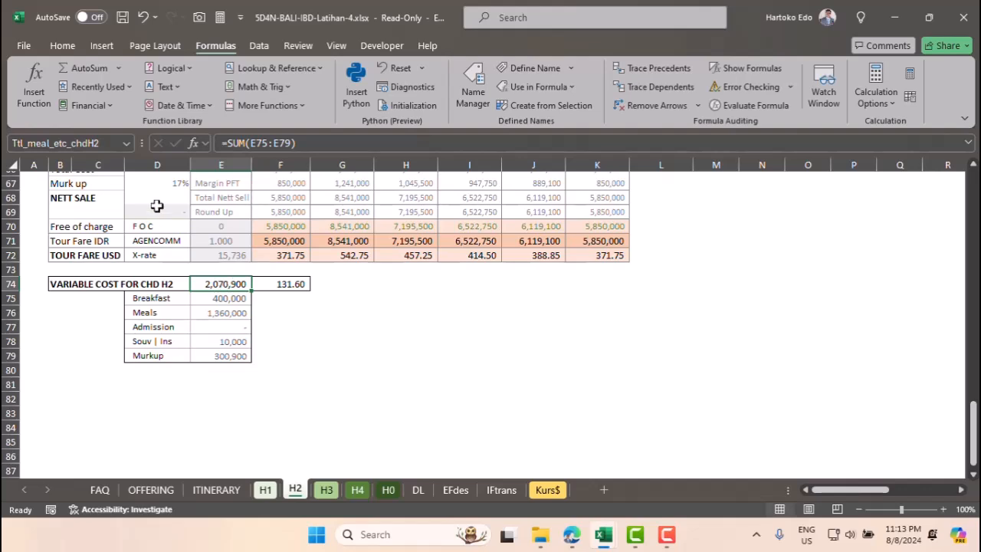
pyautogui.click(266, 491)
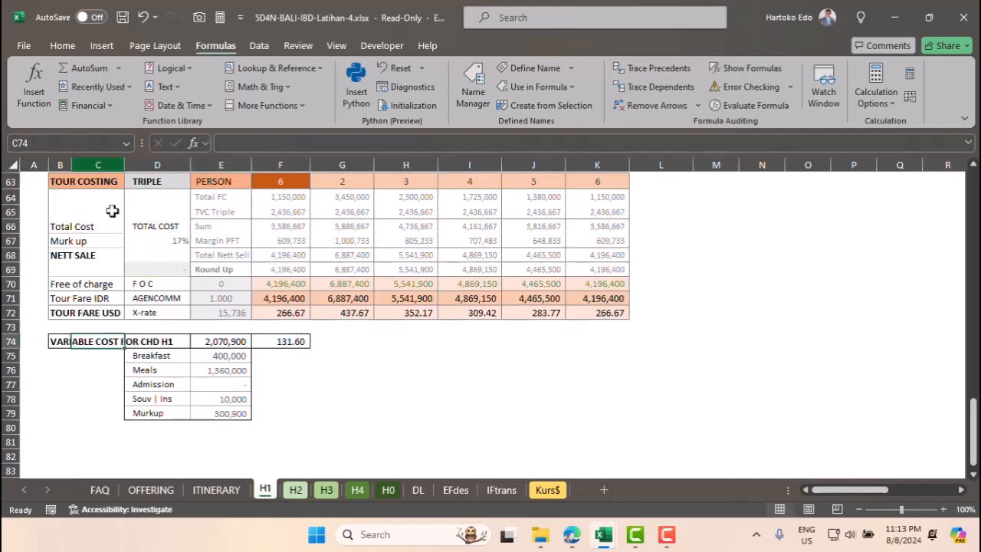
pyautogui.click(211, 341)
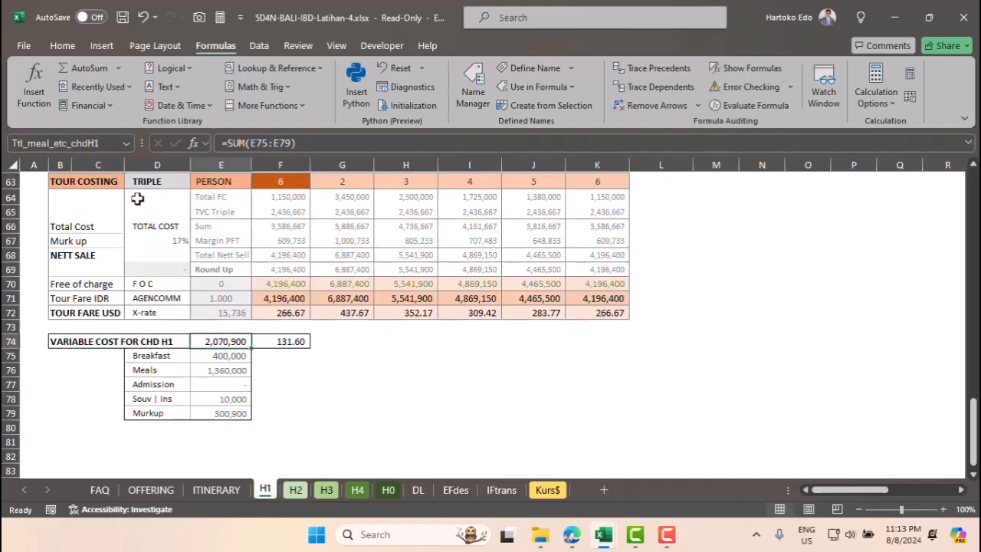
pyautogui.click(210, 493)
pyautogui.click(257, 259)
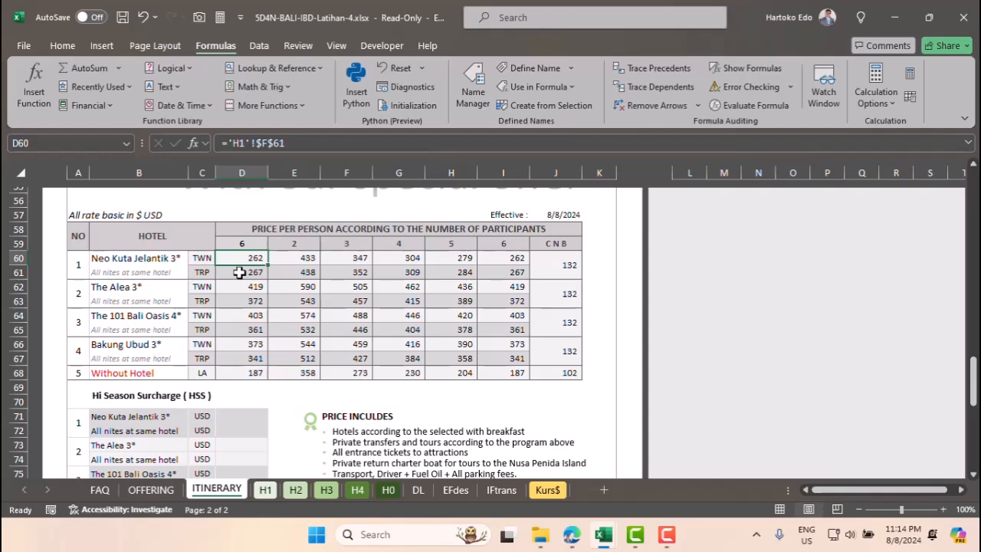
# Refresh the US Dollar exchange rate table on sheet Kurs$ to update the rate.
pyautogui.click(547, 491)
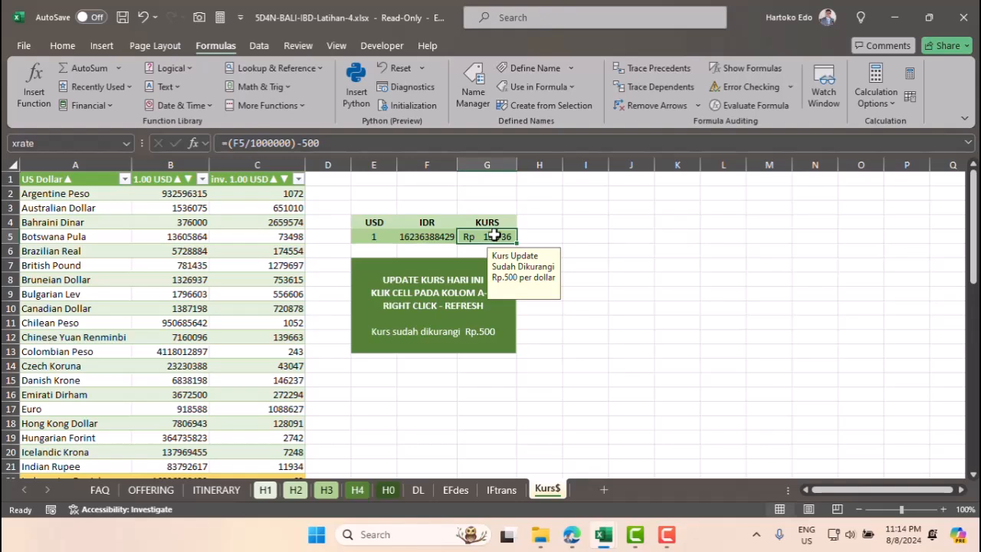
pyautogui.click(159, 252)
pyautogui.click(88, 249)
pyautogui.click(79, 223)
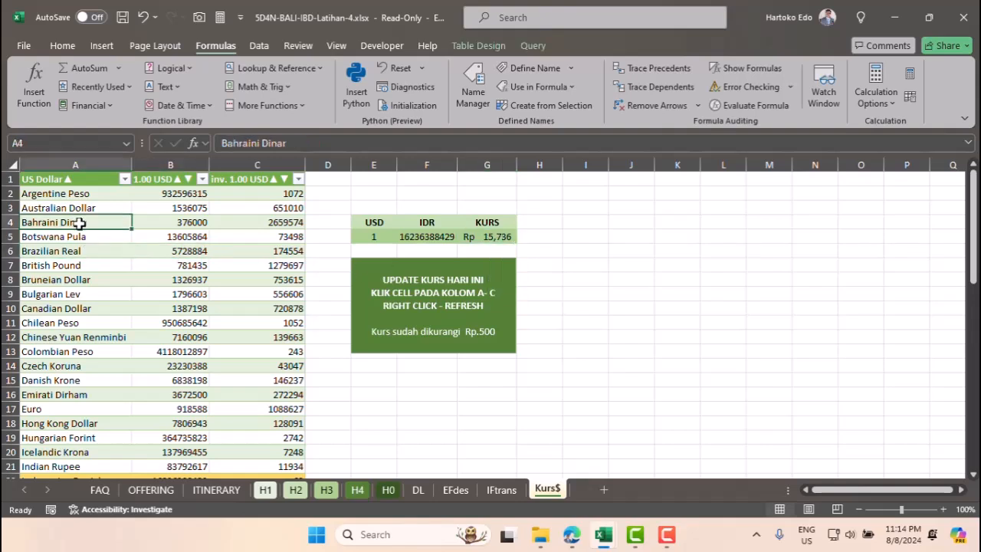
pyautogui.click(172, 297)
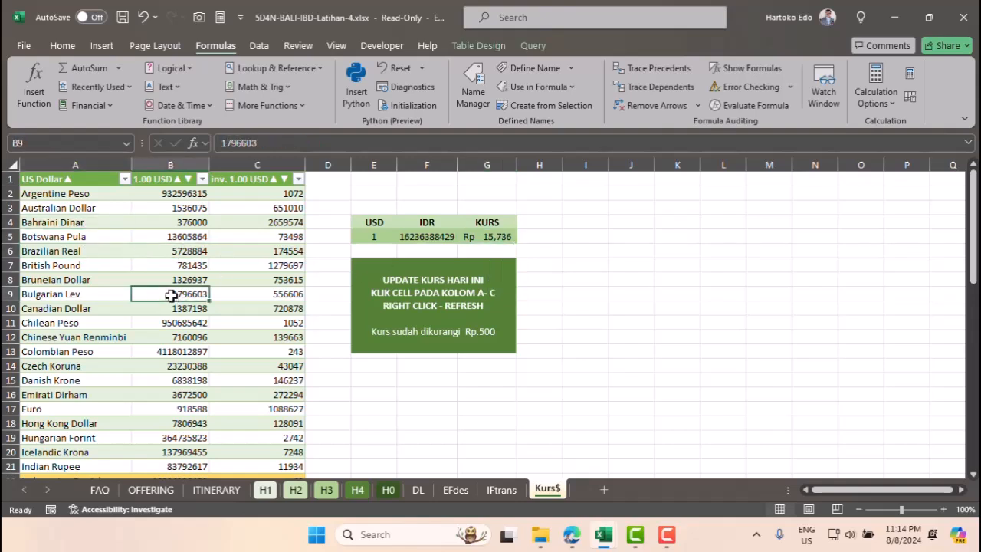
pyautogui.rightClick(172, 295)
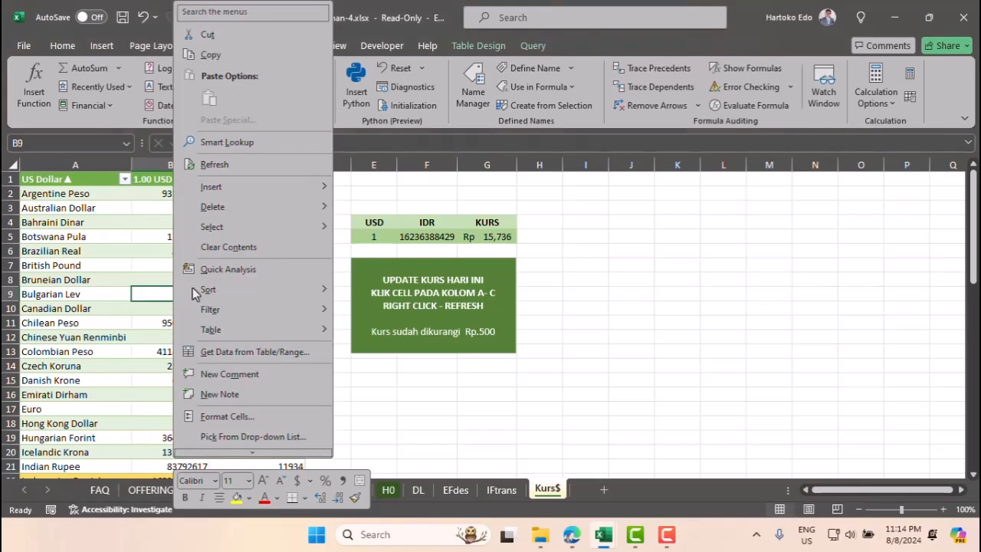
pyautogui.click(215, 164)
pyautogui.click(593, 319)
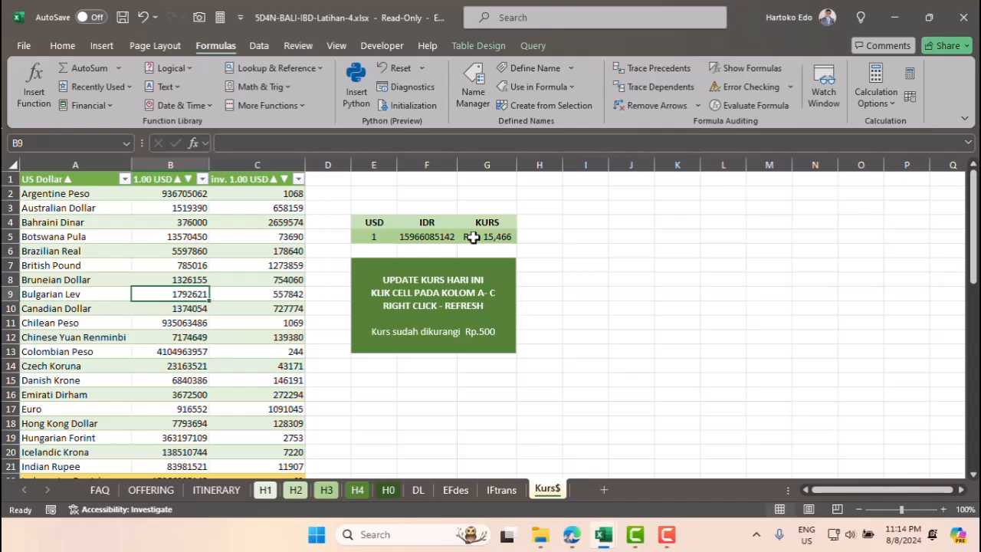
# Review the USD price table and the Hi Season Surcharge section on sheet ITINERARY using the refreshed exchange rate.
pyautogui.click(217, 490)
pyautogui.scroll(-3, 299, 270)
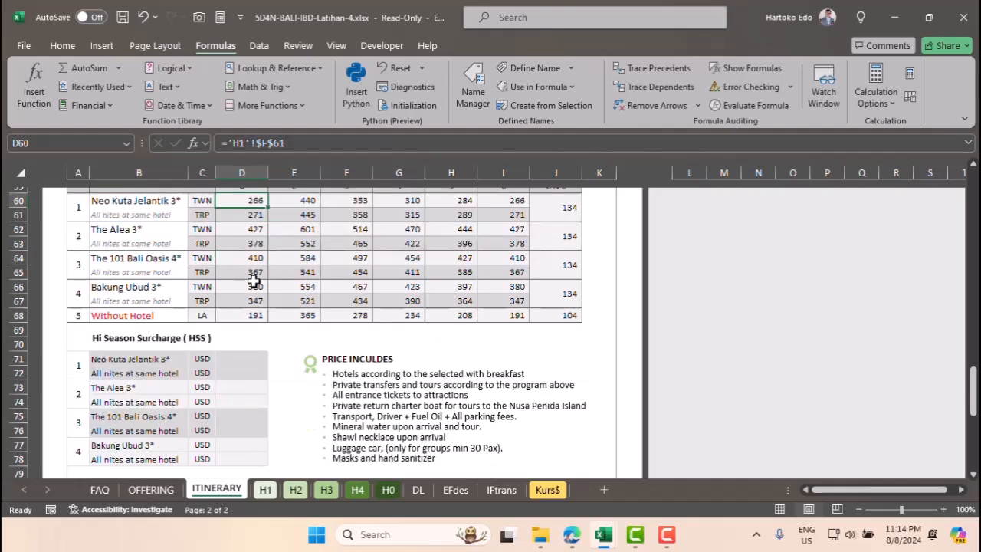
pyautogui.click(243, 303)
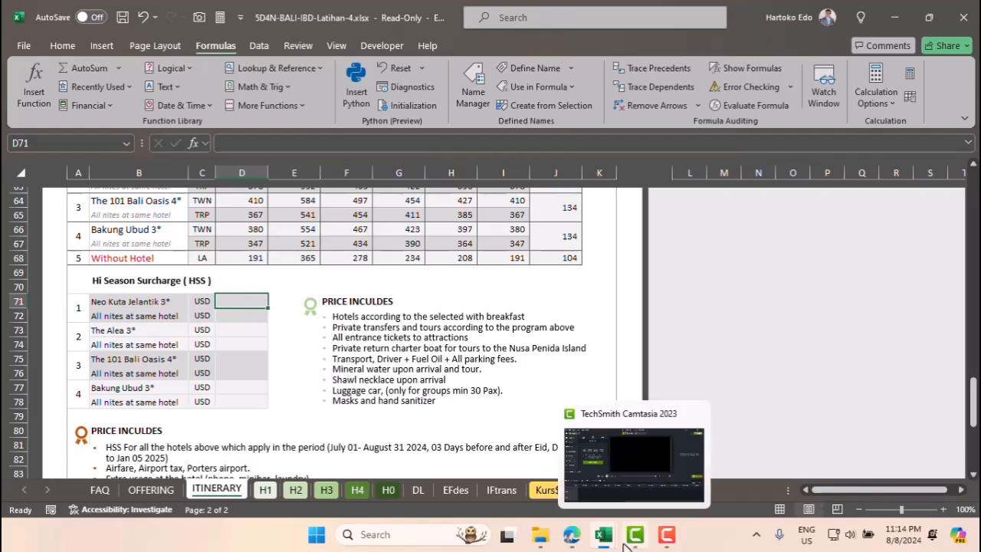
# Switch to CONFITARIFF-BALI.xlsx and examine the HSS column against the Seminyak hotel rates on sheet FOREIGN.
pyautogui.moveTo(604, 546)
pyautogui.click(549, 483)
pyautogui.scroll(8, 660, 296)
pyautogui.moveTo(975, 422); pyautogui.dragTo(975, 181)
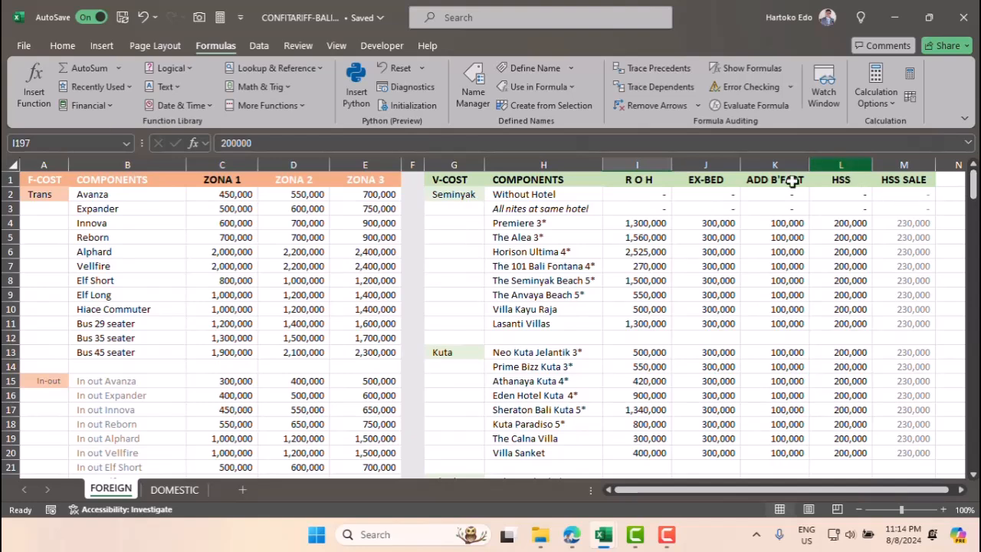
pyautogui.click(517, 227)
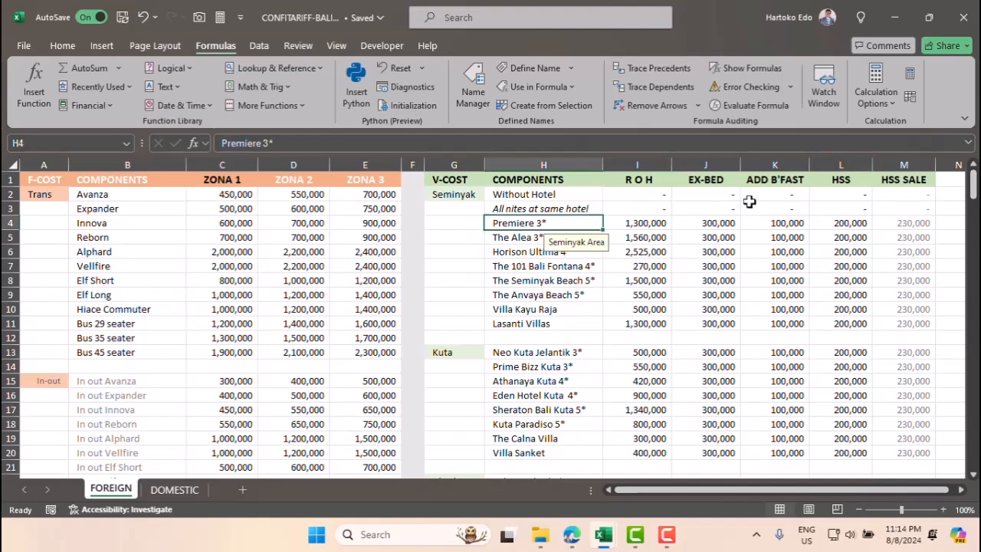
pyautogui.click(843, 222)
pyautogui.click(841, 179)
pyautogui.click(843, 223)
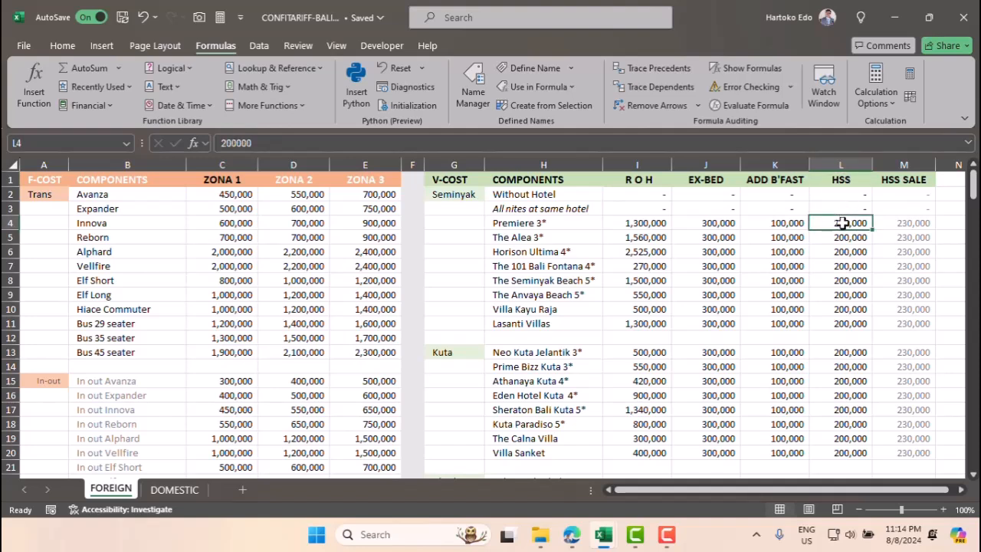
pyautogui.click(646, 253)
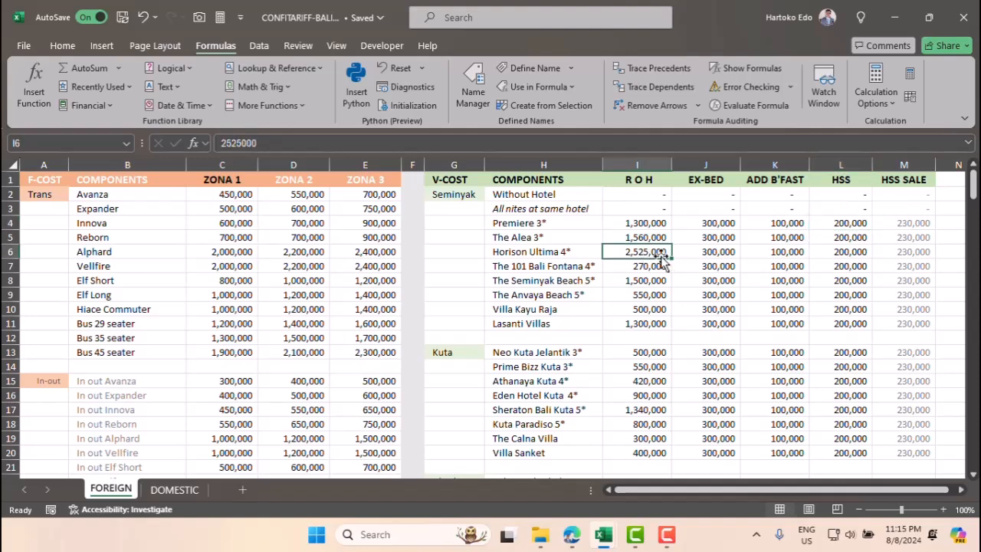
# Set the HSS rate of Premiere 3* in L4 to 1,250,000.
pyautogui.click(852, 226)
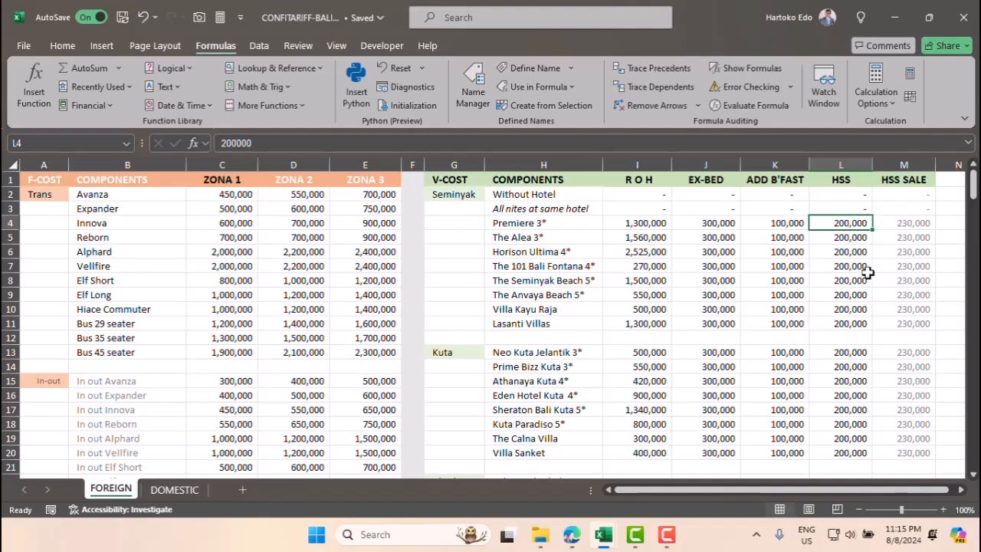
pyautogui.write('1,2')
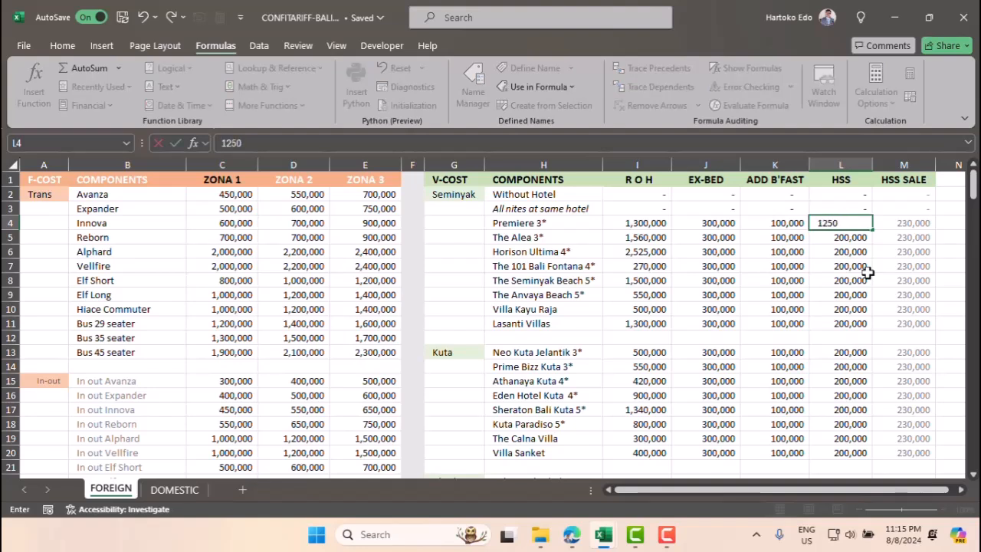
pyautogui.write('50,000')
pyautogui.press('Return')
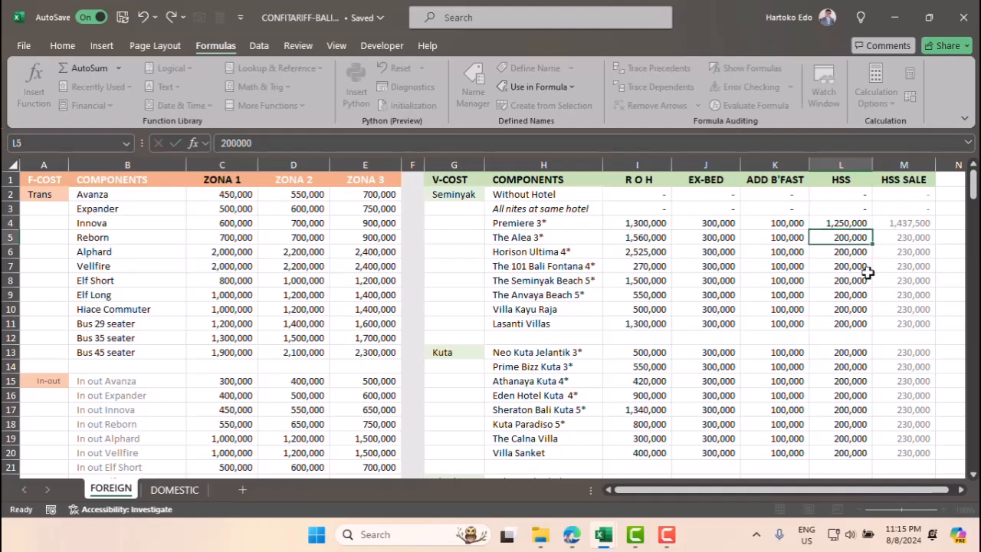
# Set the HSS rate of Premiere 3* in L4 to 450,000 and check its HSS SALE formula in M4.
pyautogui.click(845, 222)
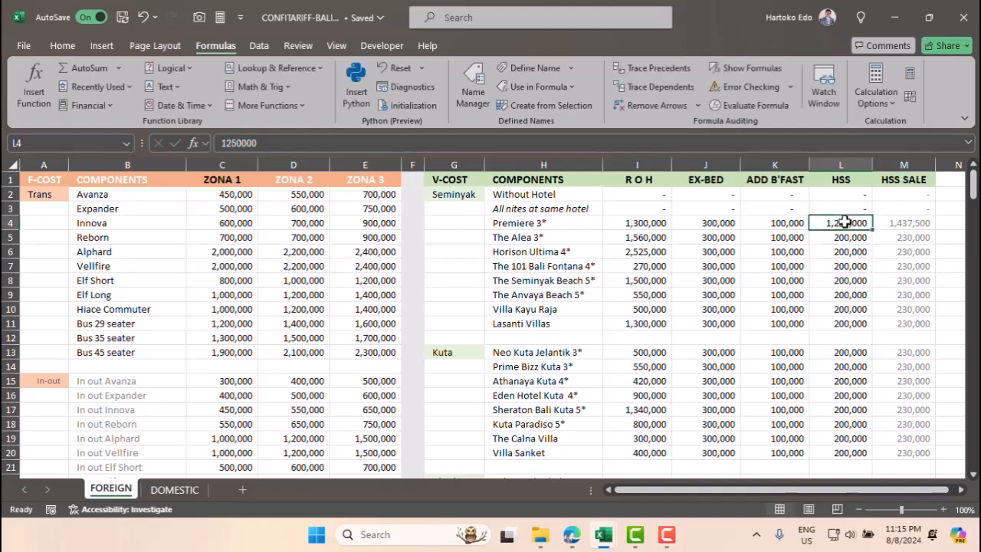
pyautogui.write('45')
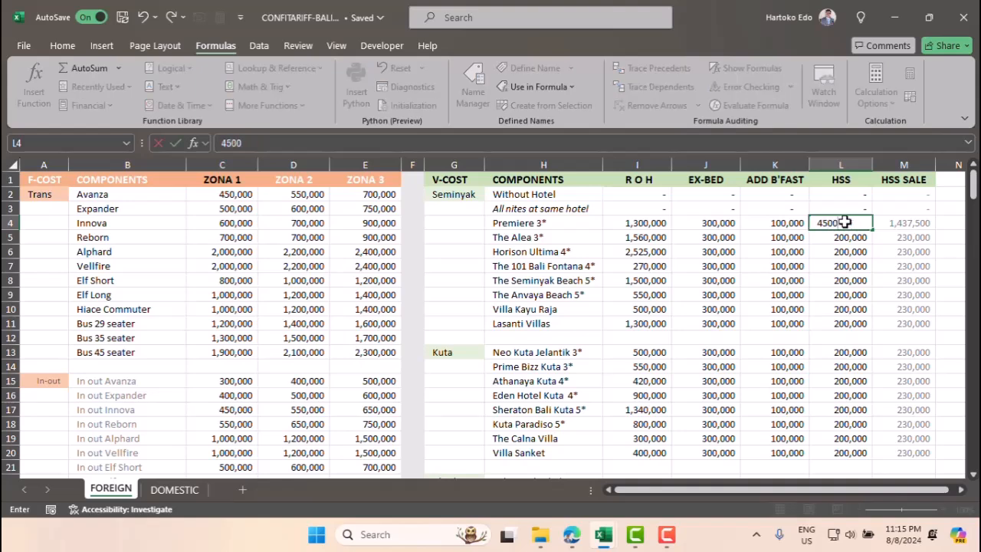
pyautogui.press('Return')
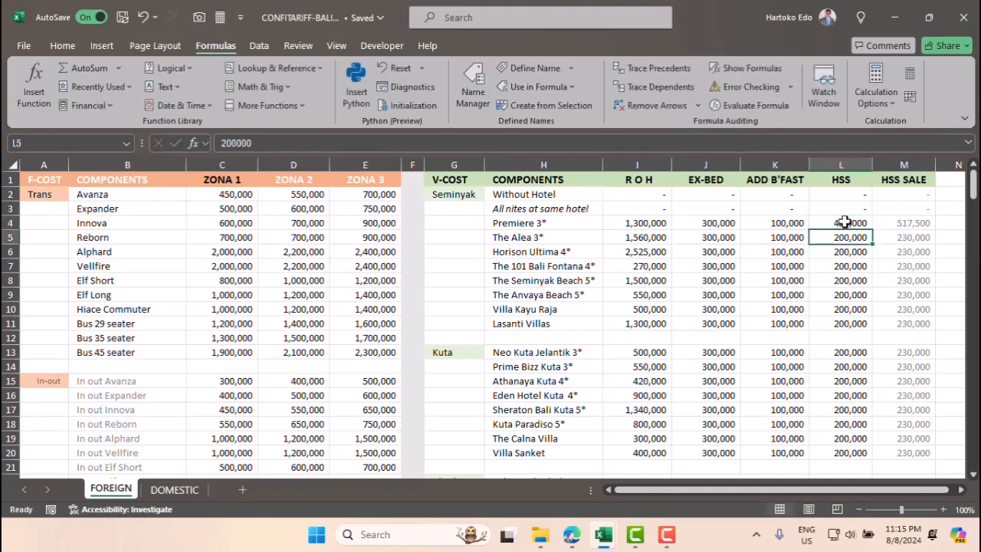
pyautogui.click(906, 222)
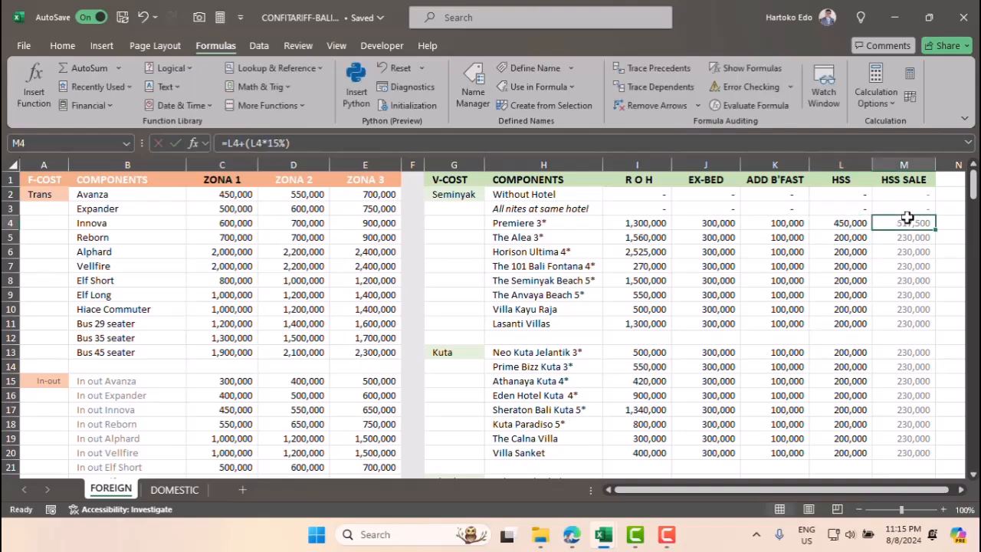
# Set the HSS rate of The Alea 3* in L5 to 580,000 and check its HSS SALE formula in M5.
pyautogui.click(837, 238)
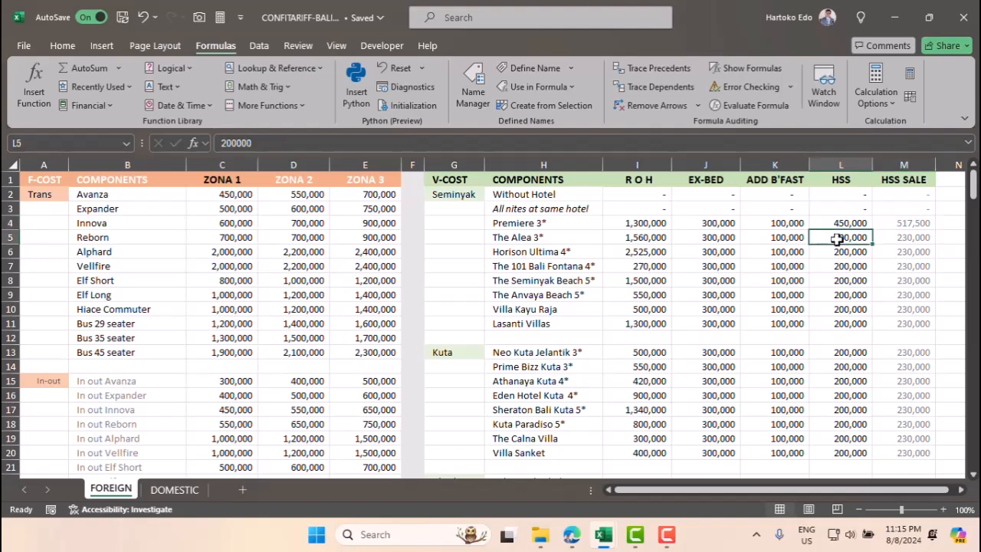
pyautogui.write('58')
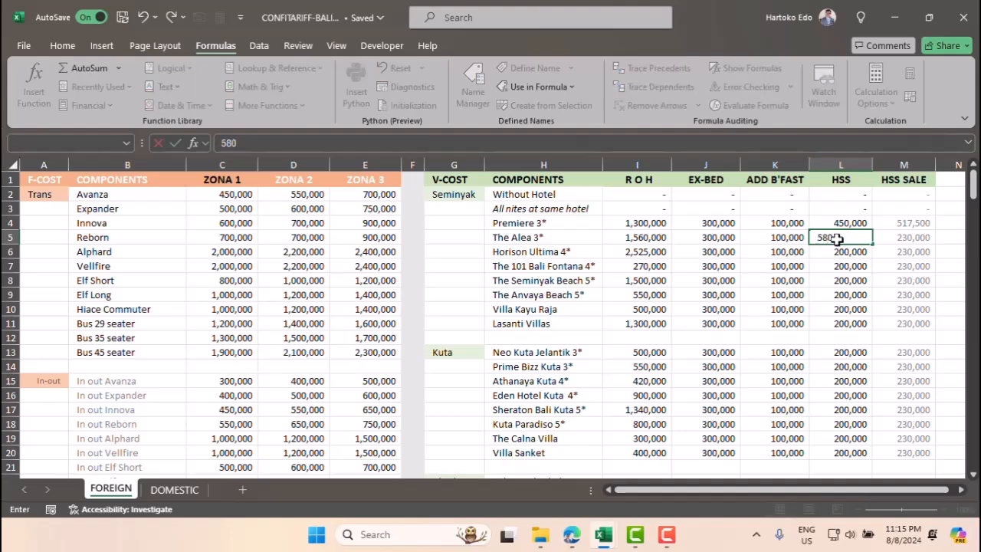
pyautogui.press('Return')
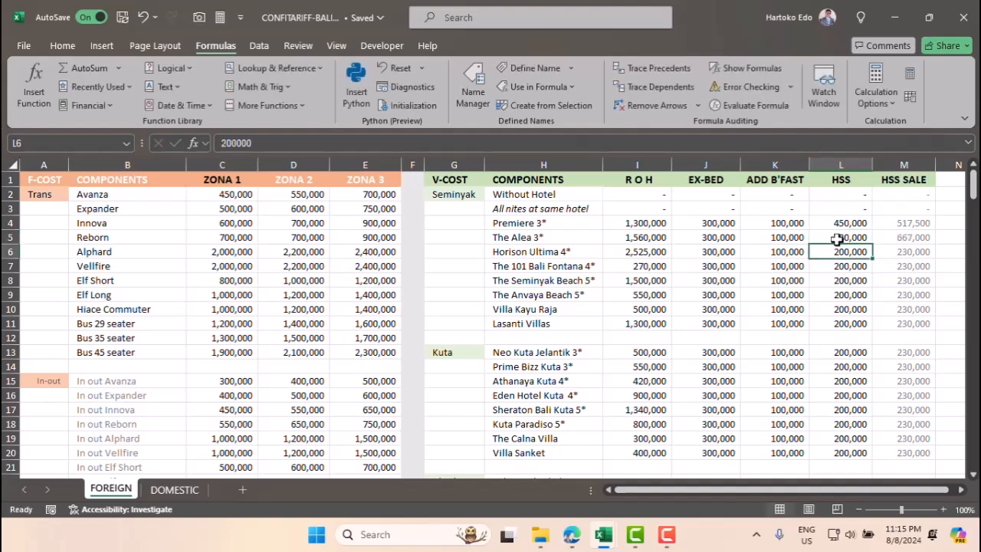
pyautogui.click(855, 237)
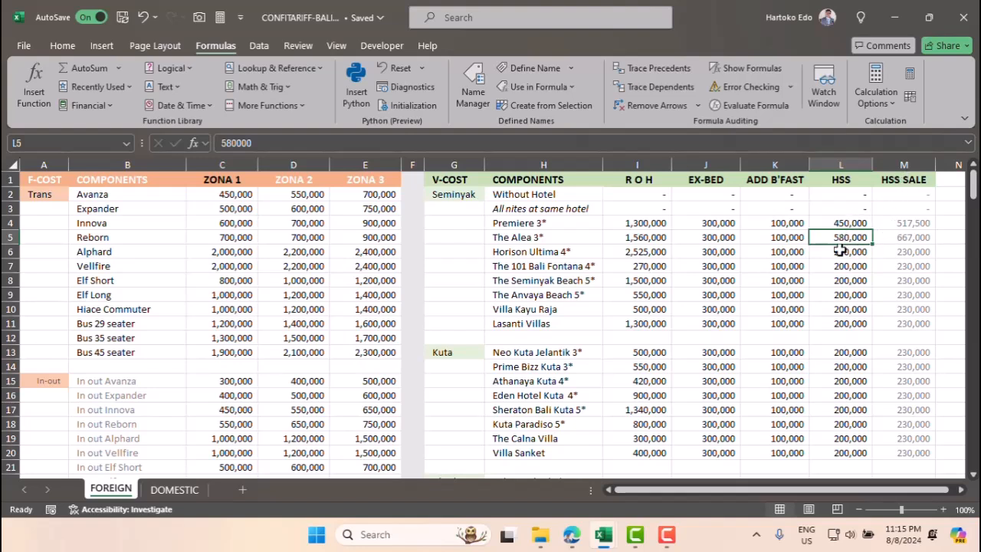
pyautogui.click(914, 238)
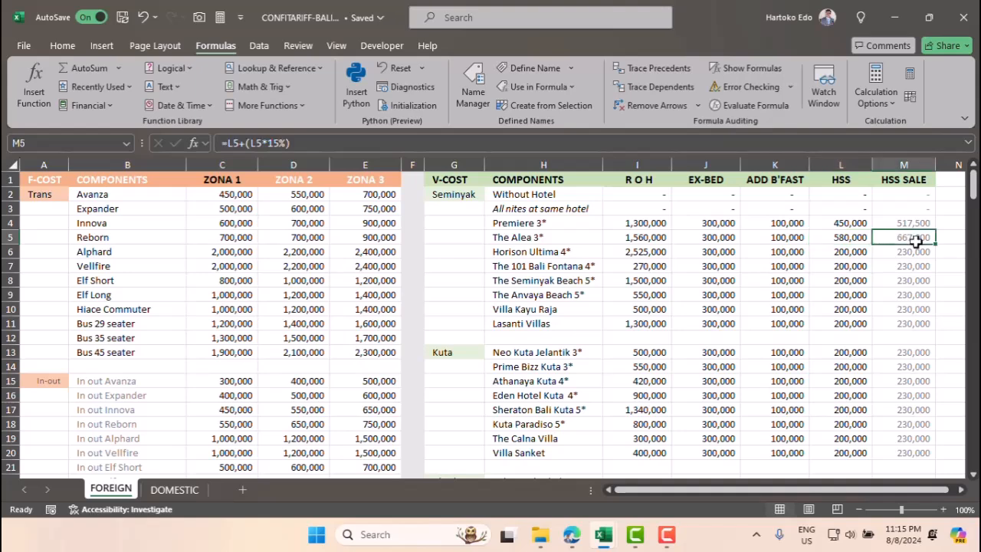
# Switch to 5D4N-BALI-IBD-Latihan-4.xlsx and start a VLOOKUP in ITINERARY cell D71 with B71 as the lookup value.
pyautogui.moveTo(604, 536)
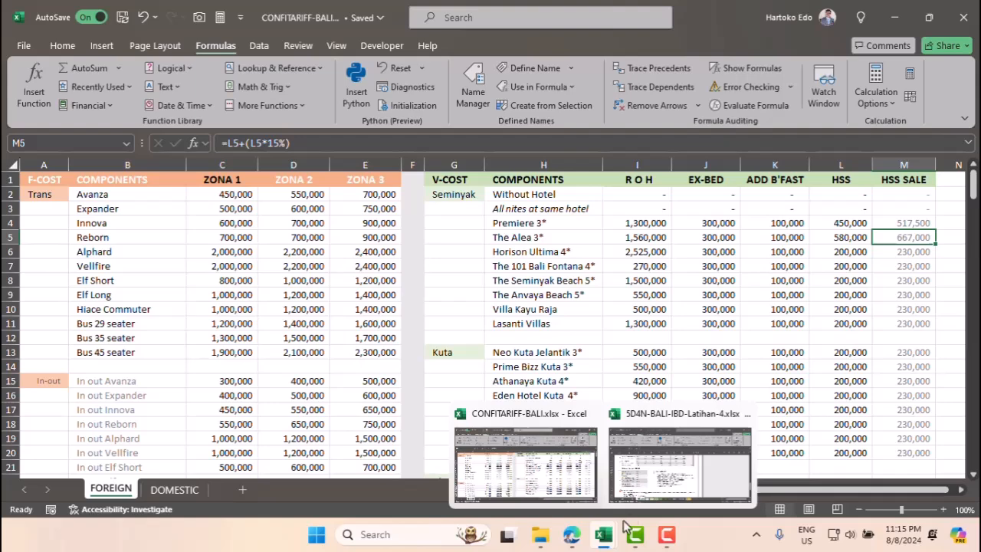
pyautogui.click(652, 495)
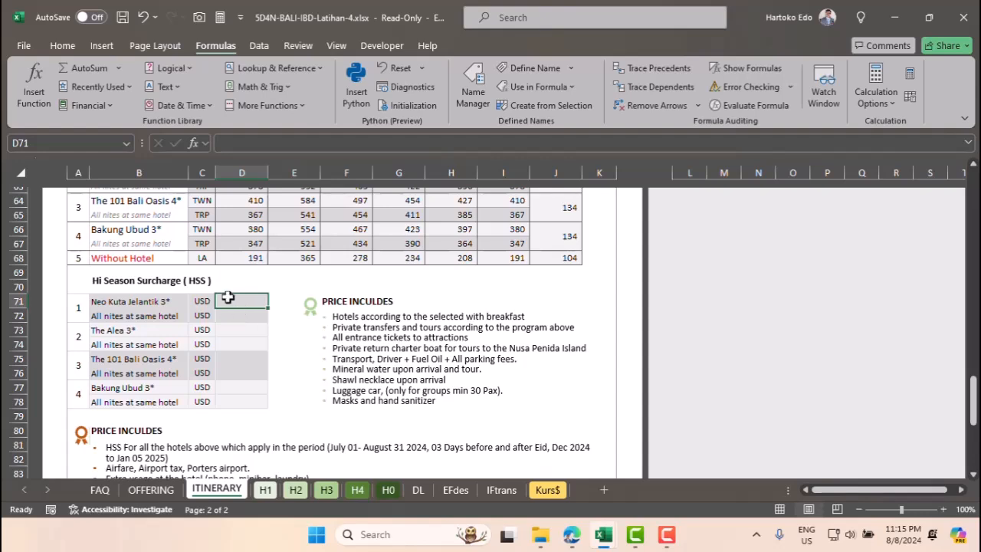
pyautogui.click(62, 47)
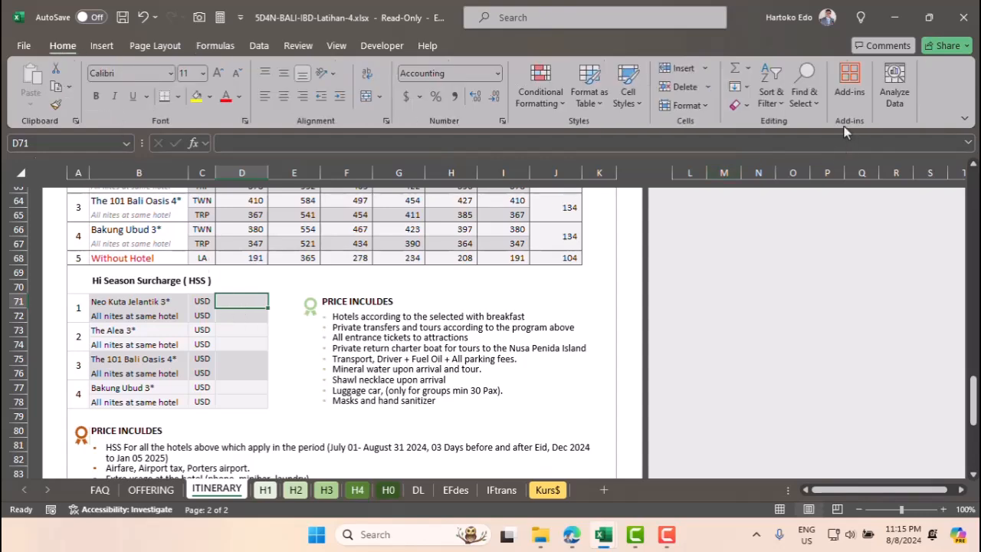
pyautogui.click(749, 68)
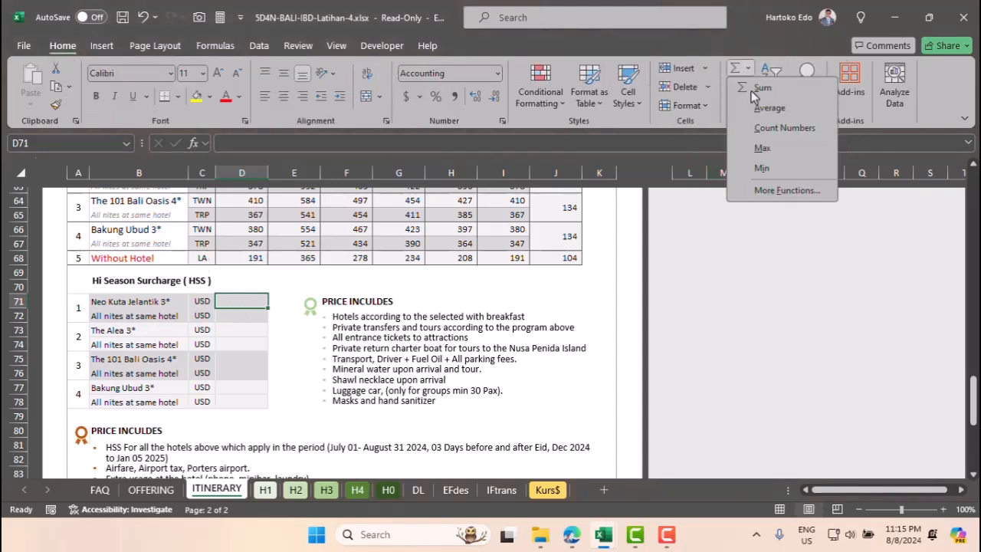
pyautogui.click(774, 190)
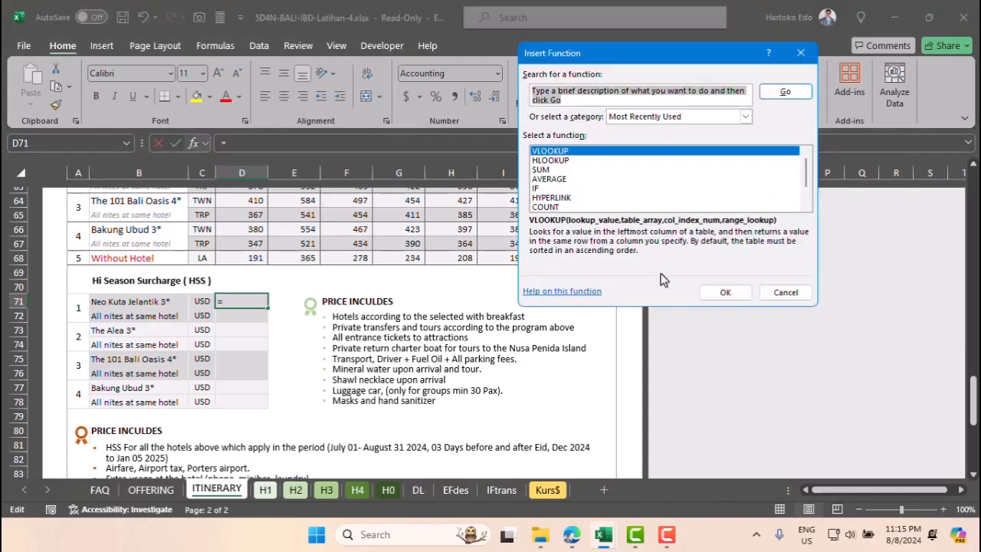
pyautogui.doubleClick(548, 152)
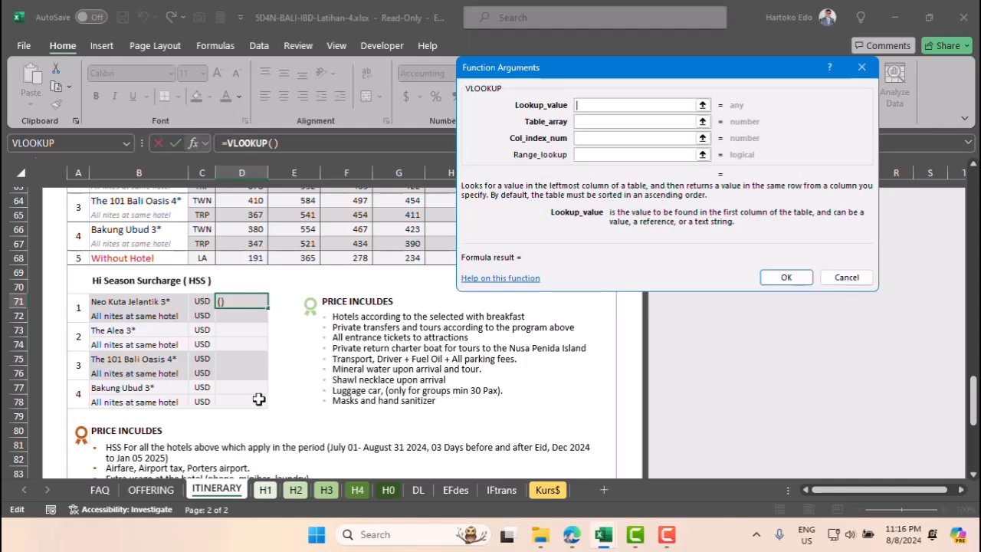
pyautogui.click(115, 304)
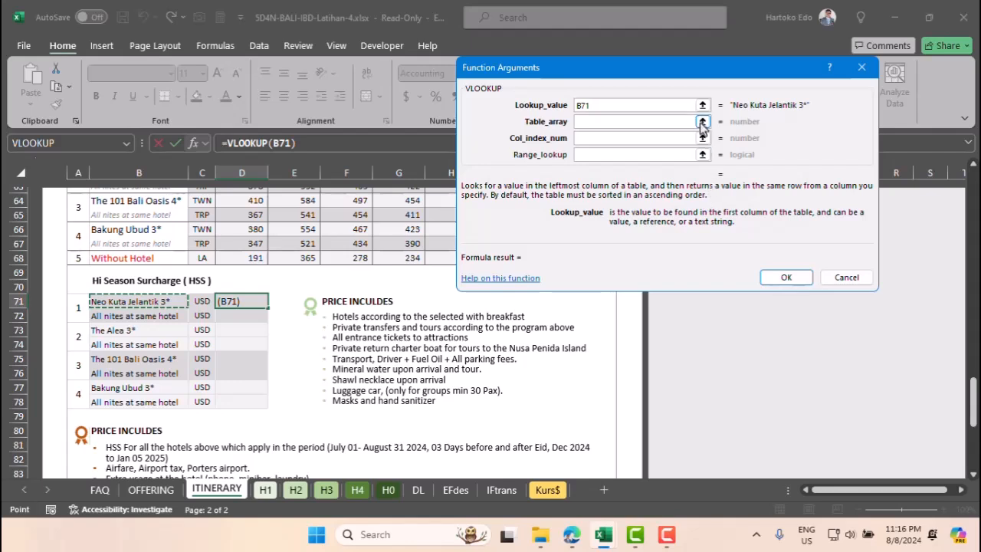
# Set the VLOOKUP table array to $H$2:$M$110 on sheet FOREIGN of CONFITARIFF-BALI.xlsx.
pyautogui.click(702, 122)
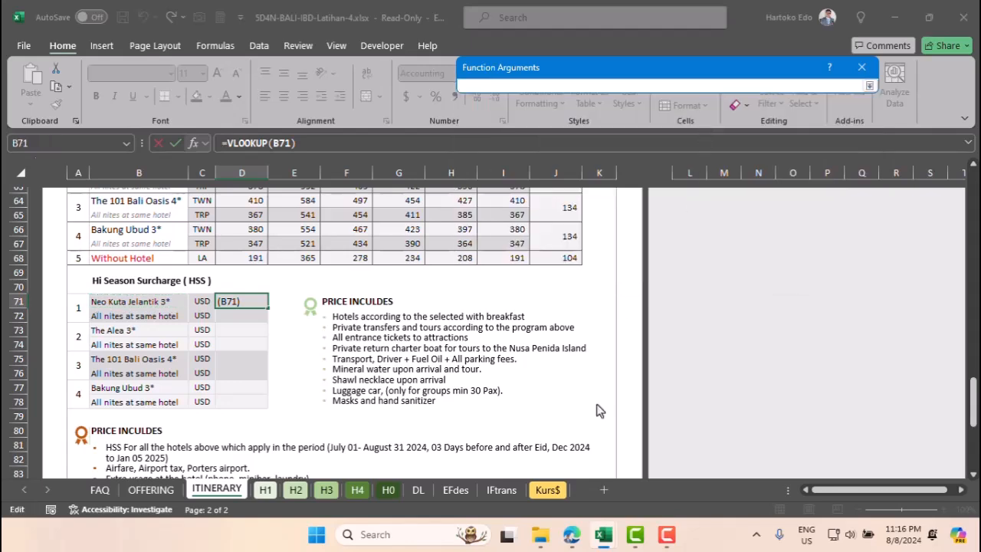
pyautogui.moveTo(605, 546)
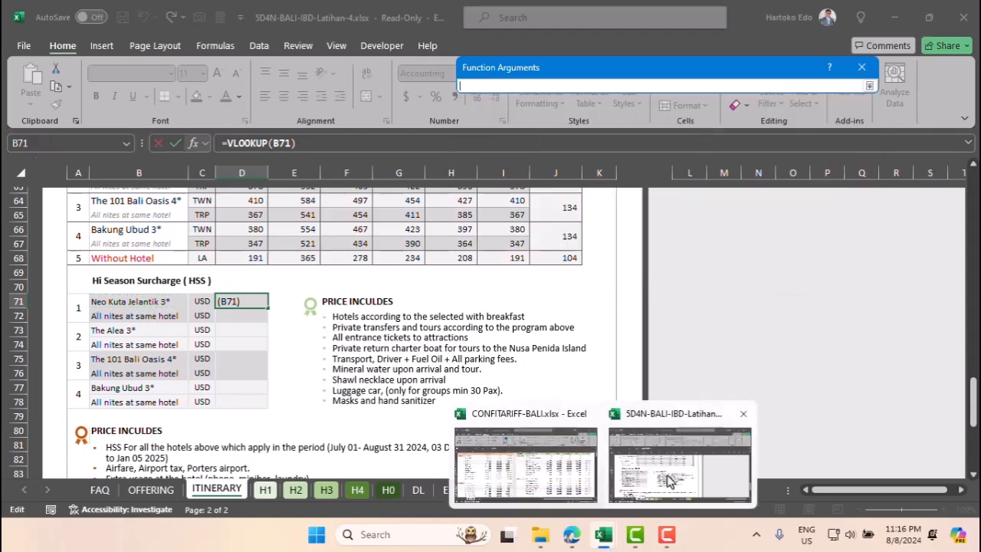
pyautogui.click(571, 489)
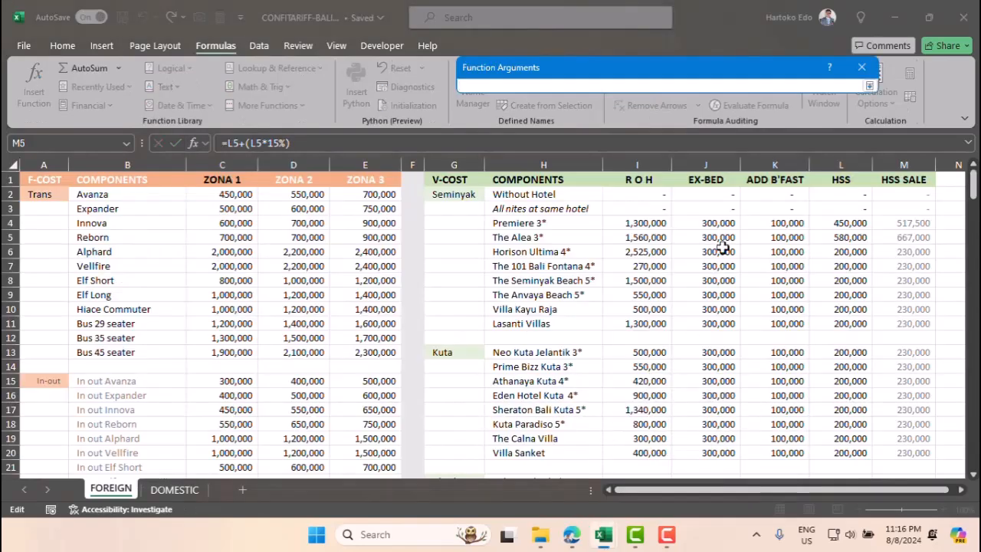
pyautogui.click(512, 198)
pyautogui.moveTo(614, 198); pyautogui.dragTo(915, 318)
pyautogui.click(634, 86)
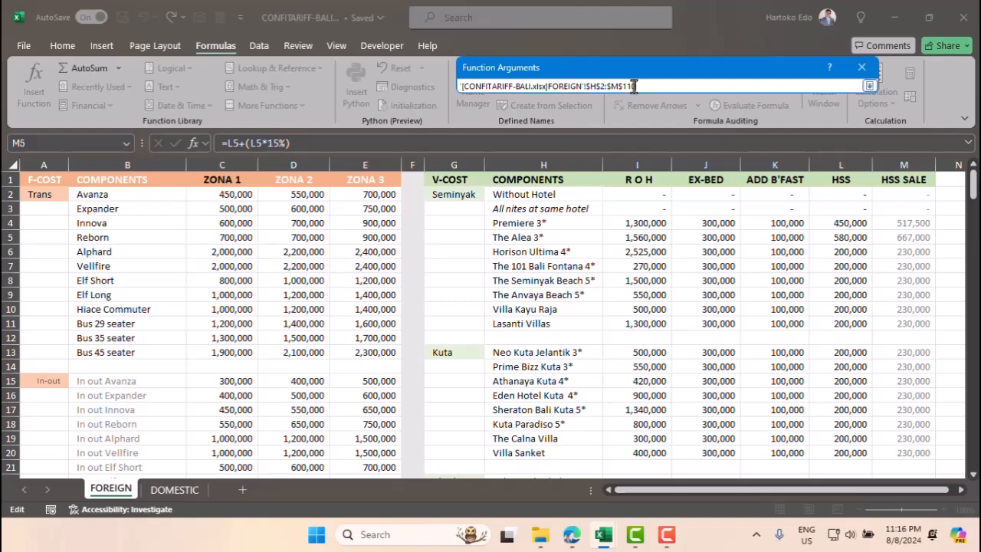
pyautogui.press('Return')
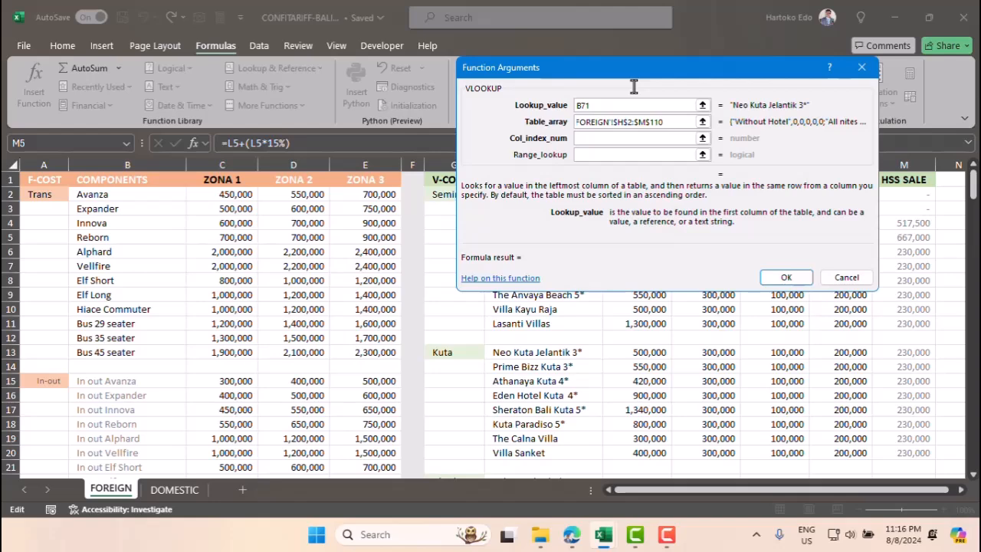
# Complete the VLOOKUP in D71 with column index 6 and range lookup FALSE.
pyautogui.click(587, 139)
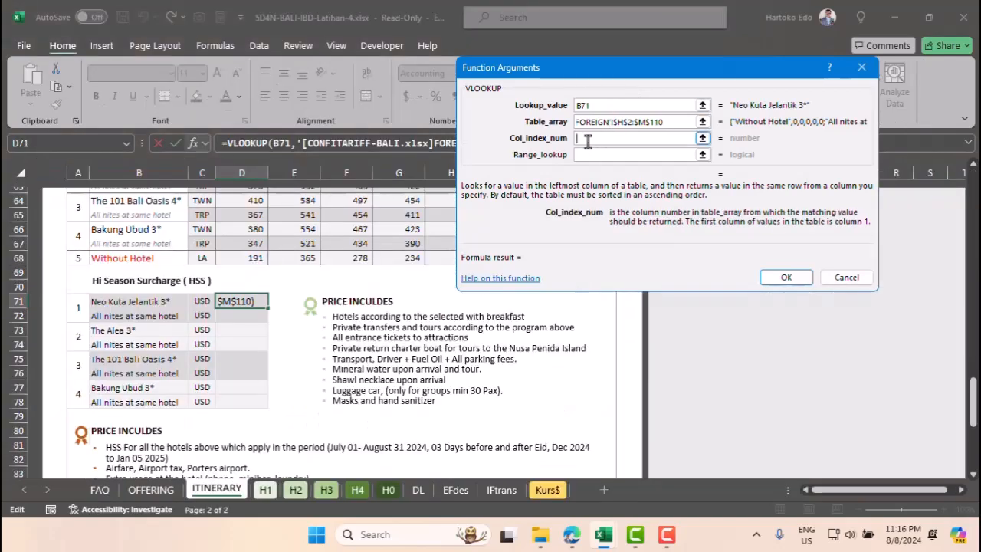
pyautogui.write('6')
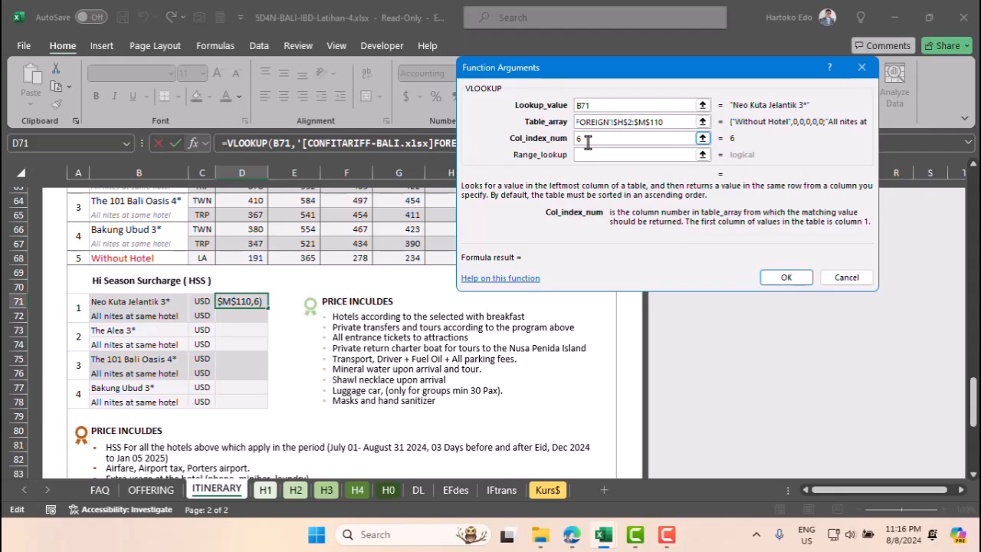
pyautogui.click(586, 156)
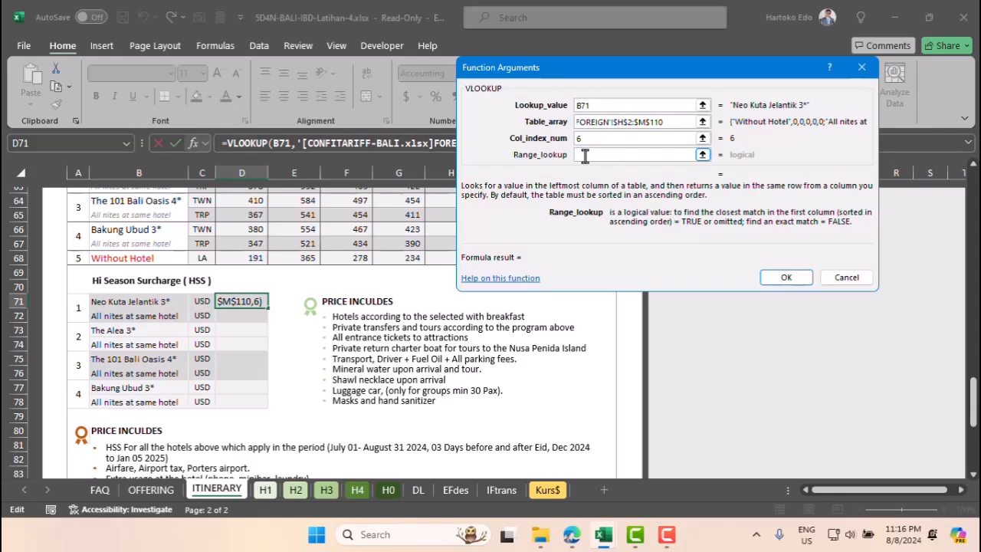
pyautogui.click(585, 156)
pyautogui.write('FA')
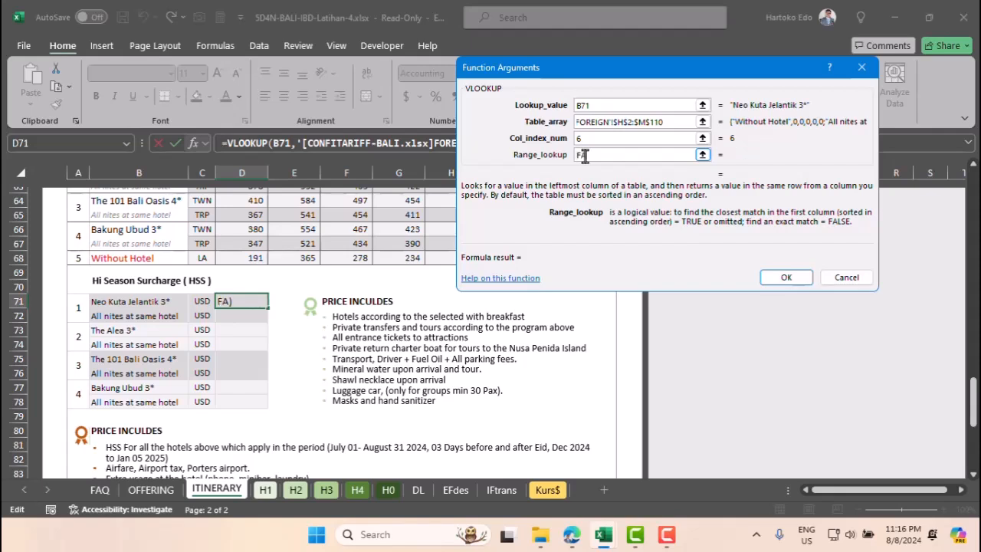
pyautogui.write('LSE')
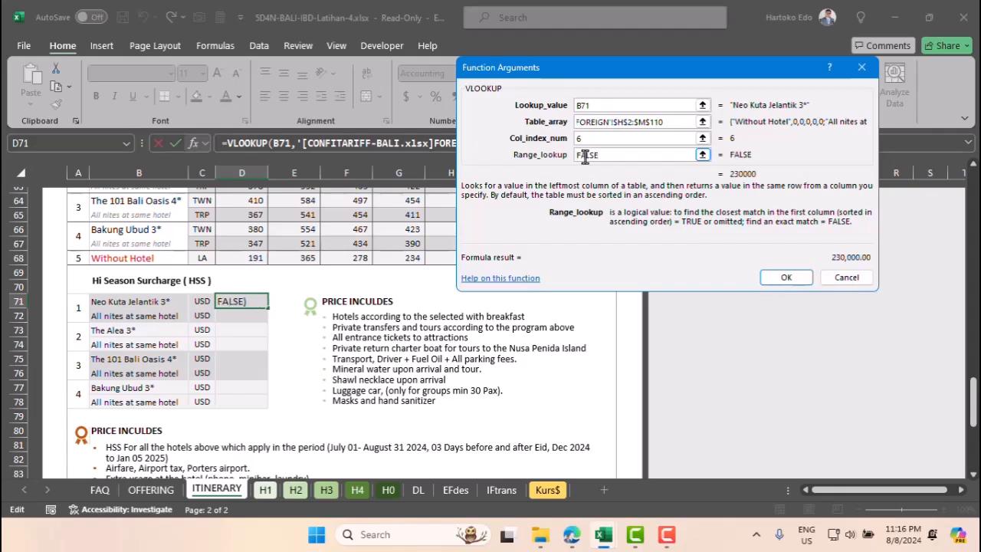
pyautogui.click(787, 277)
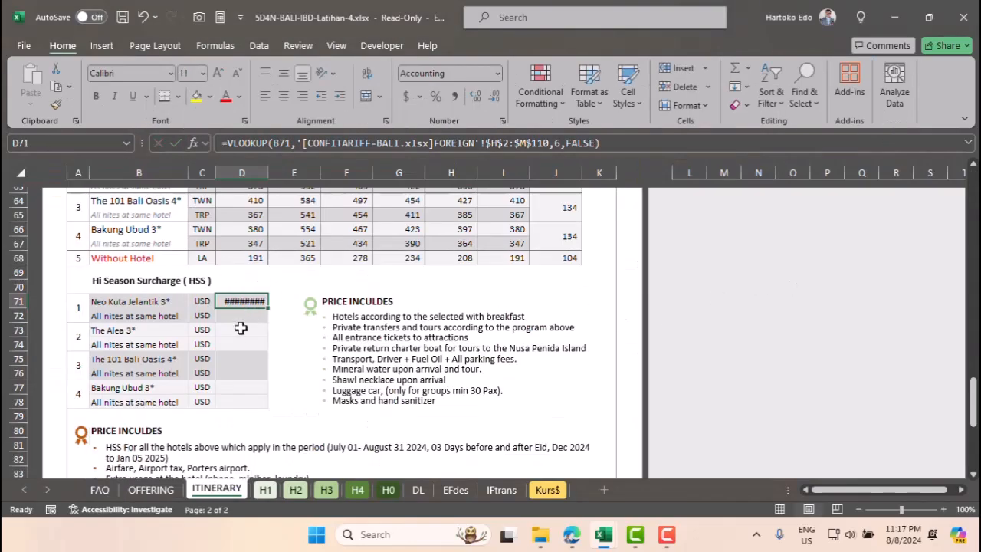
# Set the font size of the HSS price cells D71:D78 to 8.
pyautogui.keyDown('shift'); pyautogui.click(239, 397); pyautogui.keyUp('shift')
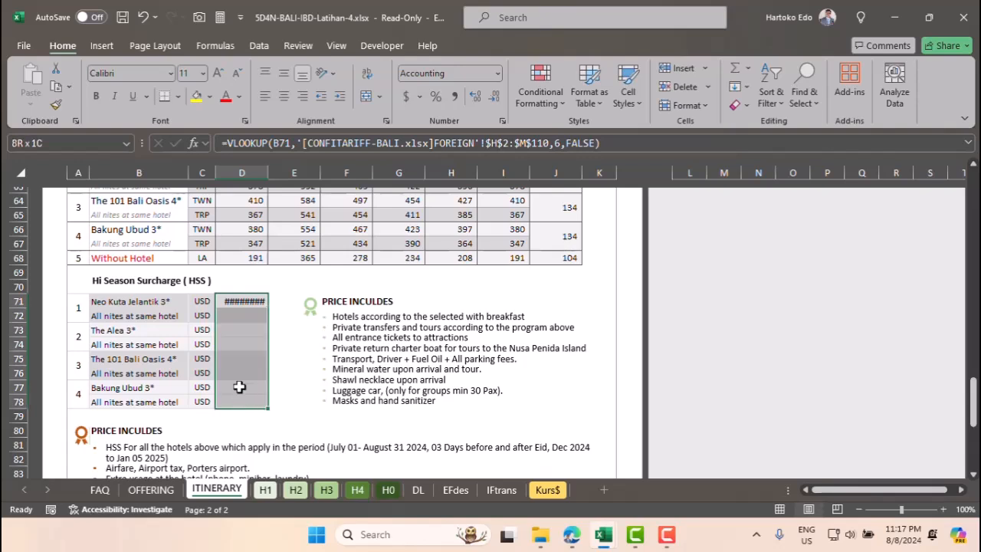
pyautogui.click(203, 73)
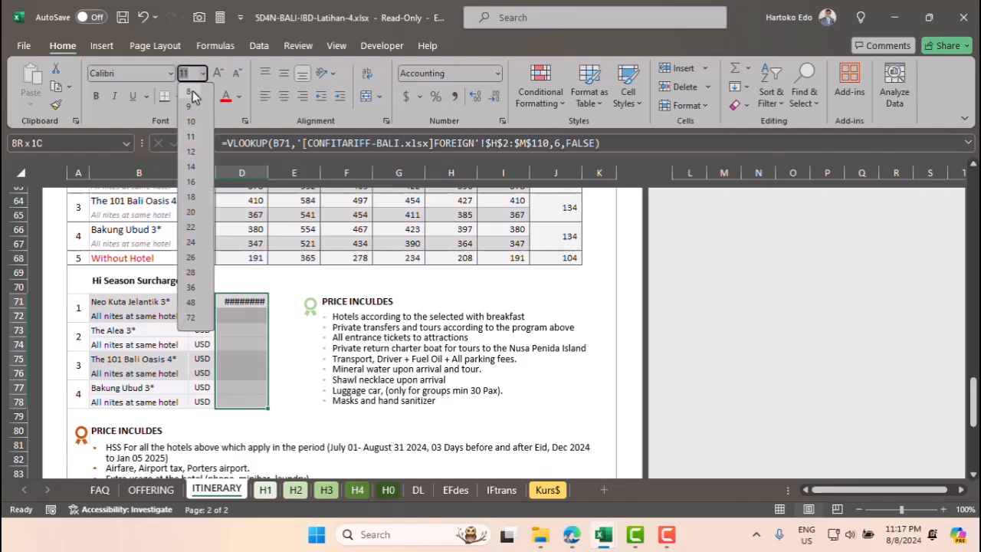
pyautogui.click(192, 92)
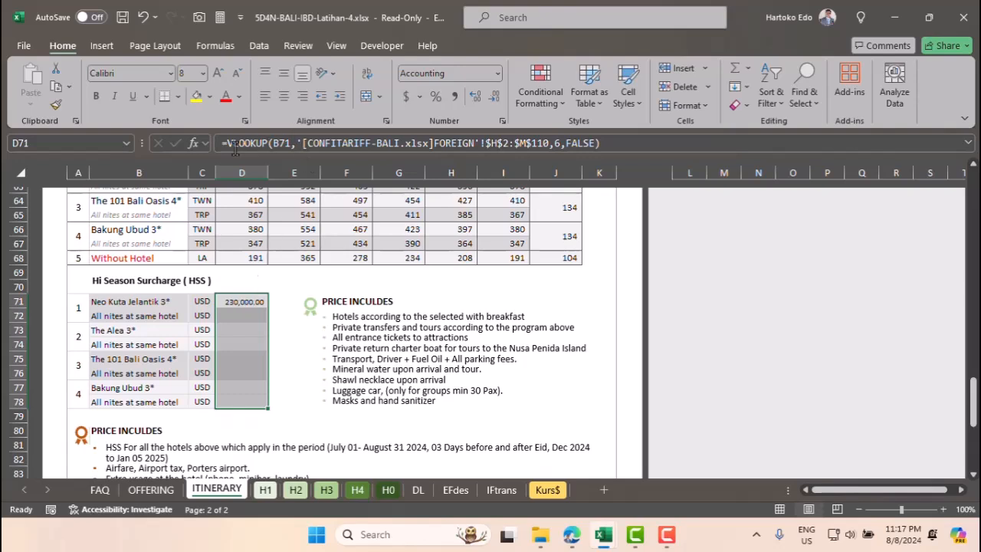
pyautogui.click(241, 301)
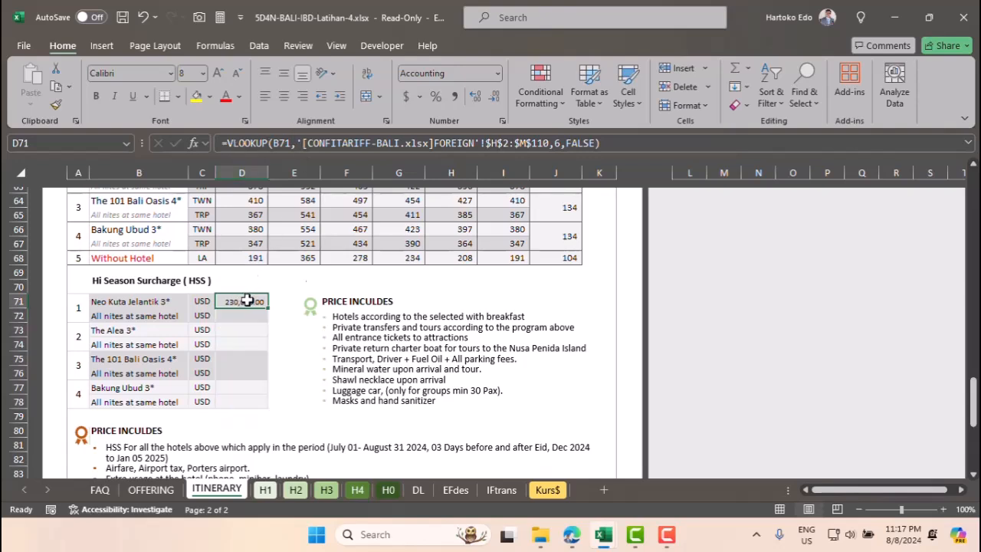
pyautogui.click(610, 145)
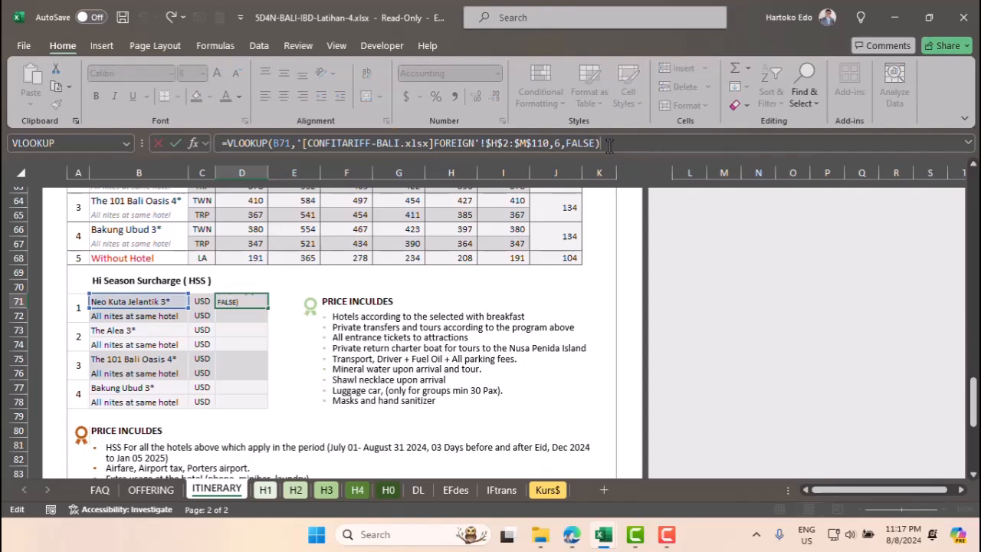
pyautogui.write('/KU')
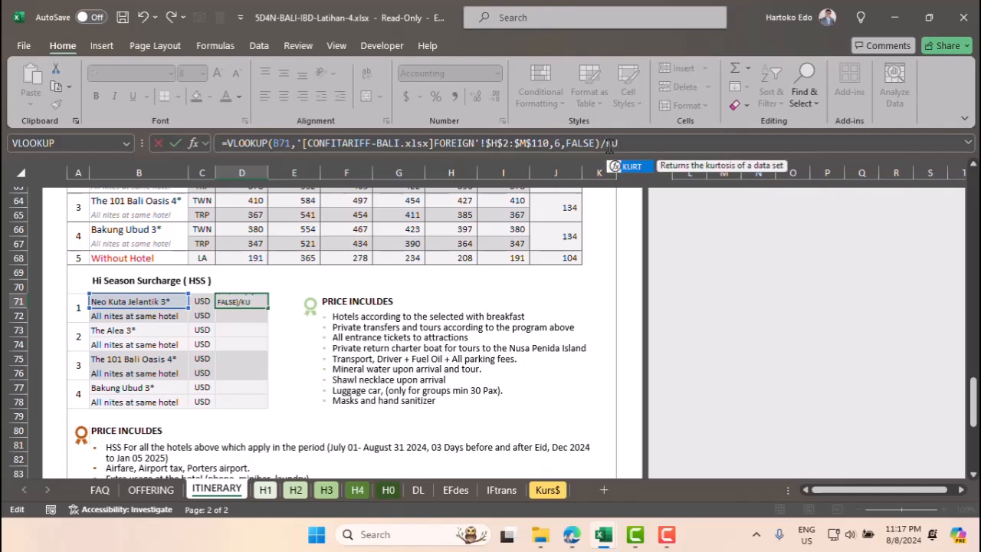
pyautogui.press('BackSpace')
pyautogui.press('BackSpace')
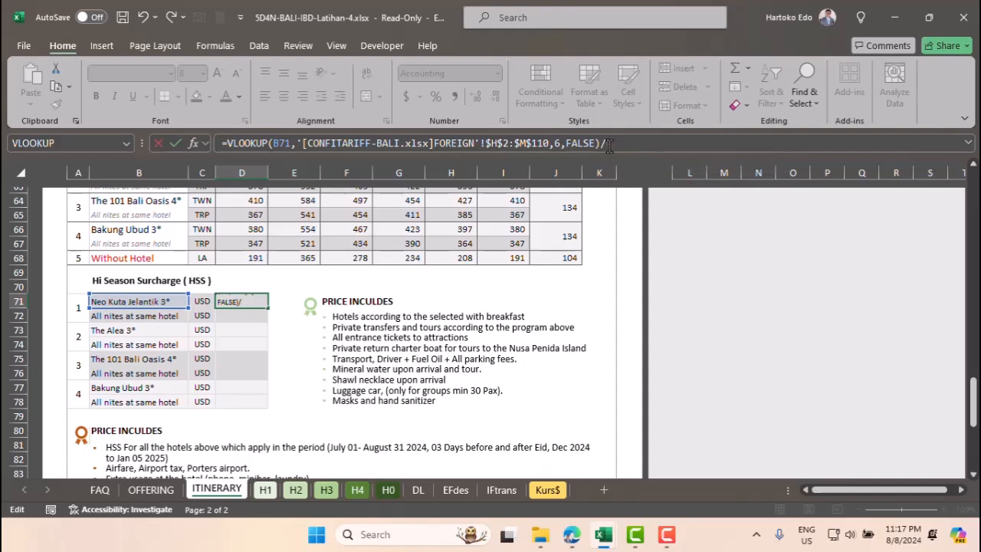
pyautogui.write('kurs')
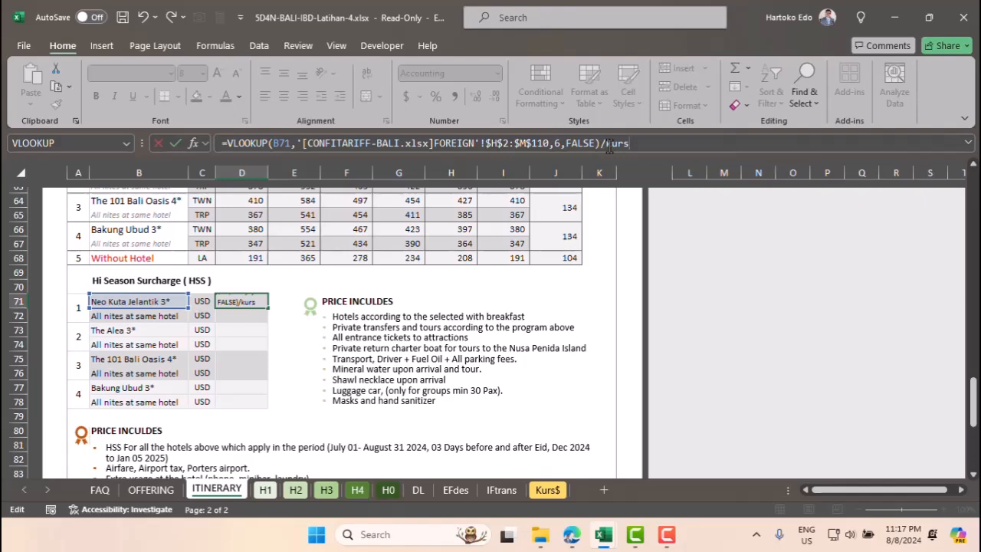
pyautogui.press('BackSpace')
pyautogui.press('BackSpace')
pyautogui.press('BackSpace')
pyautogui.press('BackSpace')
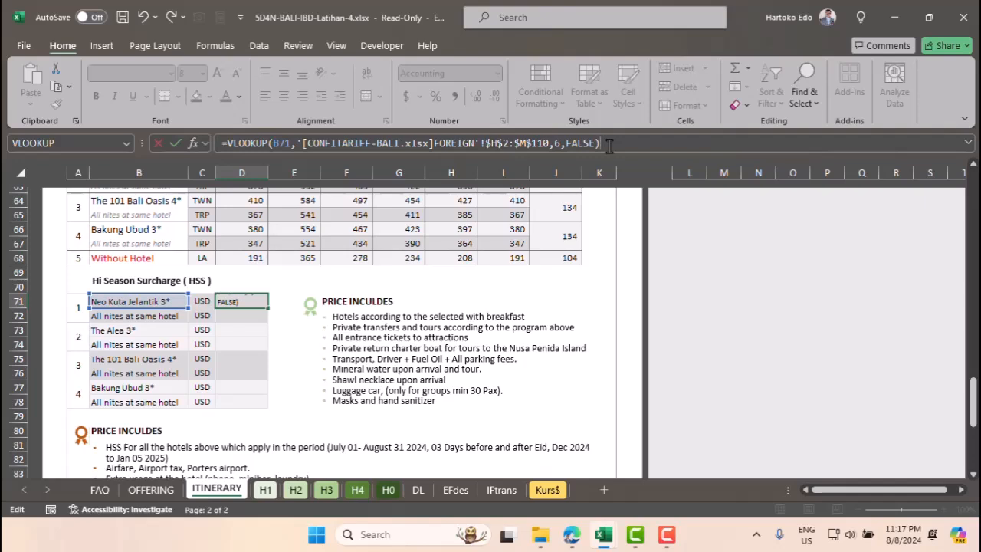
pyautogui.hotkey('ctrl', 'Return')
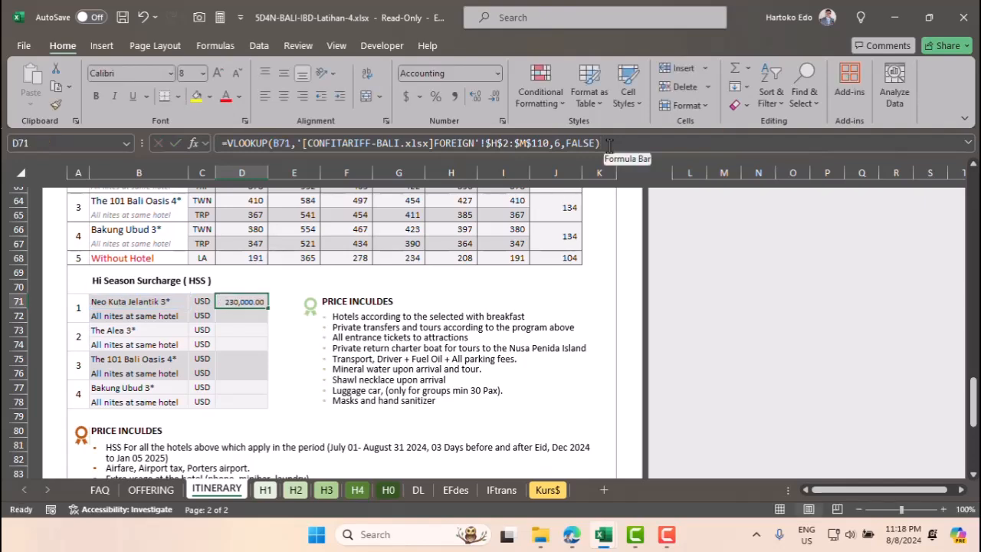
# Divide the VLOOKUP result in D71 by the named exchange rate xrate to convert it to USD.
pyautogui.click(610, 141)
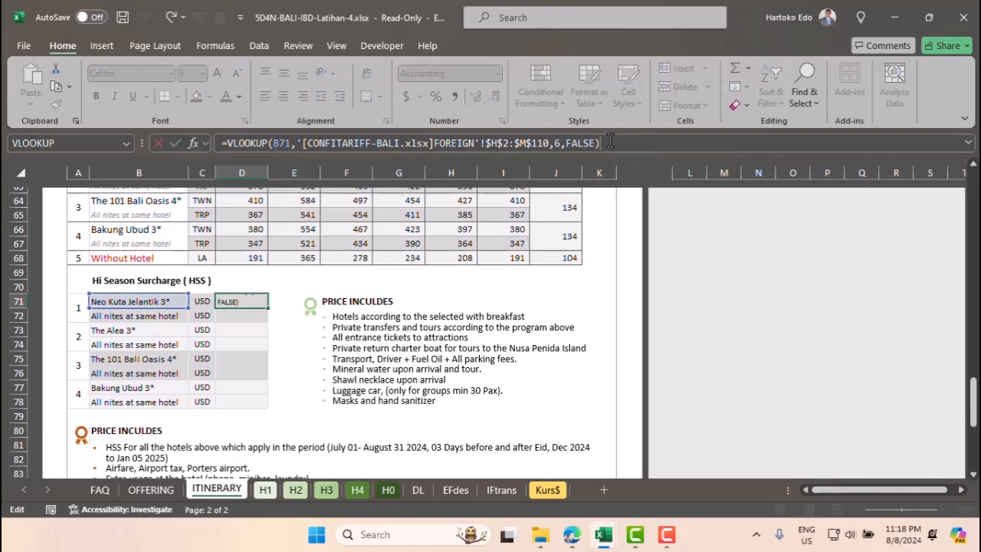
pyautogui.write('/x')
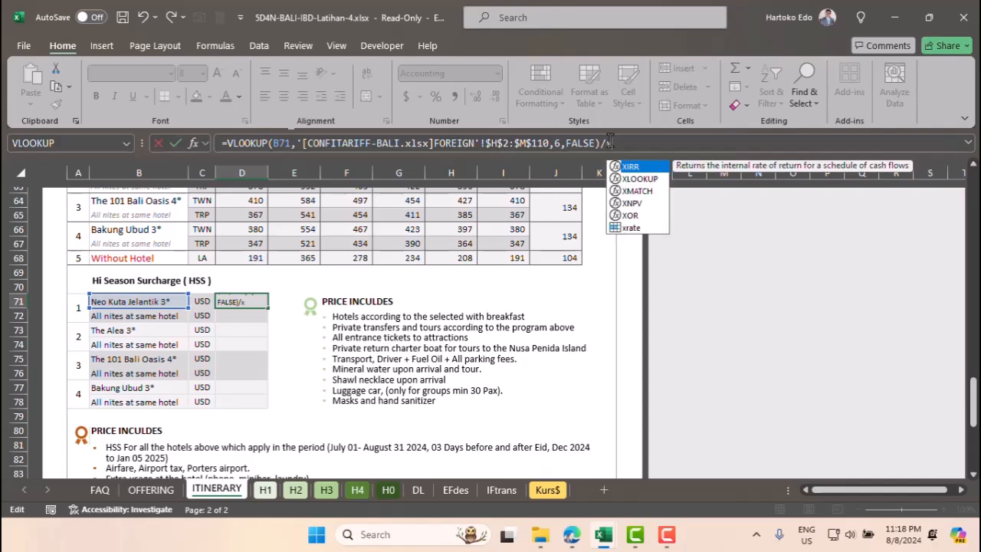
pyautogui.click(627, 229)
pyautogui.doubleClick(629, 229)
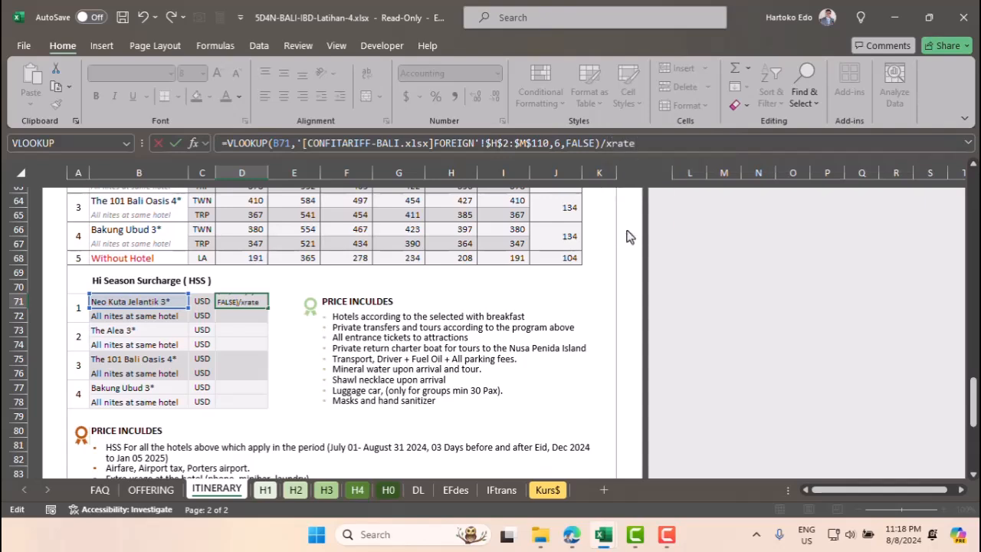
pyautogui.press('Return')
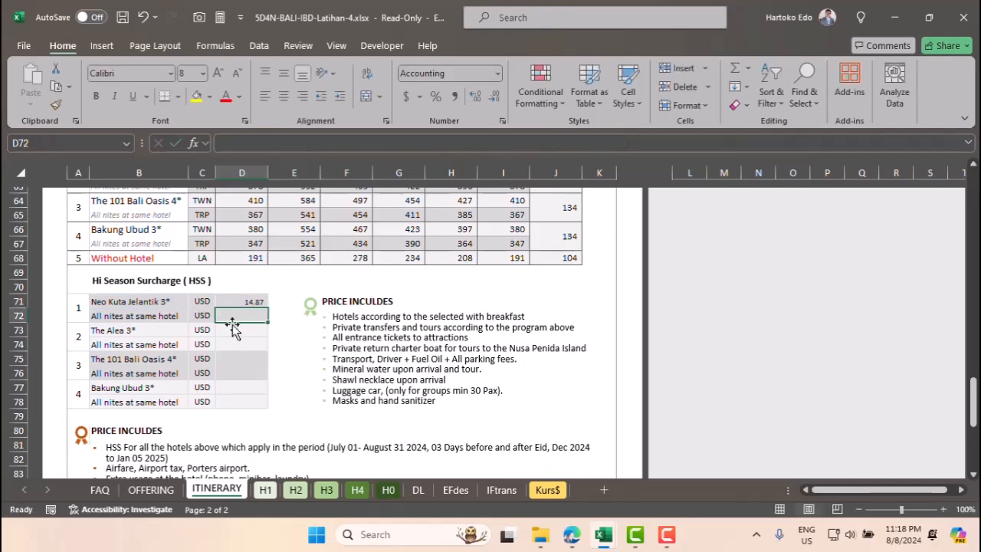
# Fill the D71 formula down through D78 and check the copied surcharge formulas.
pyautogui.click(253, 303)
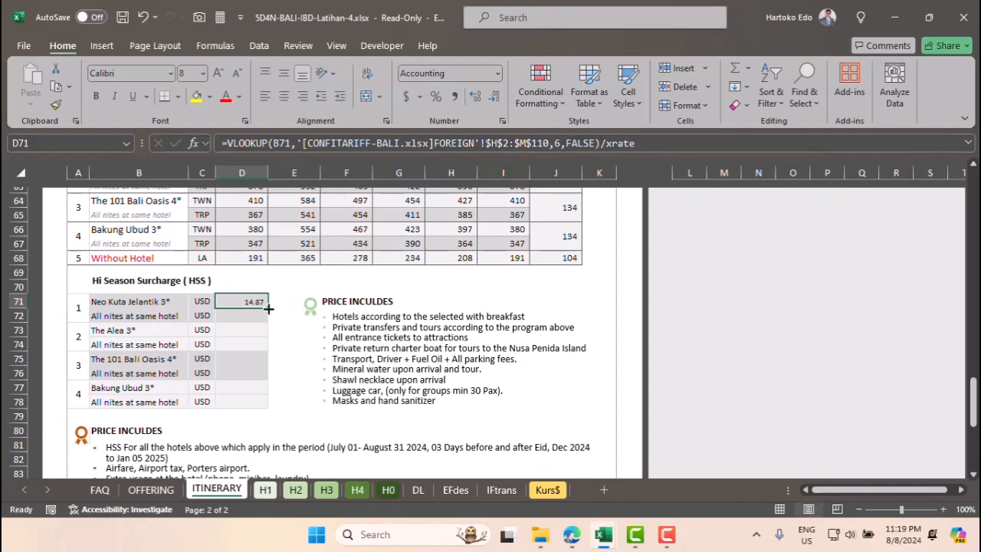
pyautogui.moveTo(268, 307); pyautogui.dragTo(265, 404)
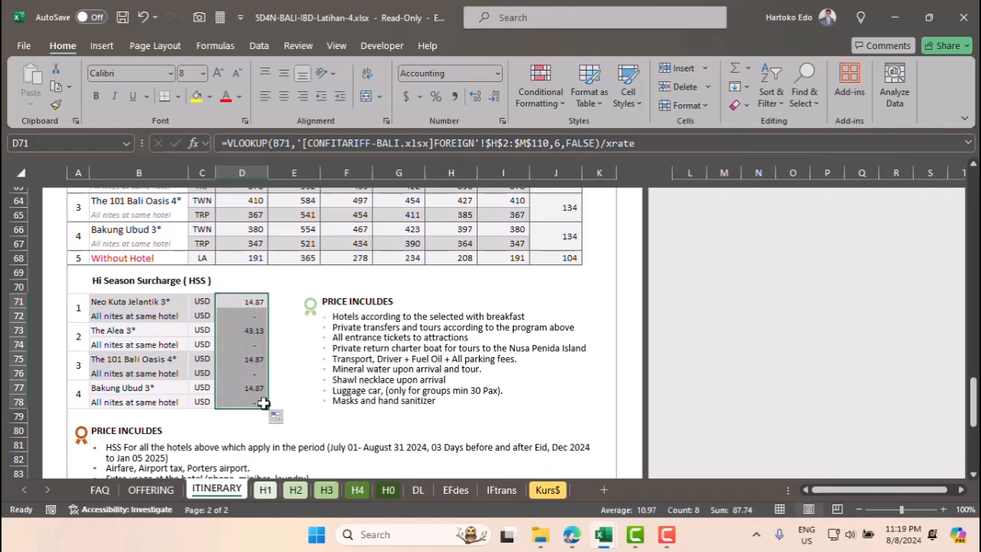
pyautogui.click(245, 387)
pyautogui.click(247, 358)
pyautogui.click(250, 330)
pyautogui.click(252, 314)
pyautogui.click(253, 303)
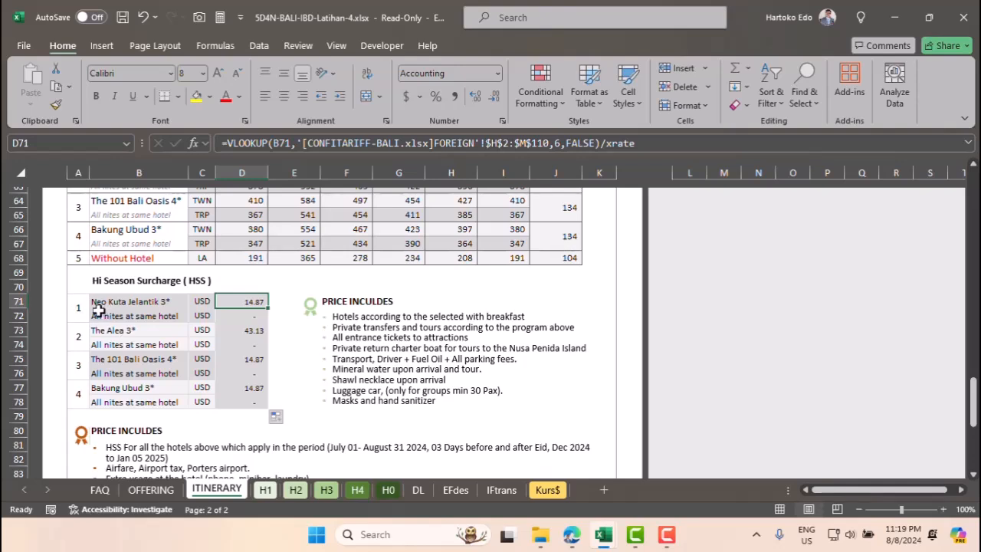
# Apply light grey inside borders to cells B72:D77 of the Hi Season Surcharge table.
pyautogui.click(97, 311)
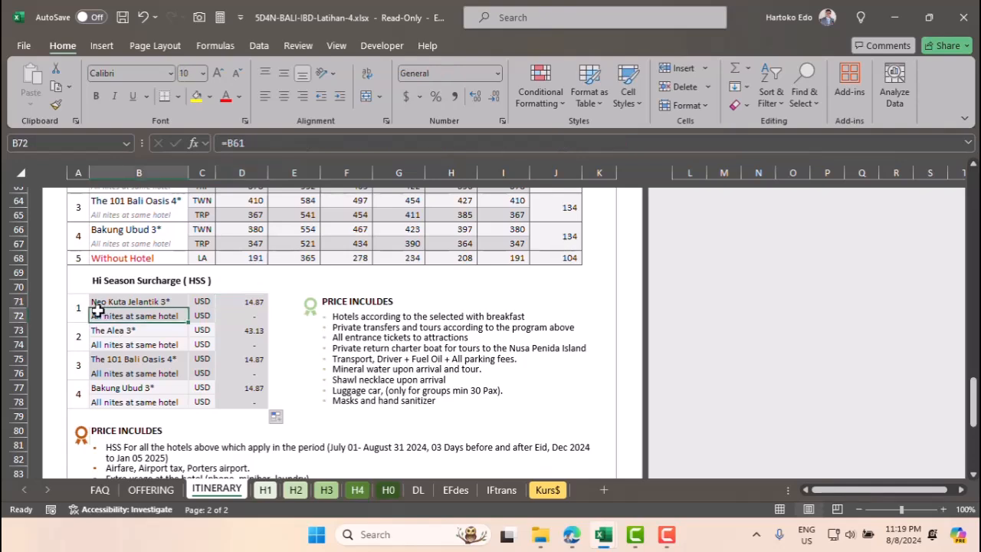
pyautogui.moveTo(97, 311); pyautogui.dragTo(241, 387)
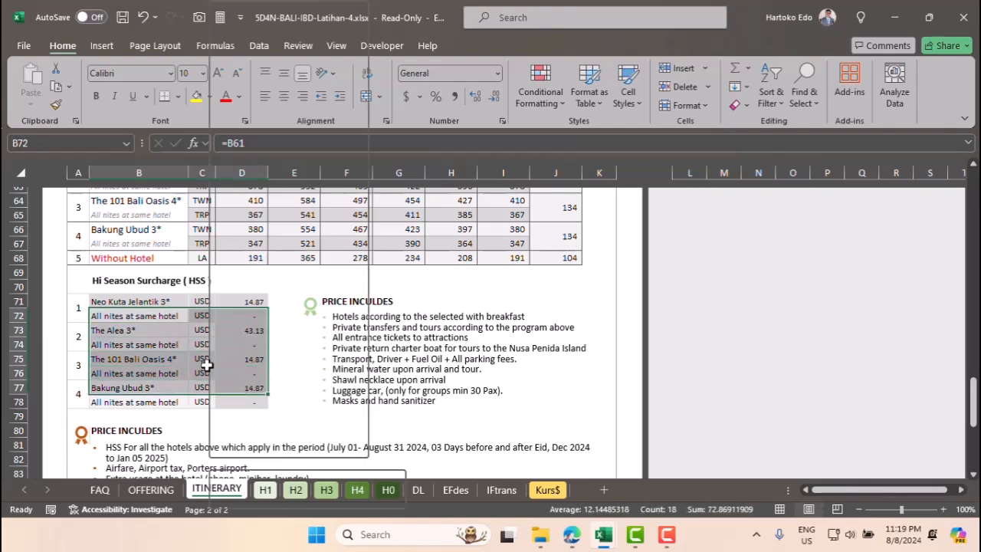
pyautogui.rightClick(217, 372)
pyautogui.click(257, 377)
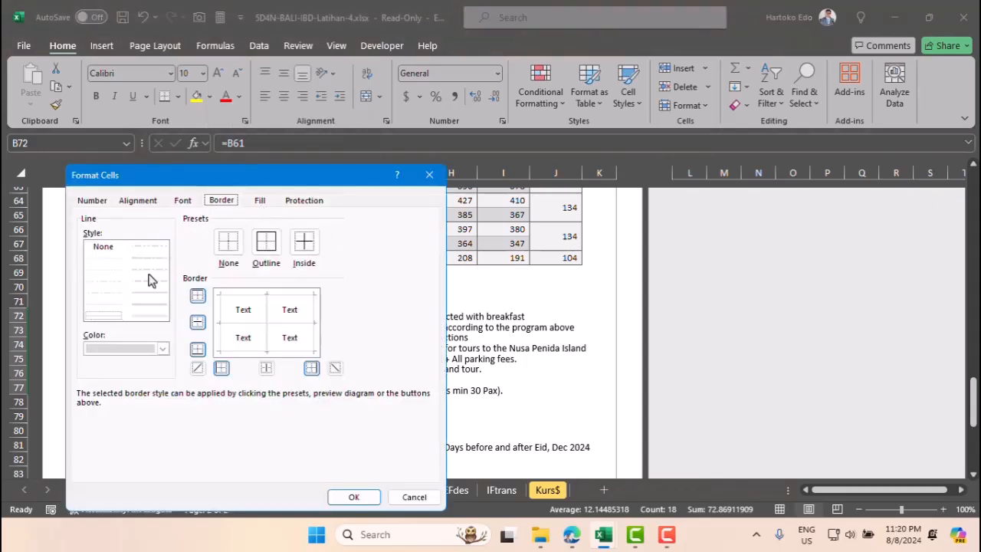
pyautogui.click(162, 349)
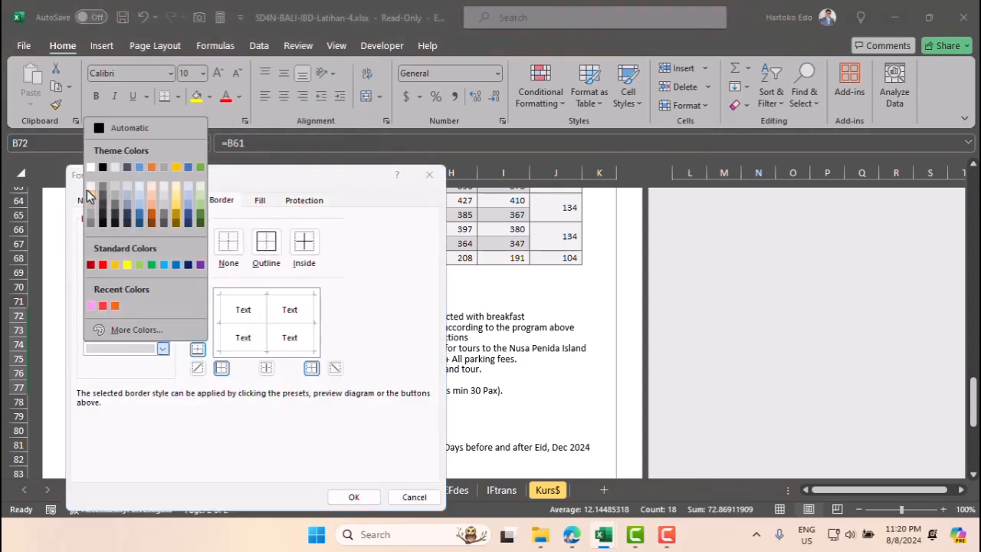
pyautogui.click(87, 192)
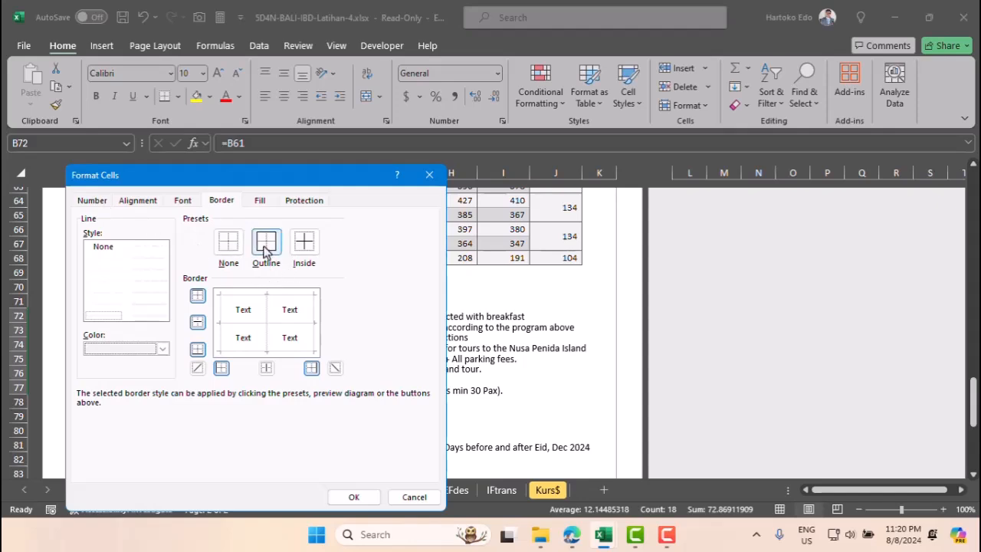
pyautogui.click(299, 244)
pyautogui.click(353, 497)
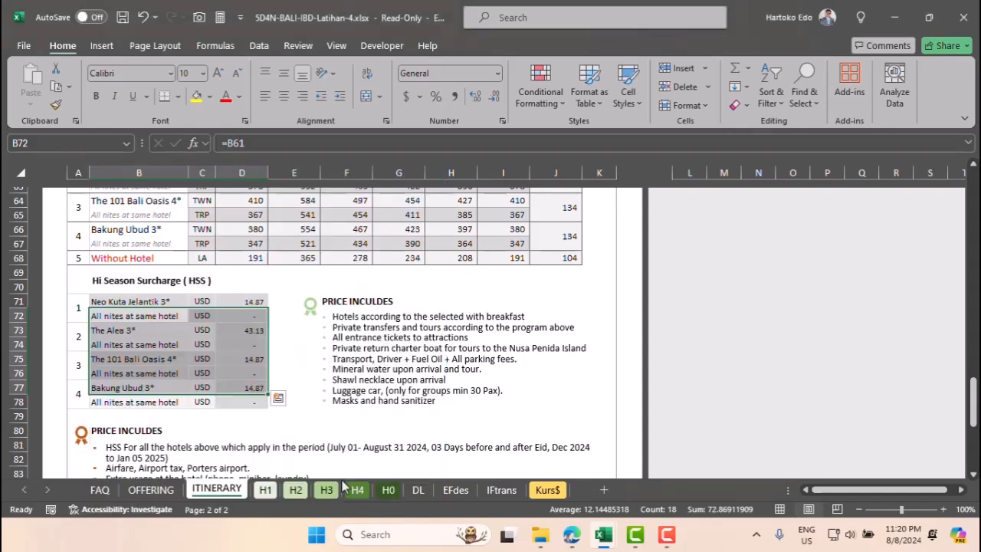
# Apply light grey outline and inside borders to the whole Hi Season Surcharge range B71:D78.
pyautogui.click(187, 355)
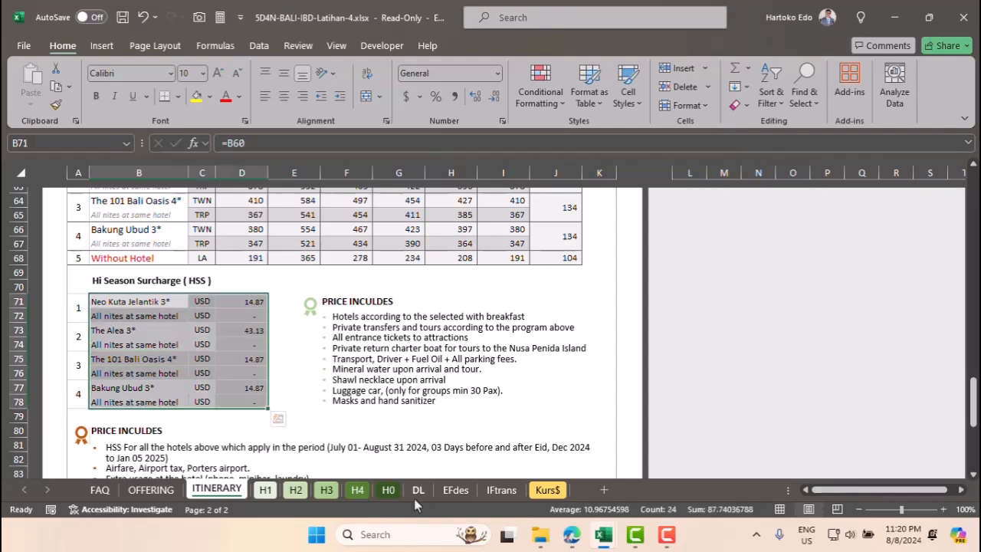
pyautogui.click(108, 332)
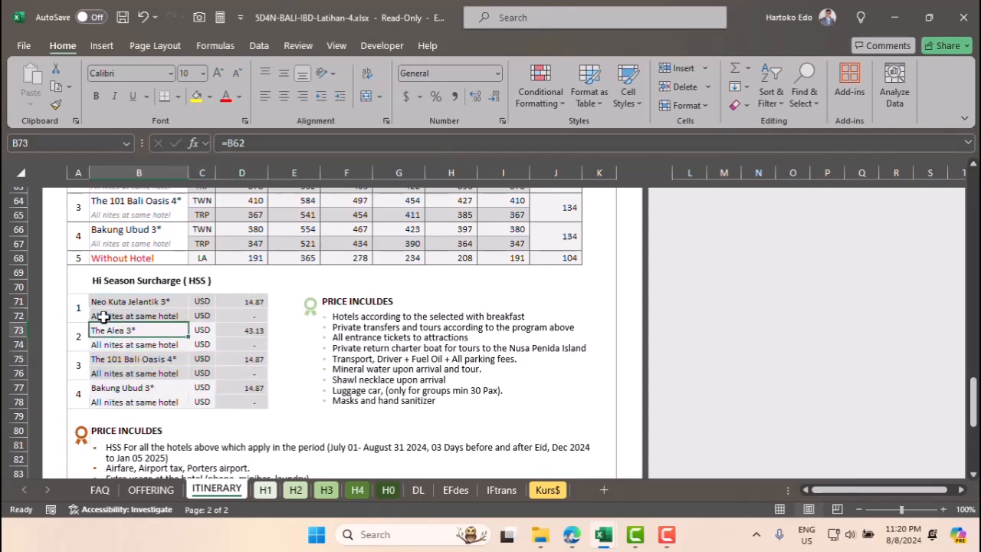
pyautogui.moveTo(97, 299); pyautogui.dragTo(249, 400)
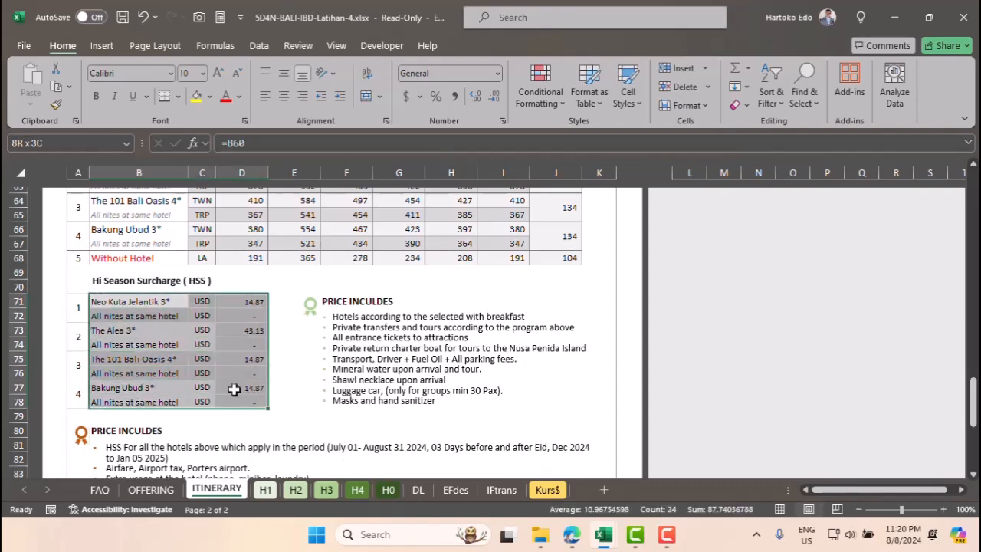
pyautogui.rightClick(177, 350)
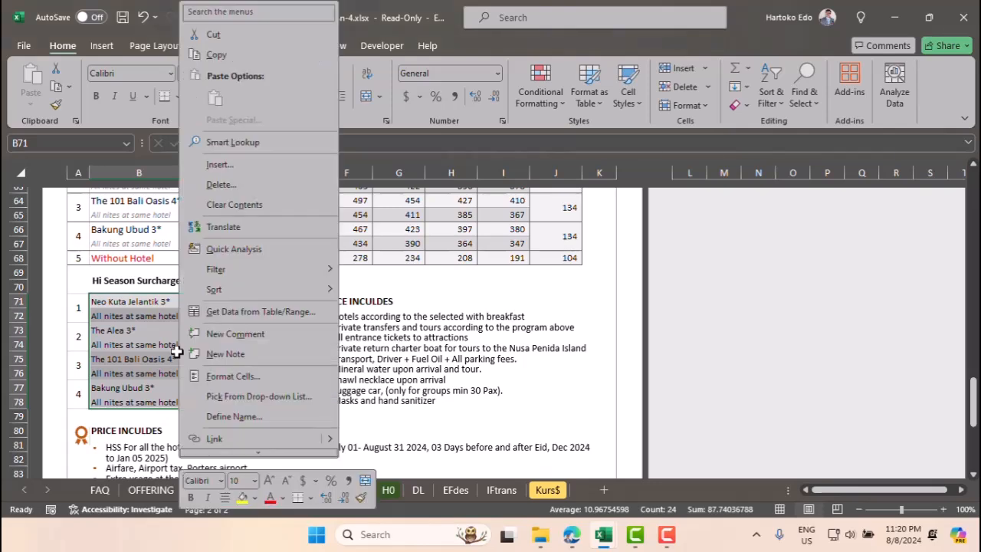
pyautogui.click(235, 375)
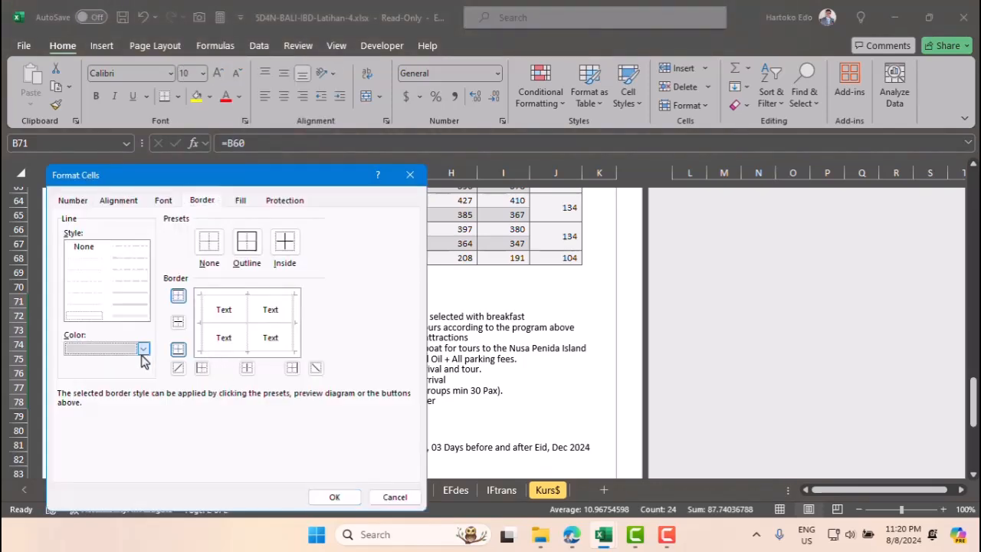
pyautogui.click(143, 348)
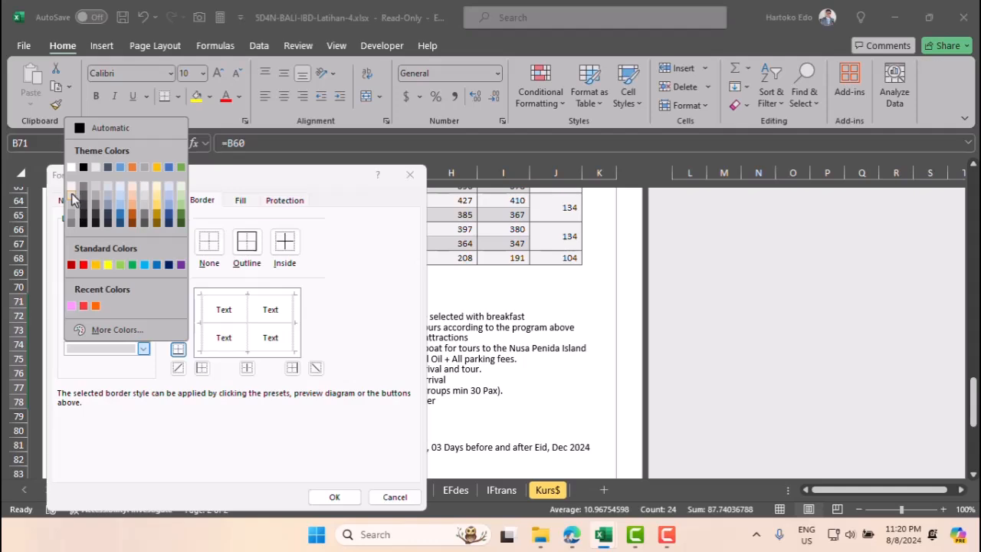
pyautogui.click(72, 198)
pyautogui.click(246, 242)
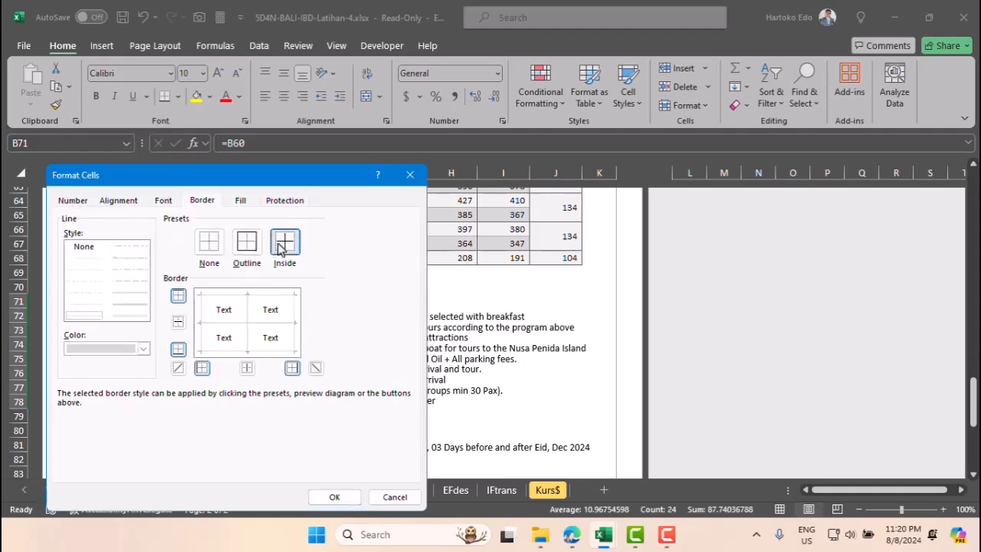
pyautogui.click(330, 497)
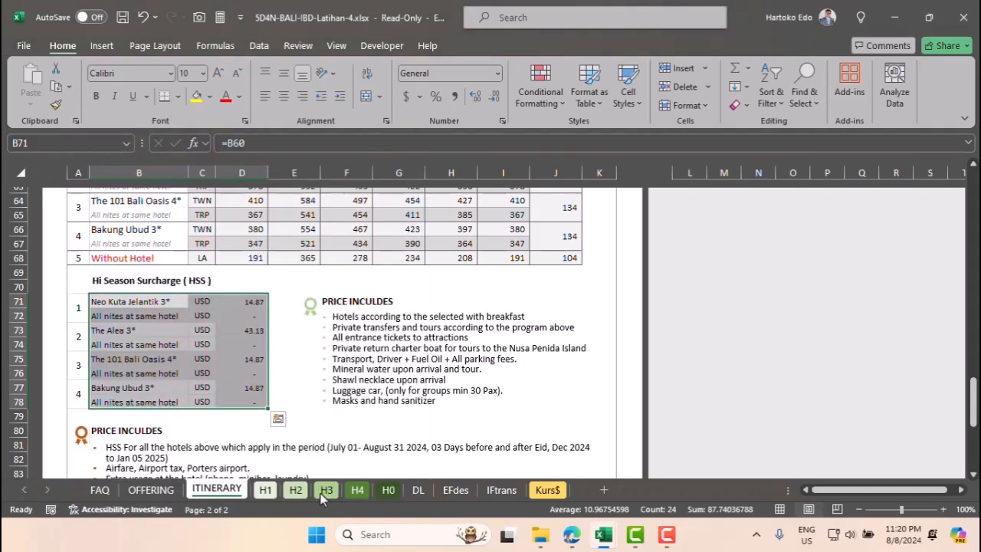
# Set the horizontal alignment of the surcharge values in D71:D78 to centered.
pyautogui.click(169, 372)
pyautogui.moveTo(241, 304); pyautogui.dragTo(250, 400)
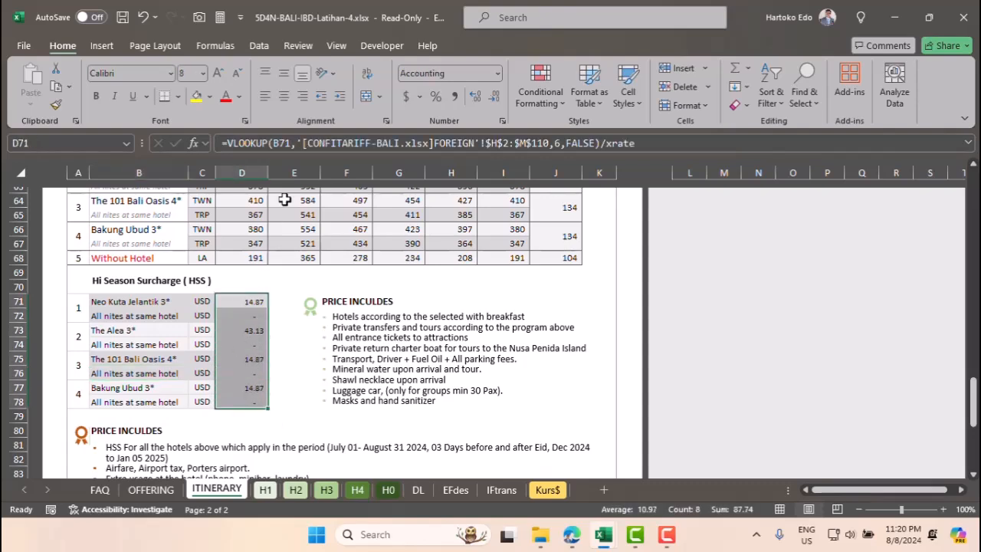
pyautogui.click(284, 98)
pyautogui.click(242, 301)
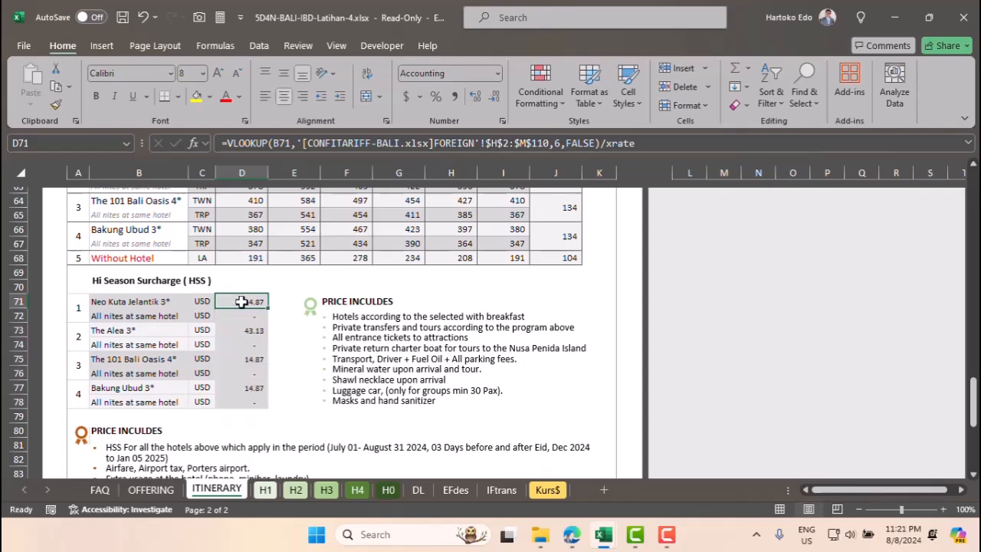